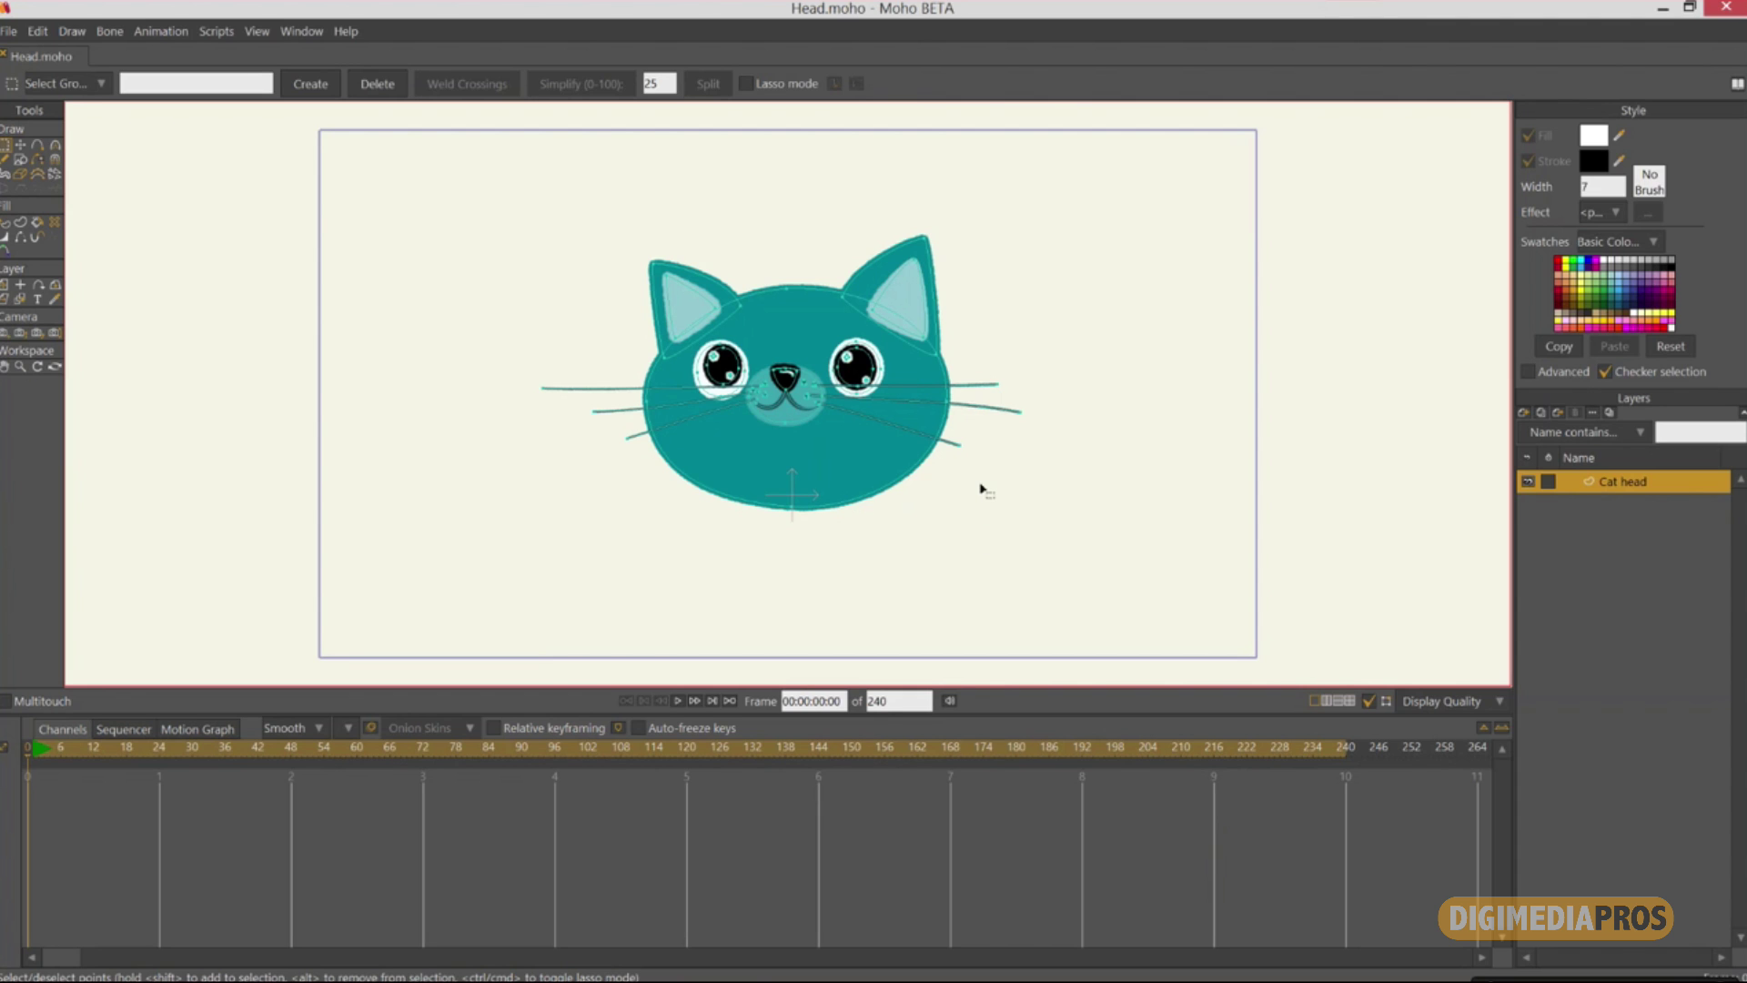
Try moving the chin point of the cat's head outline downward with Transform Points, and undo the move.
{"action": "left_click_drag", "start_coordinate": [926, 637], "coordinate": [918, 572]}
{"action": "scroll", "coordinate": [1010, 450], "scroll_direction": "up", "scroll_amount": 3}
{"action": "left_click_drag", "start_coordinate": [788, 489], "coordinate": [759, 566]}
{"action": "key", "text": "t"}
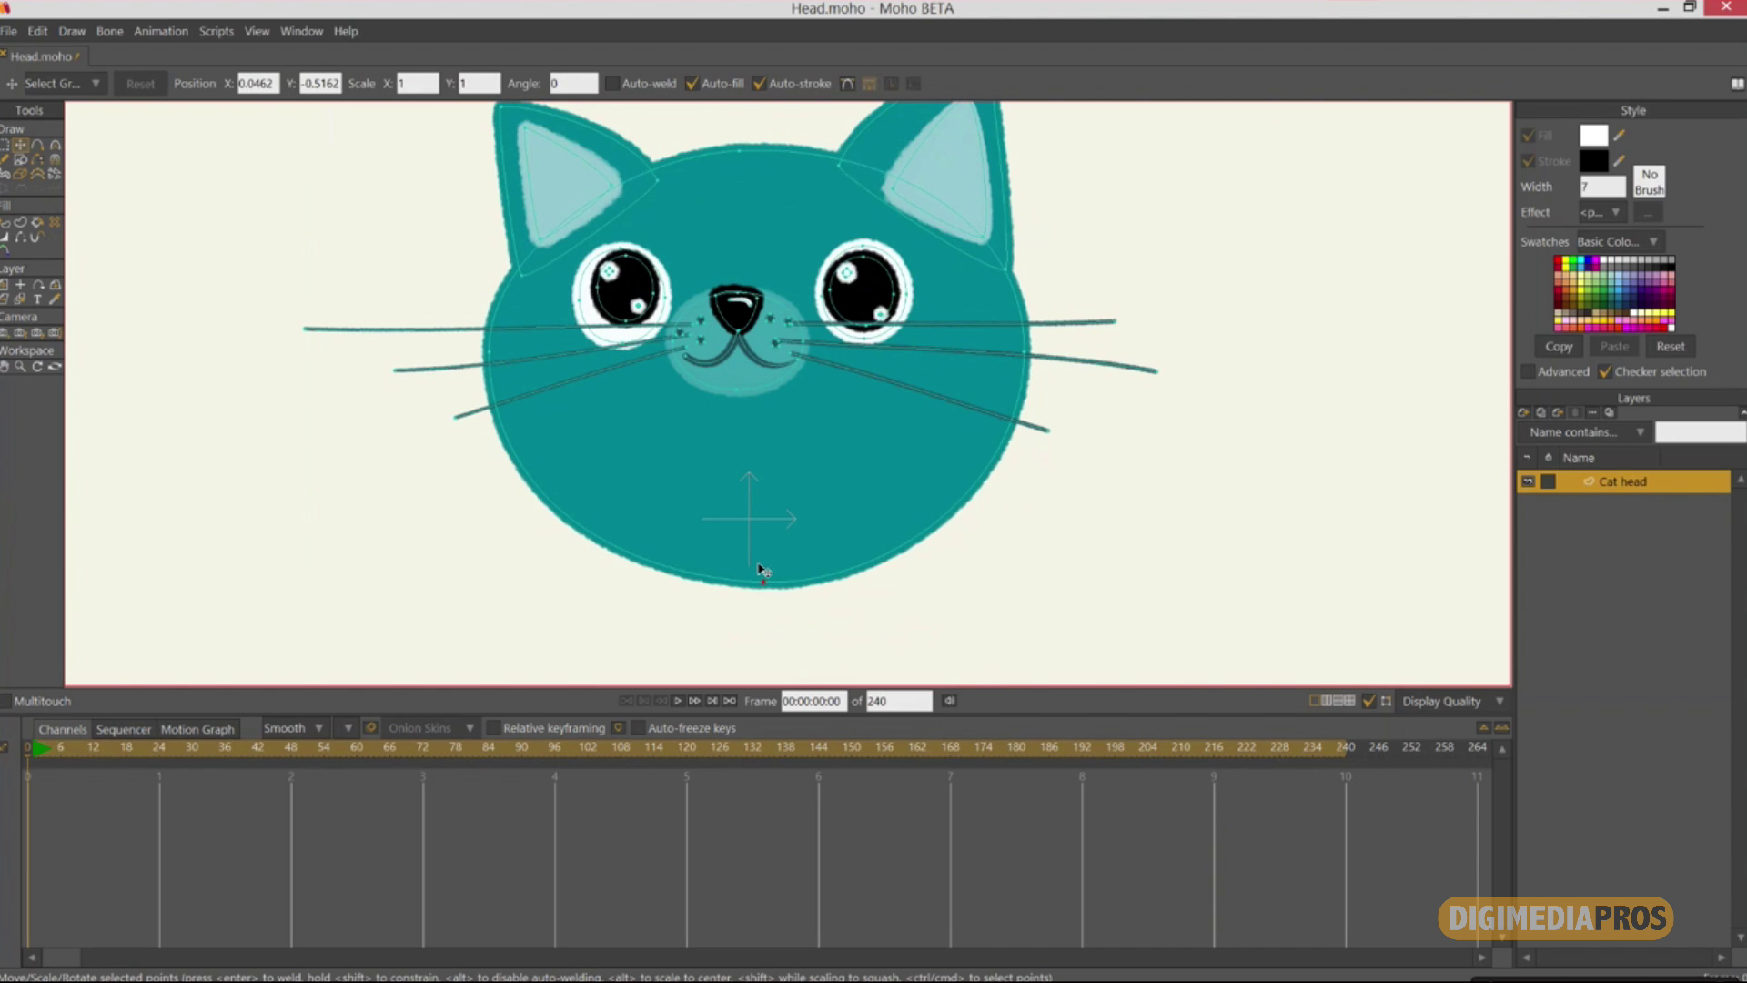
{"action": "key", "text": "ctrl+z"}
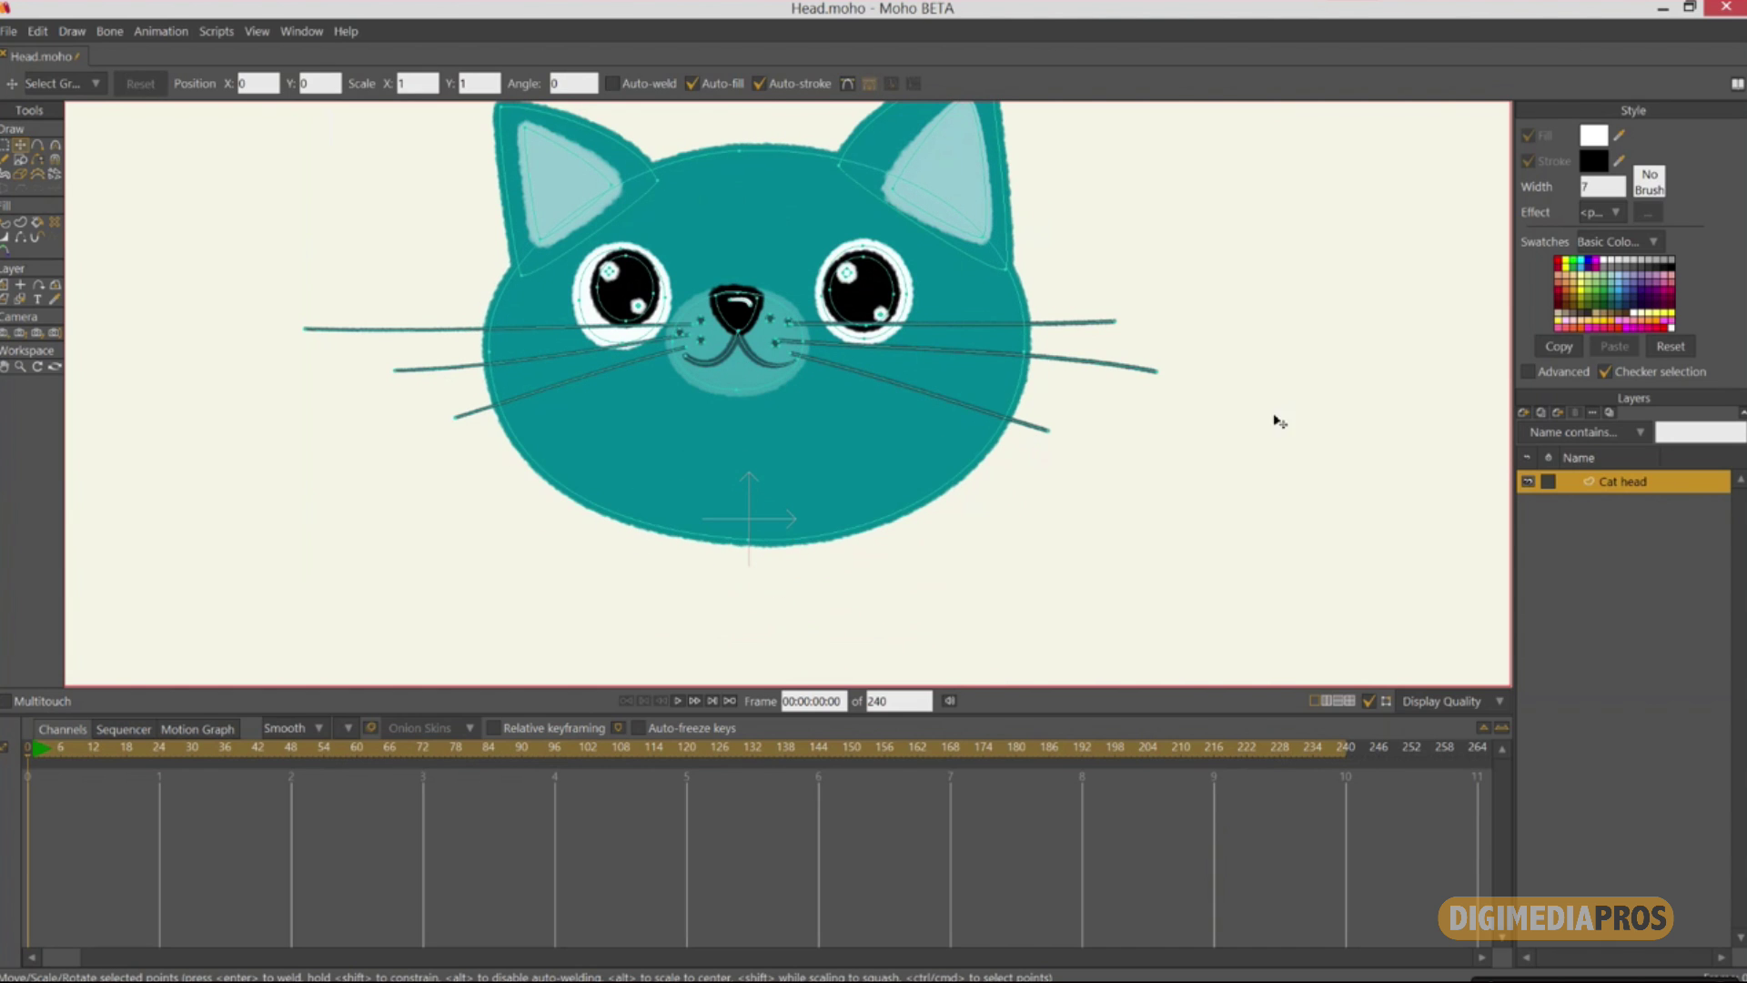
{"action": "scroll", "coordinate": [1256, 423], "scroll_direction": "down", "scroll_amount": 5}
{"action": "left_click_drag", "start_coordinate": [909, 466], "coordinate": [937, 528]}
{"action": "scroll", "coordinate": [951, 505], "scroll_direction": "down", "scroll_amount": 1}
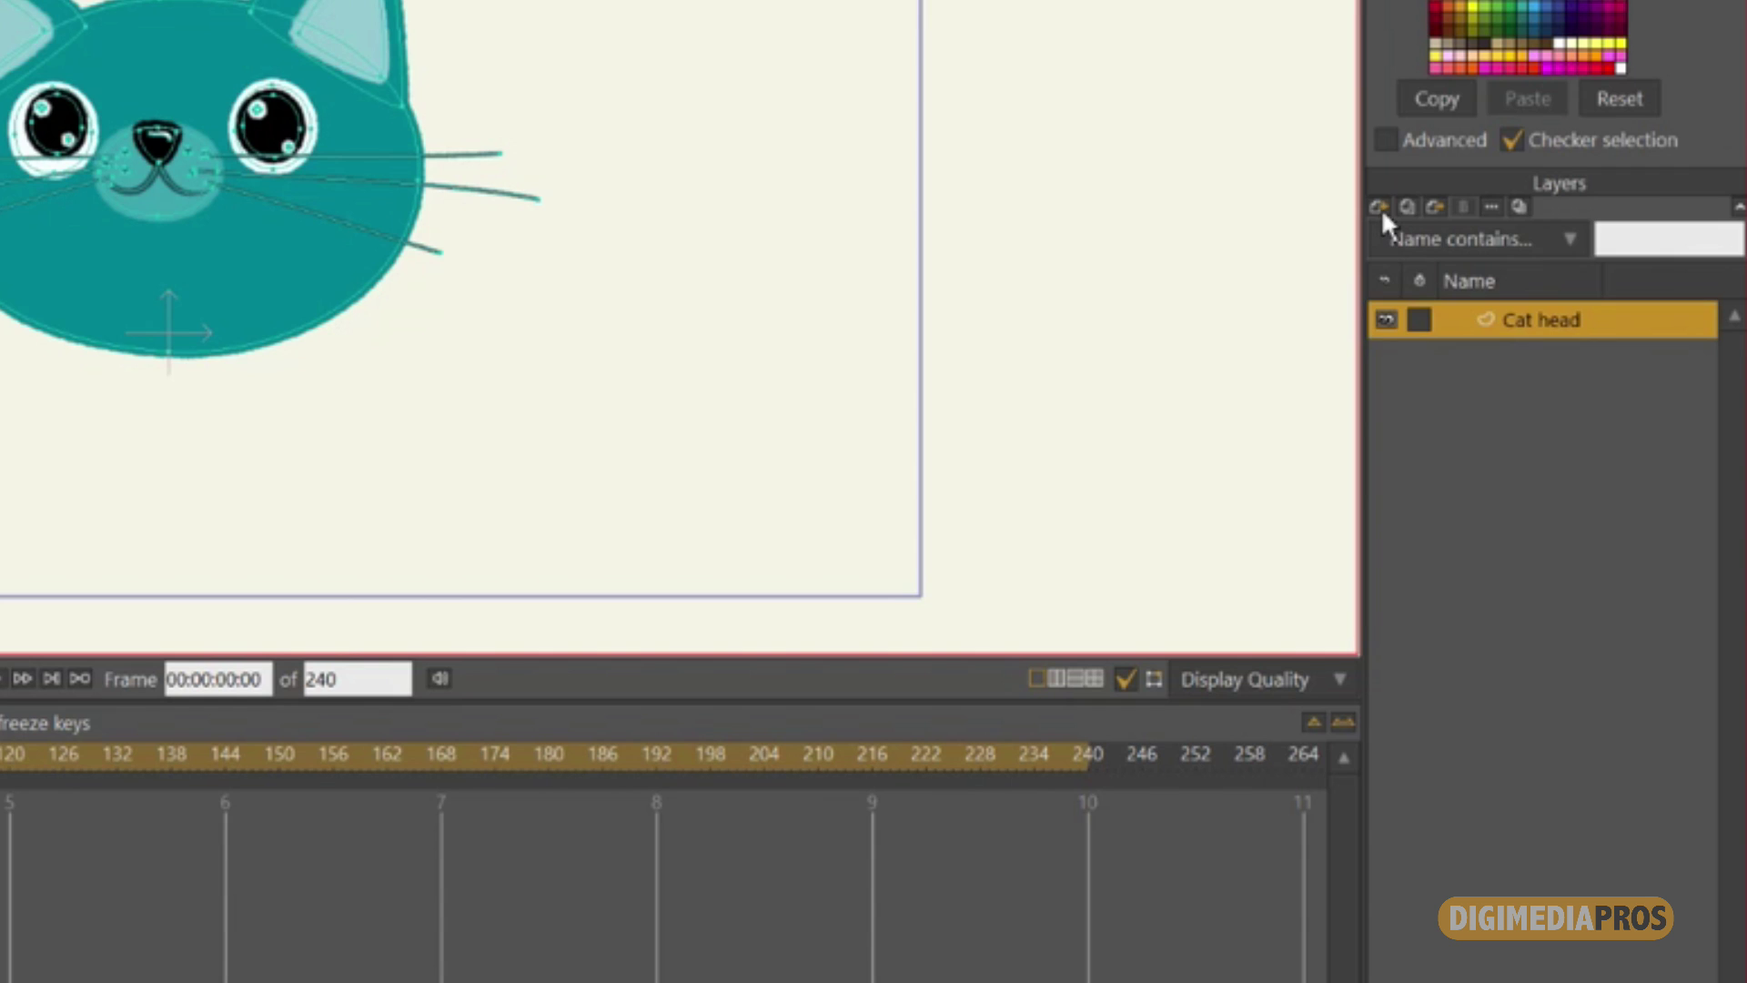
Create a bone layer, nest the Cat head layer inside it, and make the bone layer active.
{"action": "left_click", "coordinate": [1380, 208]}
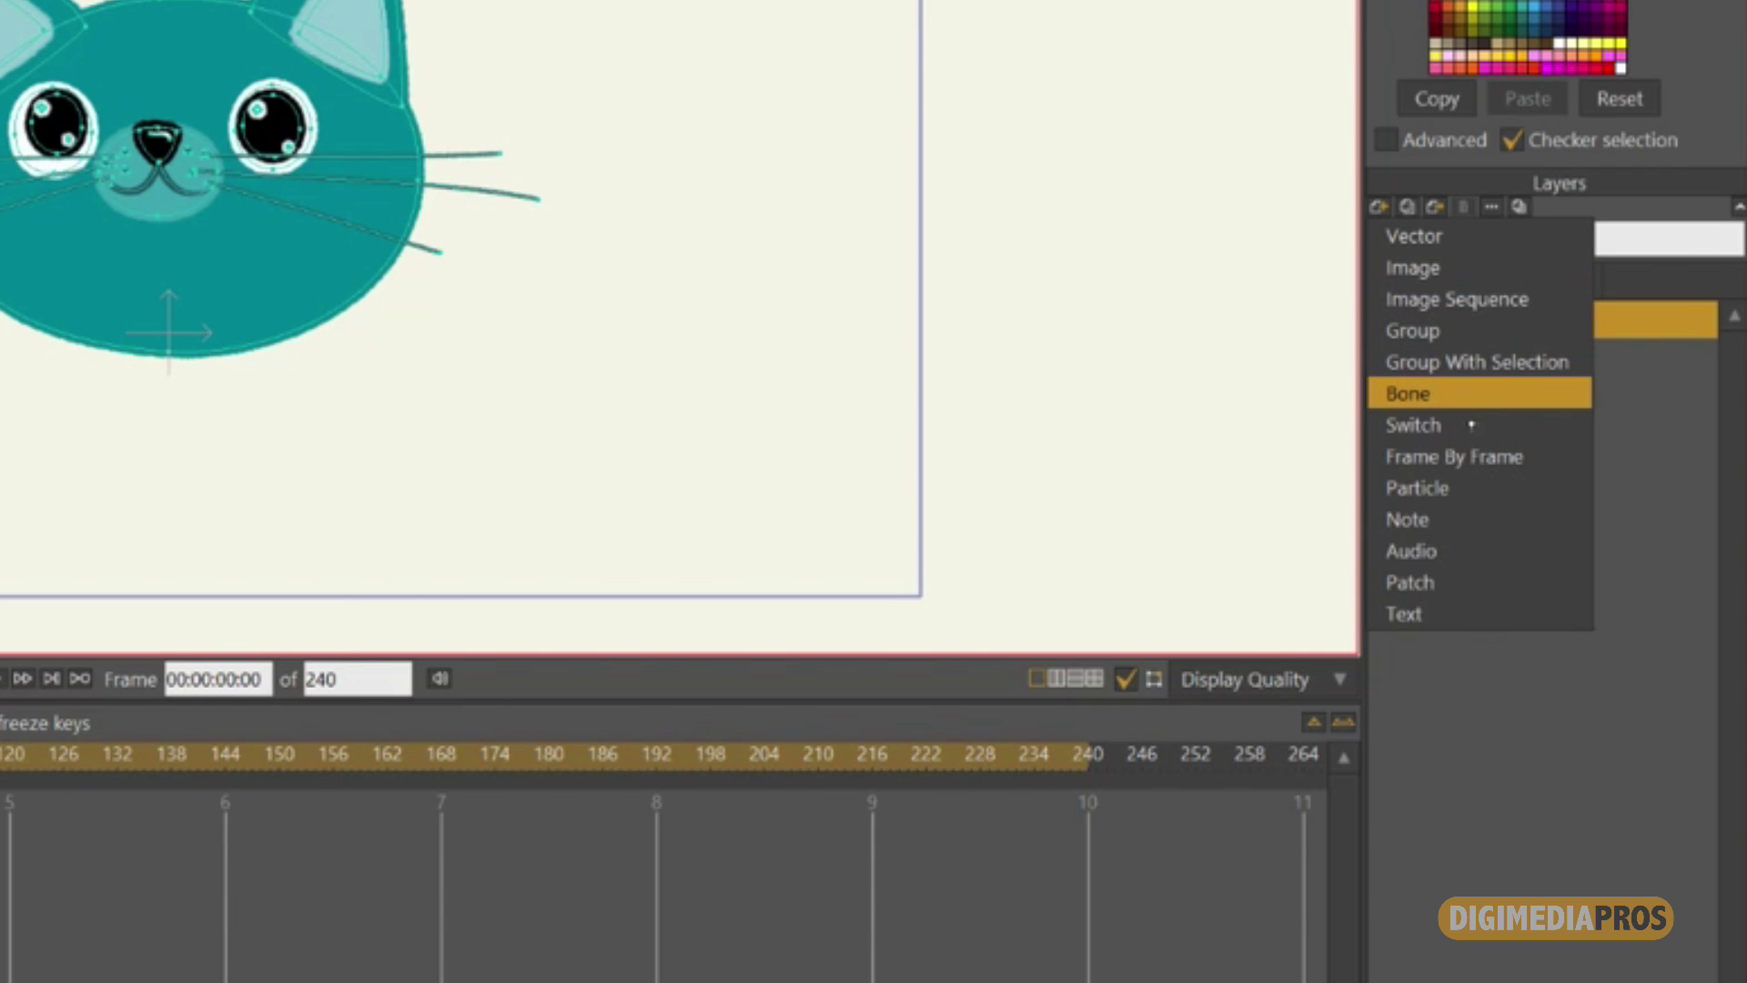
{"action": "left_click", "coordinate": [1465, 394]}
{"action": "left_click", "coordinate": [1536, 359]}
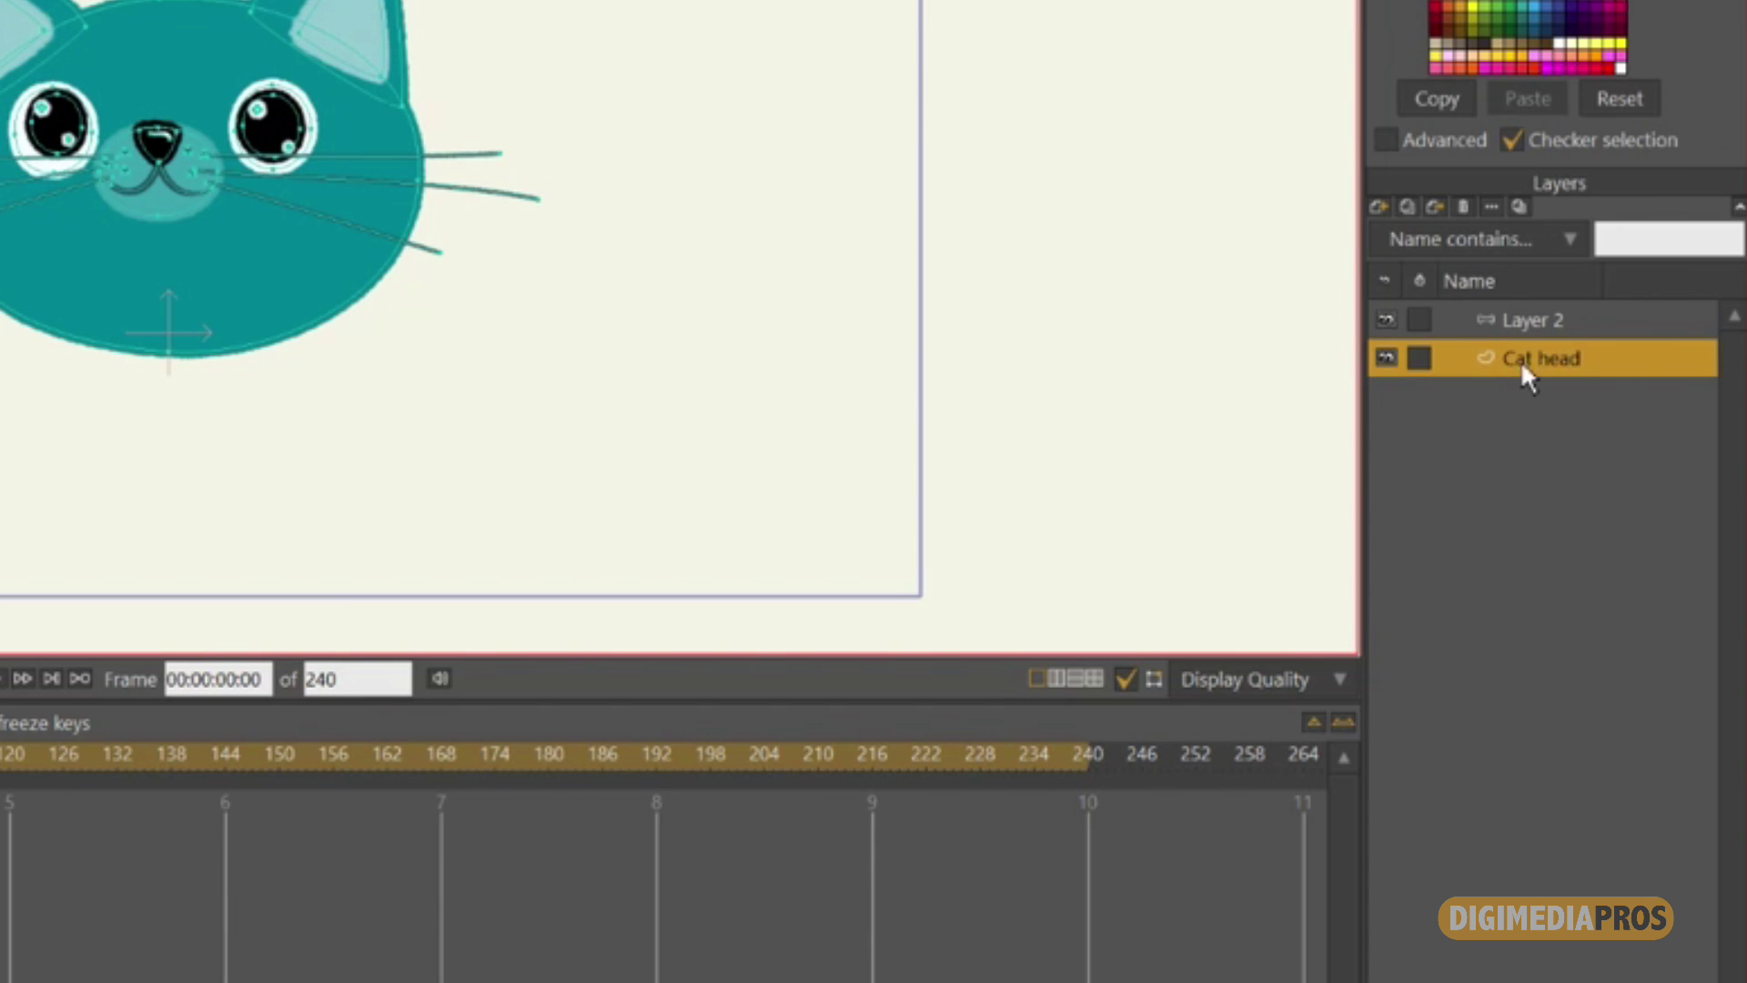
{"action": "left_click_drag", "start_coordinate": [1547, 363], "coordinate": [1545, 337]}
{"action": "left_click", "coordinate": [1543, 319]}
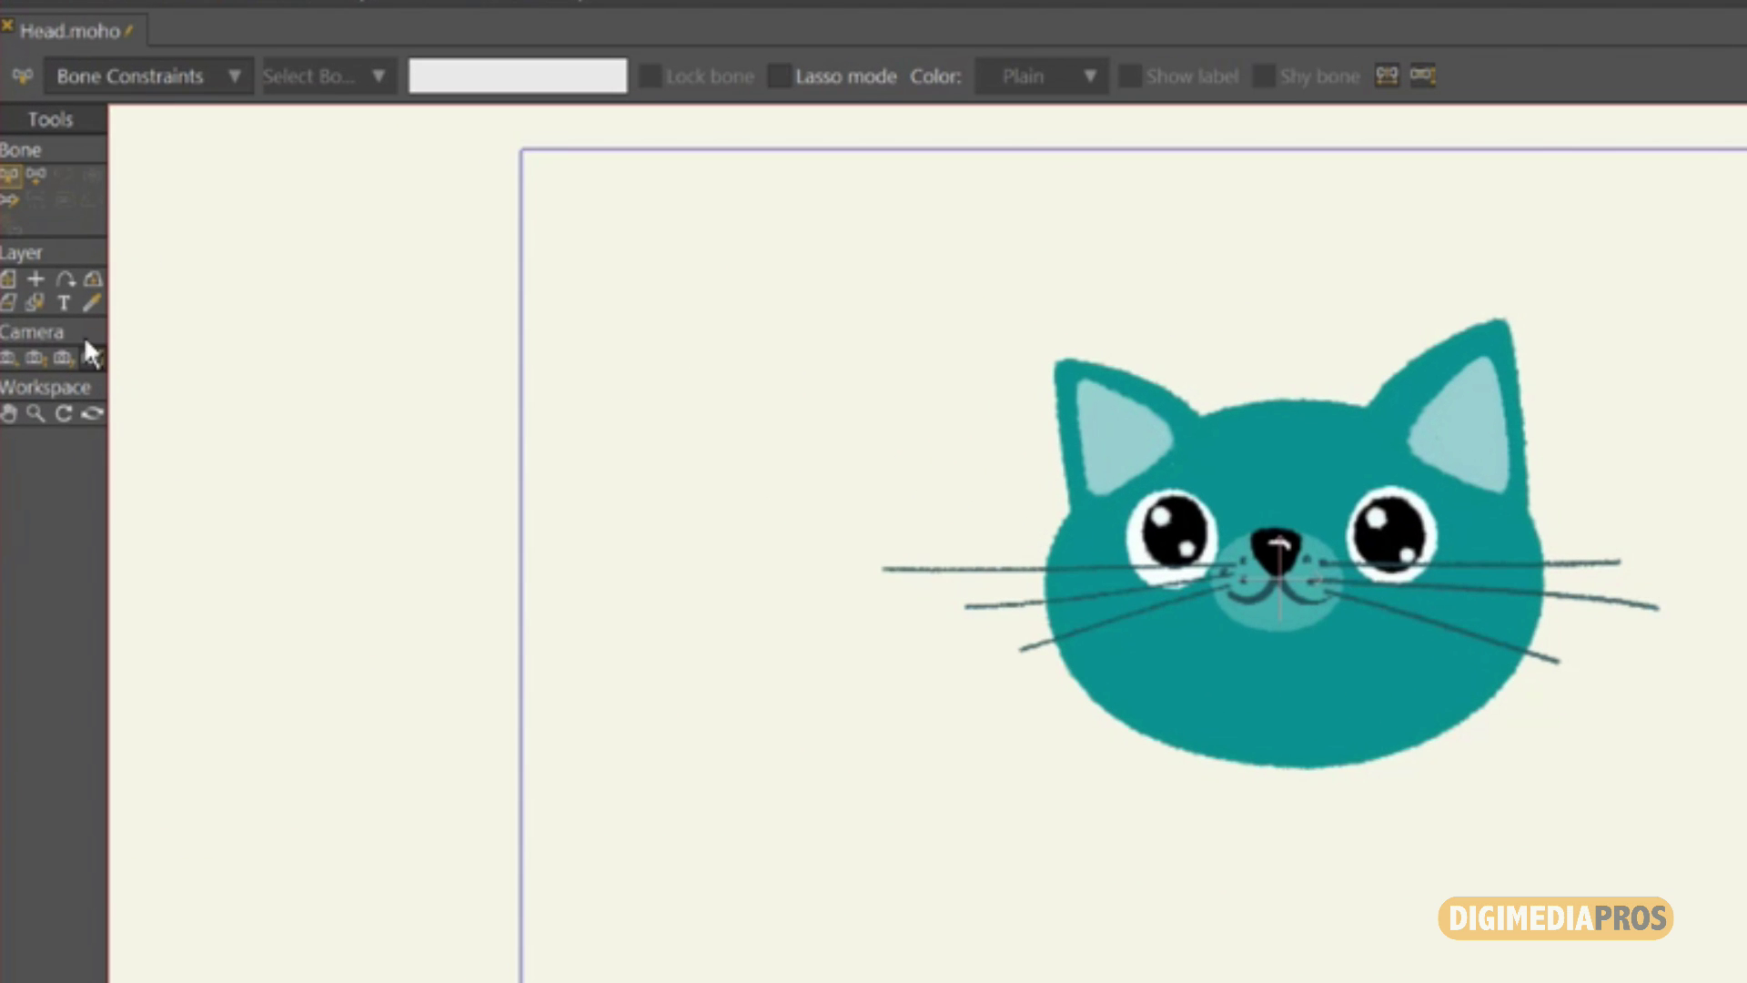
Add two chained bones up the middle of the head, from the chin to the mouth and on to just above the head.
{"action": "left_click", "coordinate": [36, 174]}
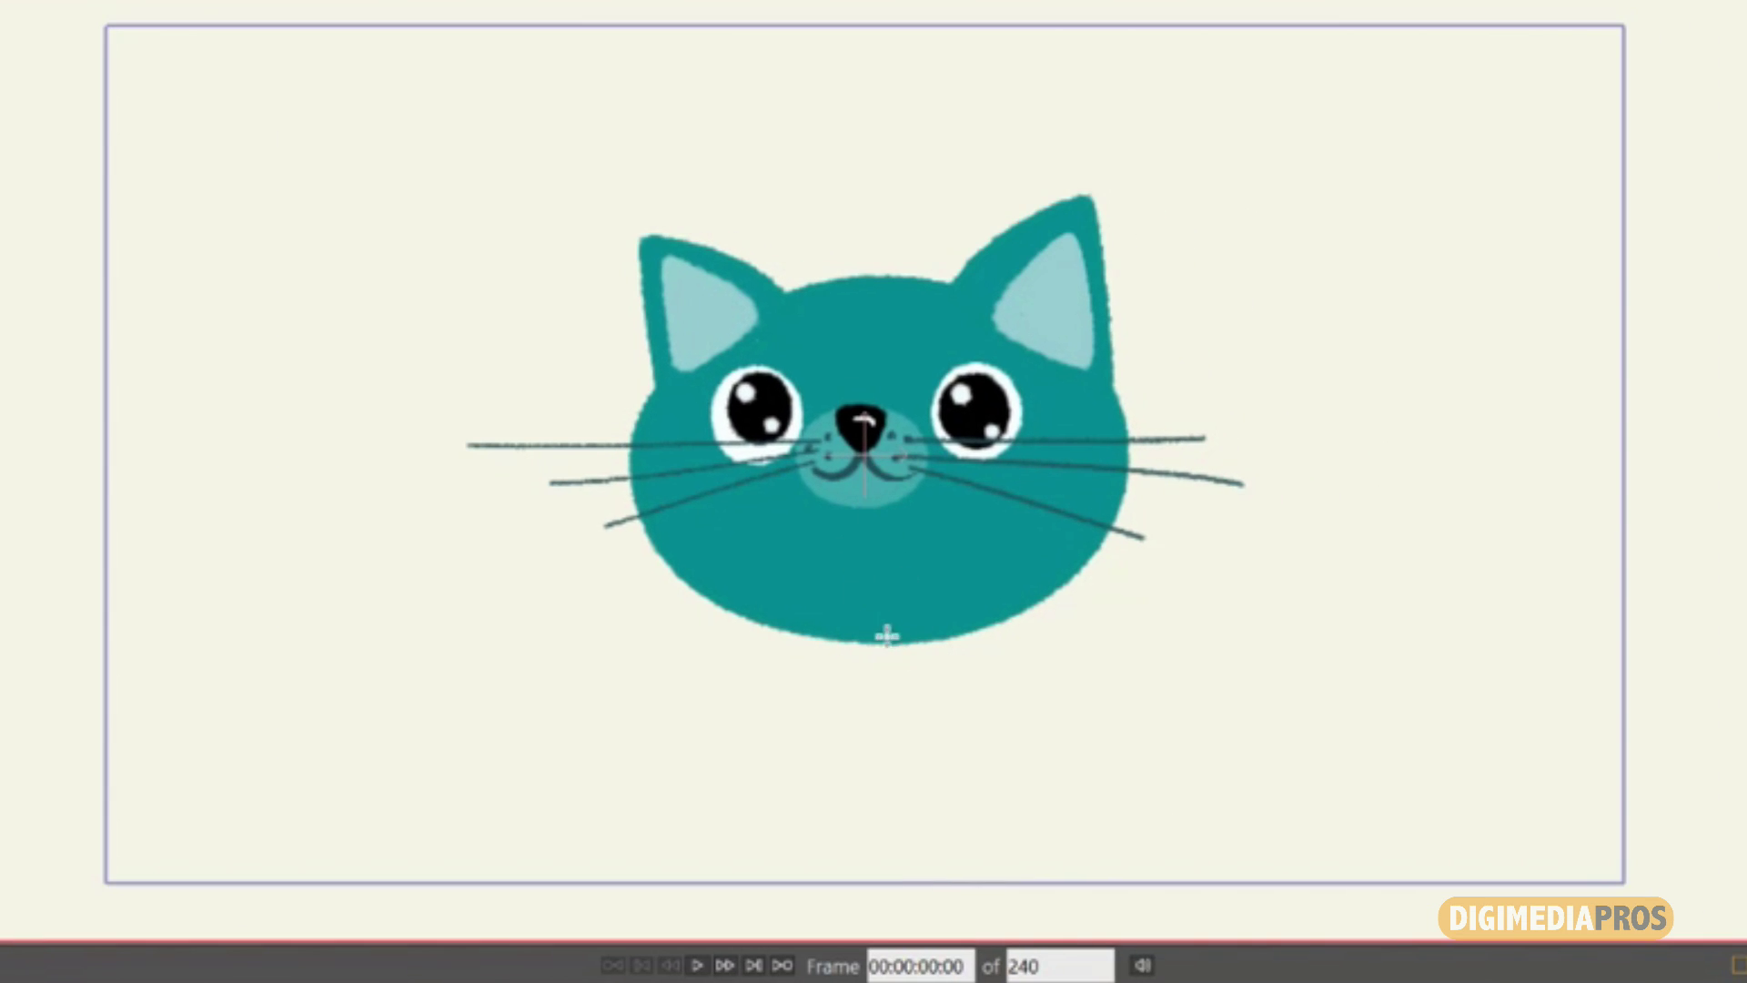
{"action": "left_click_drag", "start_coordinate": [890, 646], "coordinate": [884, 526]}
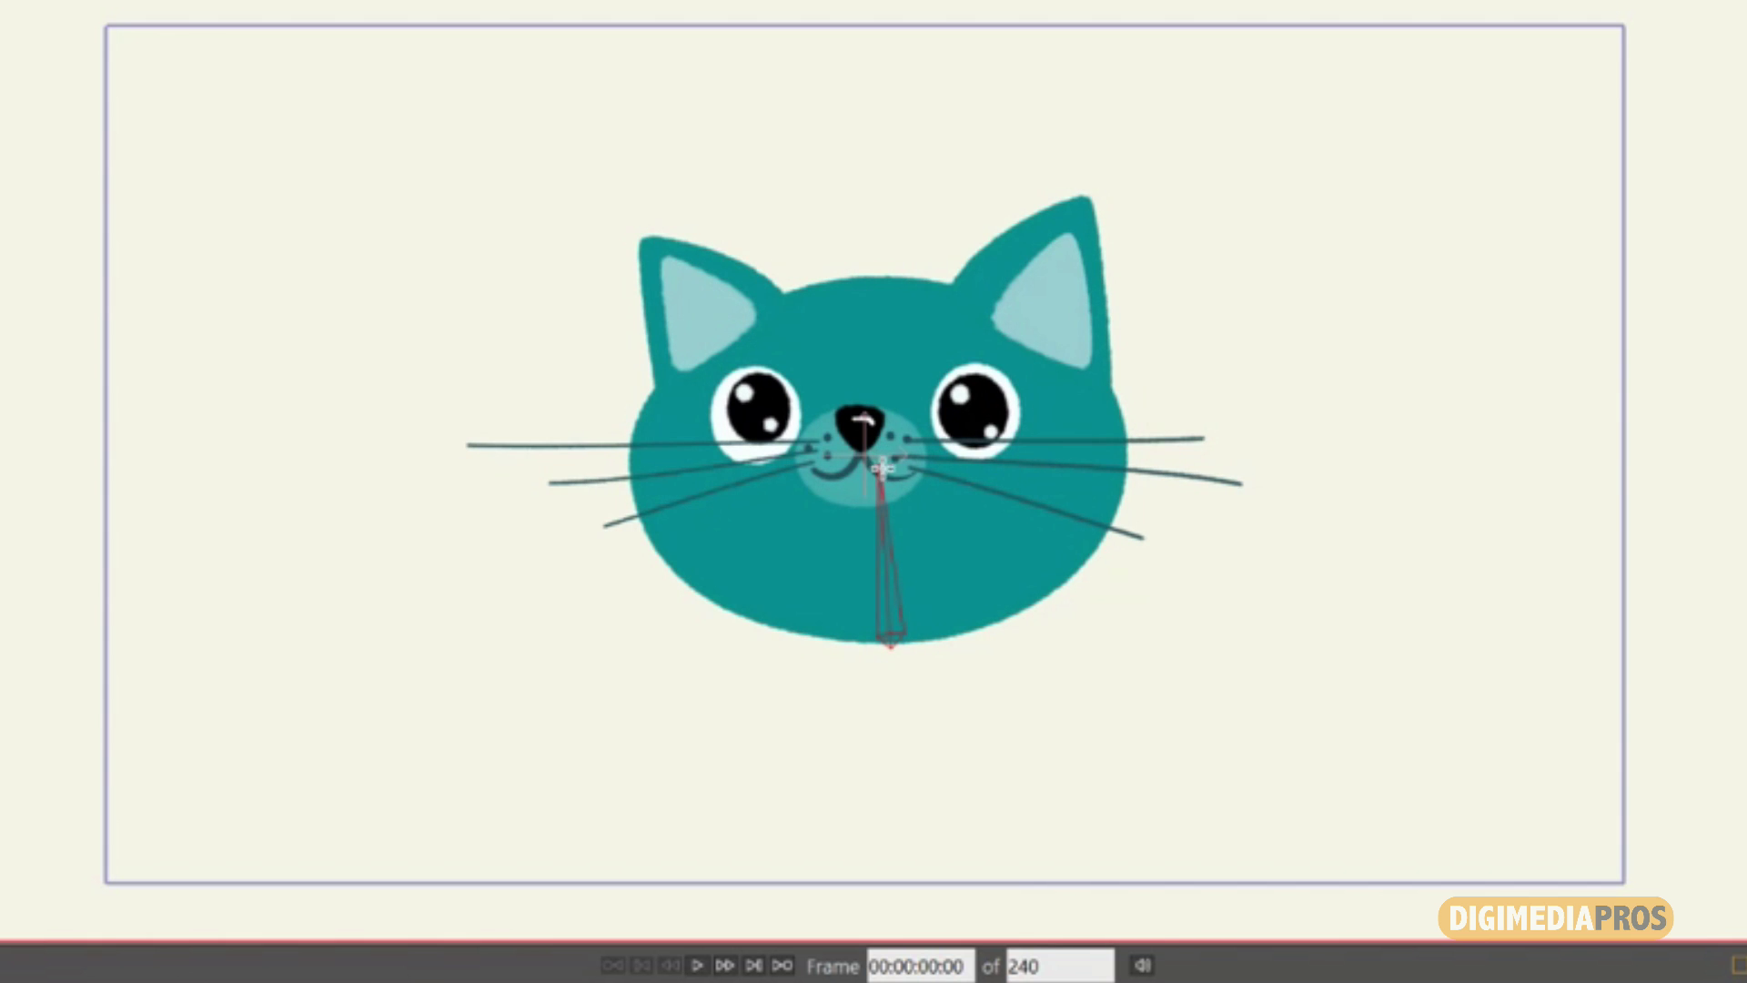
{"action": "left_click_drag", "start_coordinate": [883, 451], "coordinate": [869, 226]}
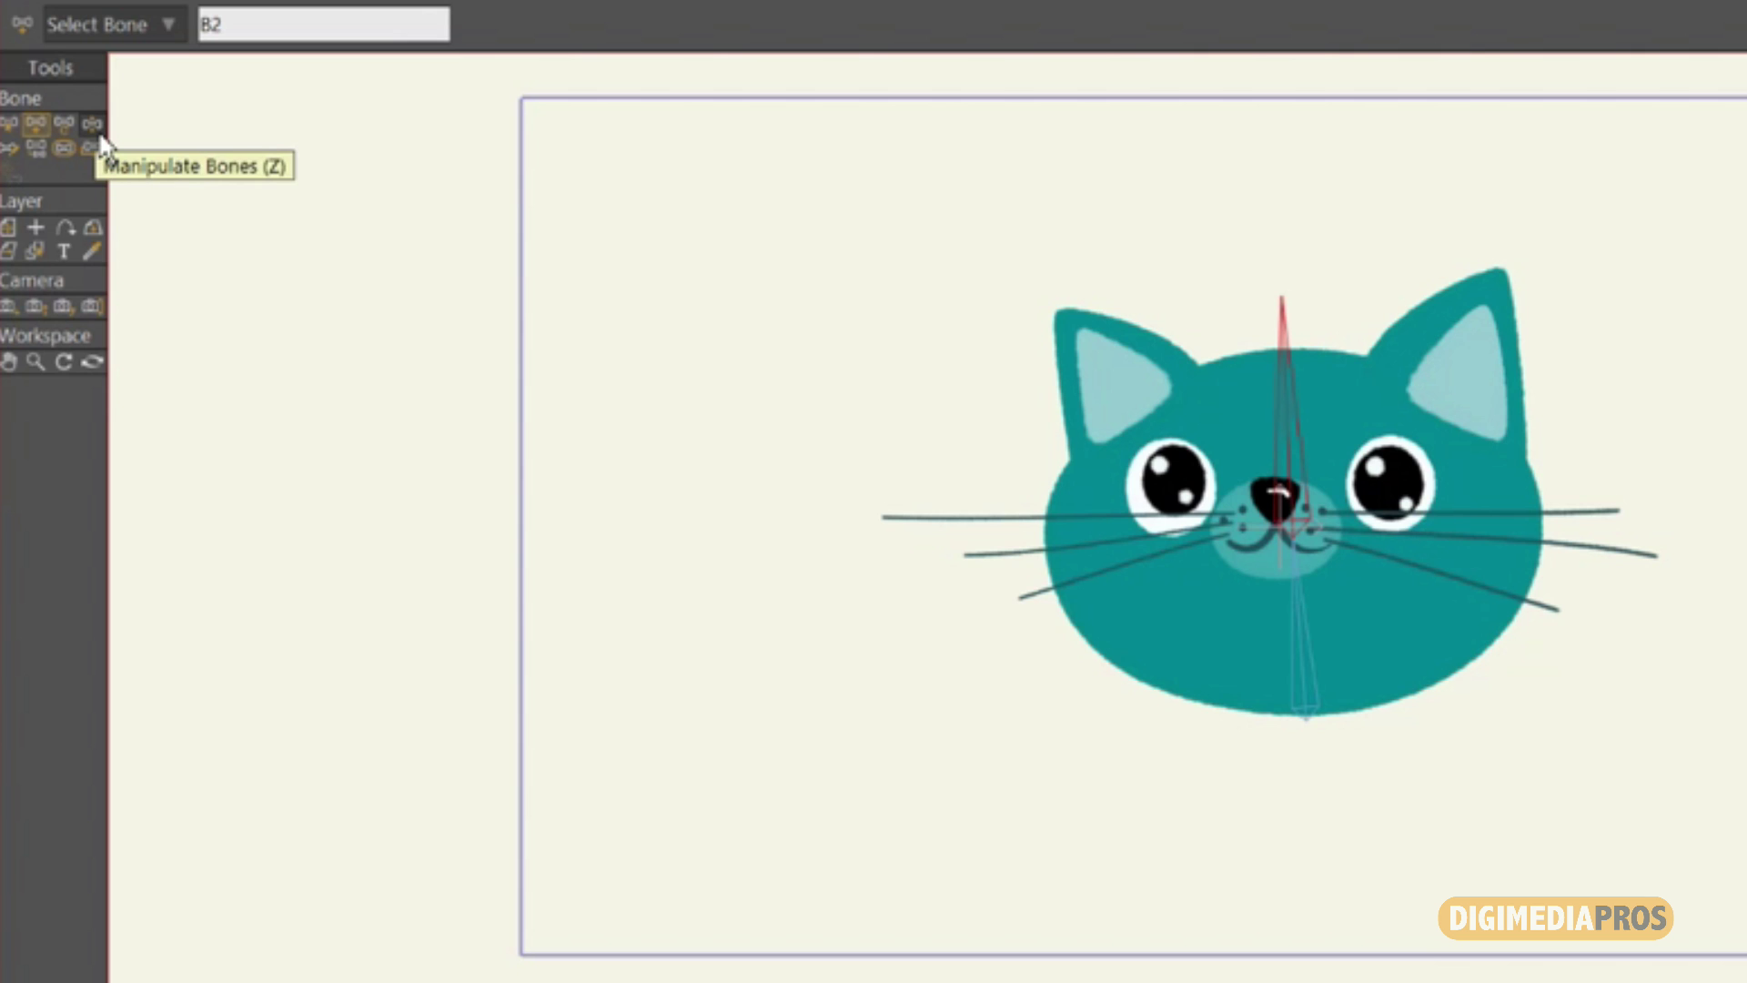
Test how the head deforms by moving the tip of the upper bone with Manipulate Bones.
{"action": "left_click", "coordinate": [92, 124]}
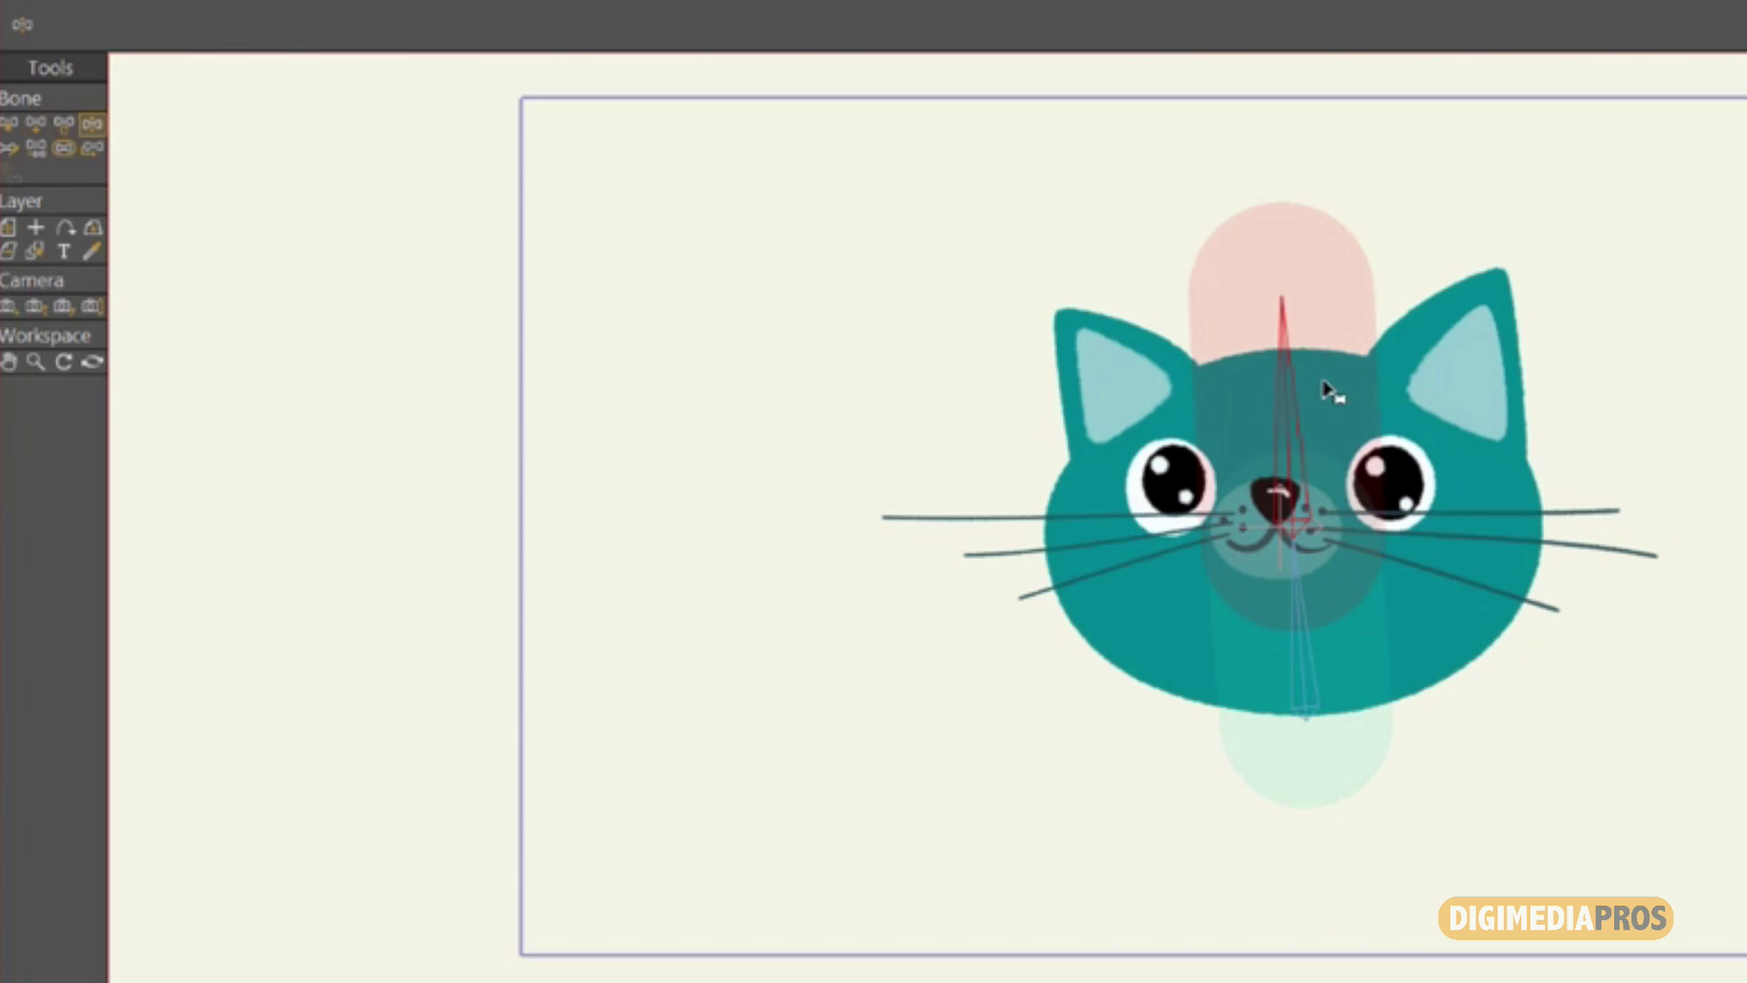
{"action": "left_click_drag", "start_coordinate": [1282, 312], "coordinate": [1284, 179]}
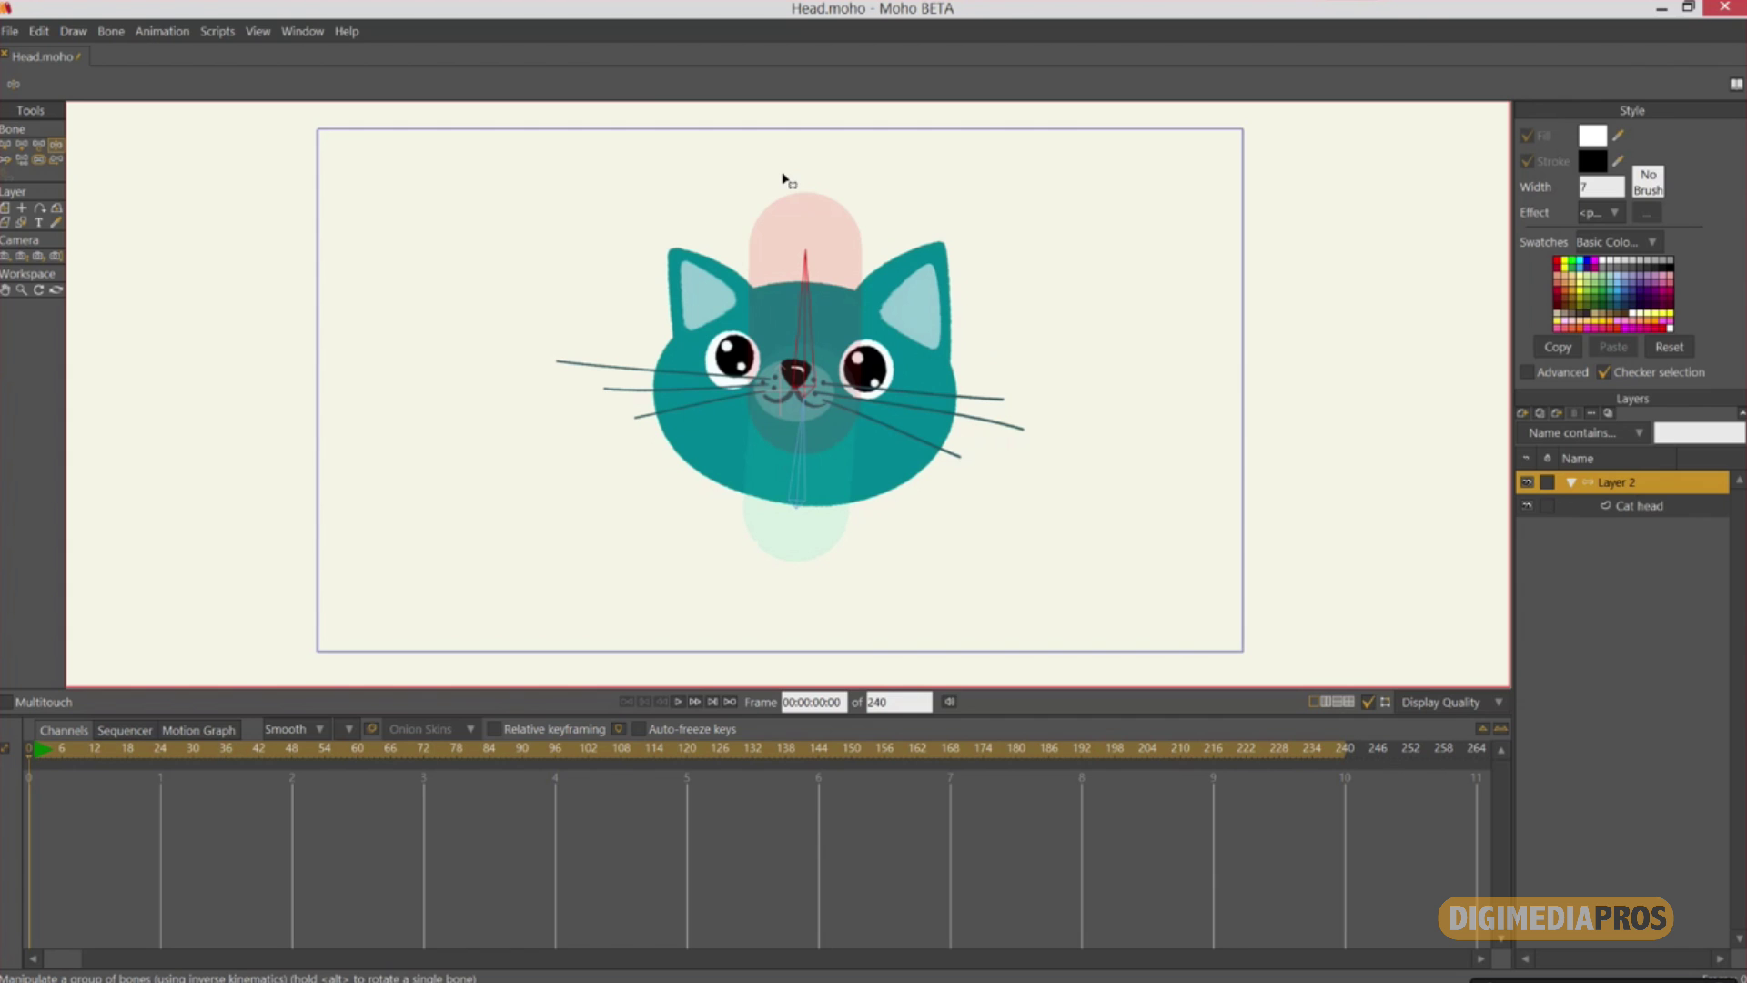
With no bone selected, add a separate short vertical bone to the right of the head and name it Headturn.
{"action": "left_click", "coordinate": [8, 144]}
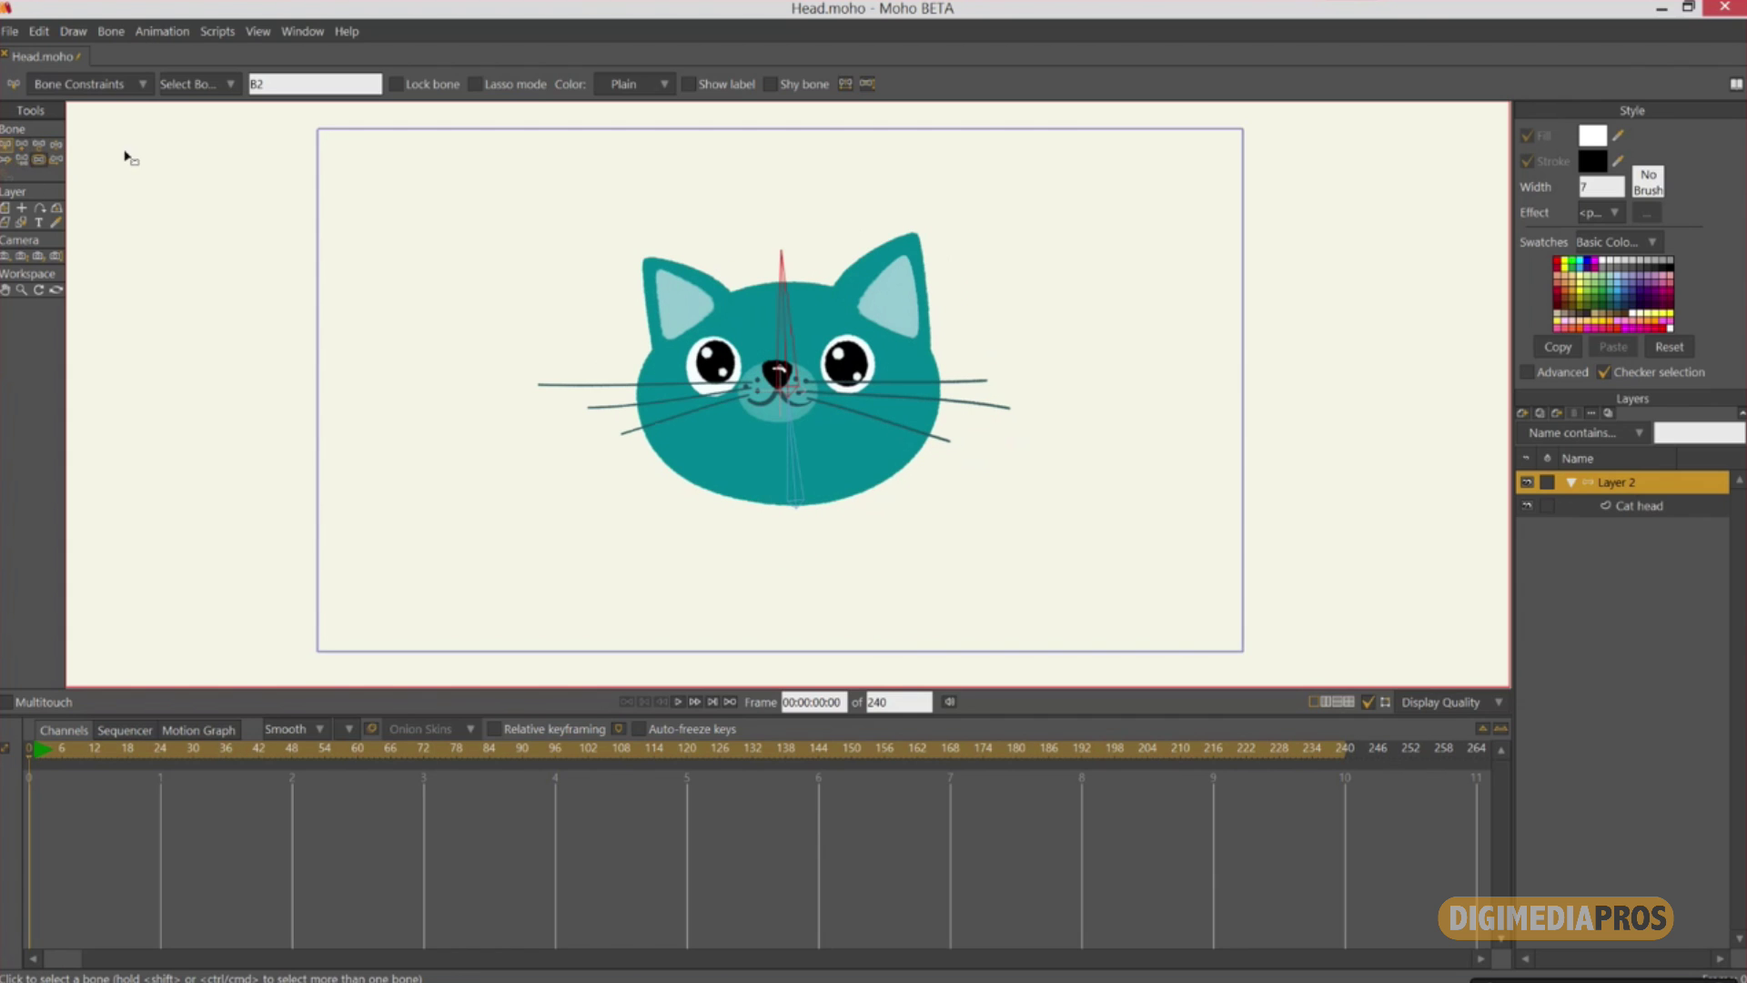
{"action": "left_click", "coordinate": [1035, 187]}
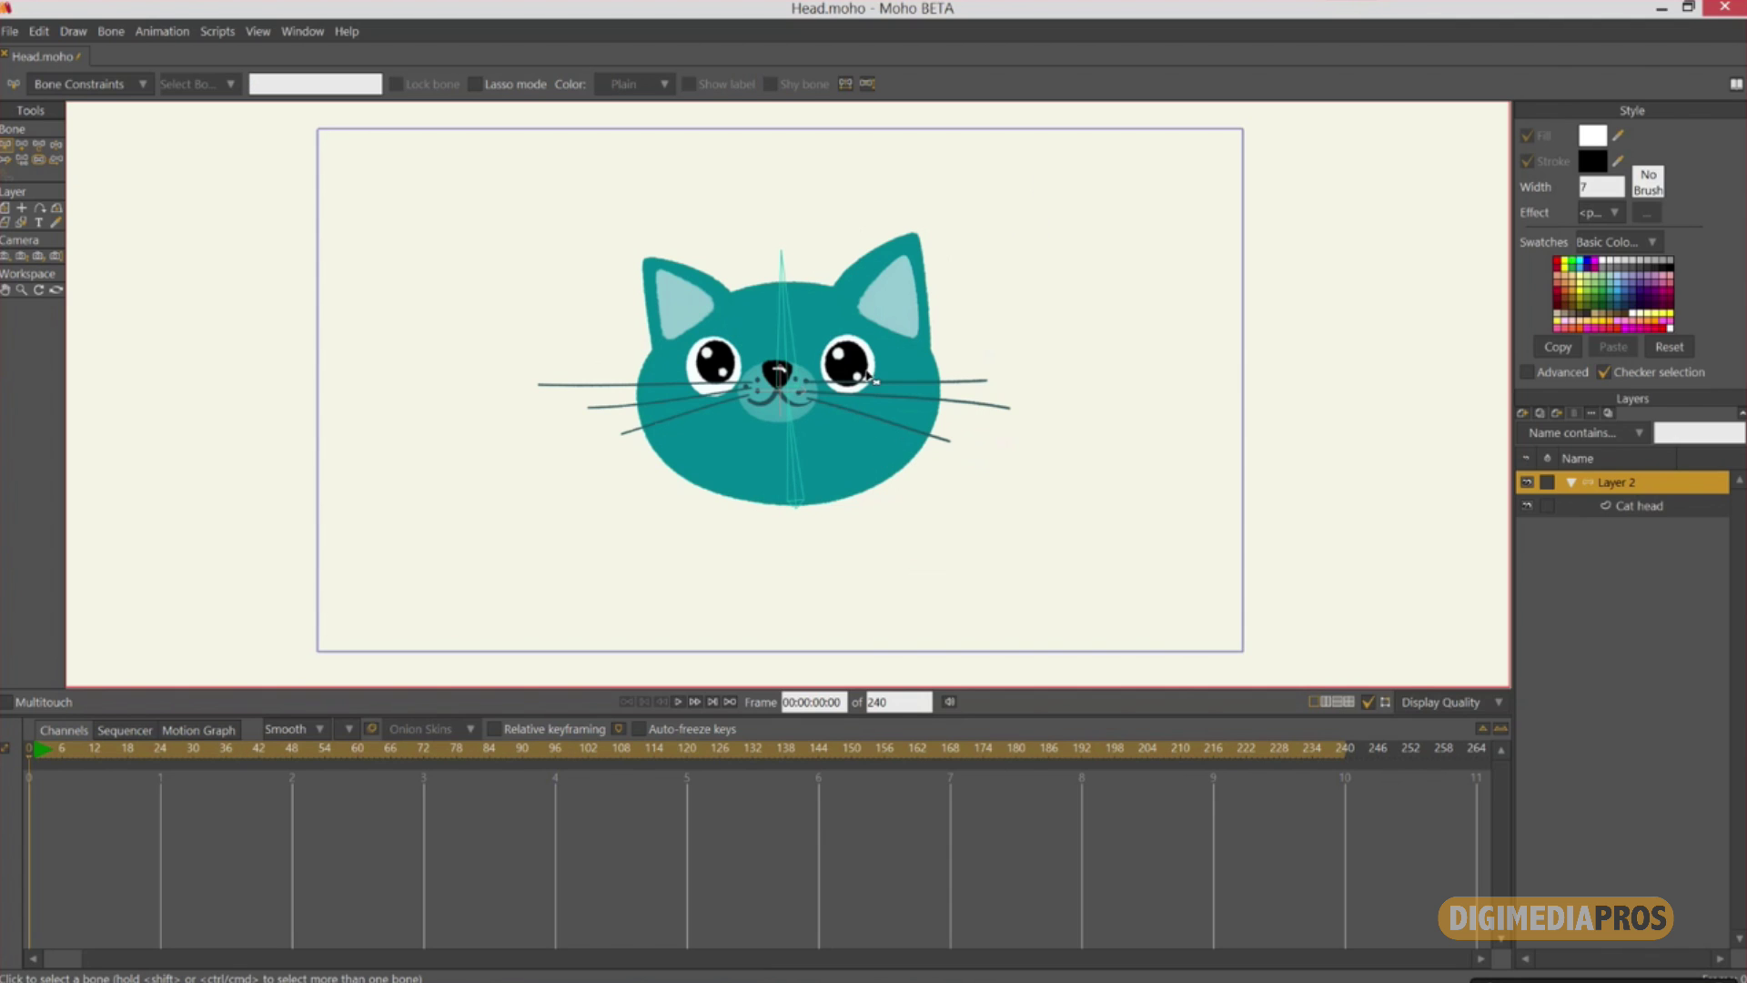
{"action": "left_click", "coordinate": [30, 155]}
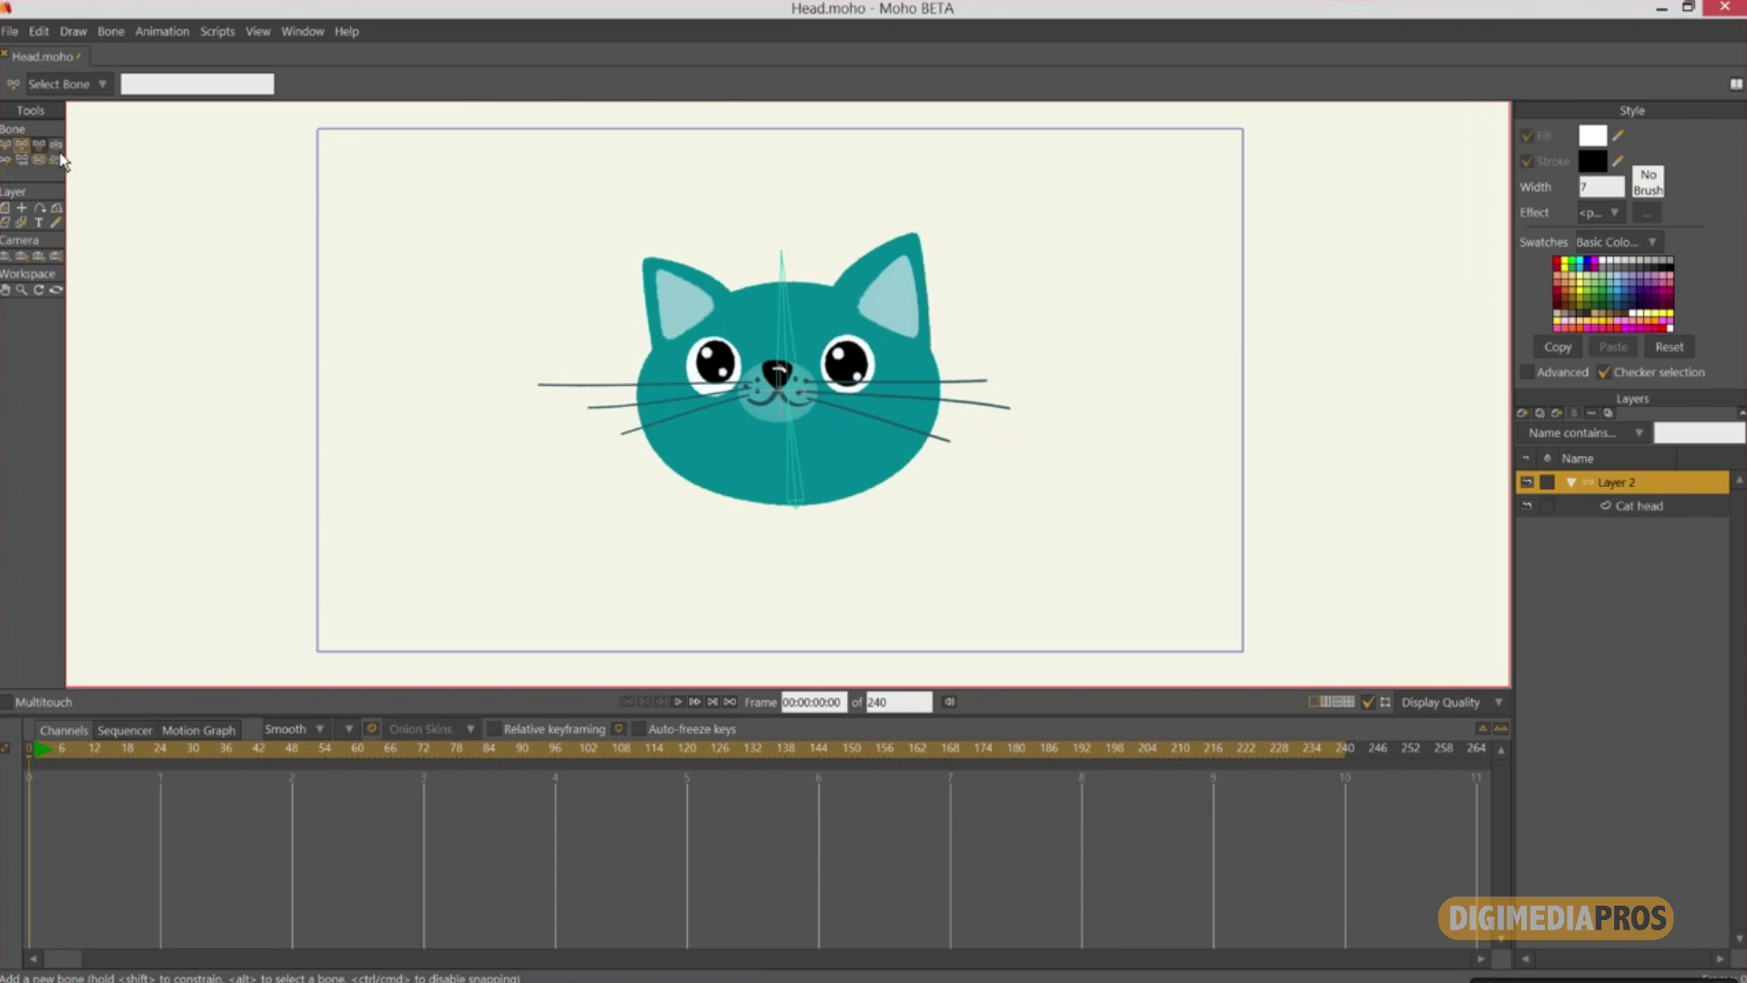
{"action": "left_click_drag", "start_coordinate": [1101, 264], "coordinate": [1099, 171]}
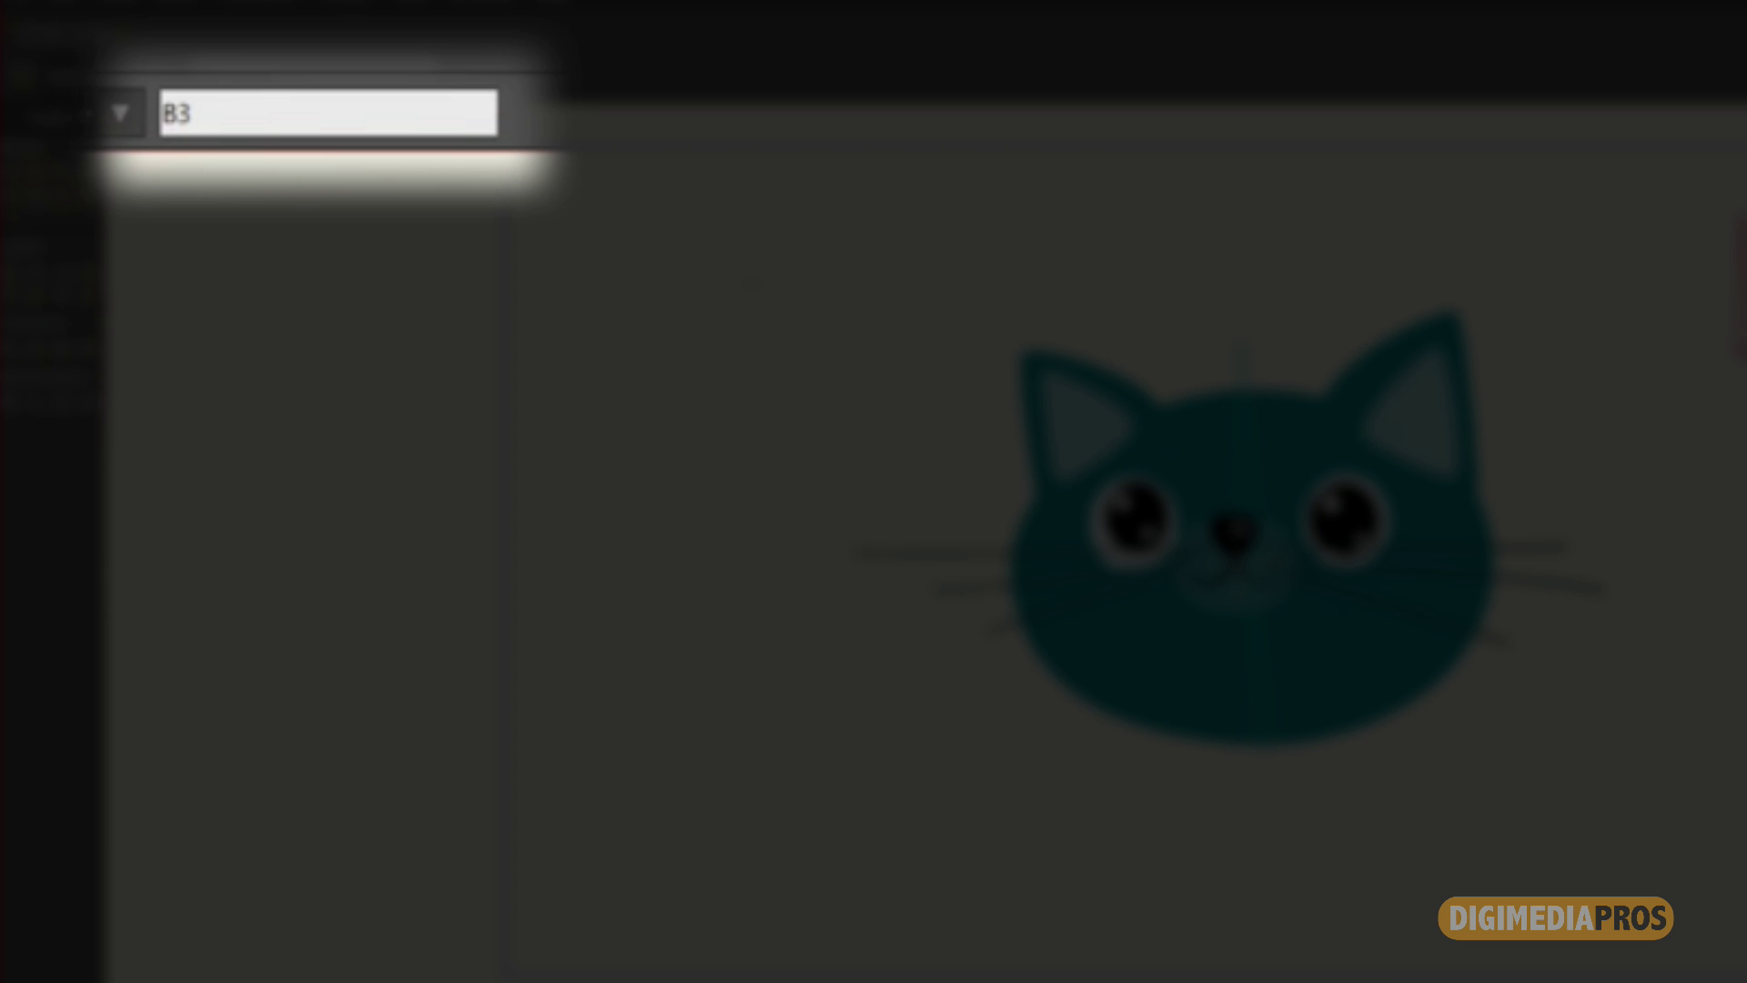
{"action": "double_click", "coordinate": [234, 113]}
{"action": "type", "text": "Headturn"}
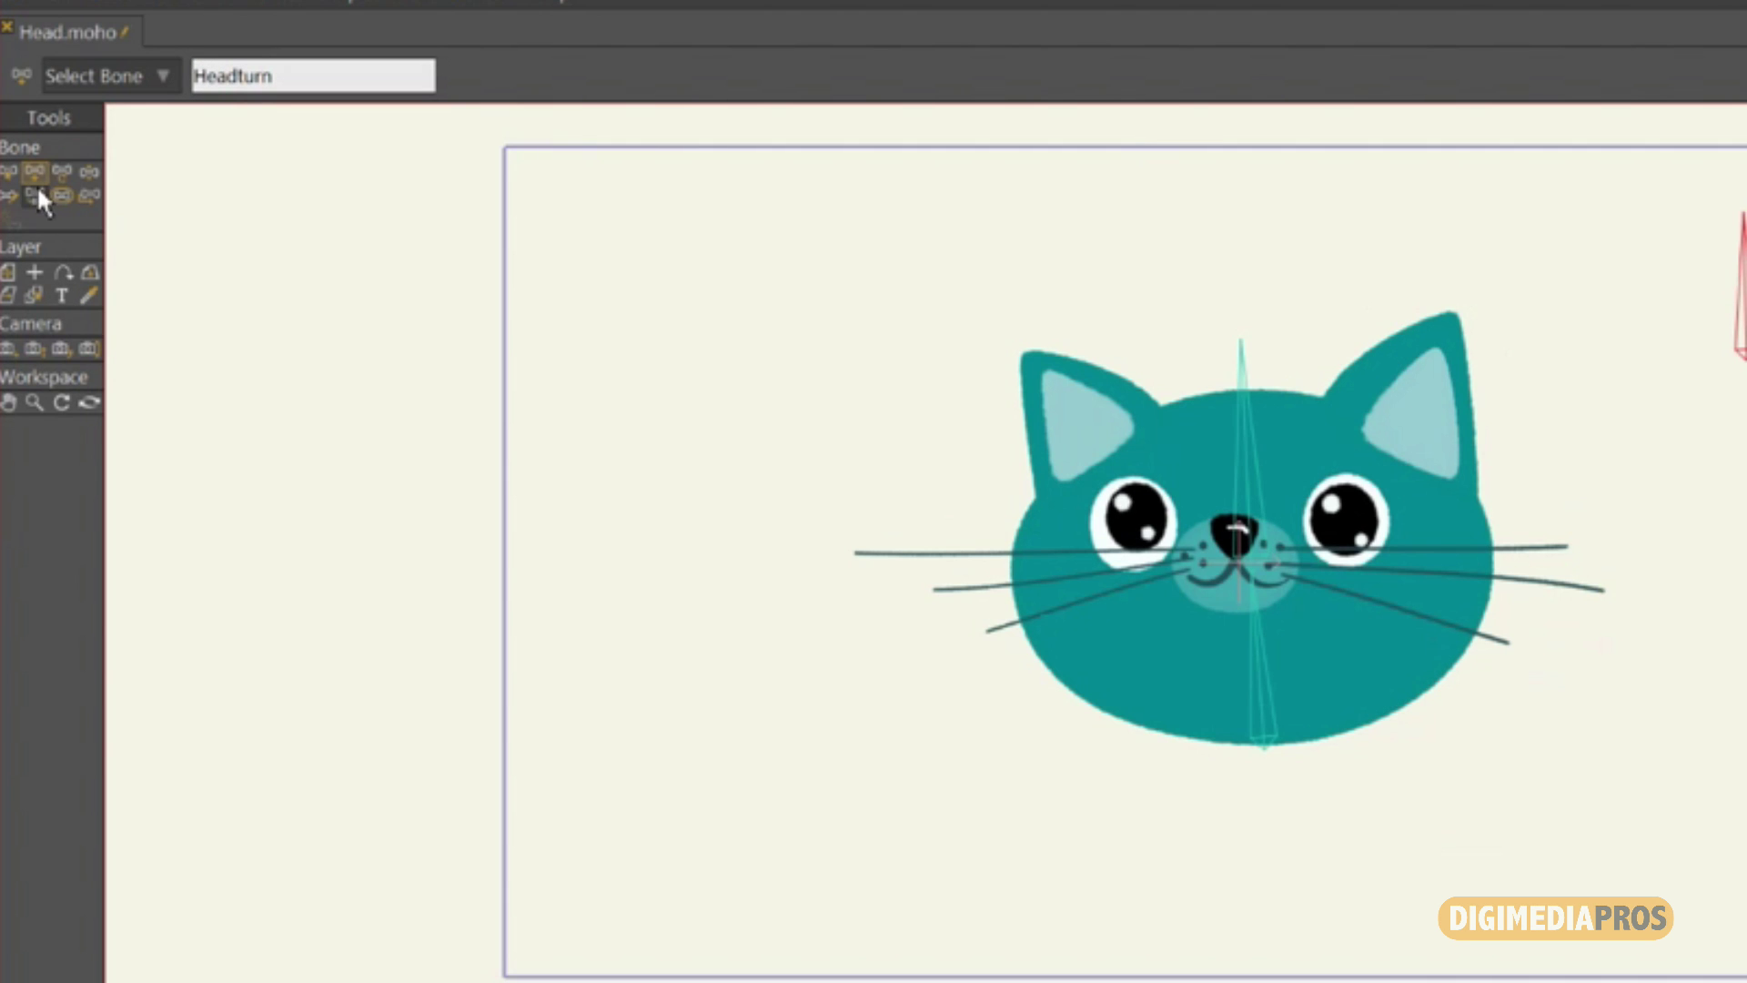
Show the Headturn bone's label and reduce its bone strength to 0.
{"action": "left_click", "coordinate": [9, 173]}
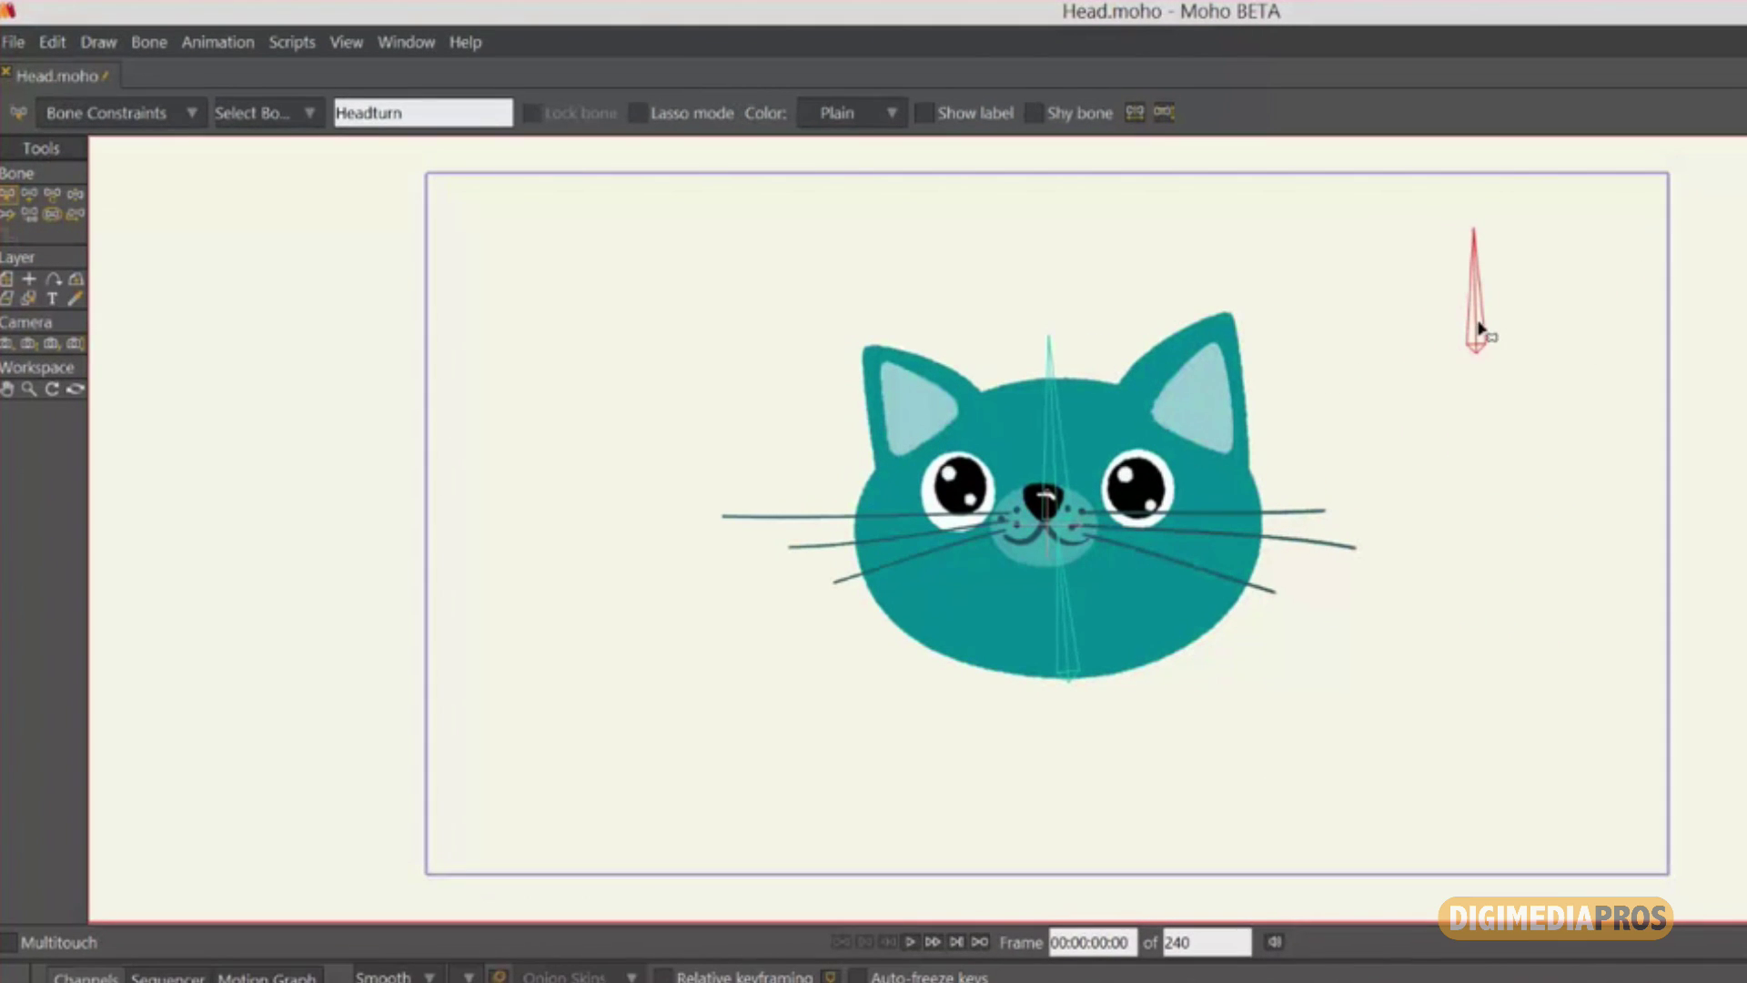
{"action": "left_click", "coordinate": [951, 117]}
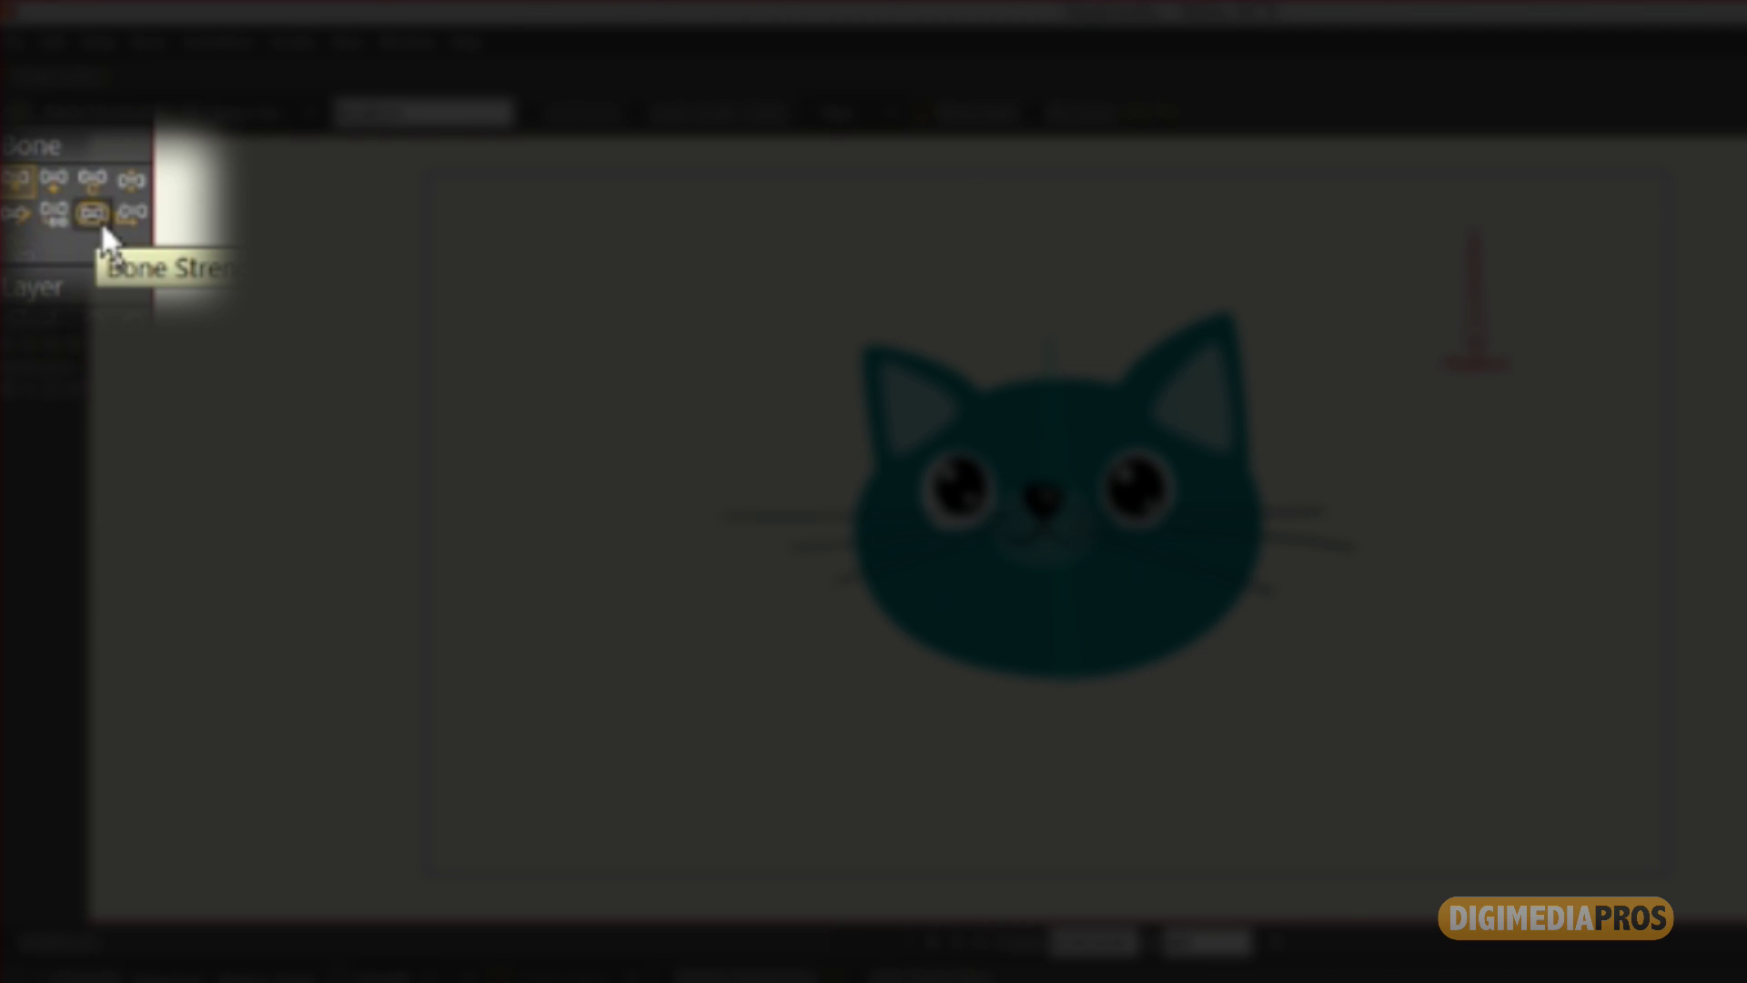
{"action": "left_click", "coordinate": [98, 221]}
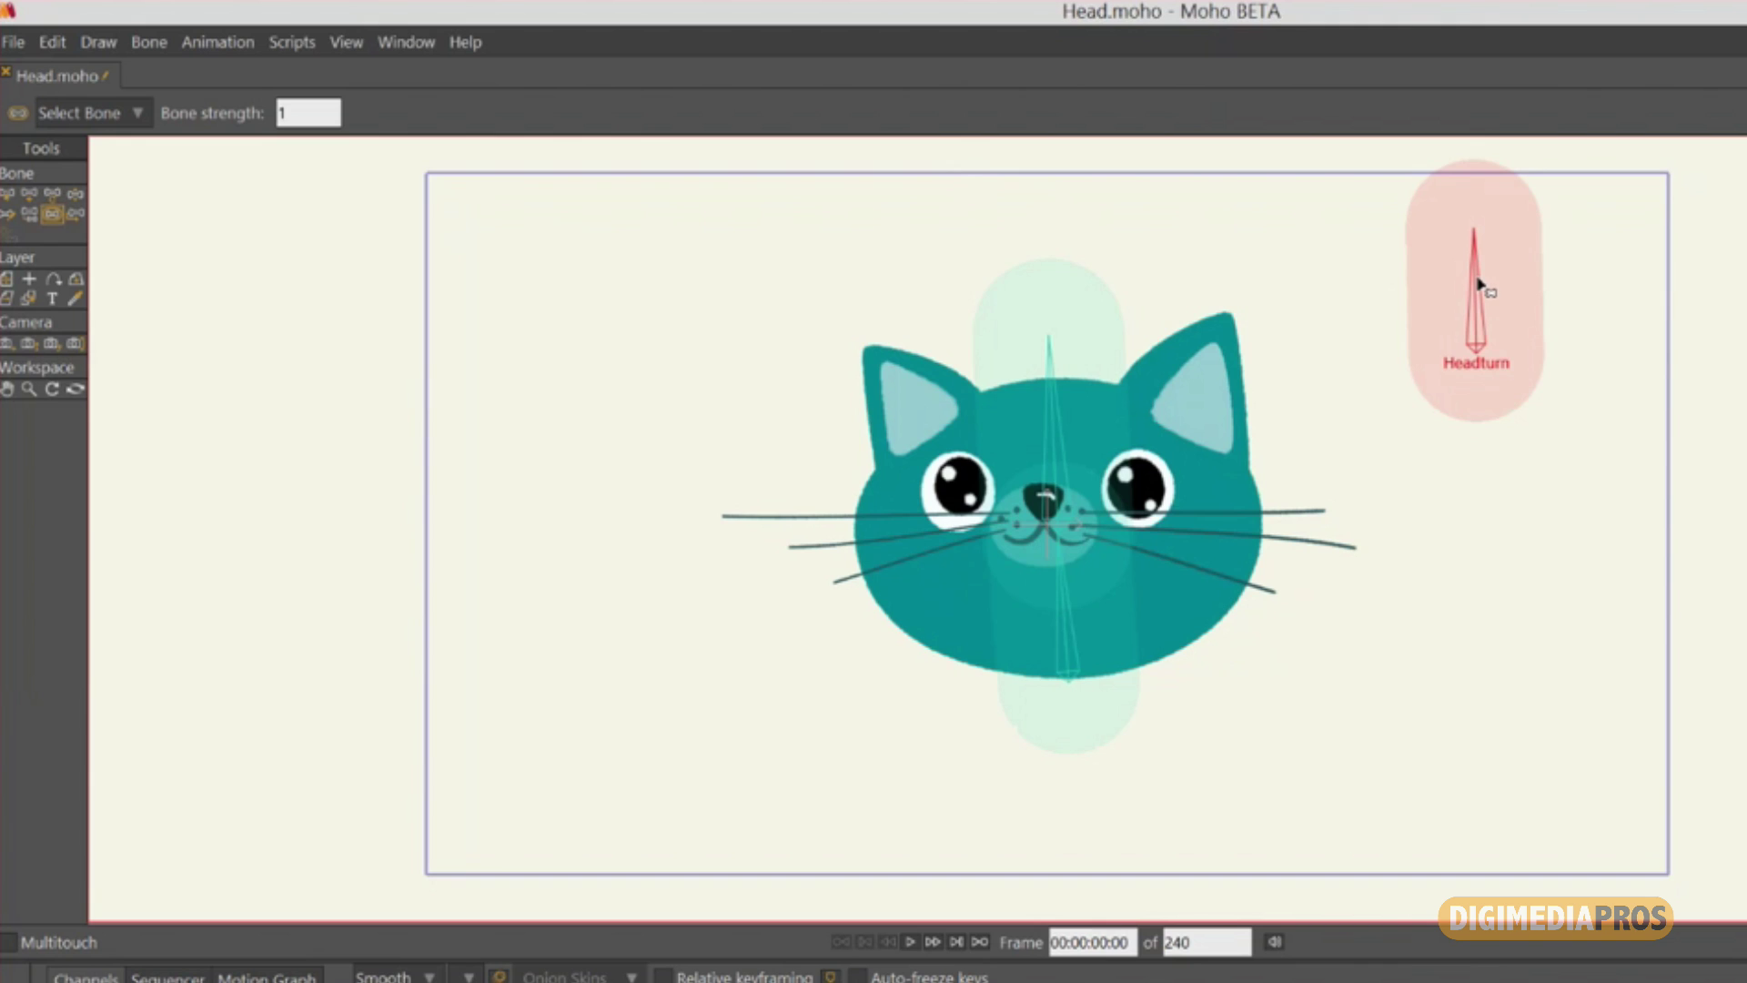
{"action": "left_click_drag", "start_coordinate": [1475, 282], "coordinate": [1199, 347]}
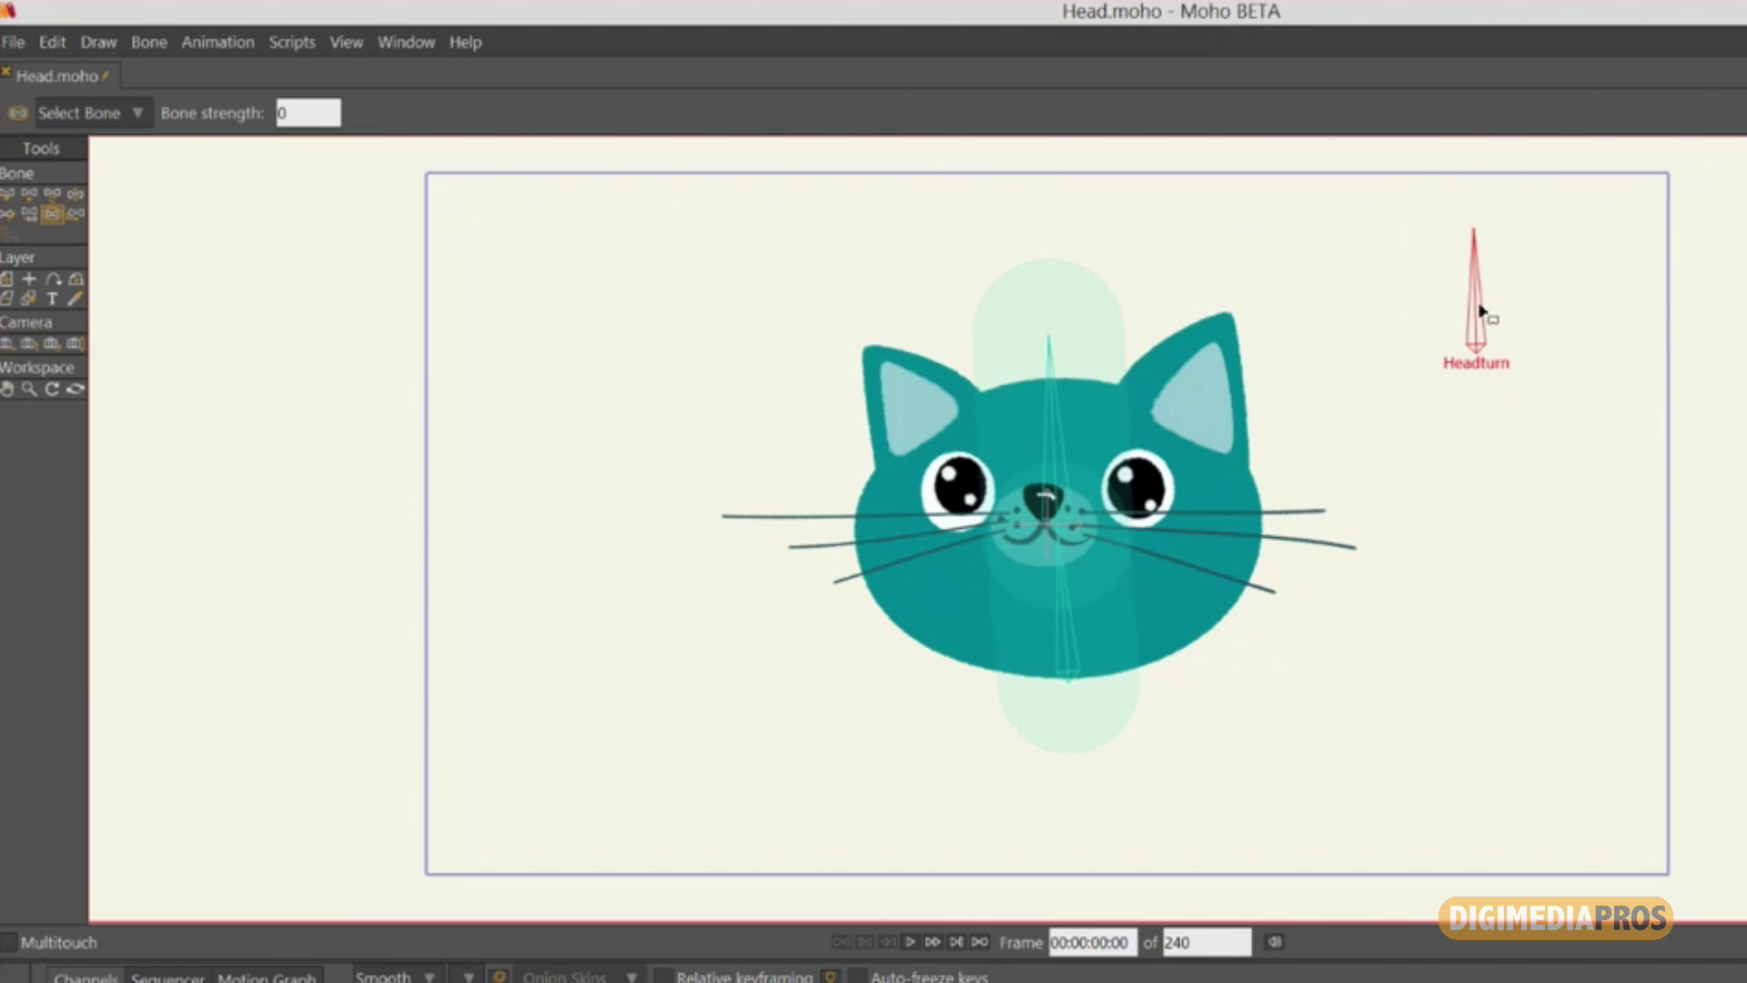
Open the Actions window, place it to the right of the Headturn bone, and enlarge it.
{"action": "left_click", "coordinate": [407, 44]}
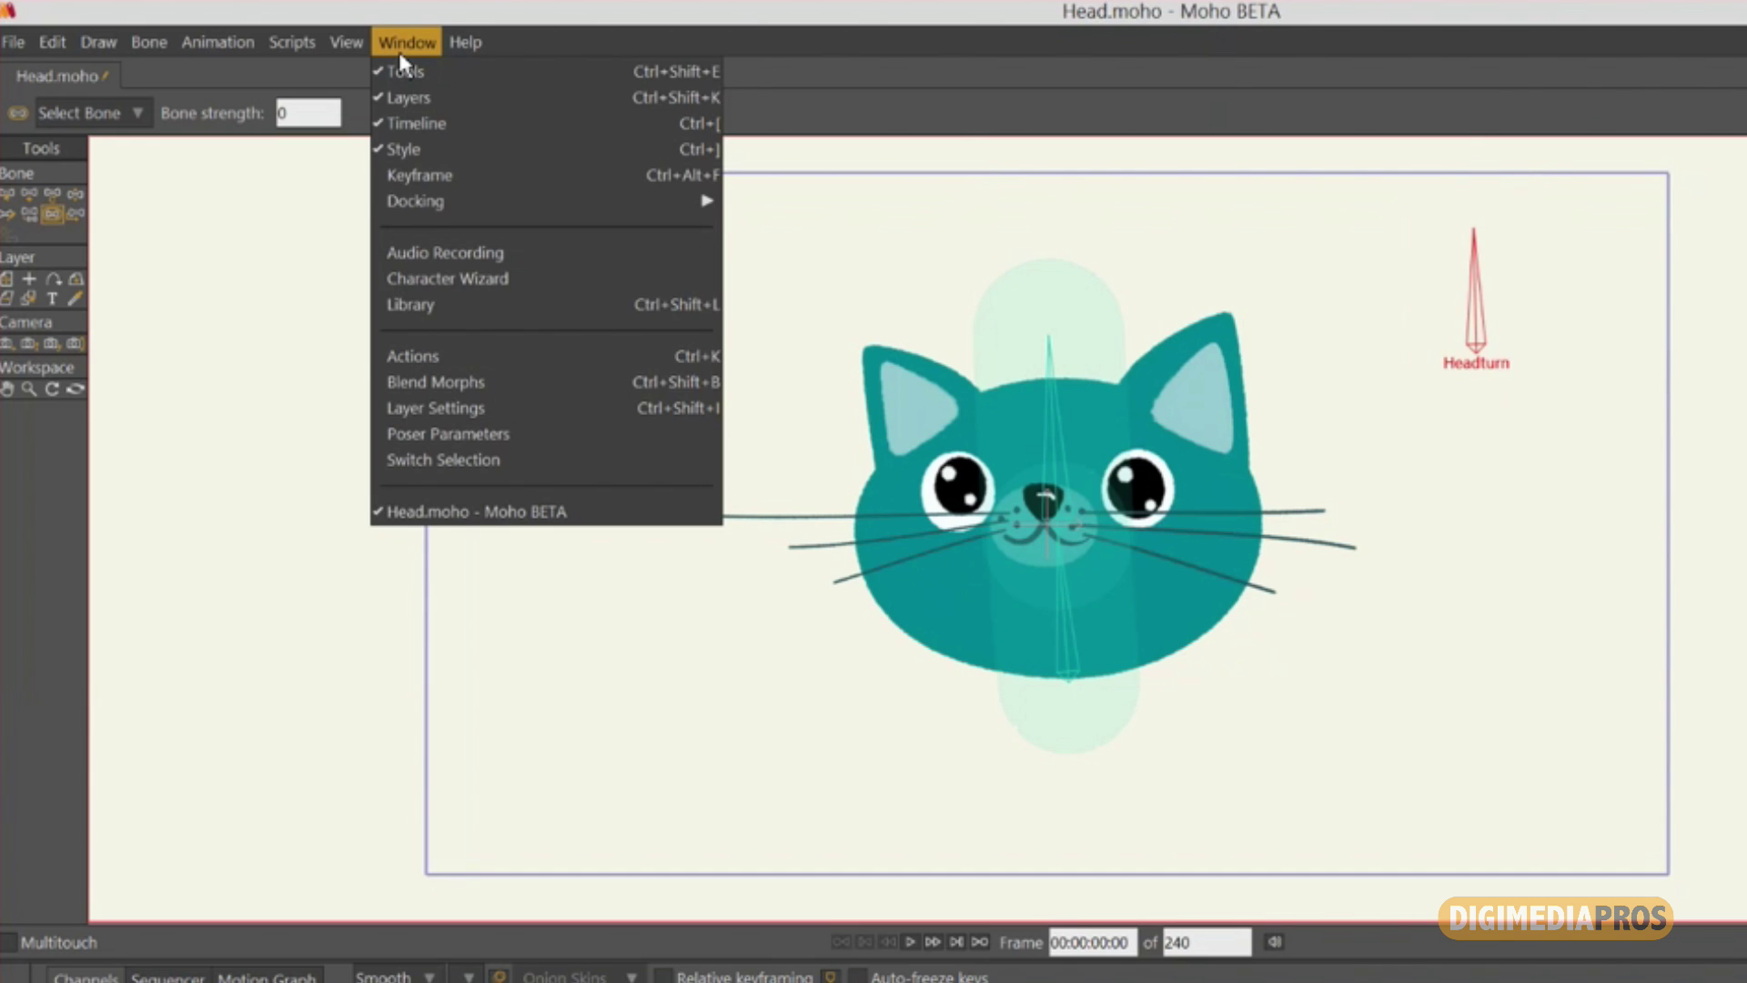
{"action": "left_click", "coordinate": [454, 354]}
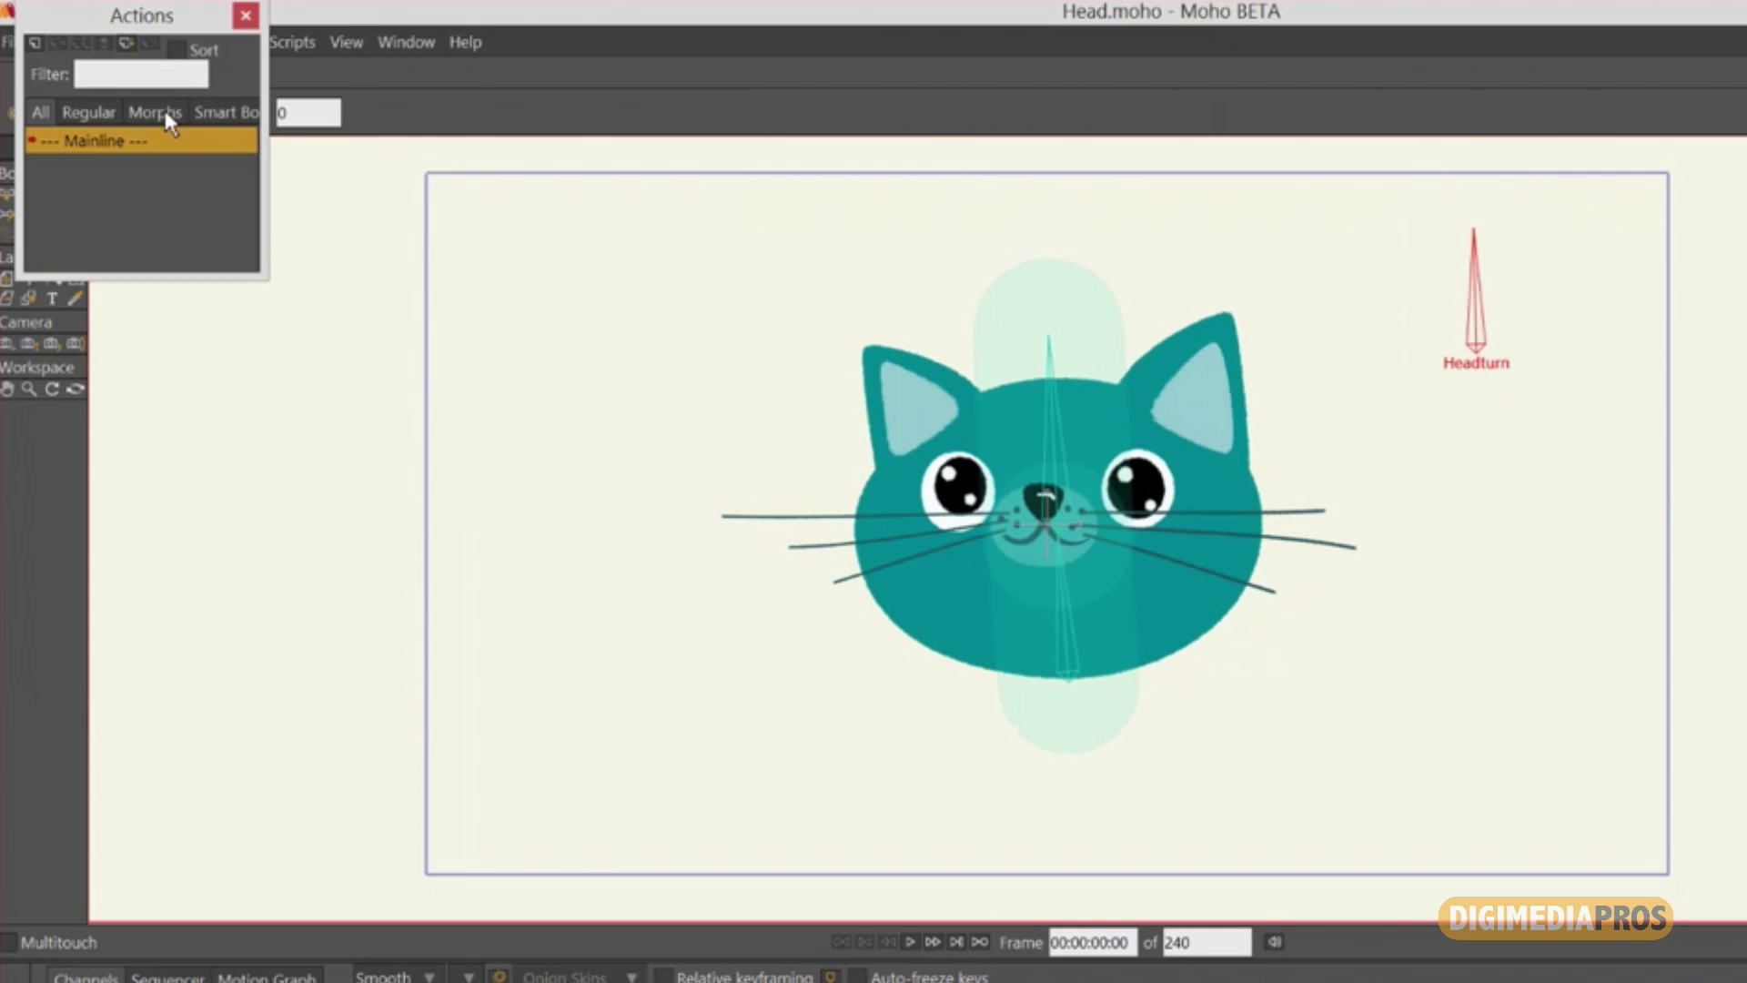
{"action": "left_click_drag", "start_coordinate": [163, 32], "coordinate": [1732, 228]}
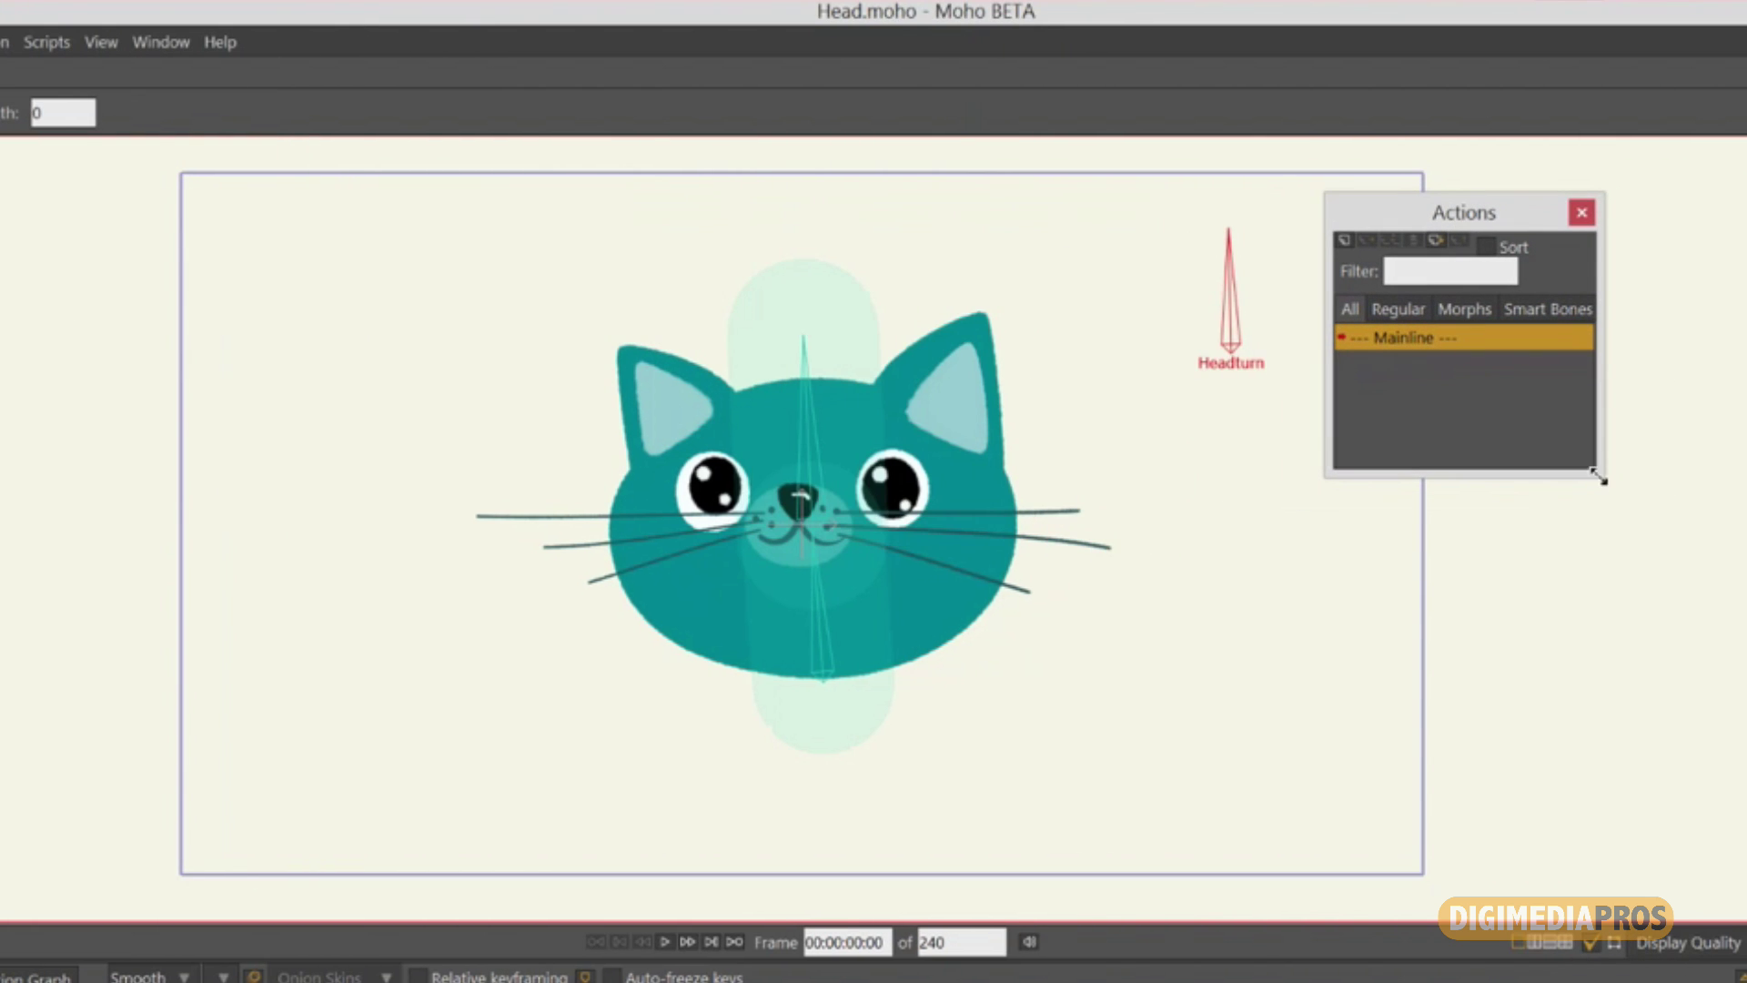
{"action": "left_click_drag", "start_coordinate": [1599, 475], "coordinate": [1690, 600]}
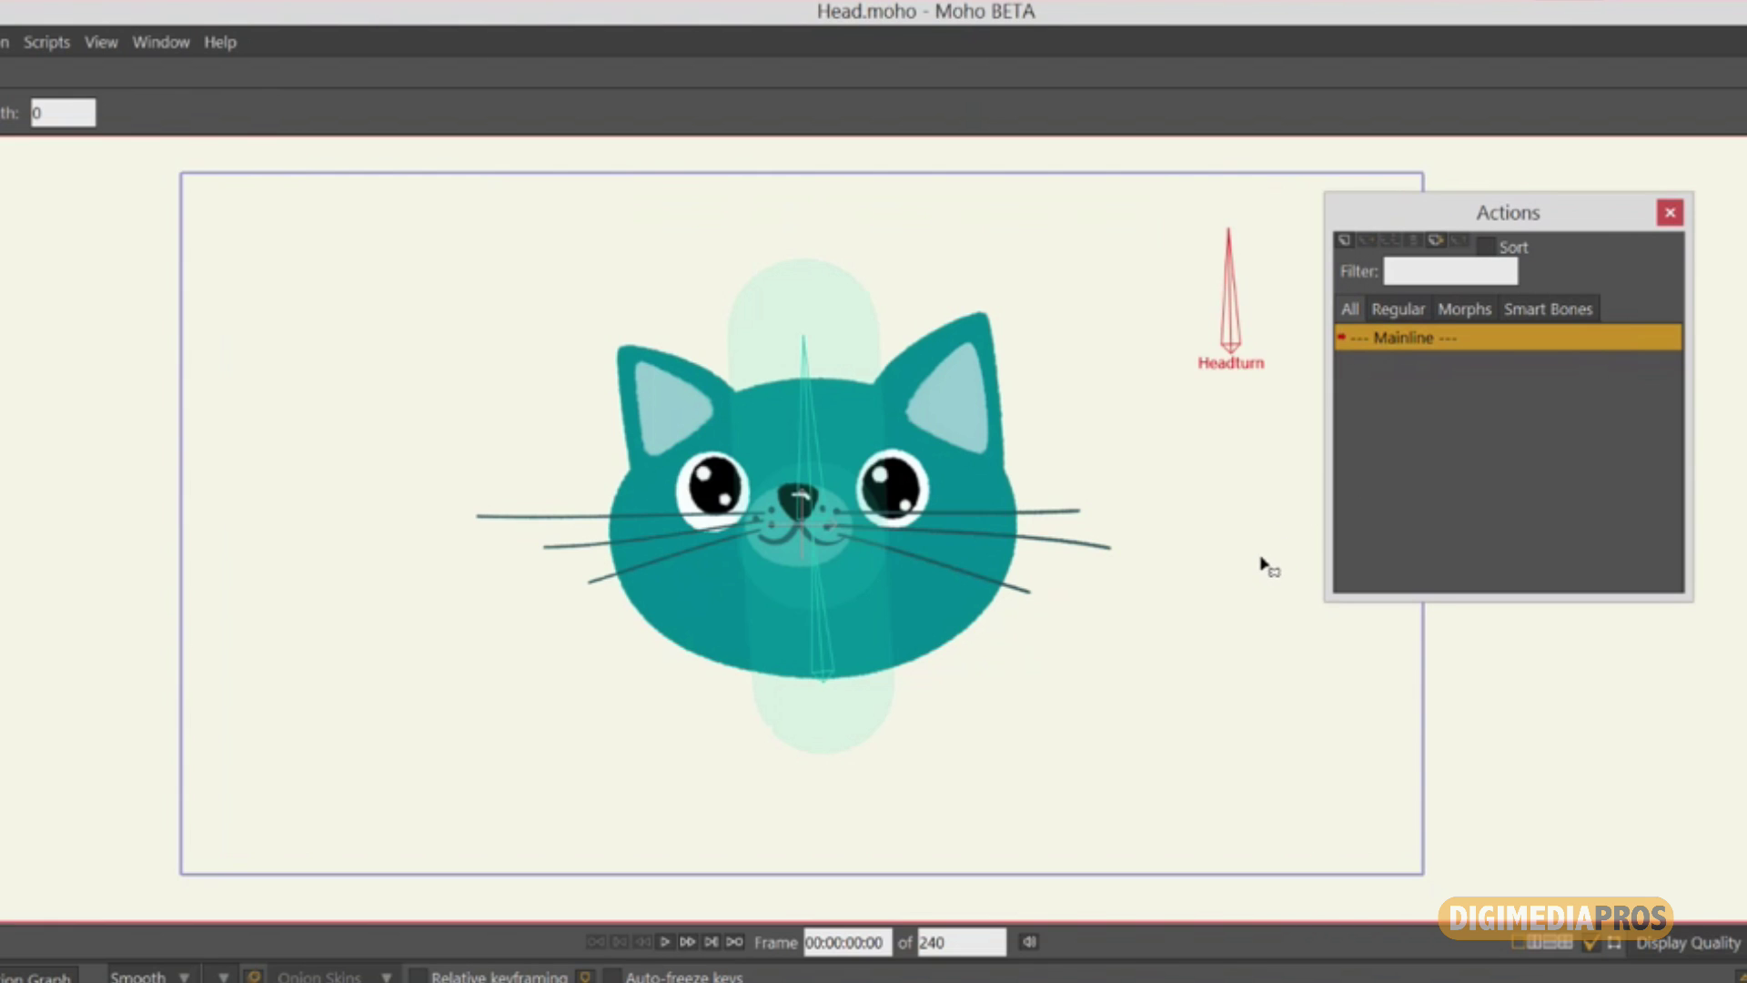
Create a new action named Headturn for the selected bone.
{"action": "left_click", "coordinate": [1345, 239]}
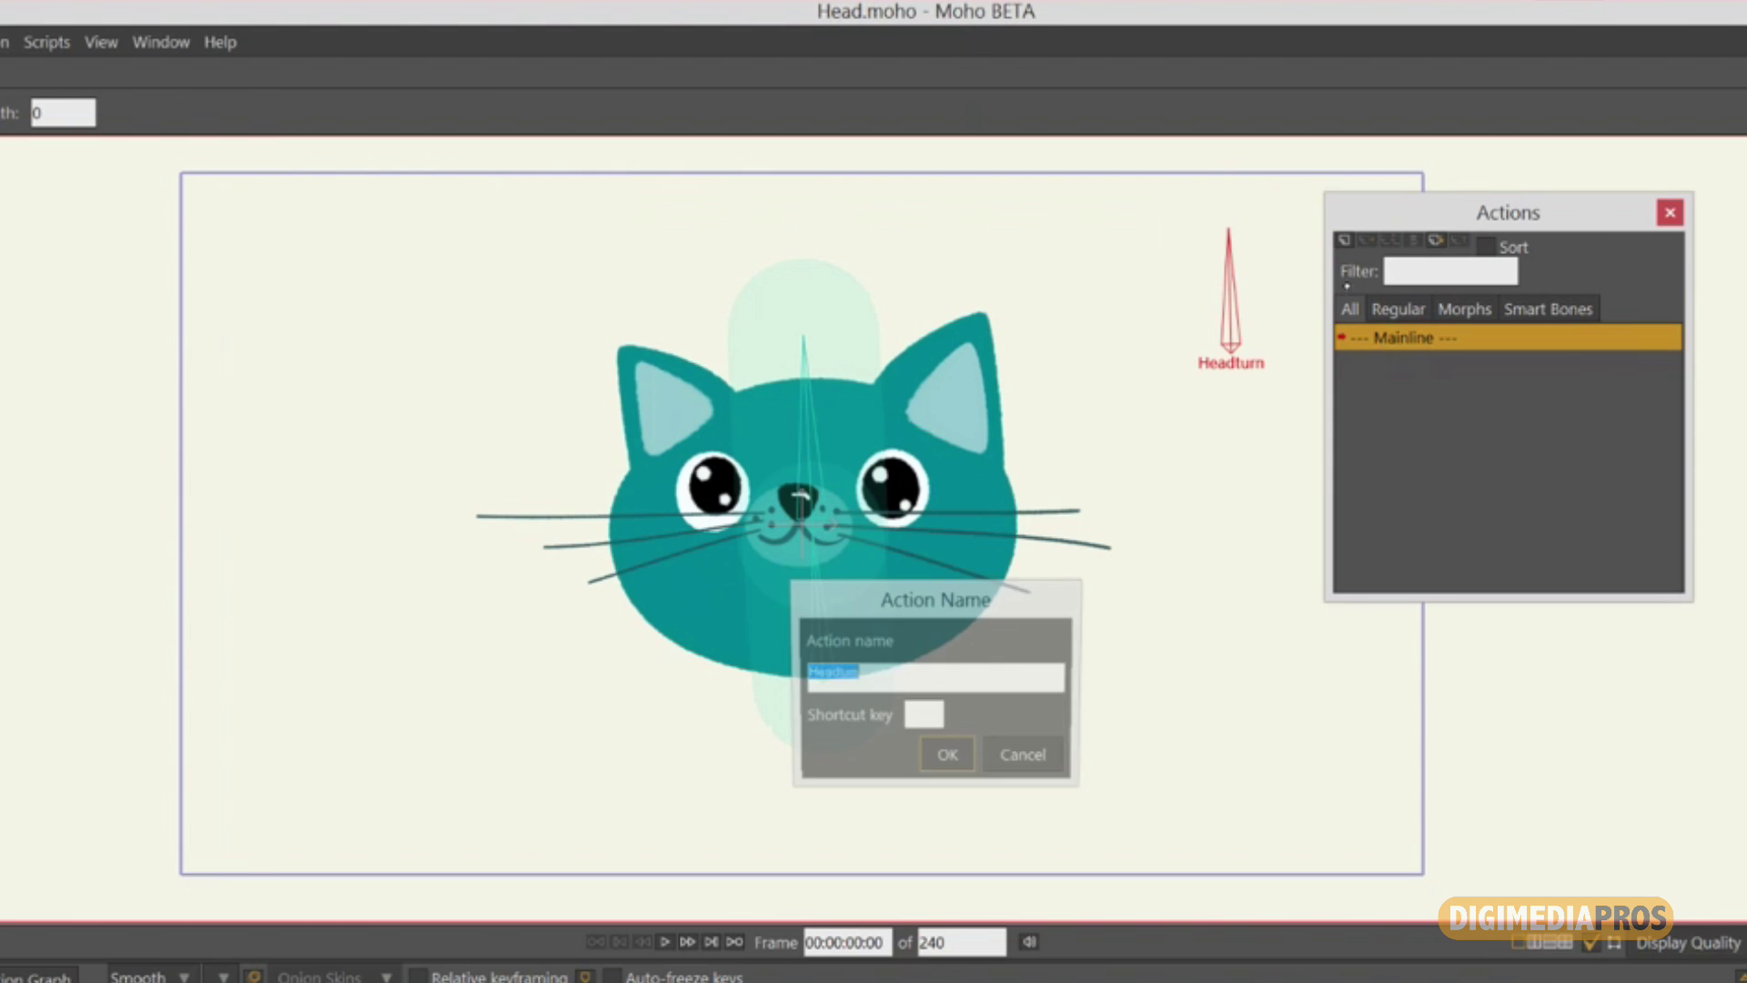
{"action": "left_click_drag", "start_coordinate": [1036, 604], "coordinate": [1316, 471]}
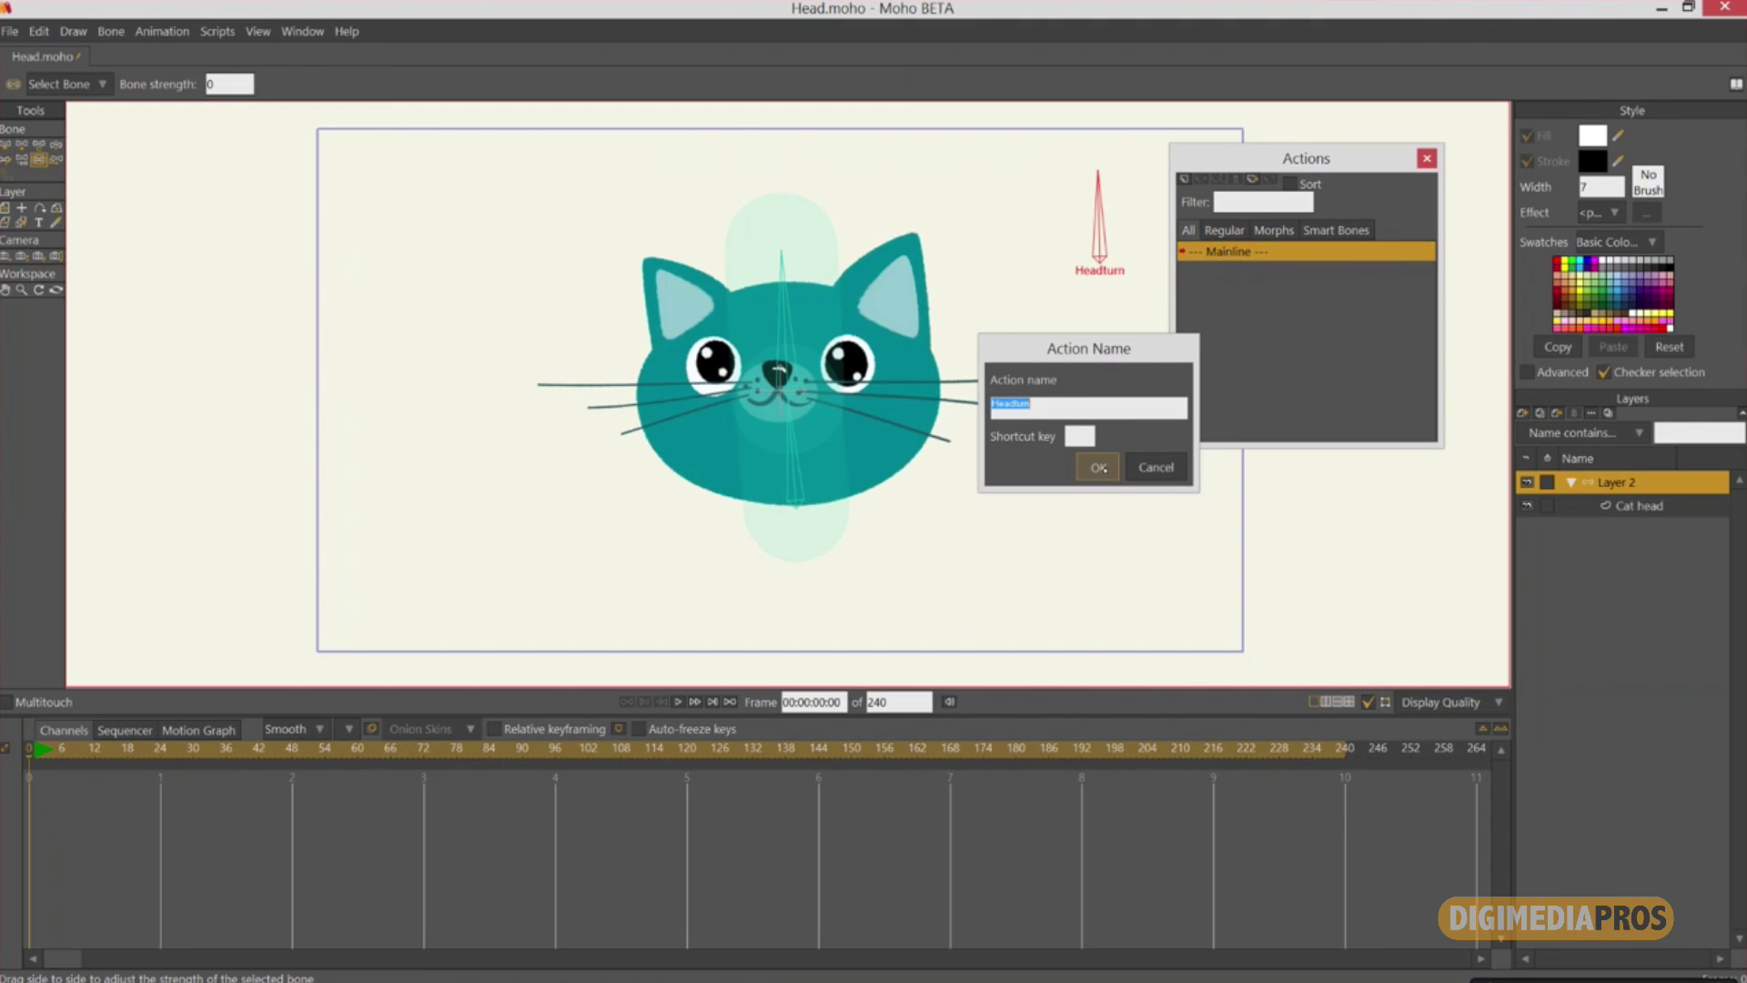
{"action": "left_click", "coordinate": [1227, 627]}
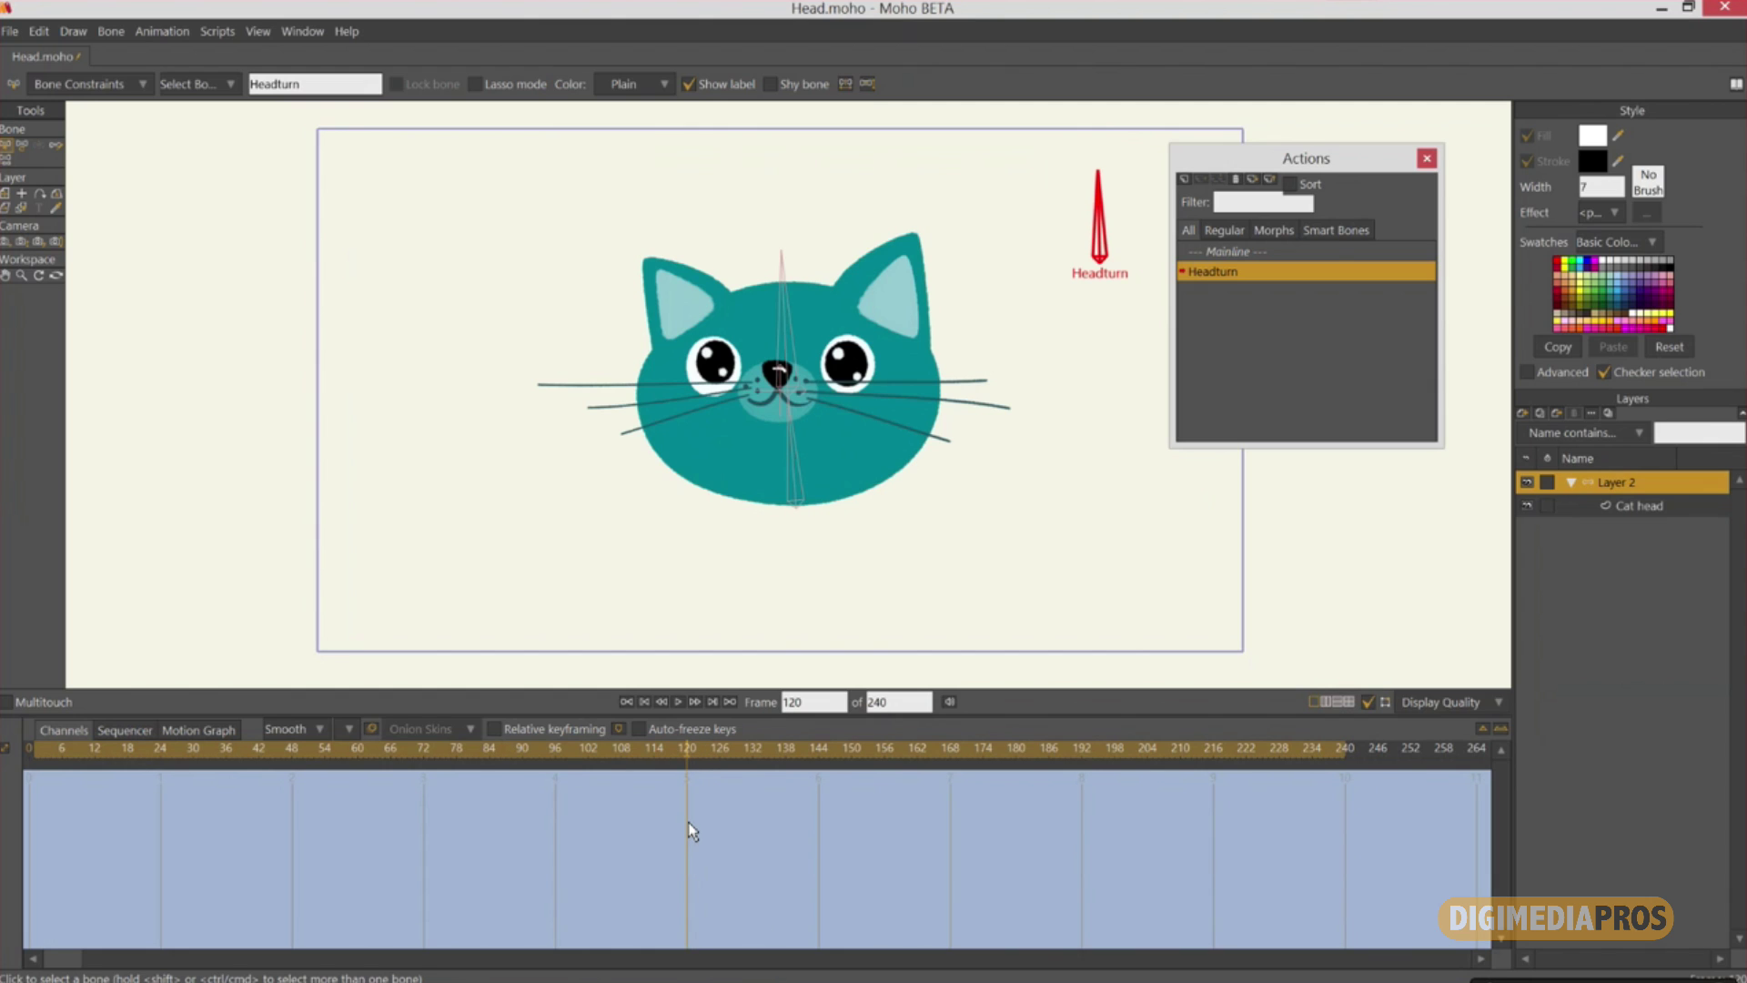
At frame 120 of the Headturn action, rotate the Headturn bone toward the head to an angle of about 182°.
{"action": "left_click", "coordinate": [22, 145]}
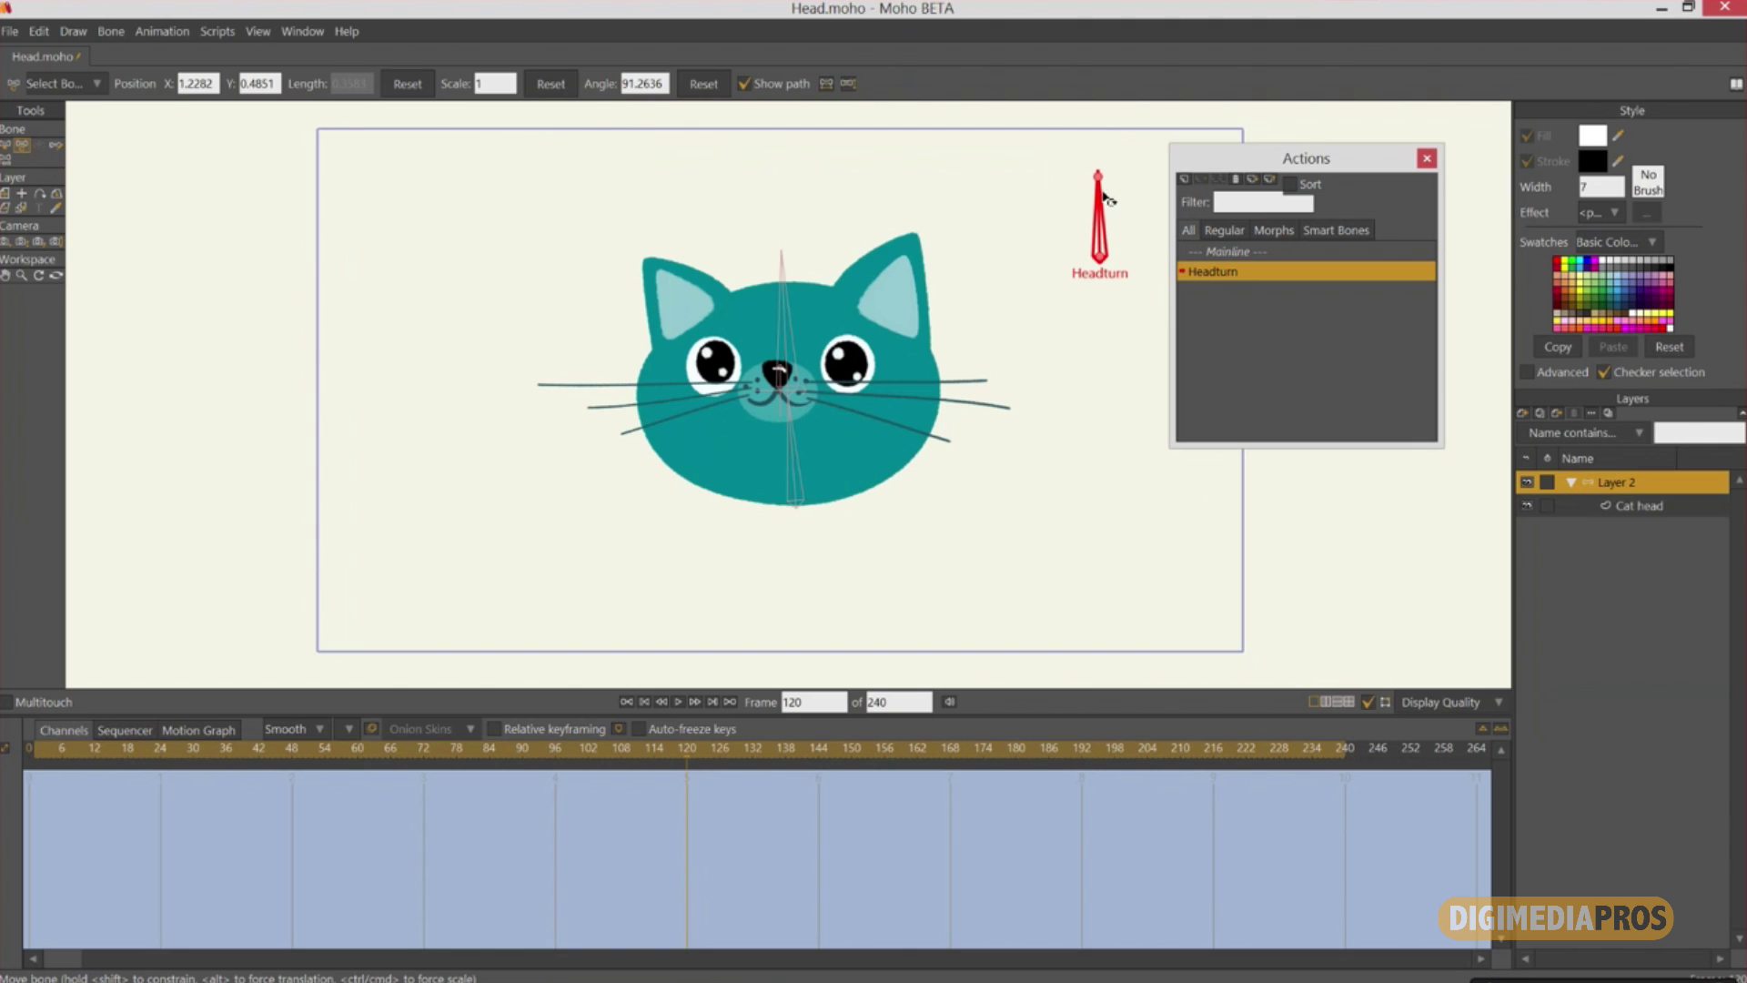
{"action": "left_click_drag", "start_coordinate": [1108, 199], "coordinate": [1017, 268]}
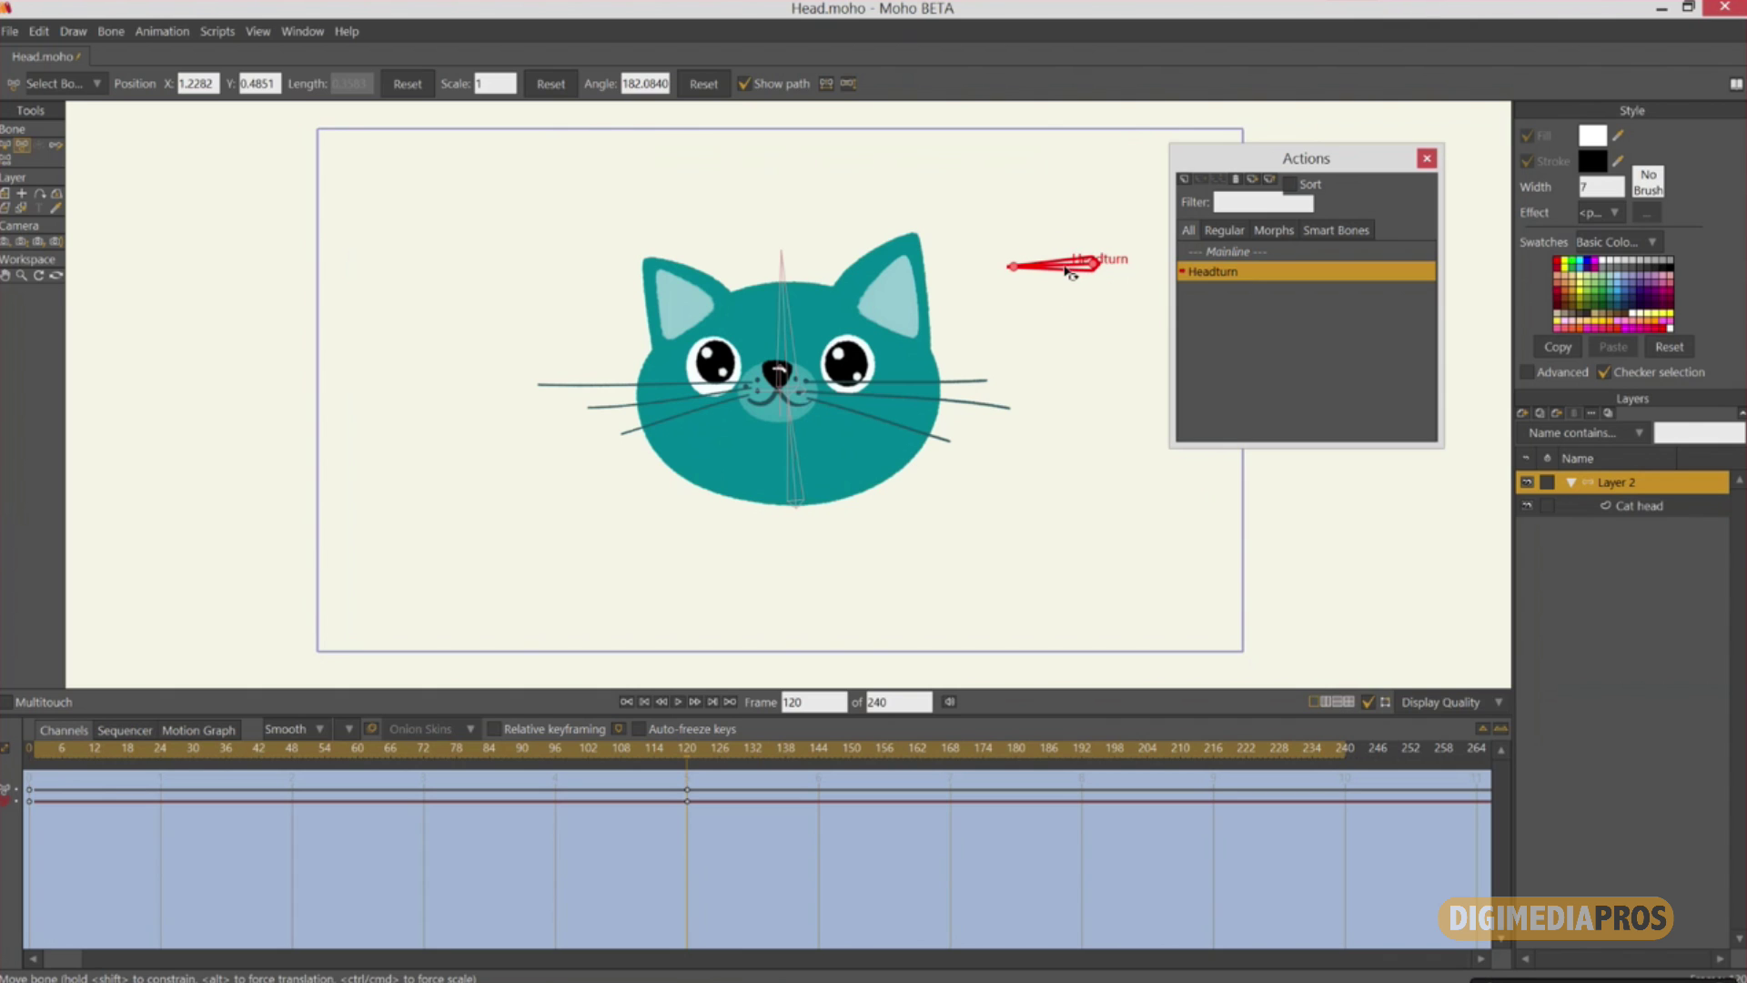
On the Cat head layer at frame 120, lasso the points of the left-hand eye, nose and muzzle and shift them toward the head's left edge.
{"action": "left_click", "coordinate": [1636, 507]}
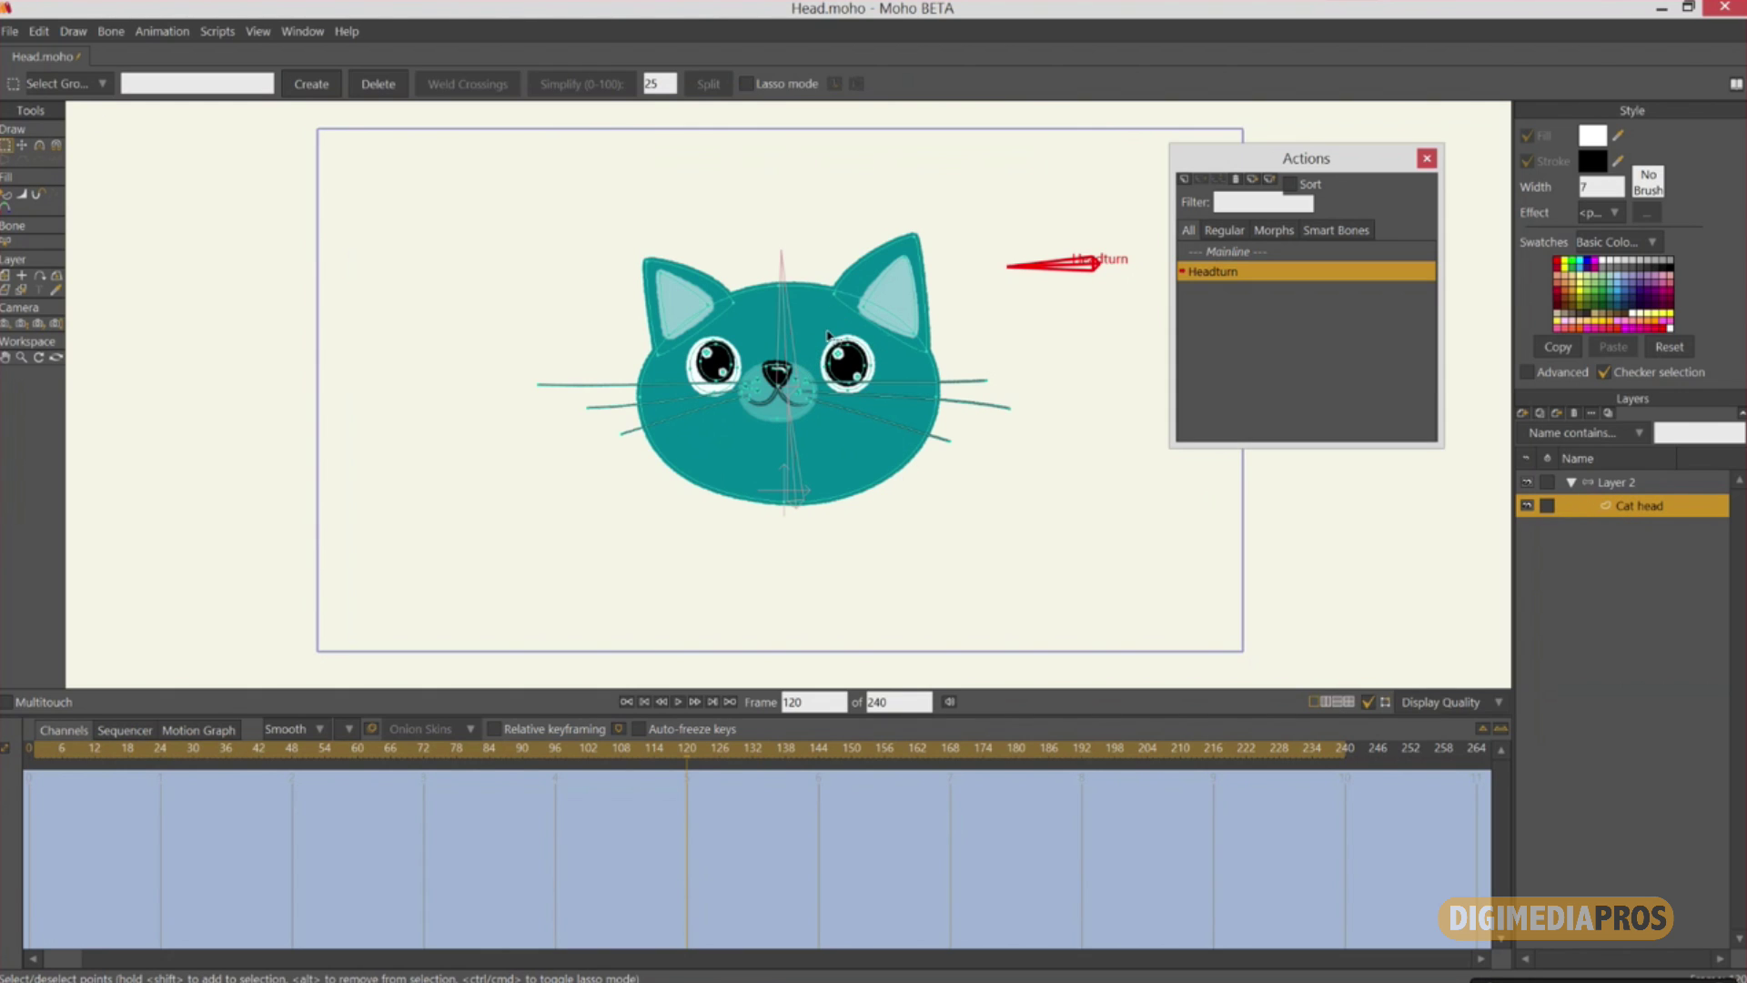
{"action": "left_click_drag", "start_coordinate": [800, 317], "coordinate": [681, 417]}
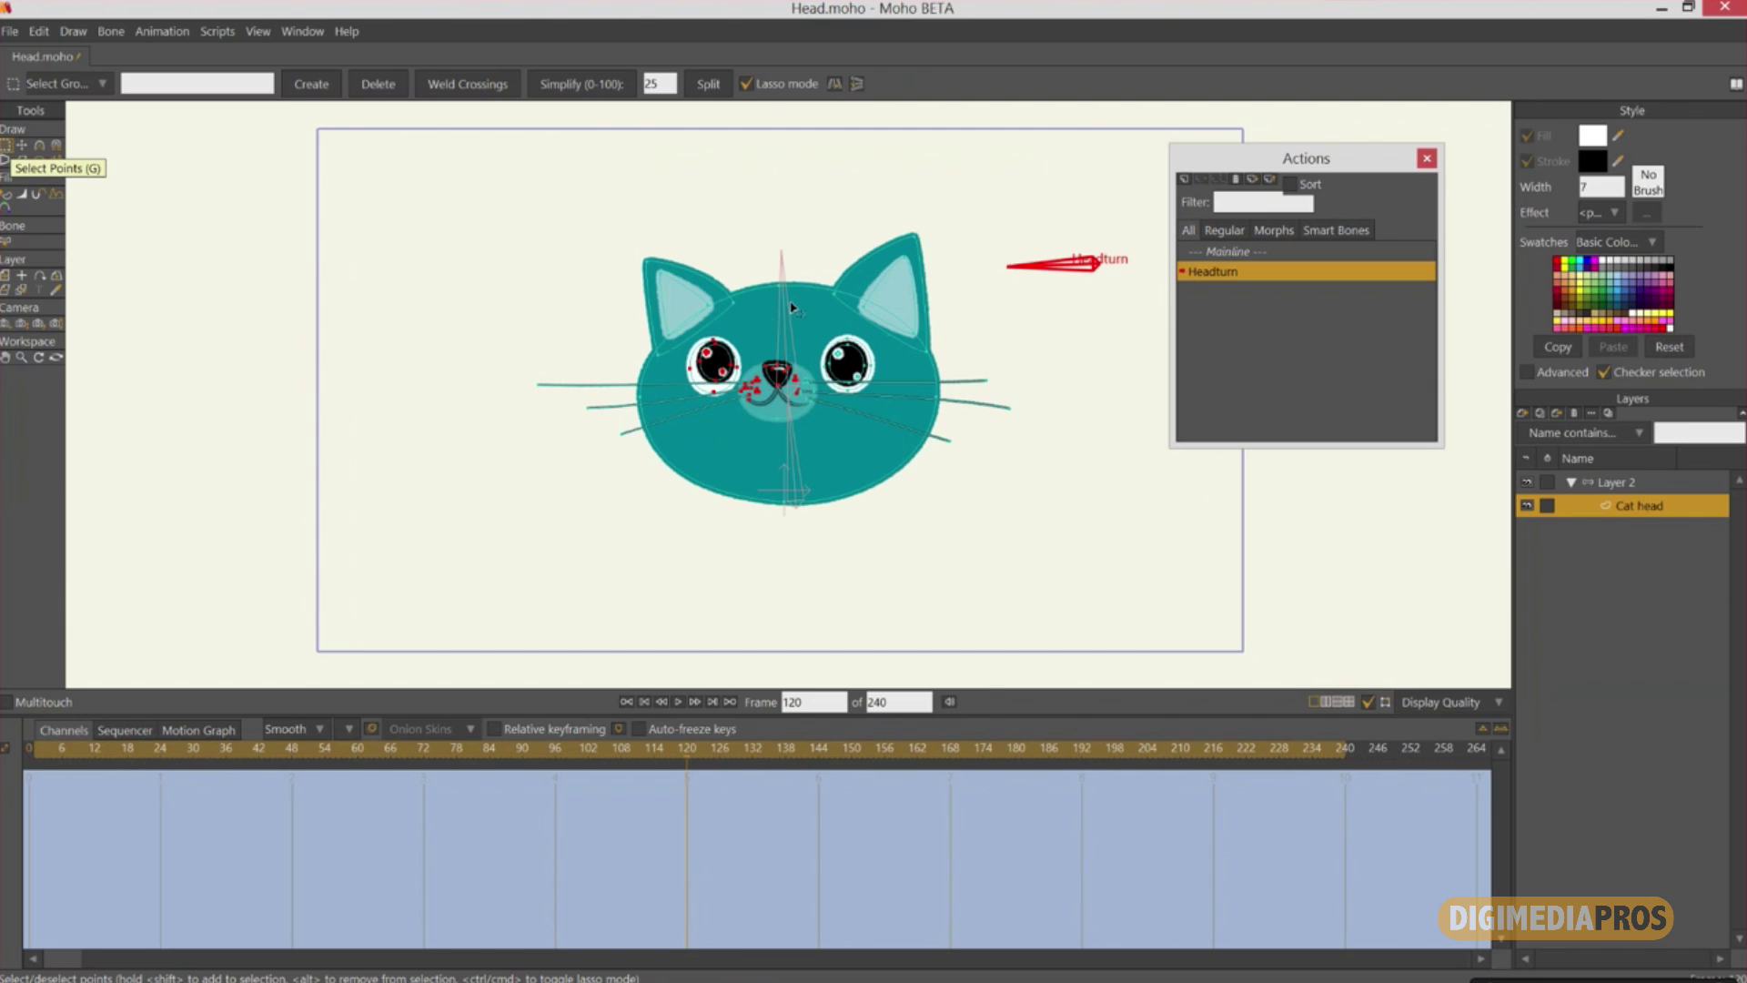
{"action": "left_click_drag", "start_coordinate": [761, 326], "coordinate": [730, 329]}
{"action": "left_click_drag", "start_coordinate": [692, 409], "coordinate": [747, 452]}
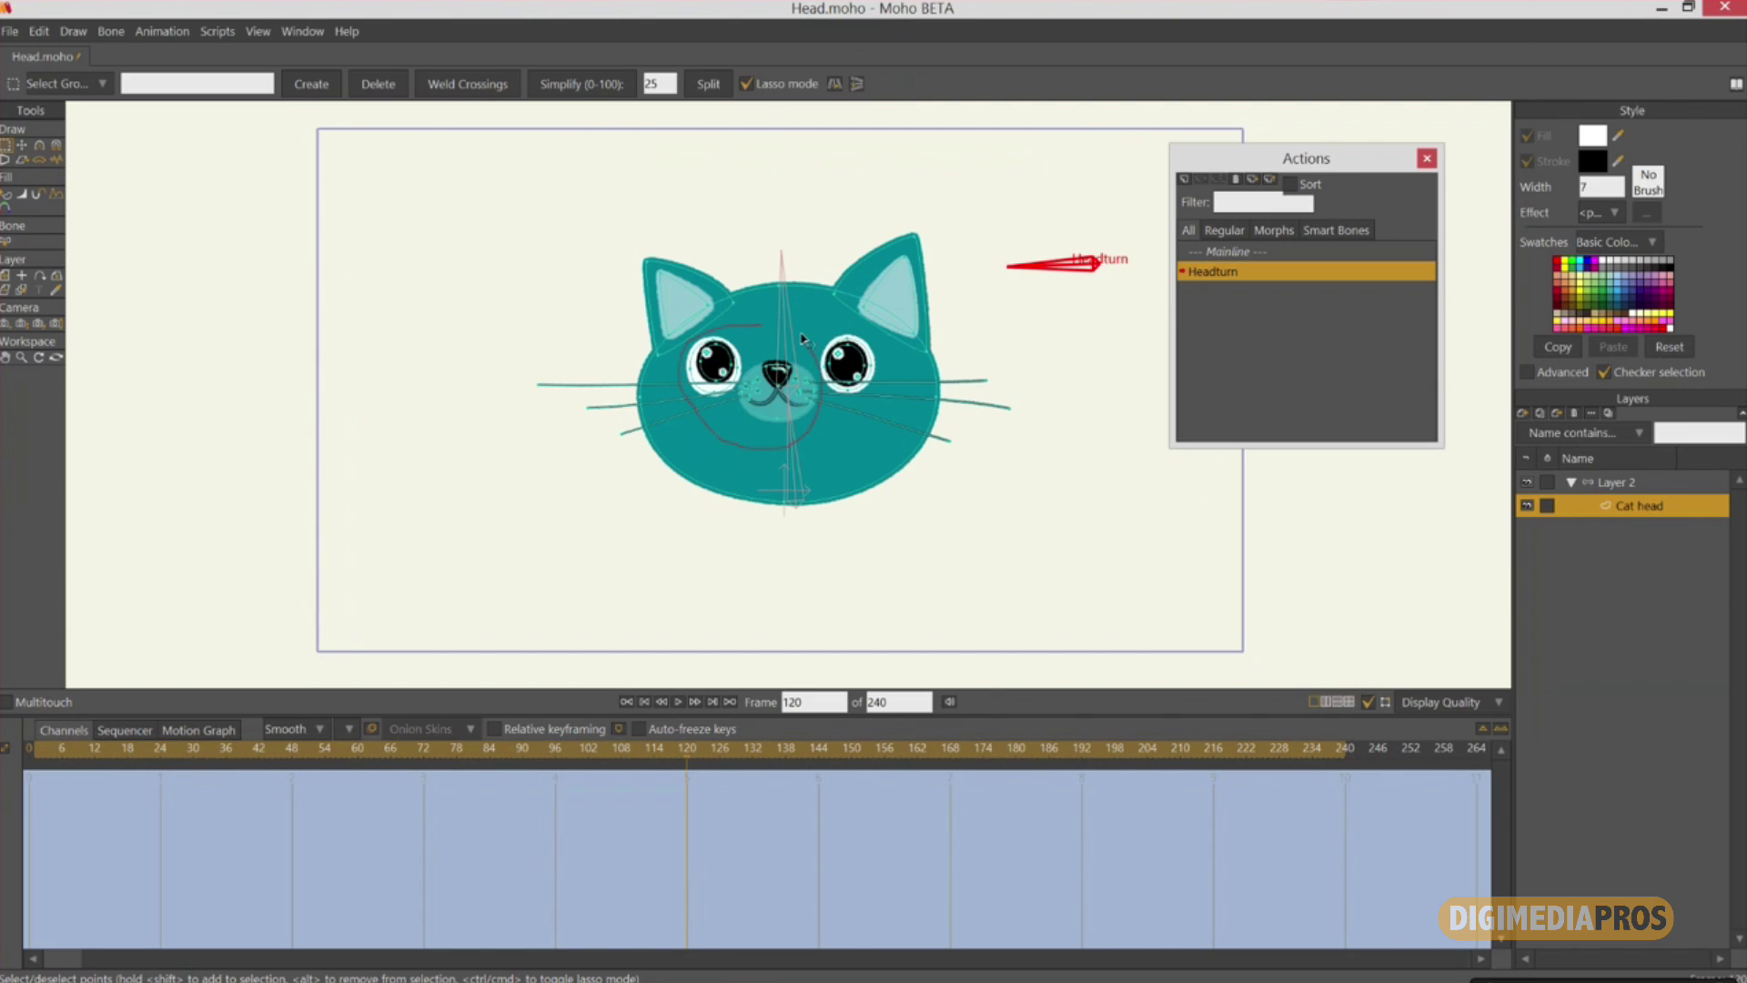
{"action": "left_click_drag", "start_coordinate": [779, 326], "coordinate": [785, 335]}
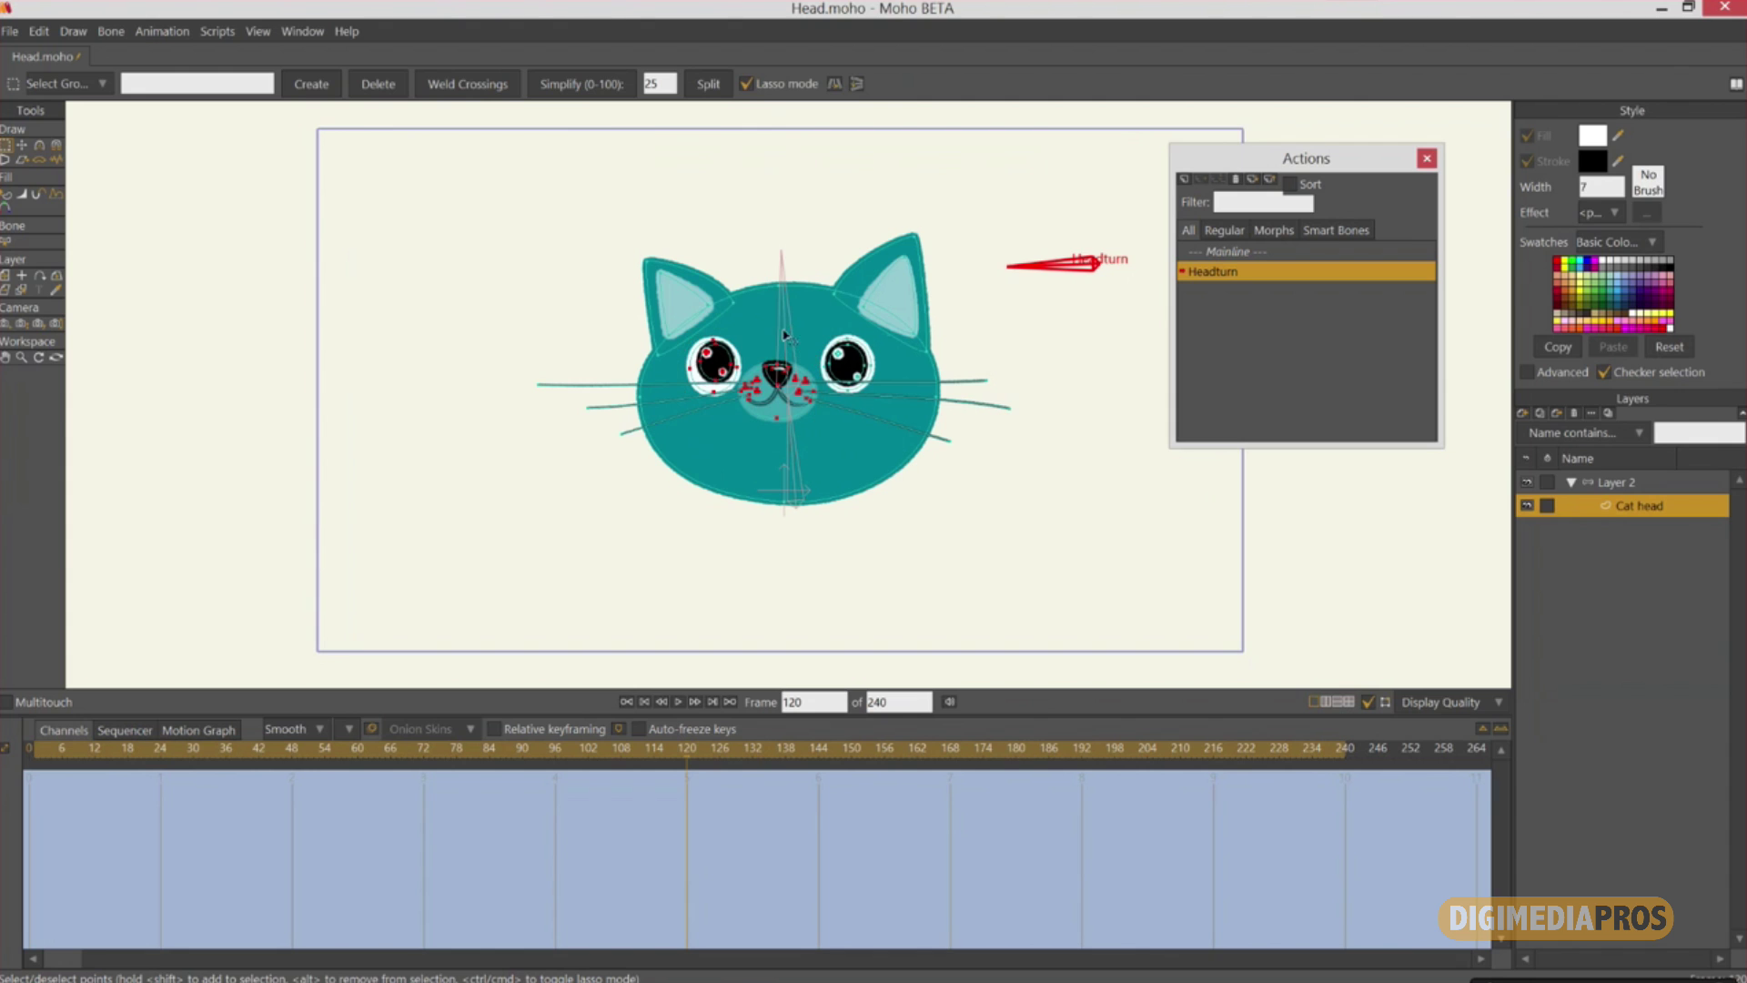
{"action": "left_click", "coordinate": [21, 146]}
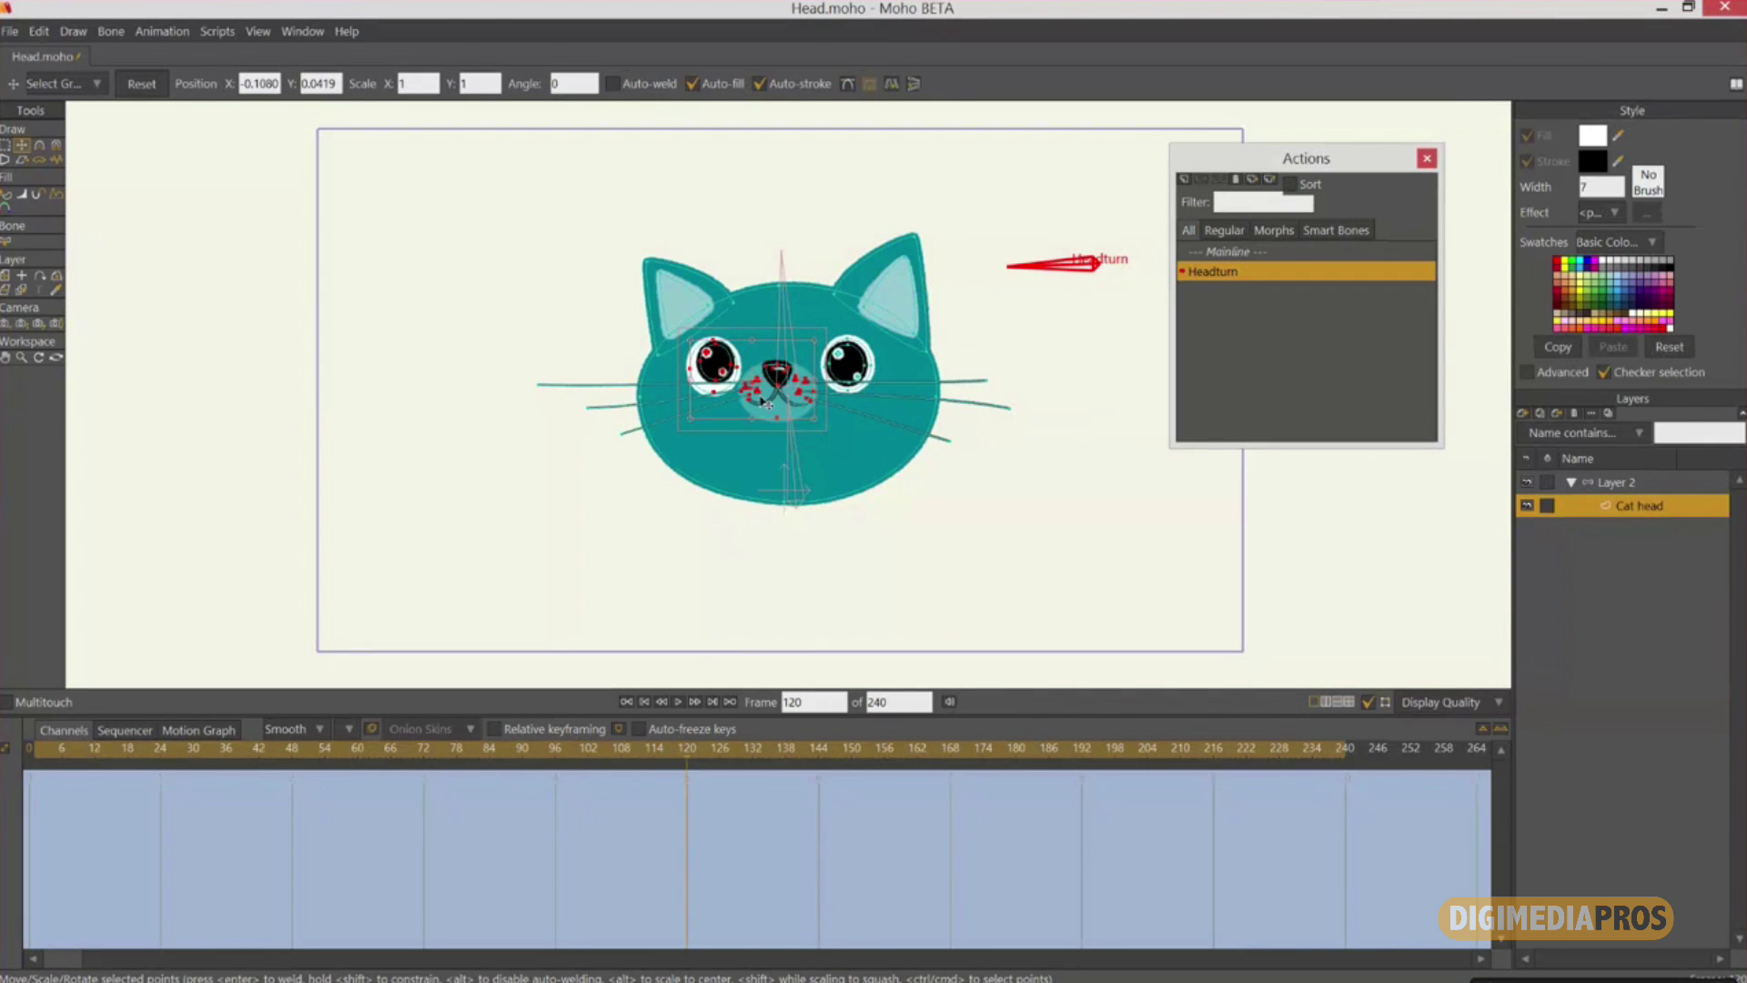
{"action": "left_click_drag", "start_coordinate": [772, 409], "coordinate": [730, 414]}
{"action": "key", "text": "Return"}
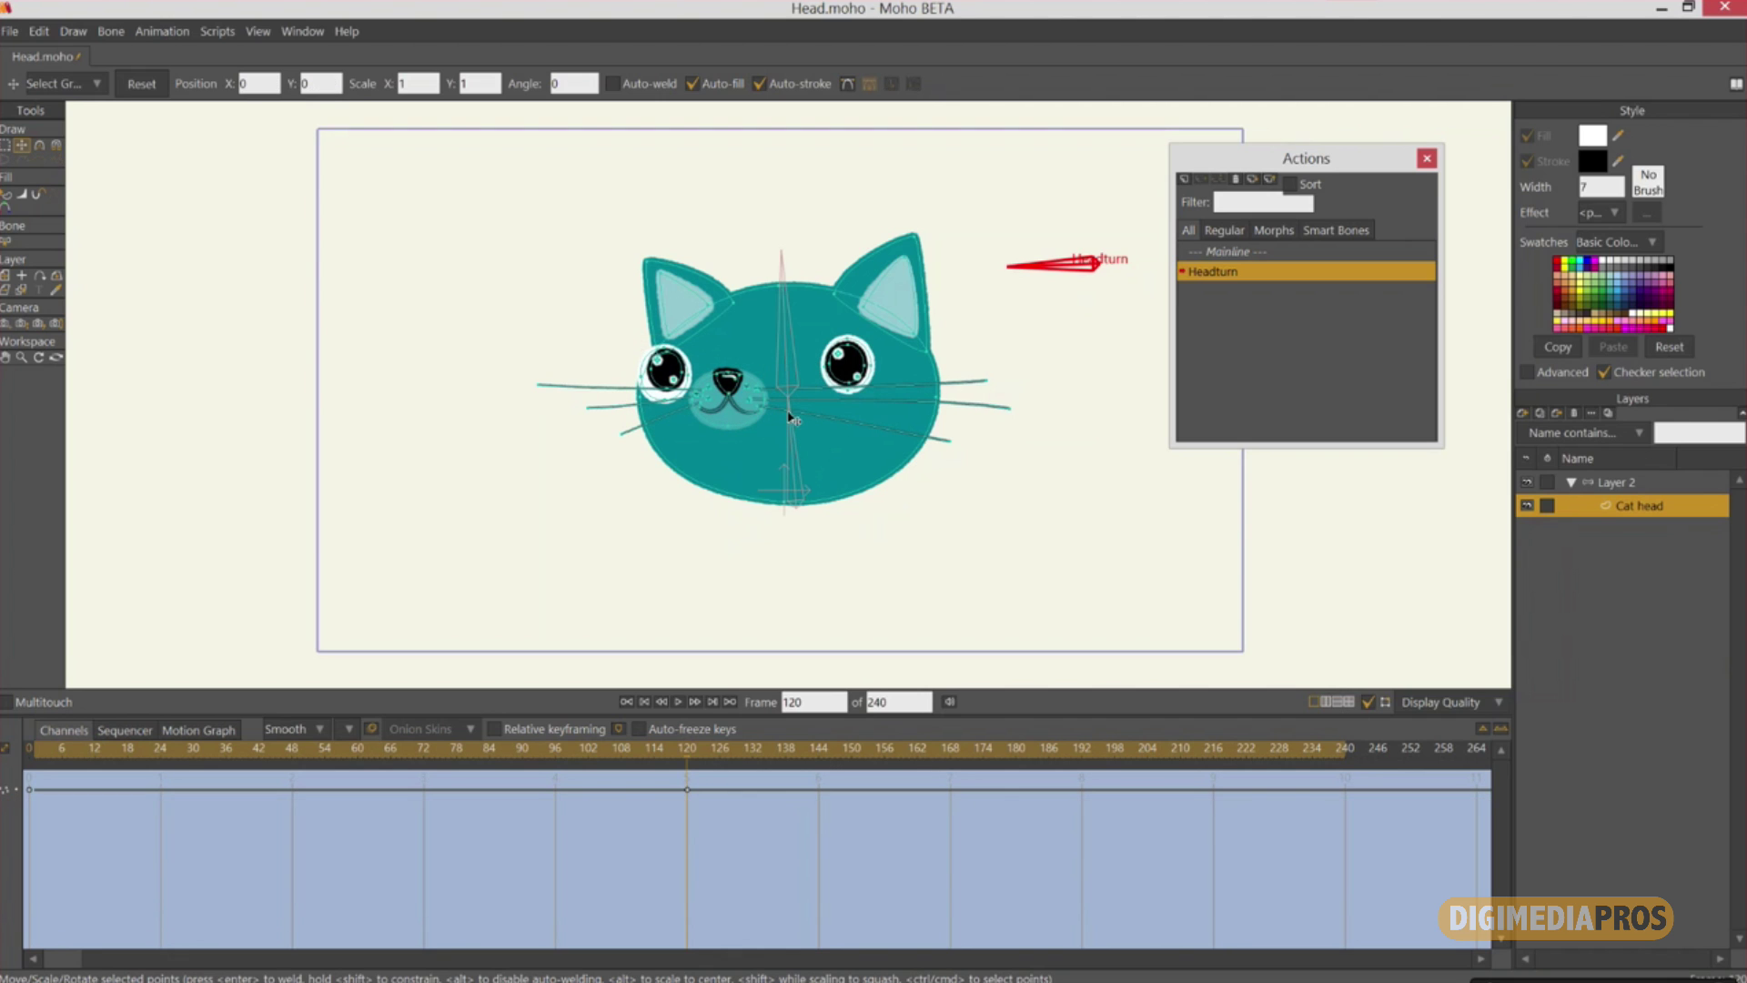
At frame 120, shorten the cat's whiskers on both sides and adjust the left-hand eye's white and the muzzle's lower edge.
{"action": "left_click", "coordinate": [20, 357]}
{"action": "left_click_drag", "start_coordinate": [475, 412], "coordinate": [507, 415]}
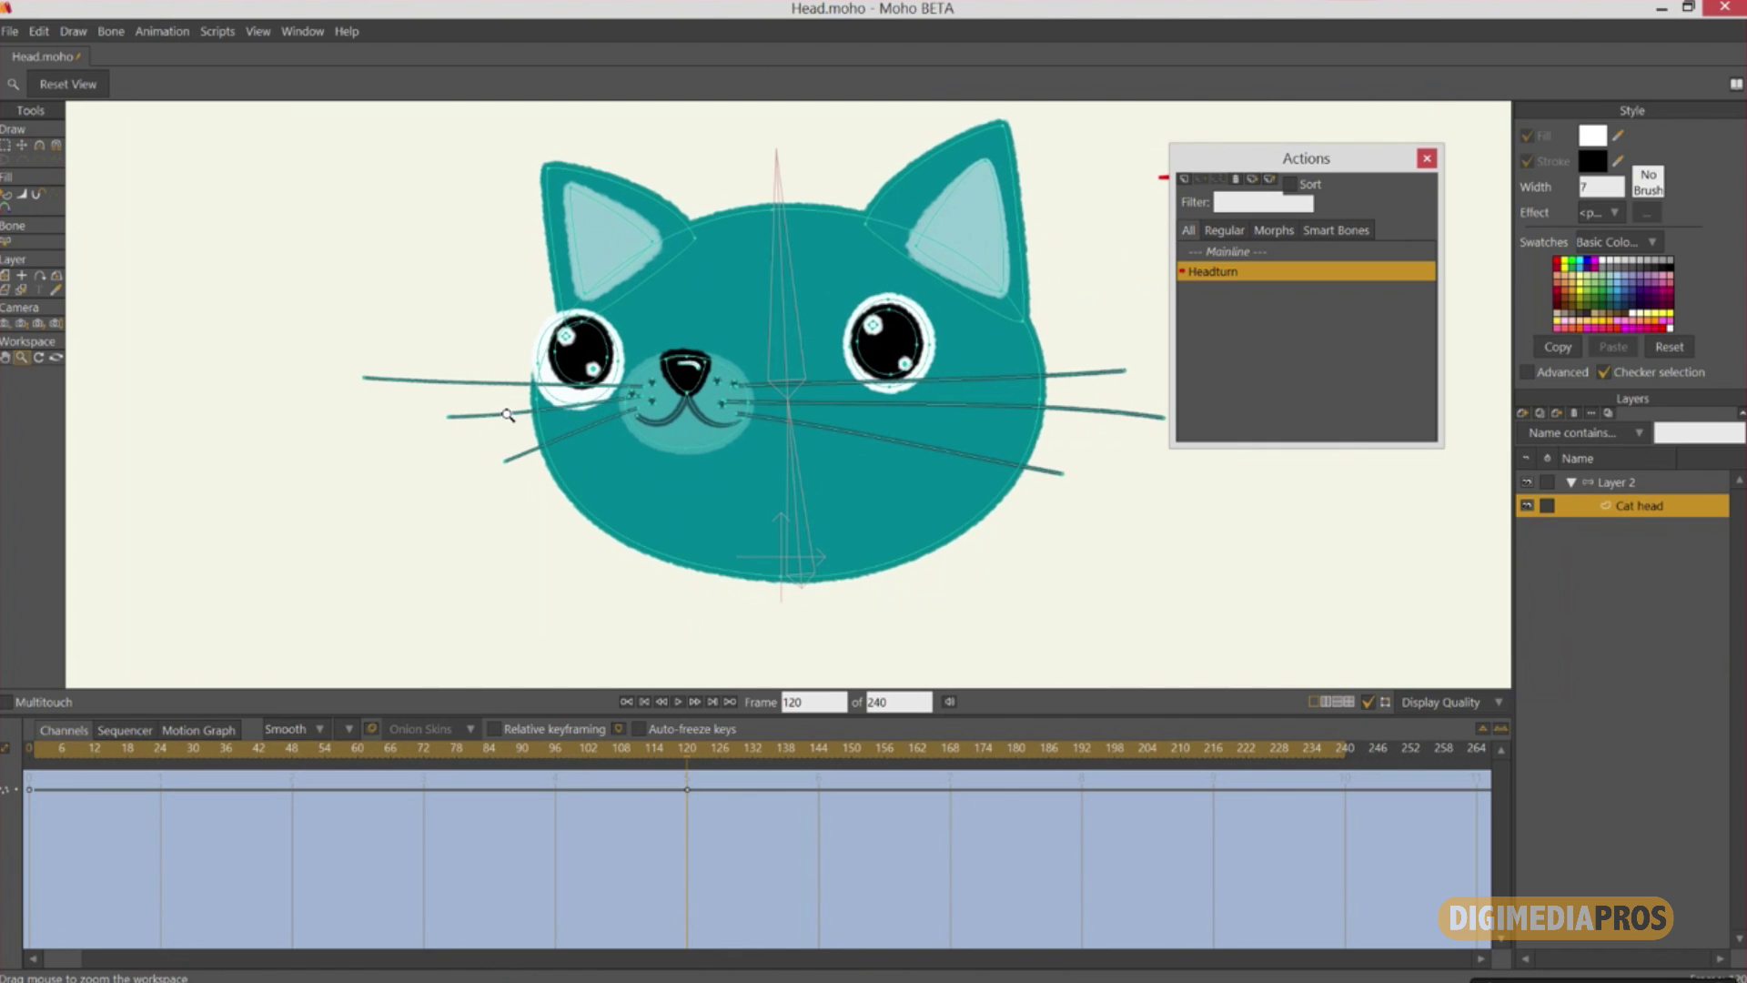
{"action": "left_click", "coordinate": [23, 146]}
{"action": "left_click_drag", "start_coordinate": [366, 379], "coordinate": [521, 452]}
{"action": "left_click_drag", "start_coordinate": [580, 316], "coordinate": [591, 315]}
{"action": "left_click_drag", "start_coordinate": [579, 404], "coordinate": [612, 364]}
{"action": "left_click_drag", "start_coordinate": [691, 449], "coordinate": [680, 448]}
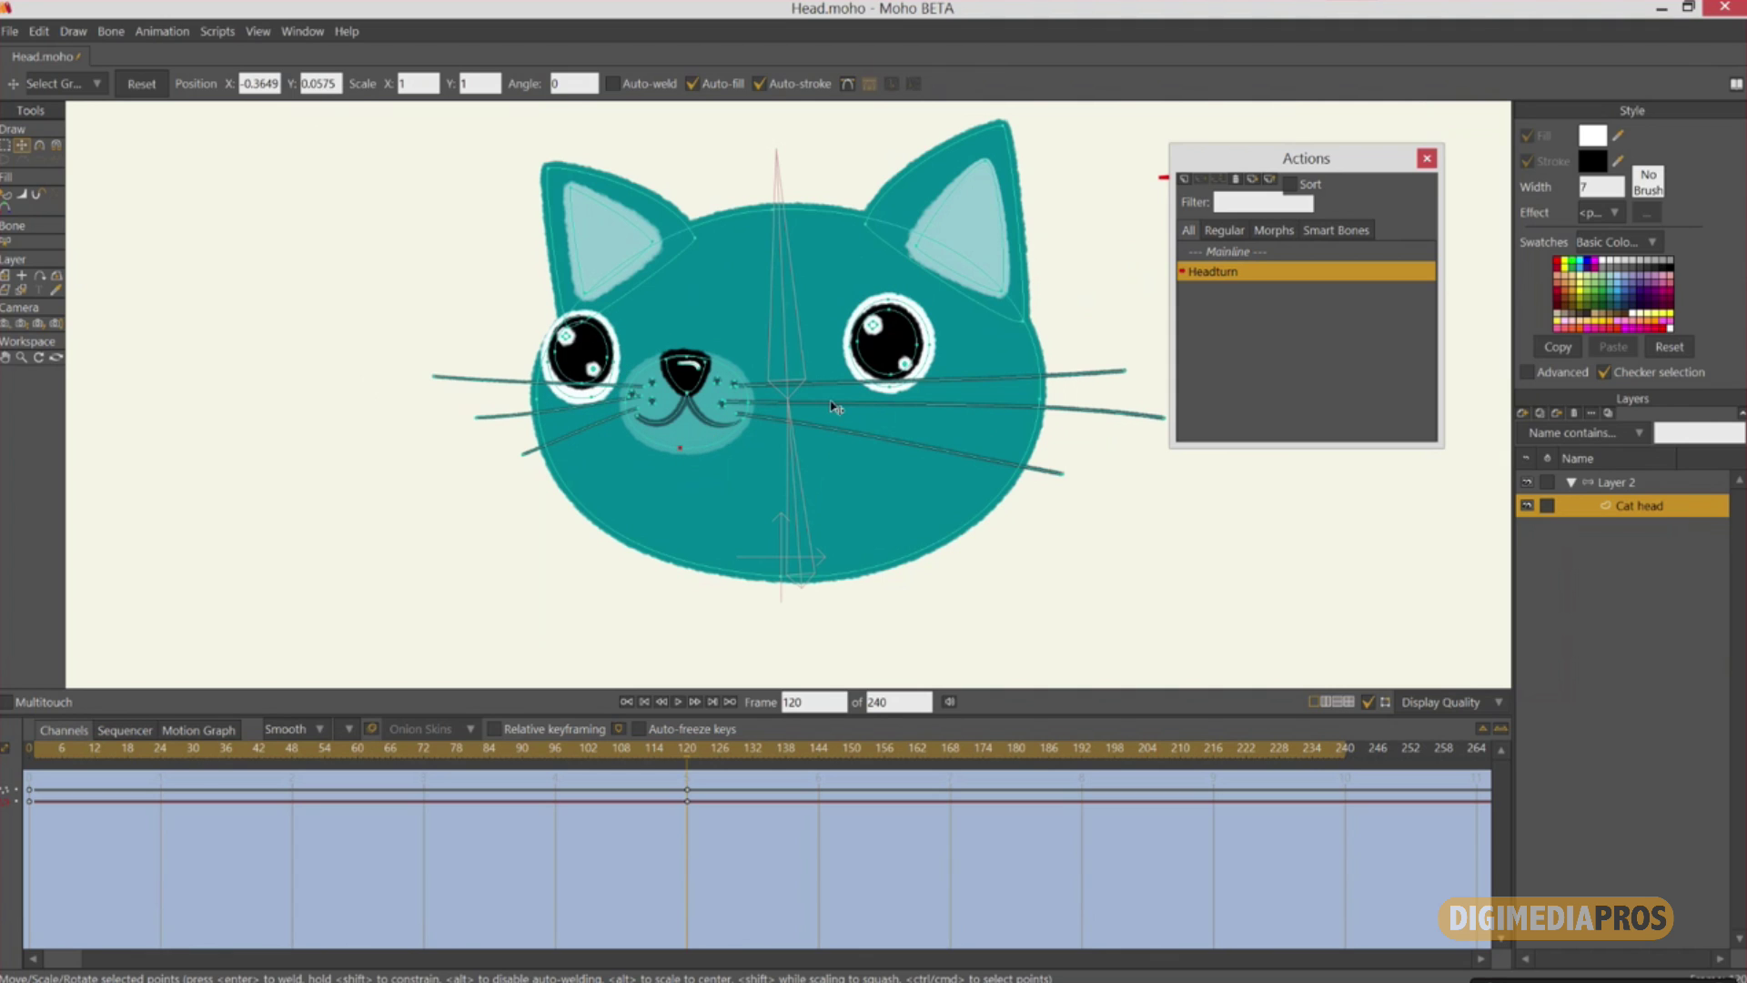
{"action": "left_click_drag", "start_coordinate": [1125, 371], "coordinate": [1011, 371]}
{"action": "left_click_drag", "start_coordinate": [1163, 419], "coordinate": [992, 475]}
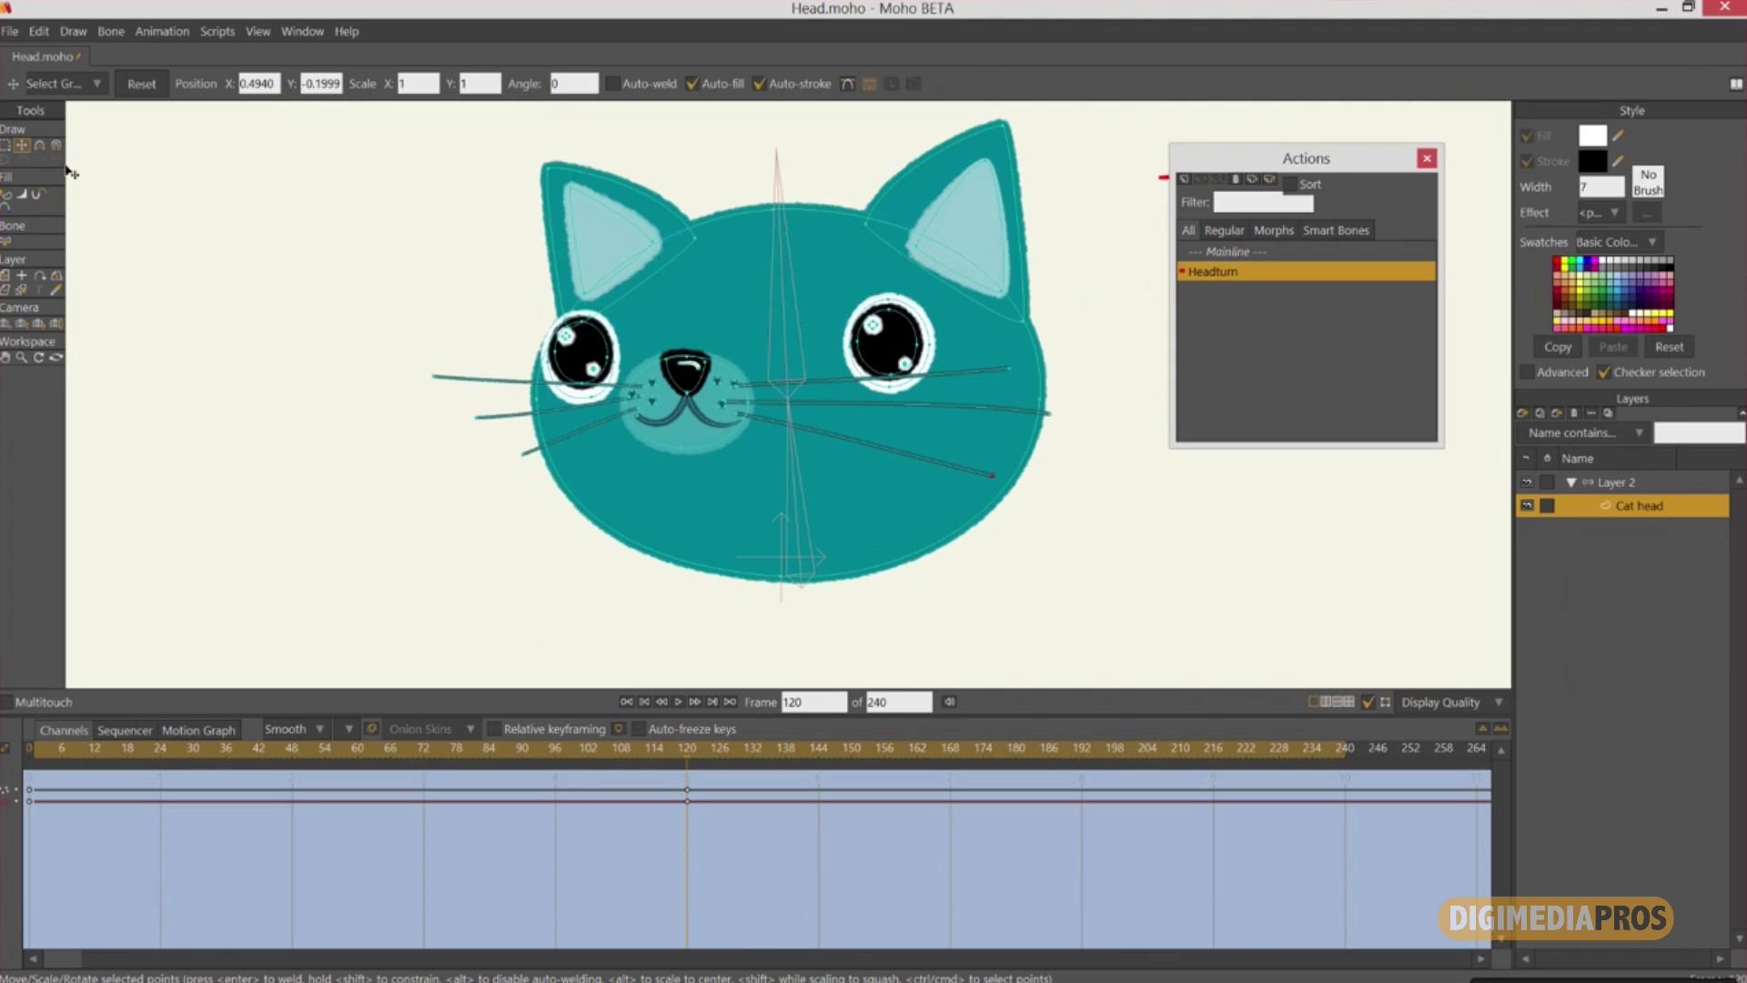
Lasso the points of the right-hand eye and move the whole eye toward the nose.
{"action": "key", "text": "g"}
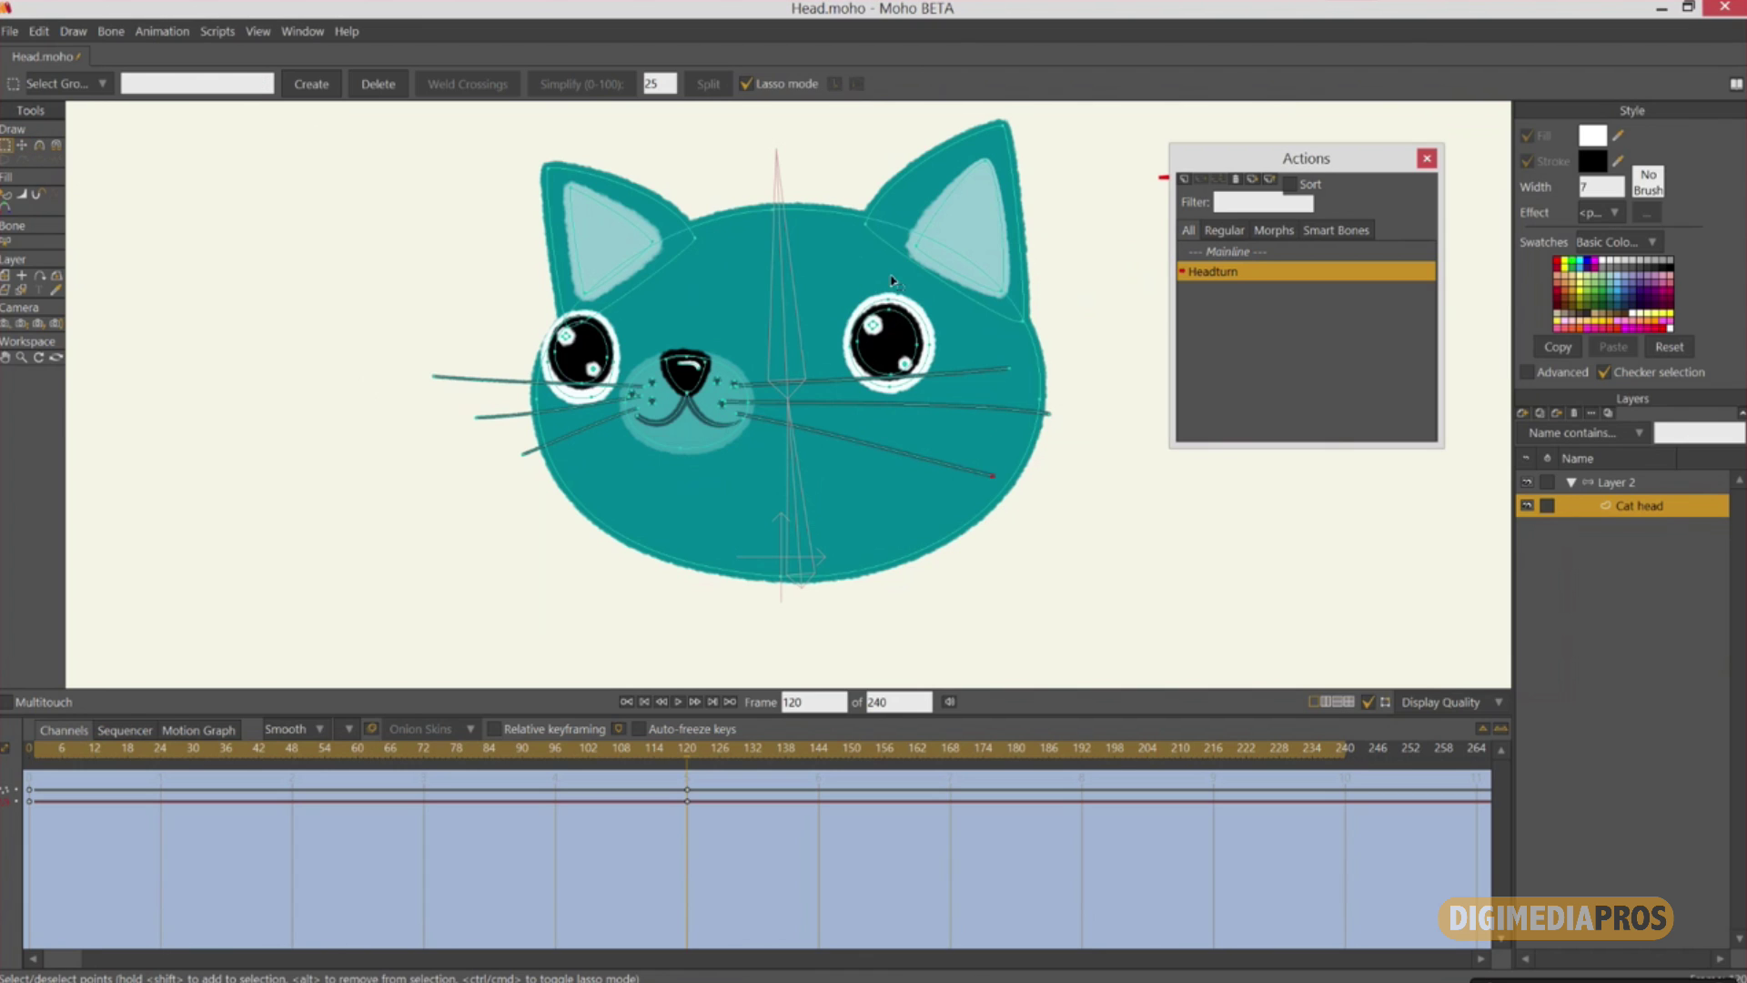
{"action": "left_click_drag", "start_coordinate": [933, 302], "coordinate": [794, 349]}
{"action": "key", "text": "t"}
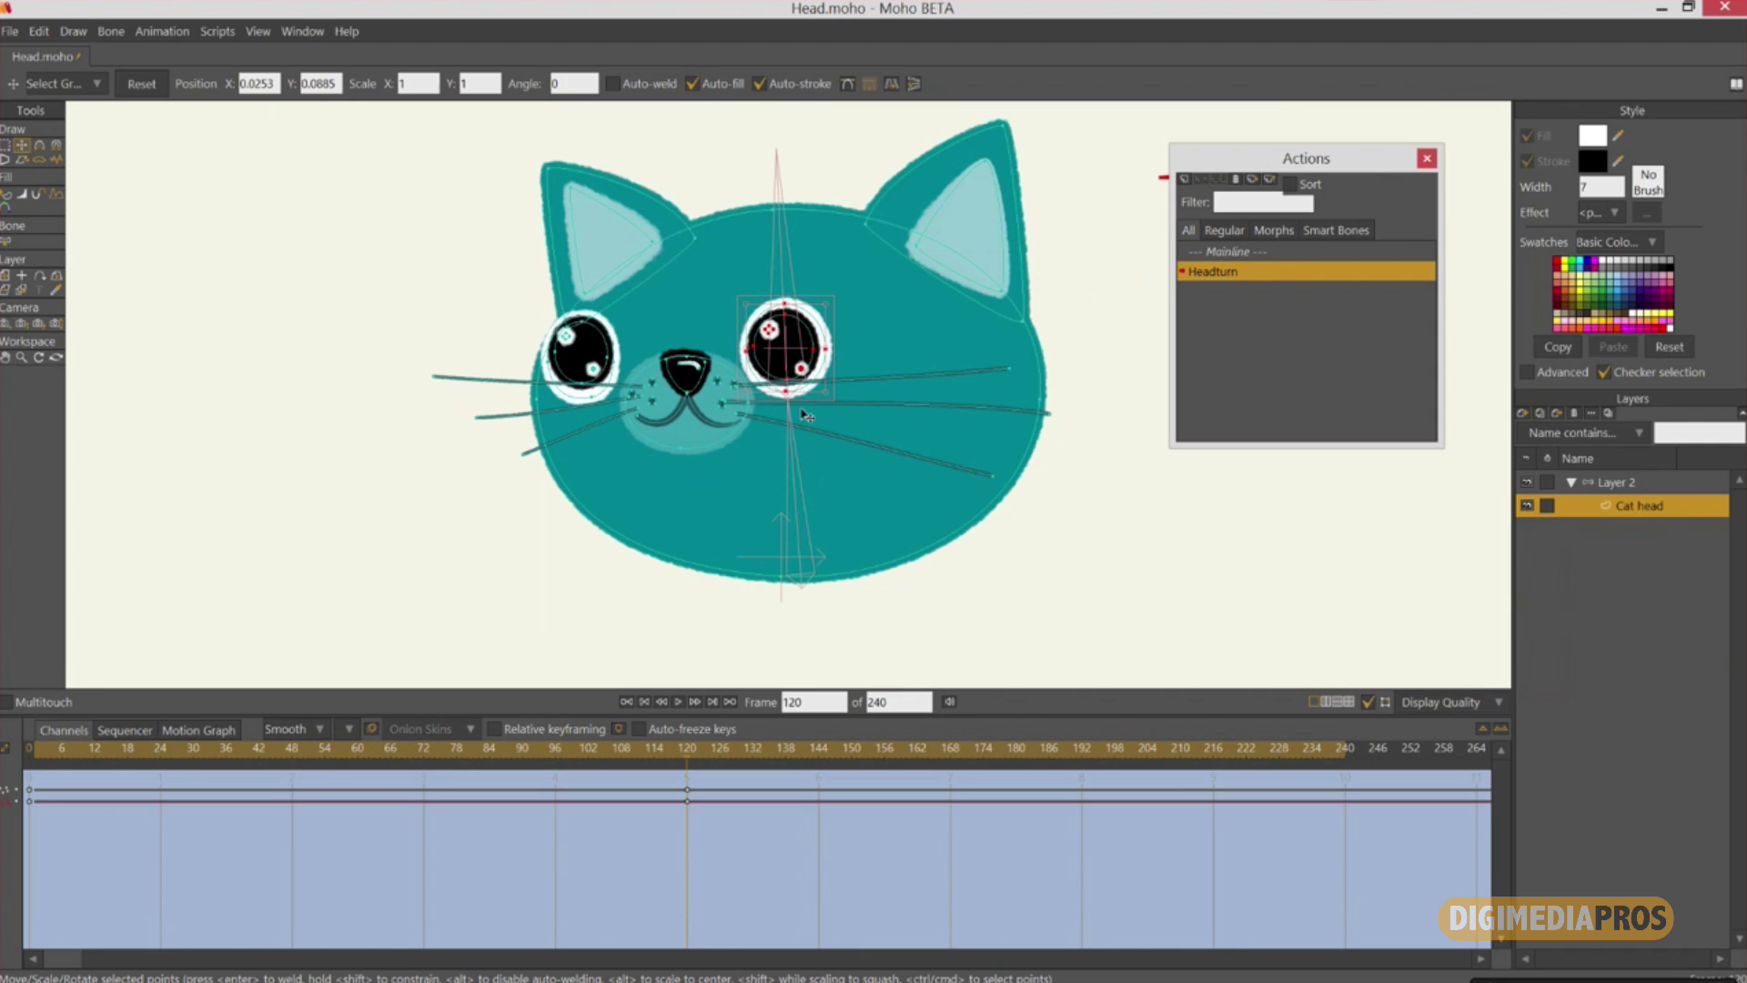
Shift the points of the nose, muzzle bottom and mouth line slightly toward the head's left edge.
{"action": "left_click", "coordinate": [20, 357]}
{"action": "left_click_drag", "start_coordinate": [651, 421], "coordinate": [619, 358]}
{"action": "left_click", "coordinate": [6, 145]}
{"action": "left_click", "coordinate": [223, 214]}
{"action": "left_click", "coordinate": [21, 145]}
{"action": "left_click_drag", "start_coordinate": [603, 337], "coordinate": [566, 329]}
{"action": "left_click_drag", "start_coordinate": [598, 492], "coordinate": [578, 494]}
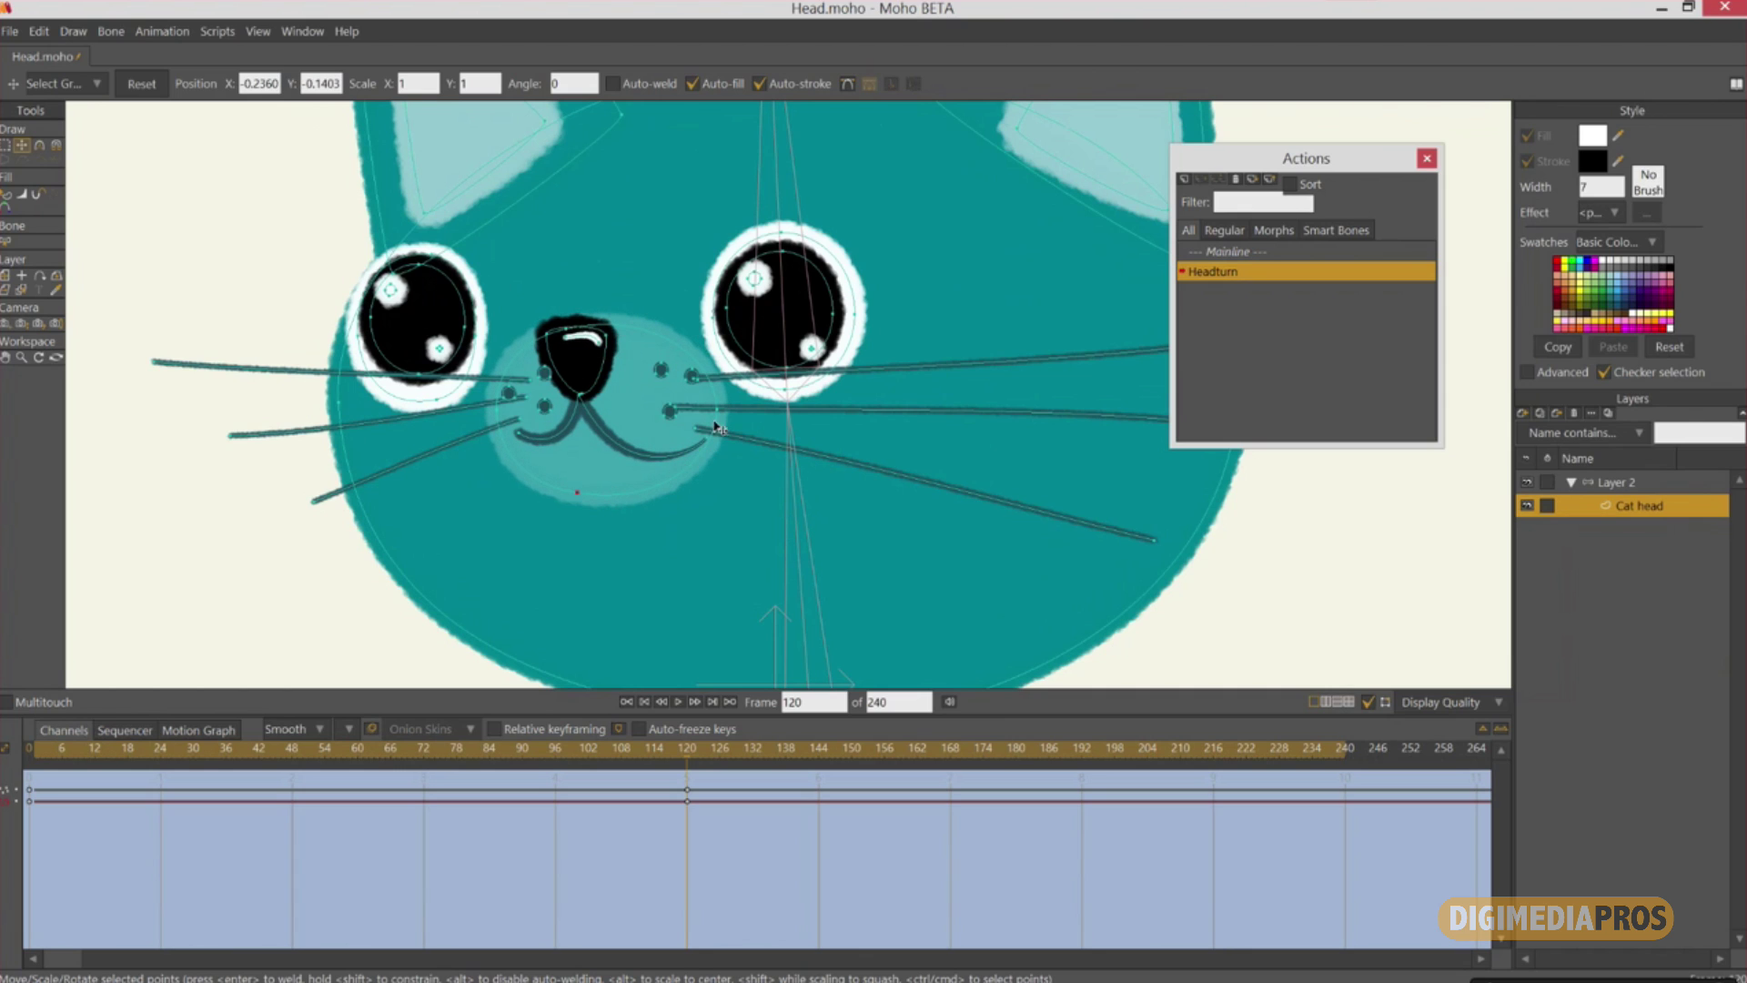
{"action": "left_click_drag", "start_coordinate": [706, 441], "coordinate": [681, 438]}
{"action": "left_click", "coordinate": [576, 397]}
Narrow the right-hand eye's pupil toward the nose and move its lower highlight along with it.
{"action": "left_click_drag", "start_coordinate": [727, 311], "coordinate": [714, 312]}
{"action": "left_click_drag", "start_coordinate": [784, 369], "coordinate": [754, 372]}
{"action": "left_click_drag", "start_coordinate": [782, 252], "coordinate": [755, 250]}
{"action": "mouse_move", "coordinate": [832, 314]}
{"action": "left_mouse_down"}
{"action": "mouse_move", "coordinate": [802, 339]}
{"action": "mouse_move", "coordinate": [823, 344]}
{"action": "left_mouse_up"}
{"action": "left_click_drag", "start_coordinate": [829, 345], "coordinate": [803, 344]}
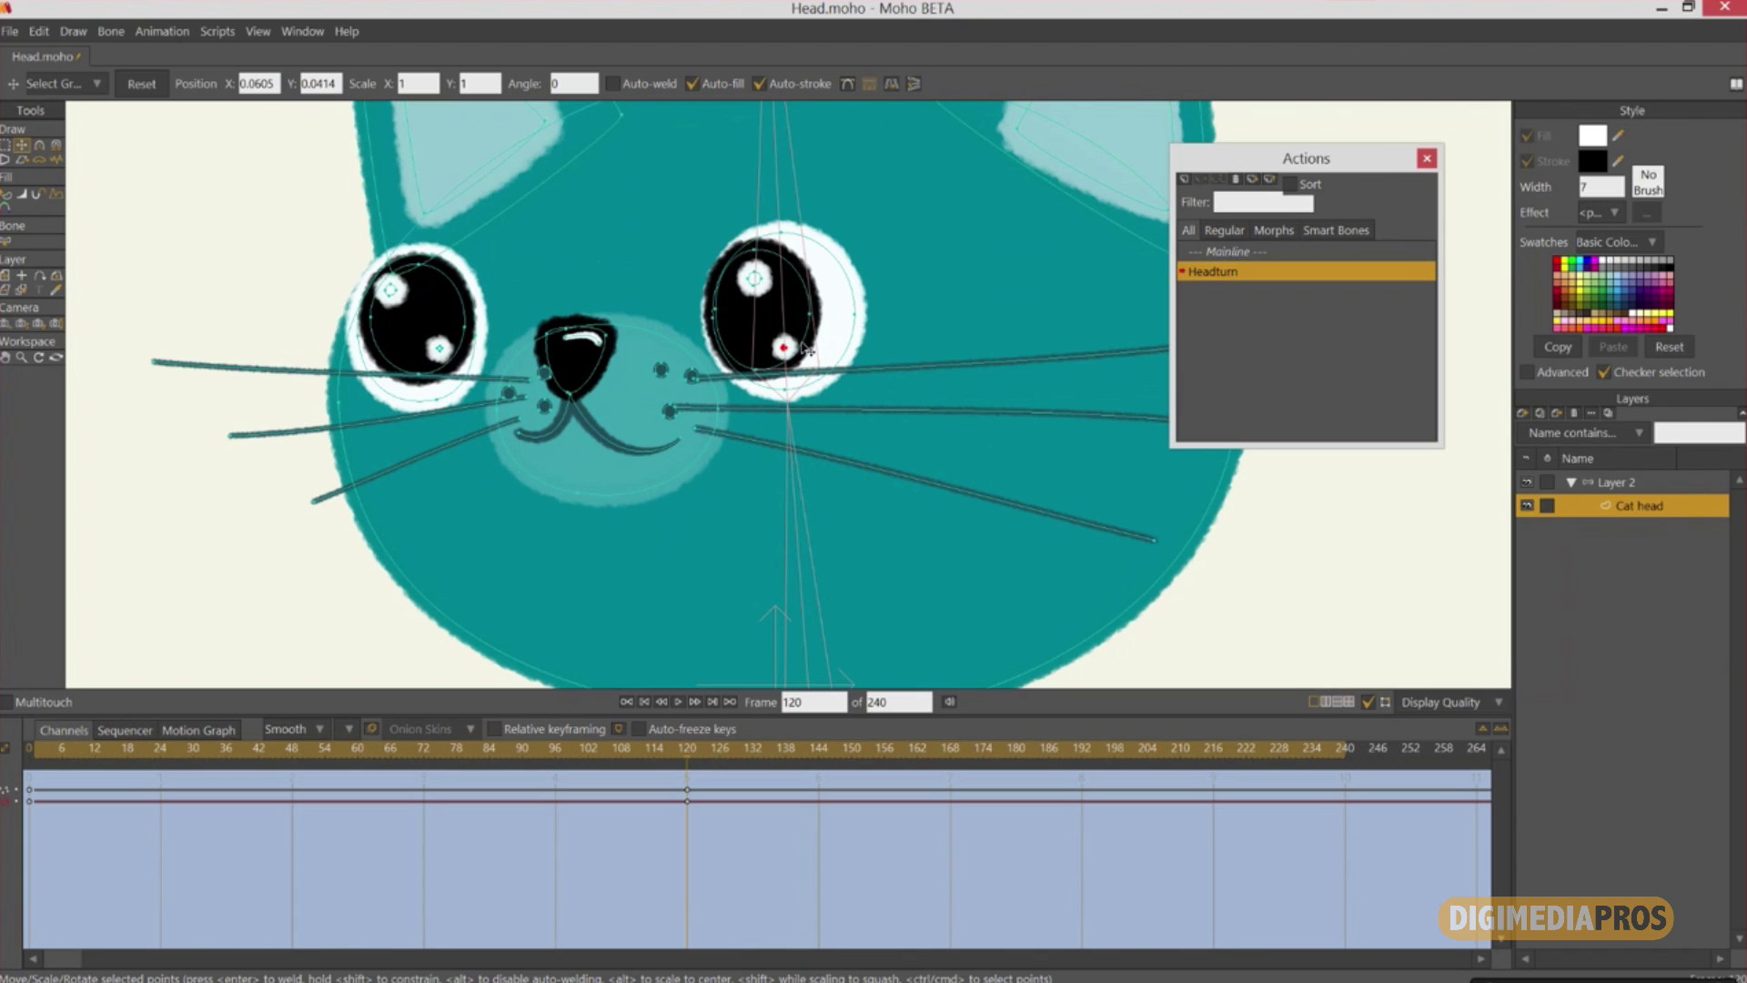
Shift the left-hand eye's highlights toward the outer edge and nudge the bottom point of the eye's white.
{"action": "left_click", "coordinate": [439, 347]}
{"action": "left_click_drag", "start_coordinate": [439, 346], "coordinate": [377, 329]}
{"action": "left_click", "coordinate": [390, 288]}
{"action": "key", "text": "Return"}
{"action": "left_click_drag", "start_coordinate": [438, 401], "coordinate": [439, 397]}
Reshape the left-hand ear by pulling its tip and base points inward and fitting the inner ear inside it.
{"action": "scroll", "coordinate": [955, 386], "scroll_direction": "down", "scroll_amount": 5}
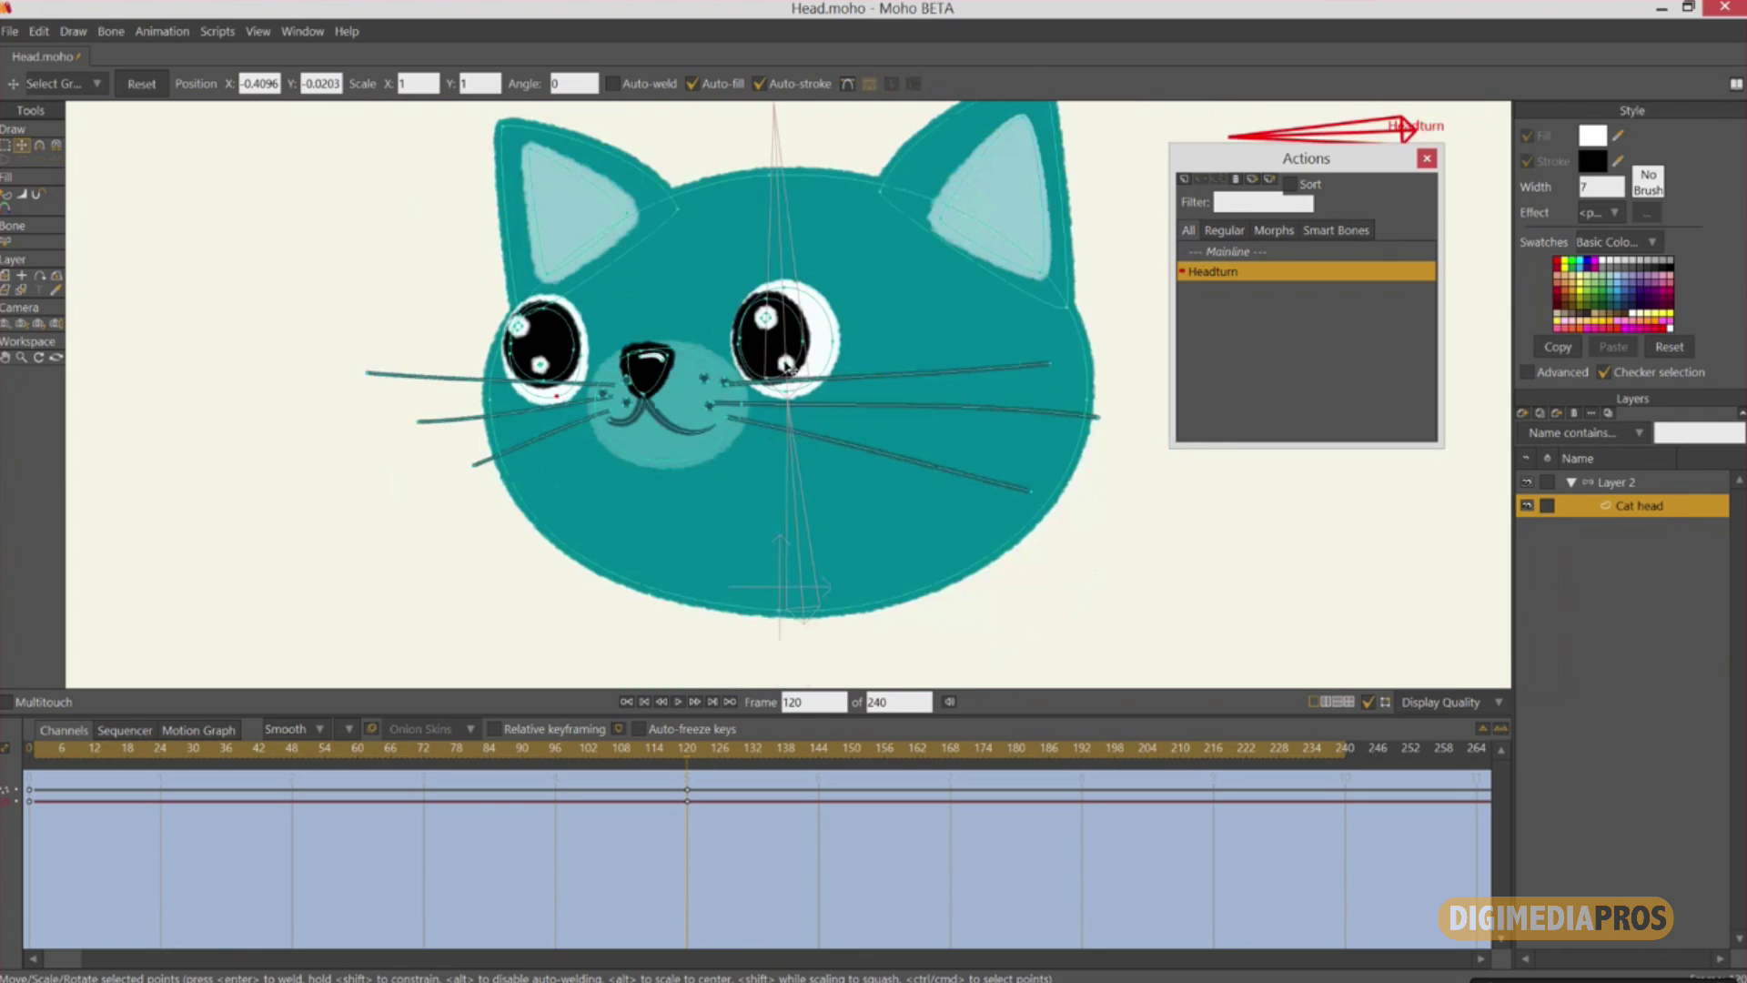
{"action": "left_click_drag", "start_coordinate": [421, 209], "coordinate": [464, 200]}
{"action": "left_click_drag", "start_coordinate": [444, 394], "coordinate": [489, 371]}
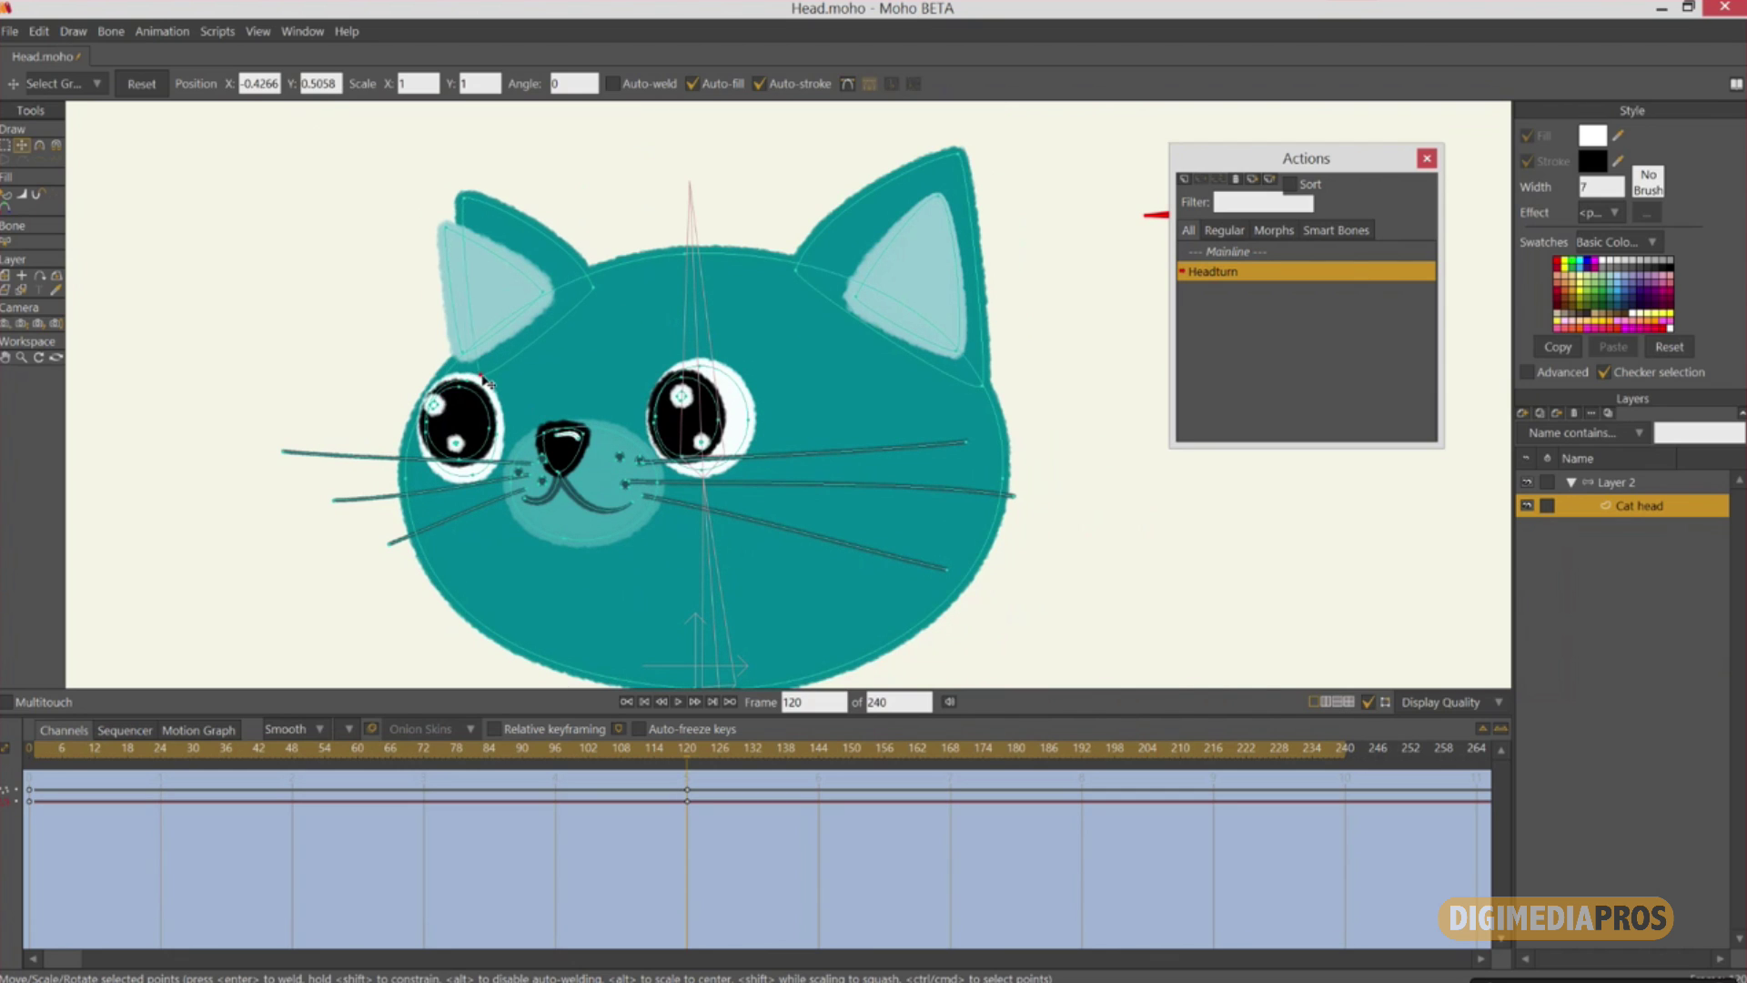
{"action": "left_click_drag", "start_coordinate": [597, 287], "coordinate": [581, 289]}
{"action": "left_click_drag", "start_coordinate": [449, 234], "coordinate": [483, 237]}
{"action": "left_click_drag", "start_coordinate": [464, 352], "coordinate": [562, 288]}
{"action": "left_click_drag", "start_coordinate": [483, 233], "coordinate": [474, 233]}
{"action": "left_click_drag", "start_coordinate": [558, 284], "coordinate": [498, 331]}
Narrow the right-hand ear and its inner shape, moving their tips and base points toward the middle of the head.
{"action": "left_click_drag", "start_coordinate": [794, 276], "coordinate": [750, 269]}
{"action": "left_click", "coordinate": [841, 163]}
{"action": "left_click_drag", "start_coordinate": [957, 150], "coordinate": [794, 145]}
{"action": "left_click_drag", "start_coordinate": [805, 204], "coordinate": [785, 270]}
{"action": "left_click_drag", "start_coordinate": [961, 351], "coordinate": [861, 313]}
{"action": "left_click_drag", "start_coordinate": [980, 383], "coordinate": [924, 347]}
Move the bottom and top points of the head outline toward the side the cat is facing.
{"action": "left_click_drag", "start_coordinate": [864, 471], "coordinate": [859, 428]}
{"action": "left_click_drag", "start_coordinate": [688, 648], "coordinate": [615, 632]}
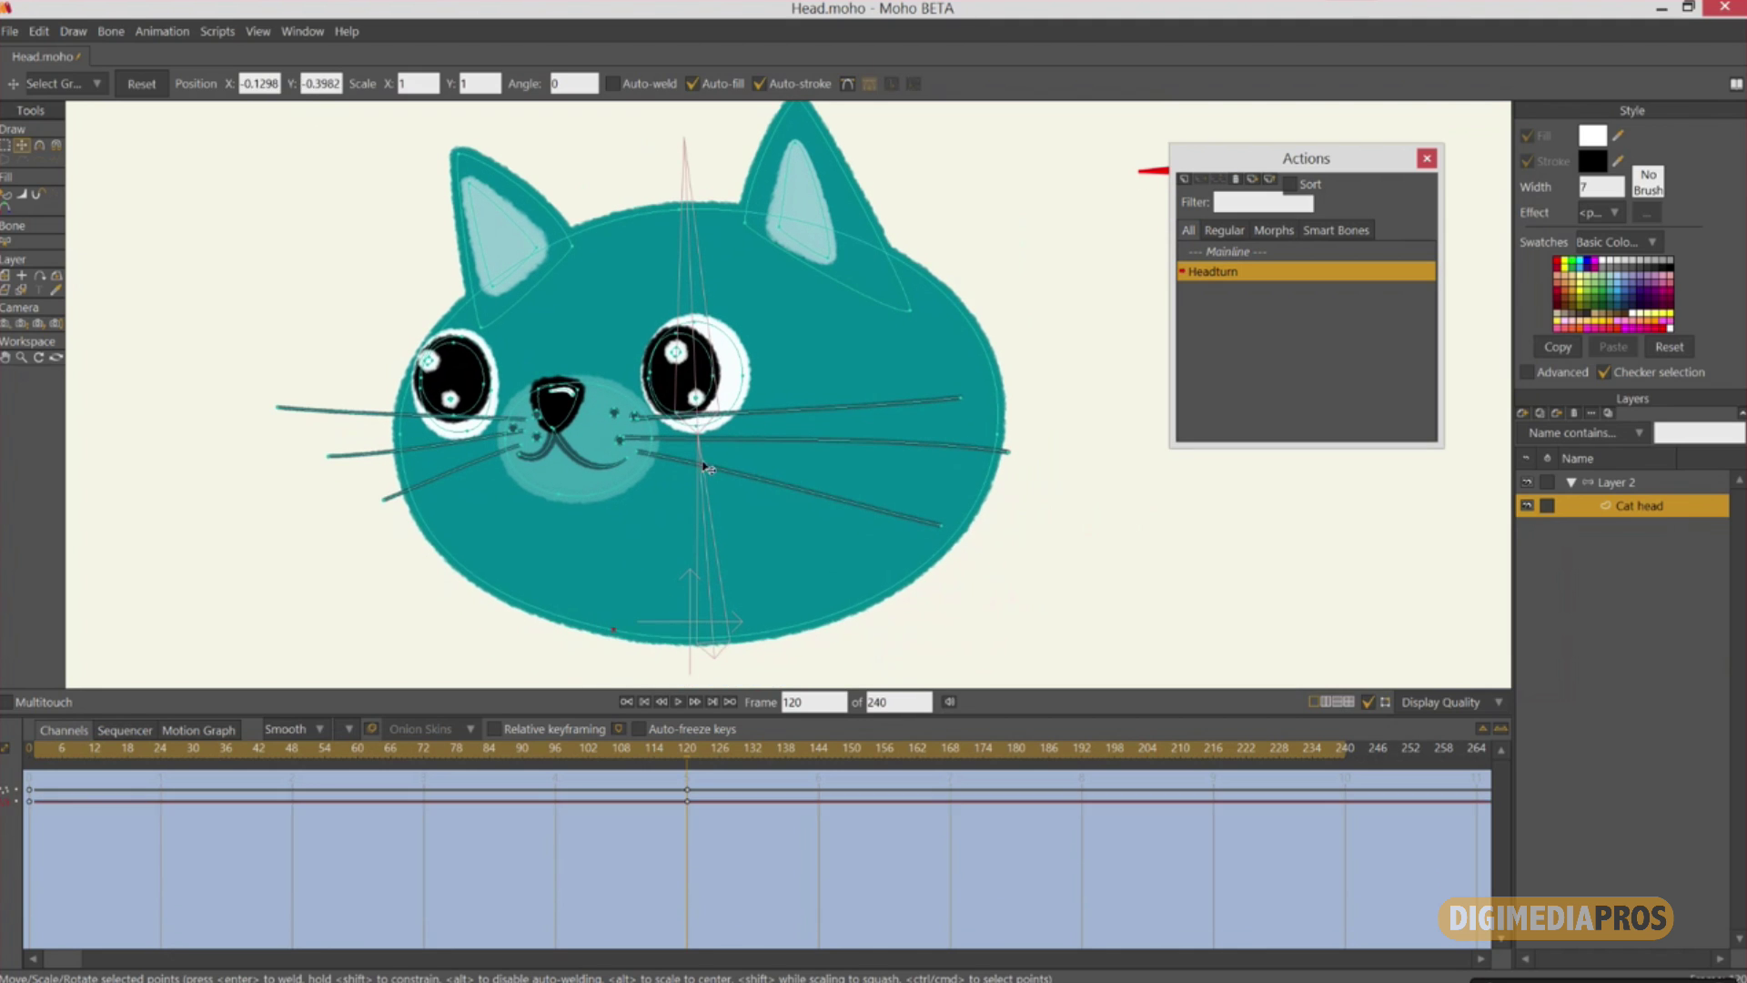
{"action": "left_click", "coordinate": [656, 204]}
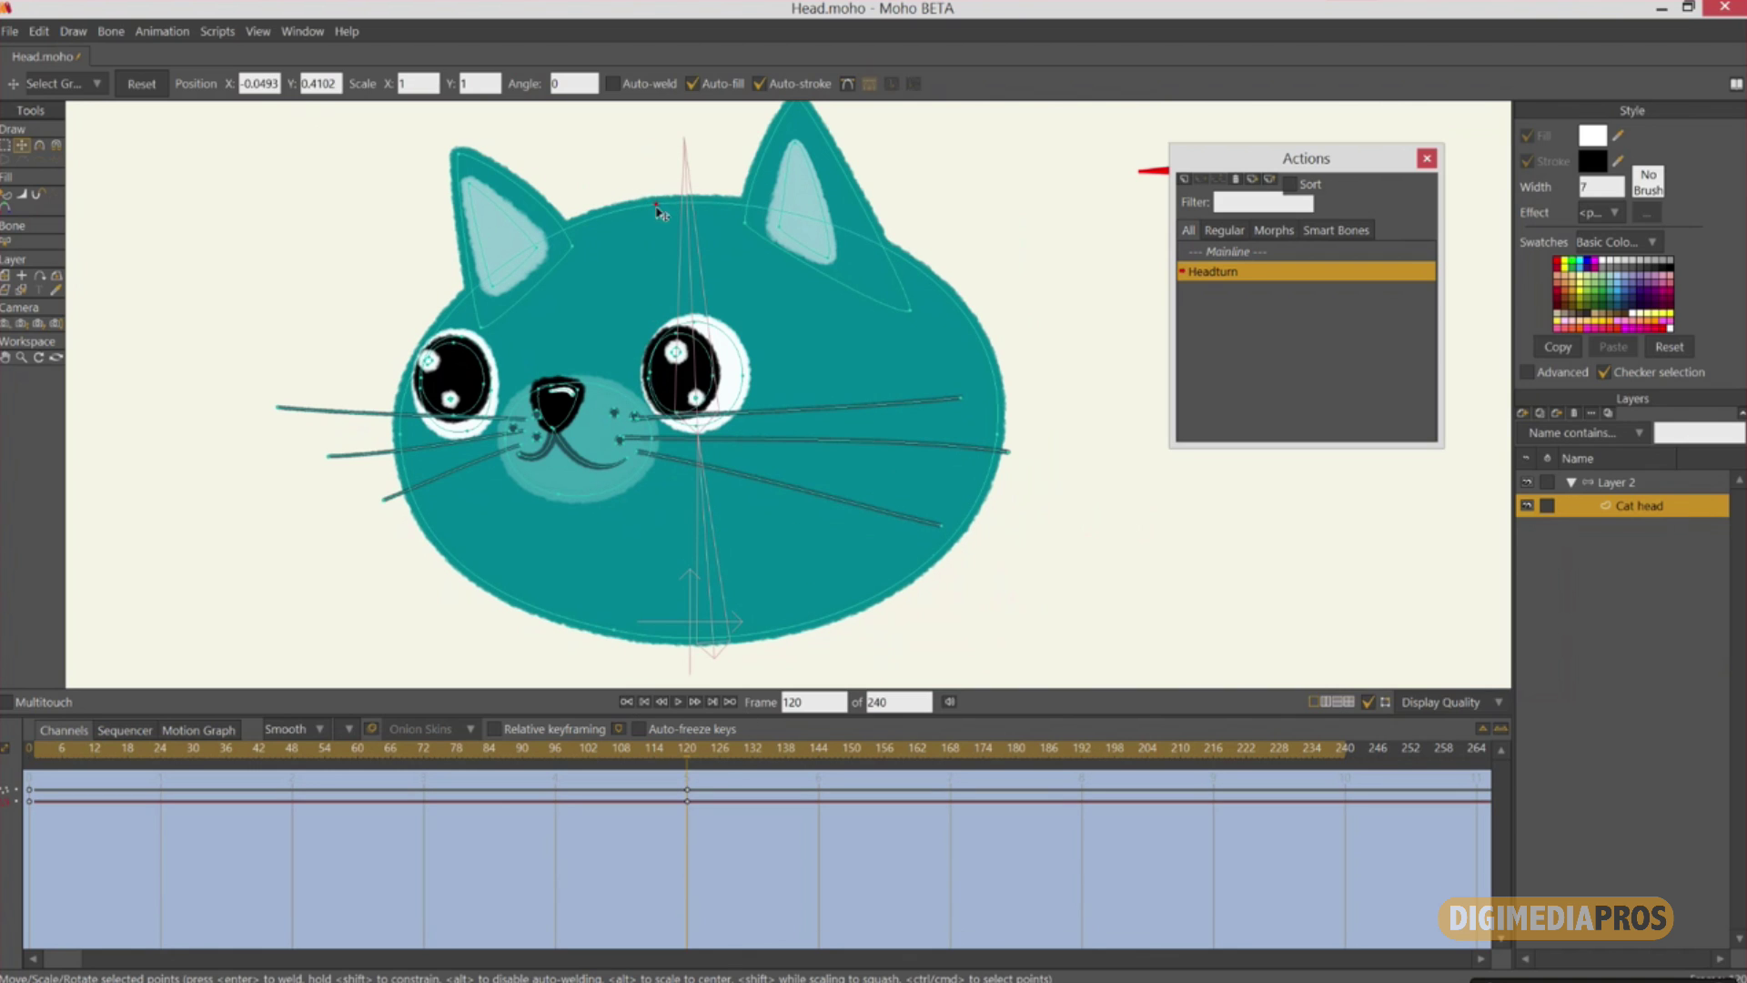
{"action": "left_click_drag", "start_coordinate": [657, 206], "coordinate": [611, 213]}
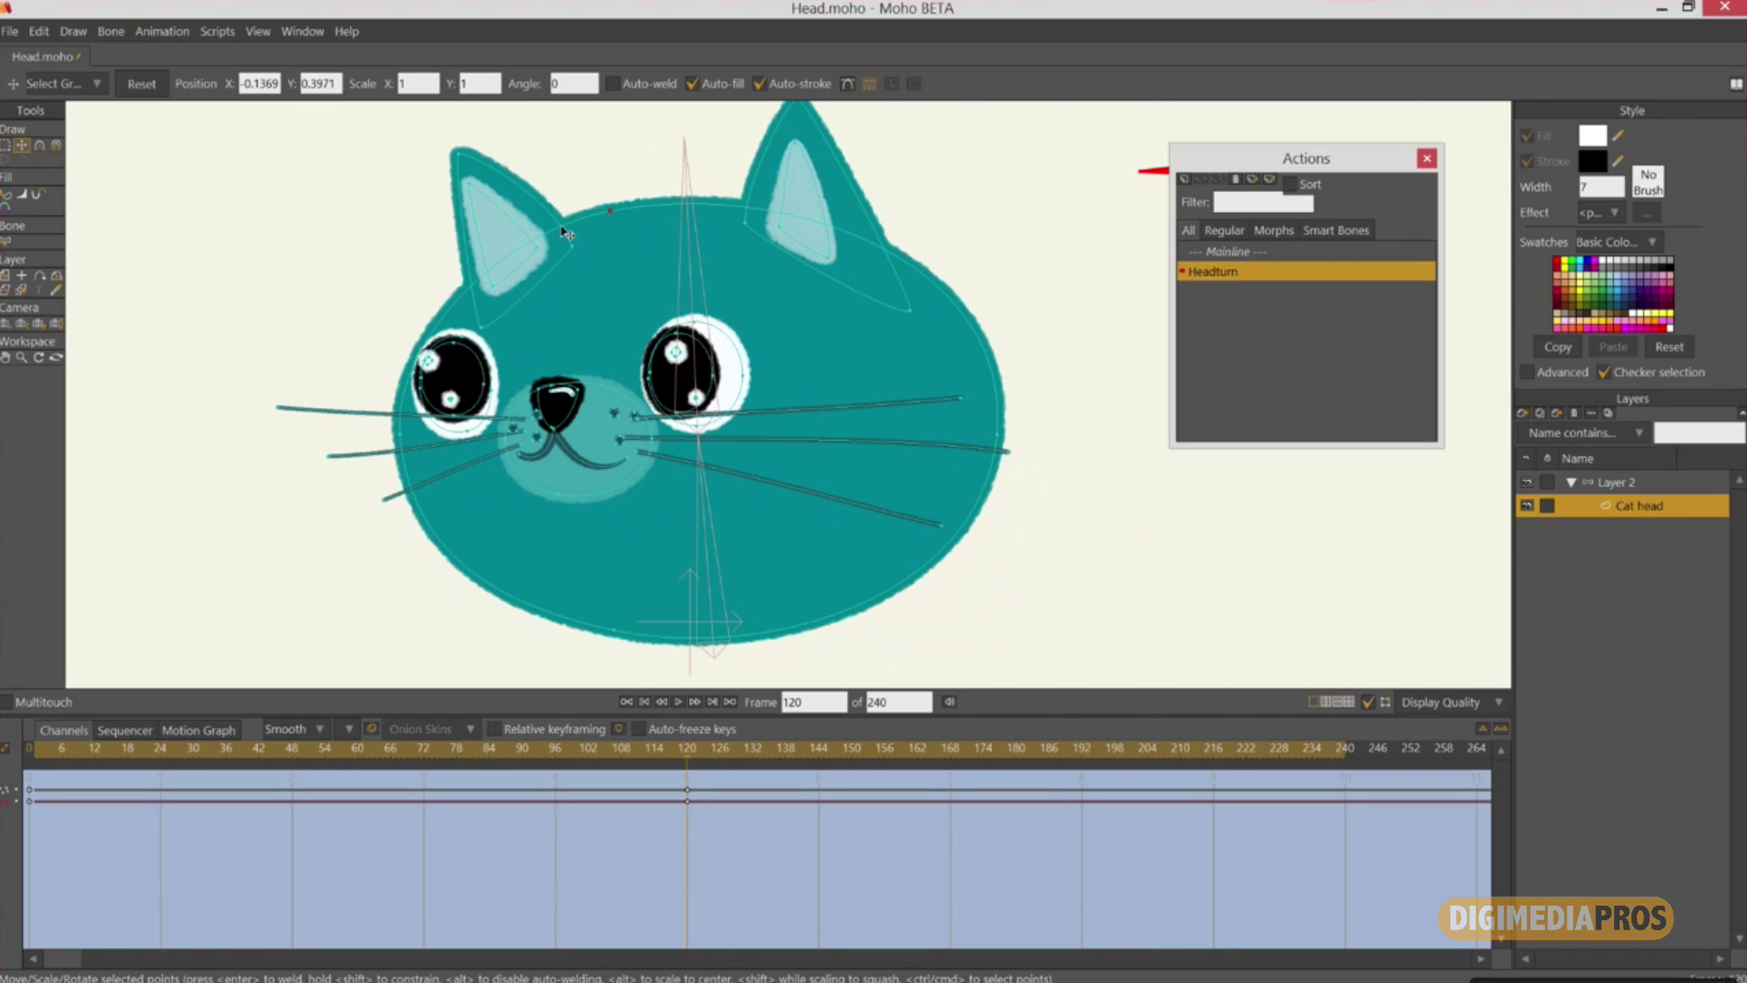
Adjust the curvature handles of the head outline at its top, left, bottom and right points with the Curvature tool.
{"action": "left_click", "coordinate": [40, 145]}
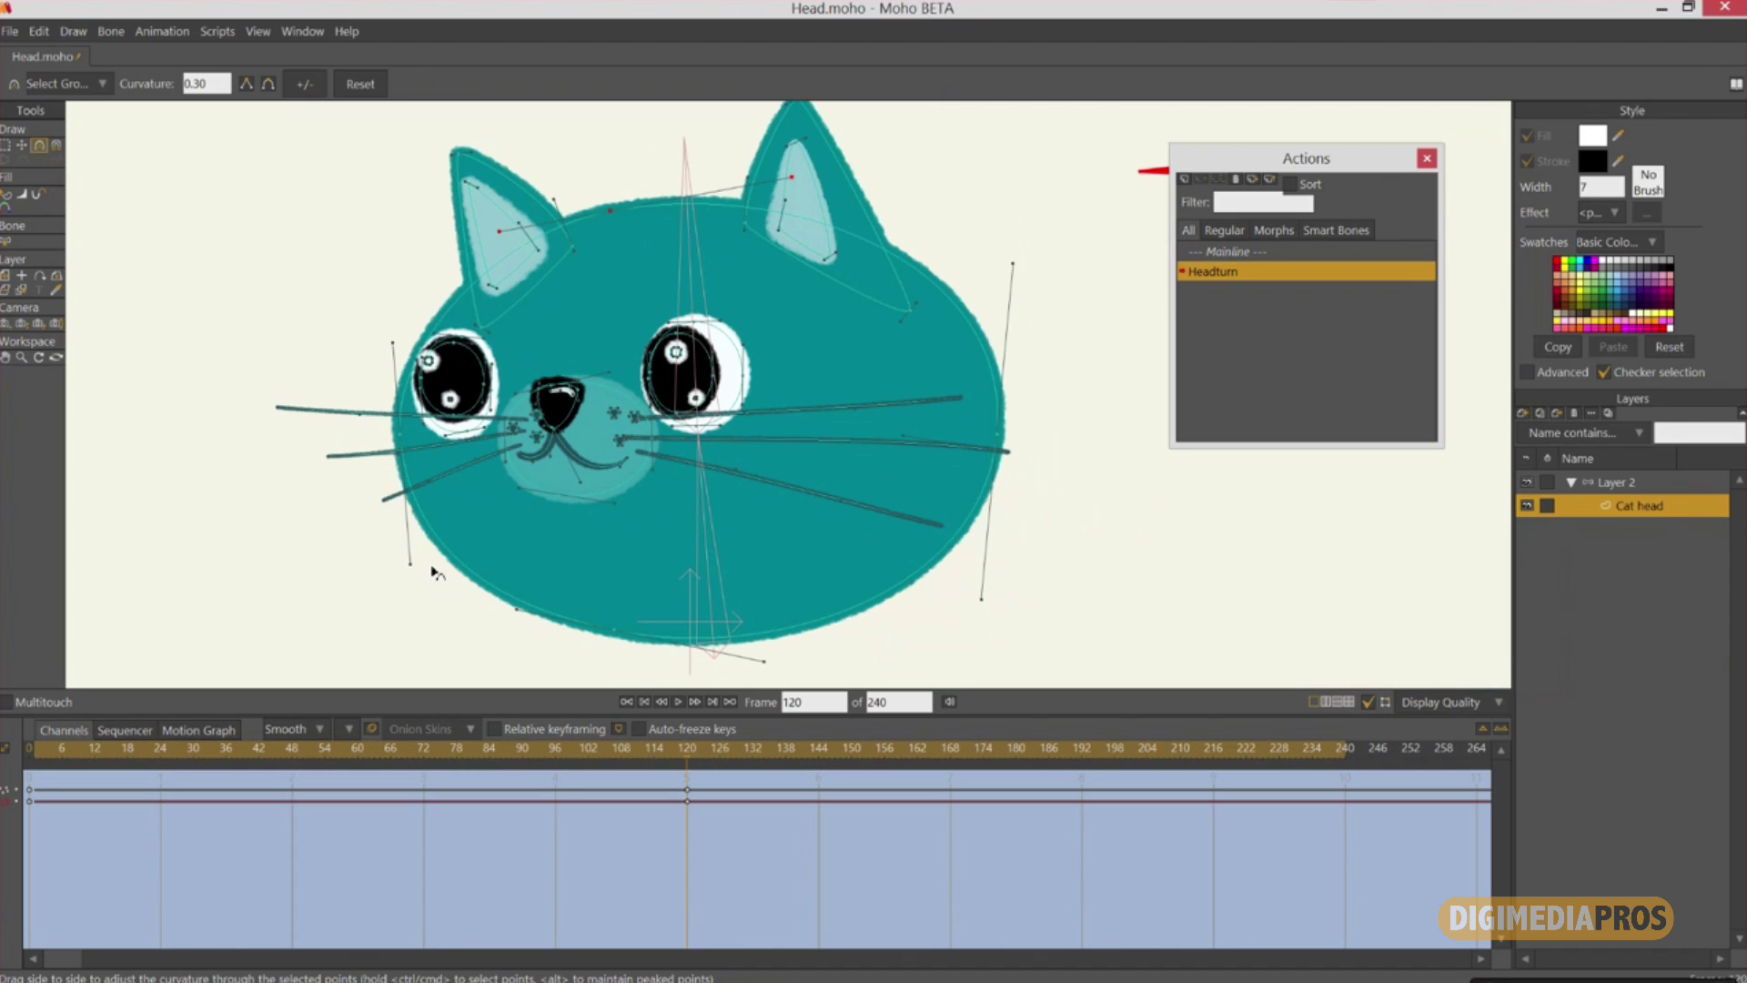
{"action": "mouse_move", "coordinate": [787, 179]}
{"action": "left_mouse_down"}
{"action": "mouse_move", "coordinate": [799, 291]}
{"action": "mouse_move", "coordinate": [794, 193]}
{"action": "left_mouse_up"}
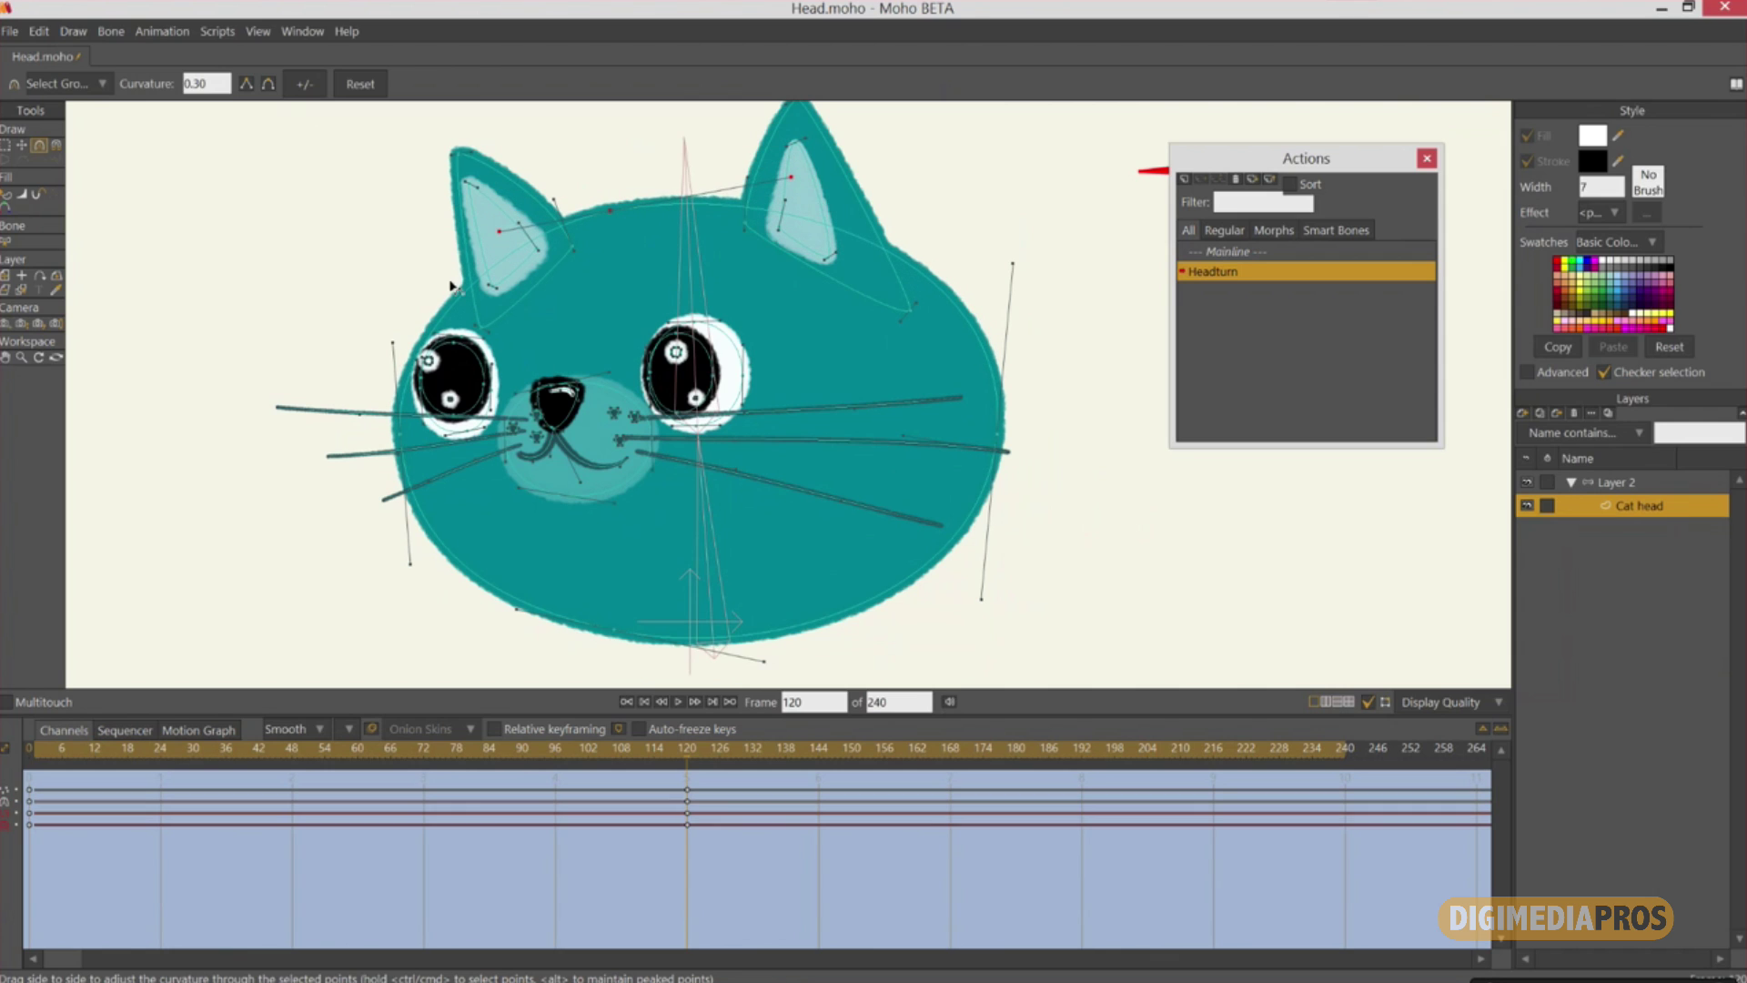
{"action": "left_click_drag", "start_coordinate": [395, 345], "coordinate": [460, 364]}
{"action": "key", "text": "ctrl+z"}
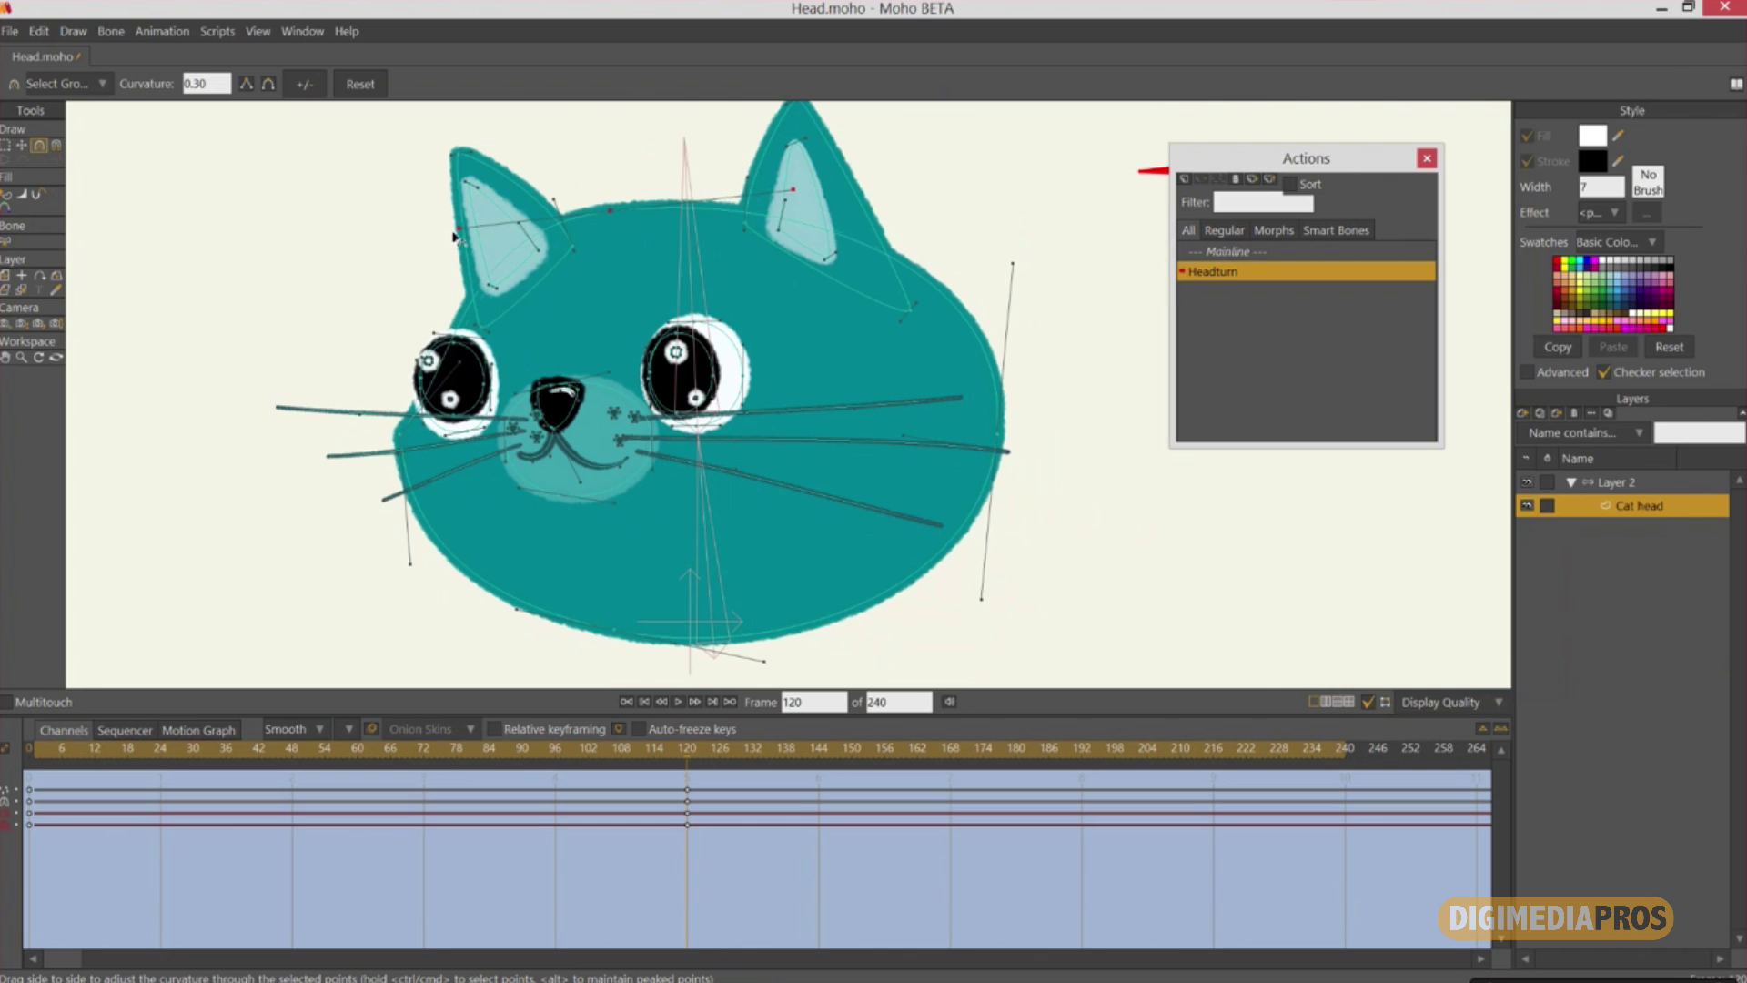
{"action": "left_click_drag", "start_coordinate": [516, 614], "coordinate": [491, 628]}
{"action": "left_click_drag", "start_coordinate": [1013, 267], "coordinate": [963, 269]}
Pull the right-hand side point of the head outline slightly outward.
{"action": "left_click", "coordinate": [1001, 434]}
{"action": "key", "text": "t"}
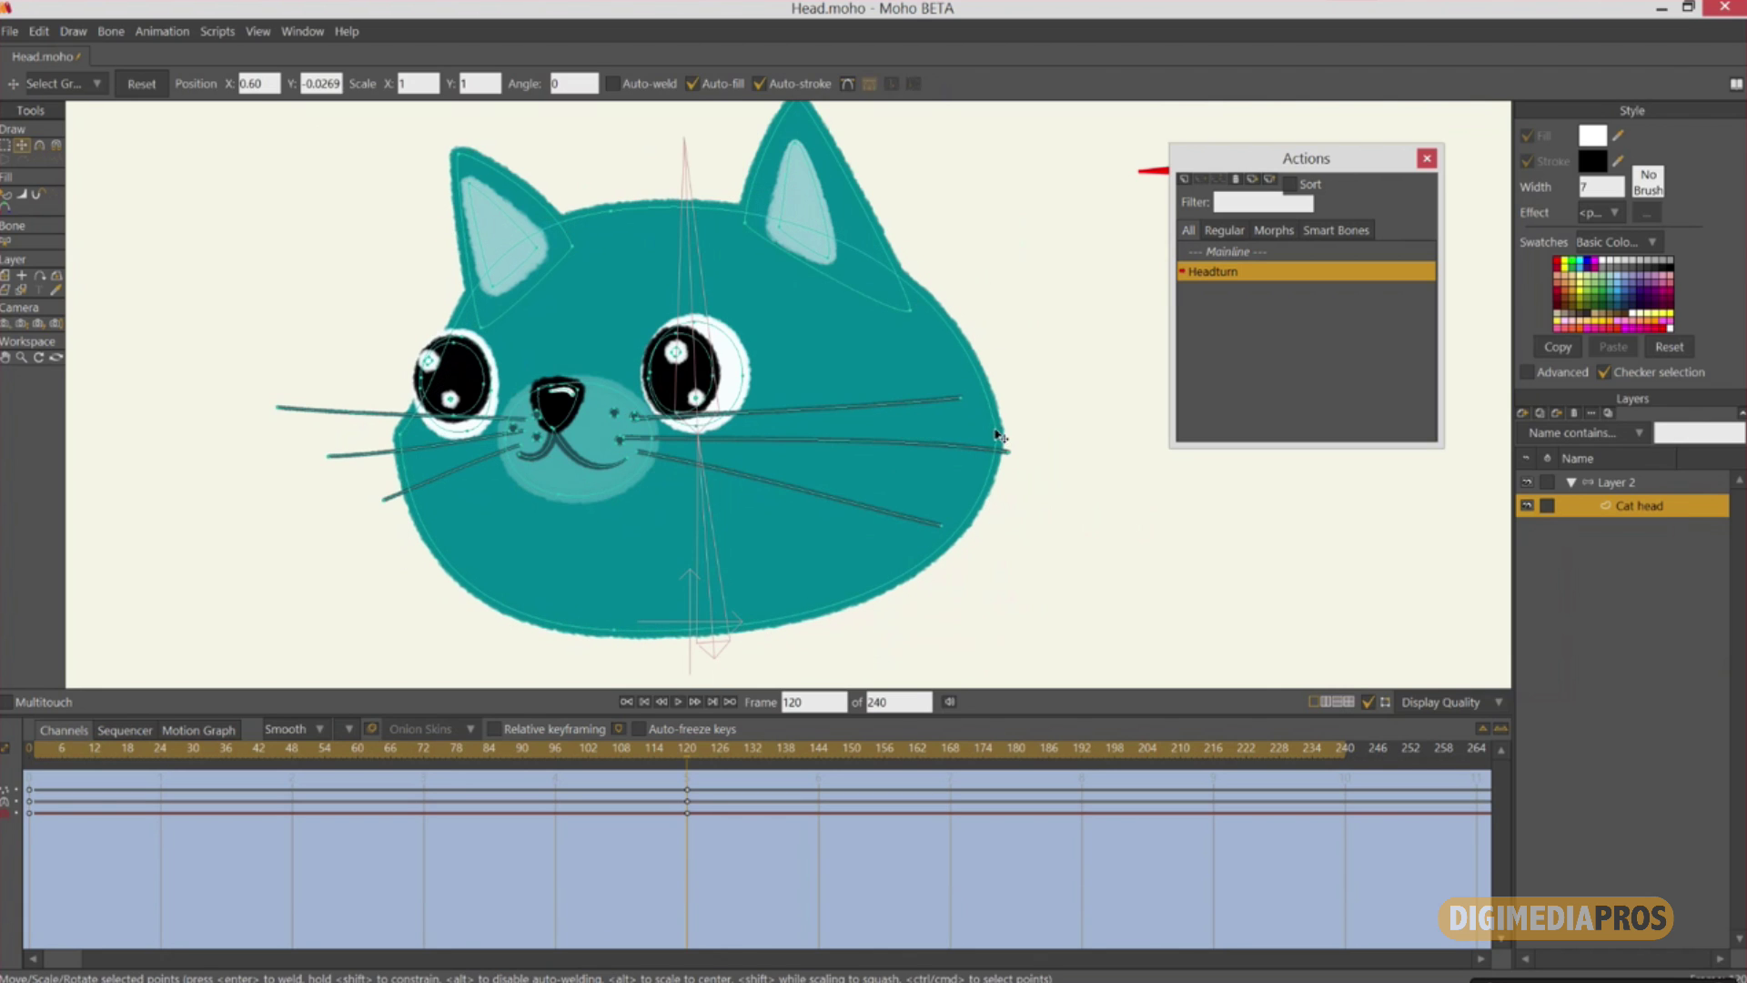
{"action": "left_click_drag", "start_coordinate": [1007, 429], "coordinate": [1015, 425]}
Fine-tune the left-hand eye by nudging its pupil and upper highlight slightly toward the nose.
{"action": "left_click_drag", "start_coordinate": [697, 493], "coordinate": [700, 497]}
{"action": "left_click", "coordinate": [469, 340]}
{"action": "left_click", "coordinate": [461, 345]}
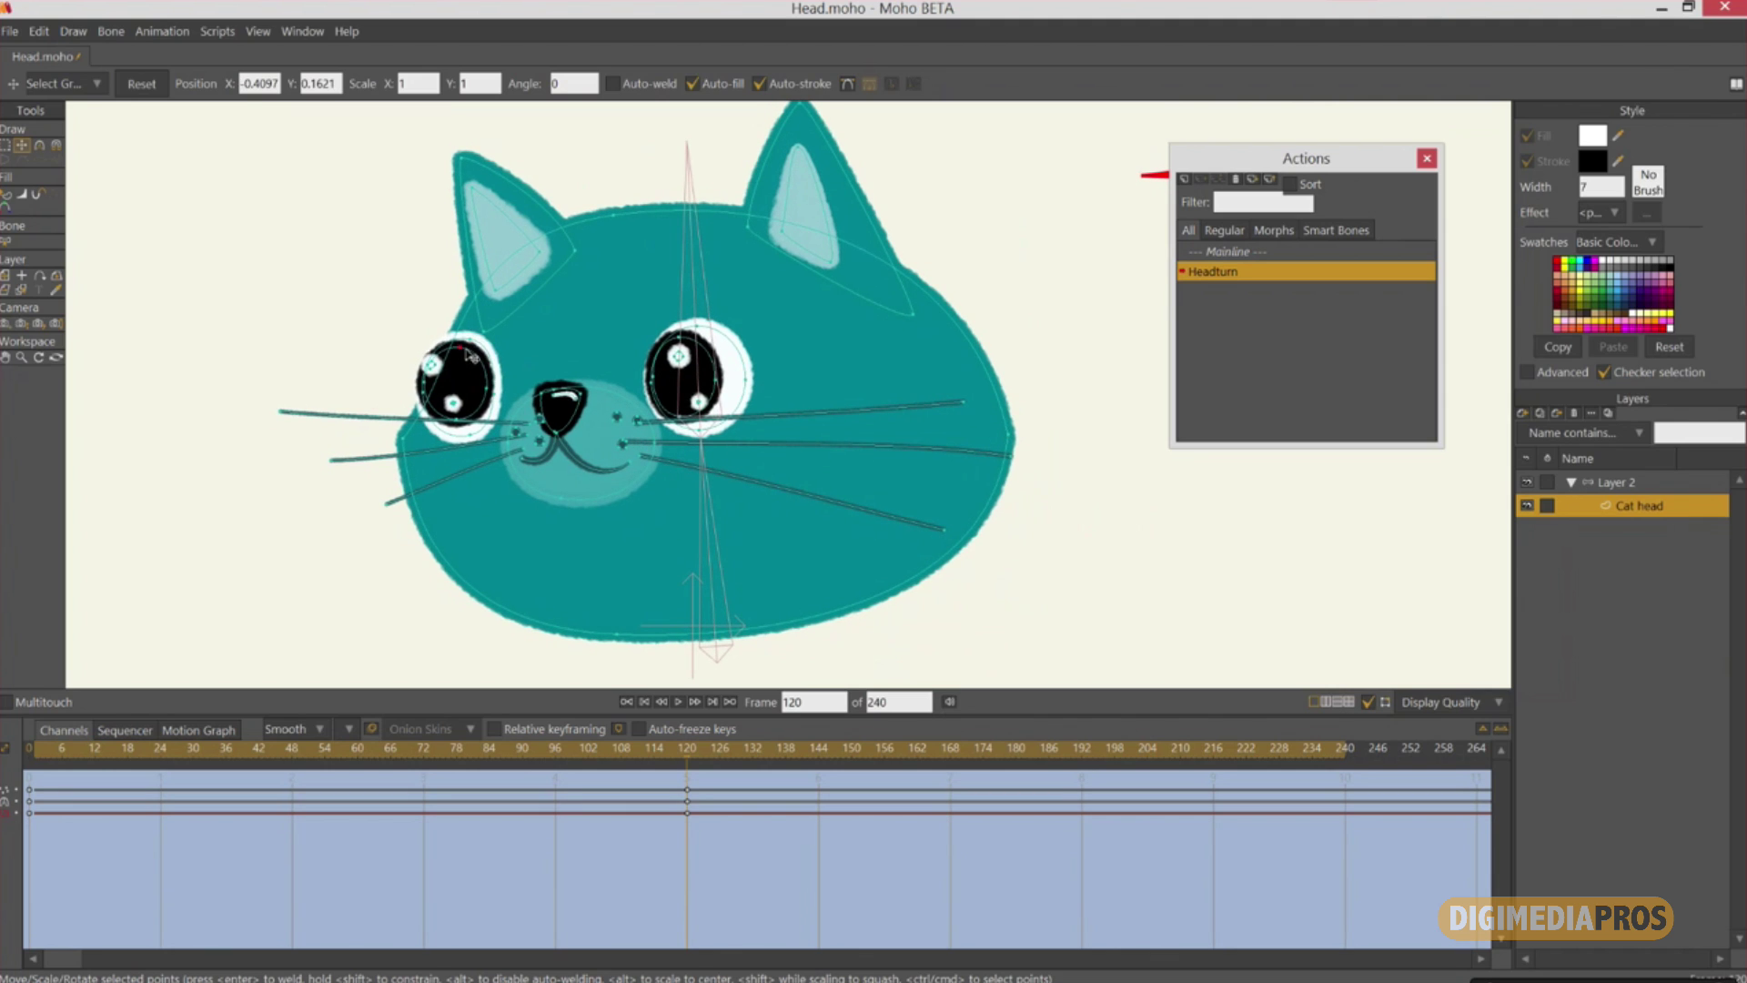
{"action": "left_click_drag", "start_coordinate": [454, 371], "coordinate": [460, 370]}
{"action": "left_click_drag", "start_coordinate": [461, 371], "coordinate": [465, 372]}
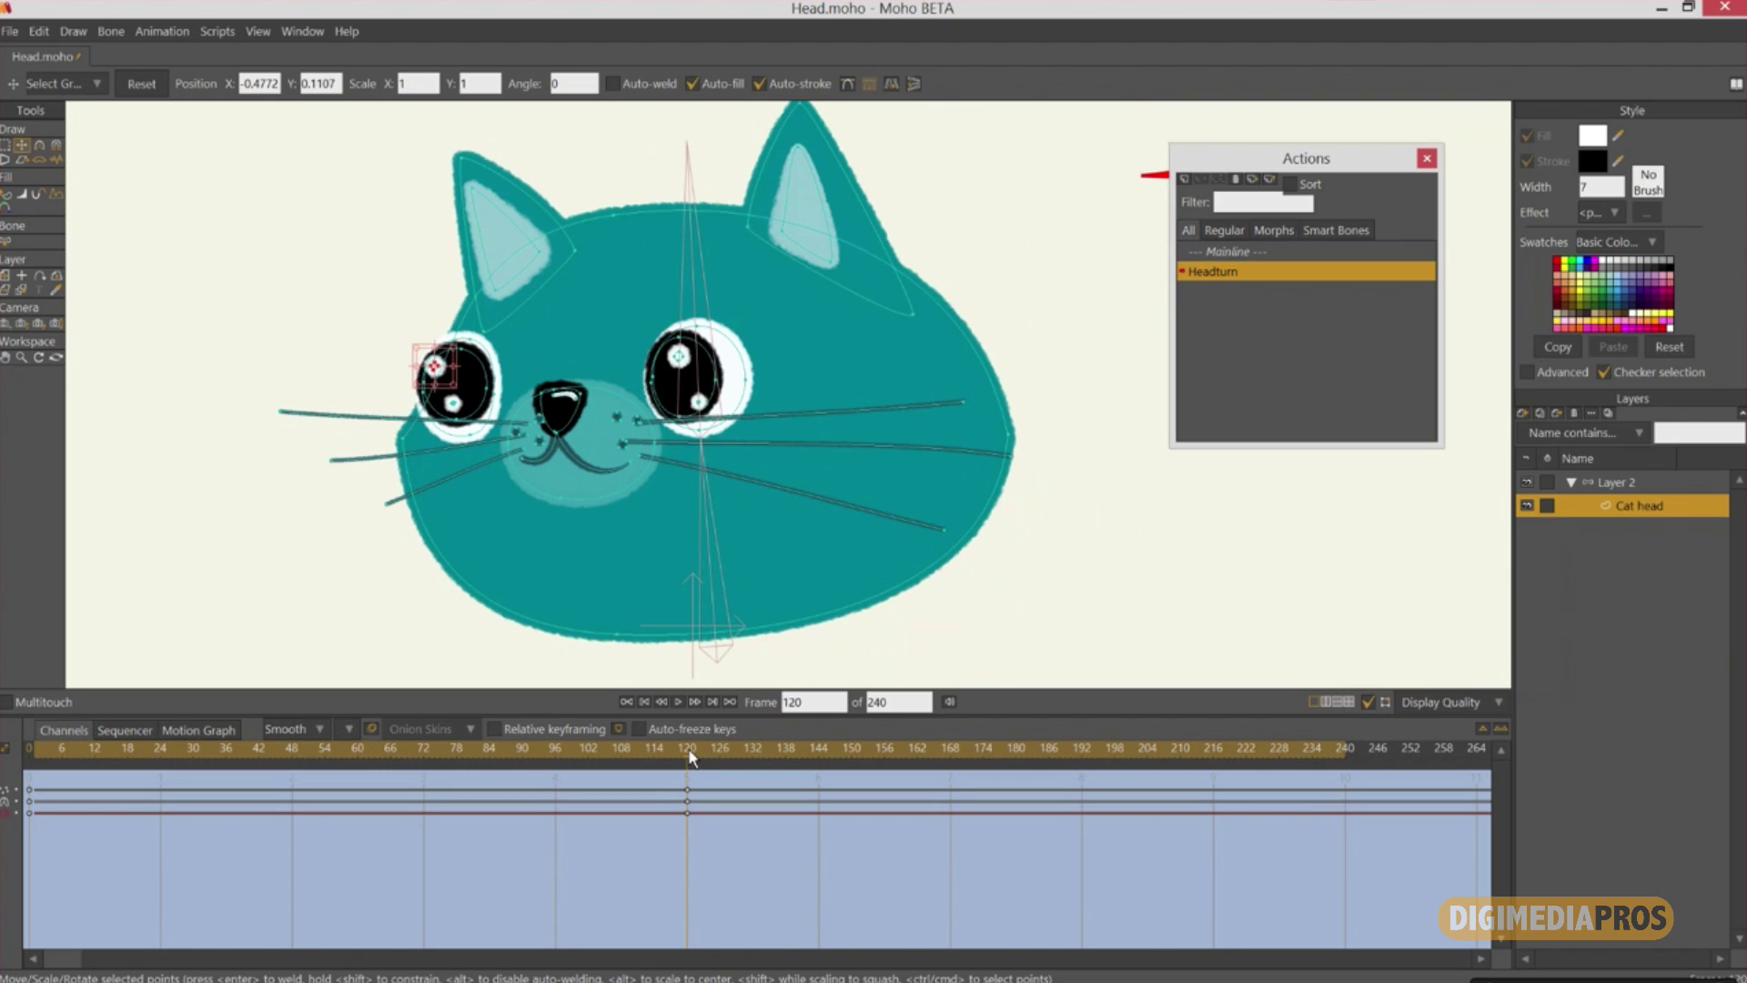
Refine the left-hand ear at frame 120 by adjusting its base points and the corners of the inner ear.
{"action": "mouse_move", "coordinate": [670, 746]}
{"action": "left_mouse_down"}
{"action": "mouse_move", "coordinate": [164, 748]}
{"action": "mouse_move", "coordinate": [690, 750]}
{"action": "left_mouse_up"}
{"action": "left_click_drag", "start_coordinate": [575, 253], "coordinate": [561, 252]}
{"action": "left_click_drag", "start_coordinate": [472, 340], "coordinate": [529, 254]}
{"action": "key", "text": "ctrl+z"}
{"action": "left_click_drag", "start_coordinate": [473, 188], "coordinate": [474, 155]}
{"action": "left_click_drag", "start_coordinate": [492, 330], "coordinate": [544, 258]}
Scrub through the Headturn action to preview the turn and switch back to the Mainline.
{"action": "mouse_move", "coordinate": [670, 764]}
{"action": "left_mouse_down"}
{"action": "mouse_move", "coordinate": [156, 759]}
{"action": "mouse_move", "coordinate": [669, 738]}
{"action": "mouse_move", "coordinate": [755, 753]}
{"action": "left_mouse_up"}
{"action": "left_click_drag", "start_coordinate": [617, 753], "coordinate": [220, 797]}
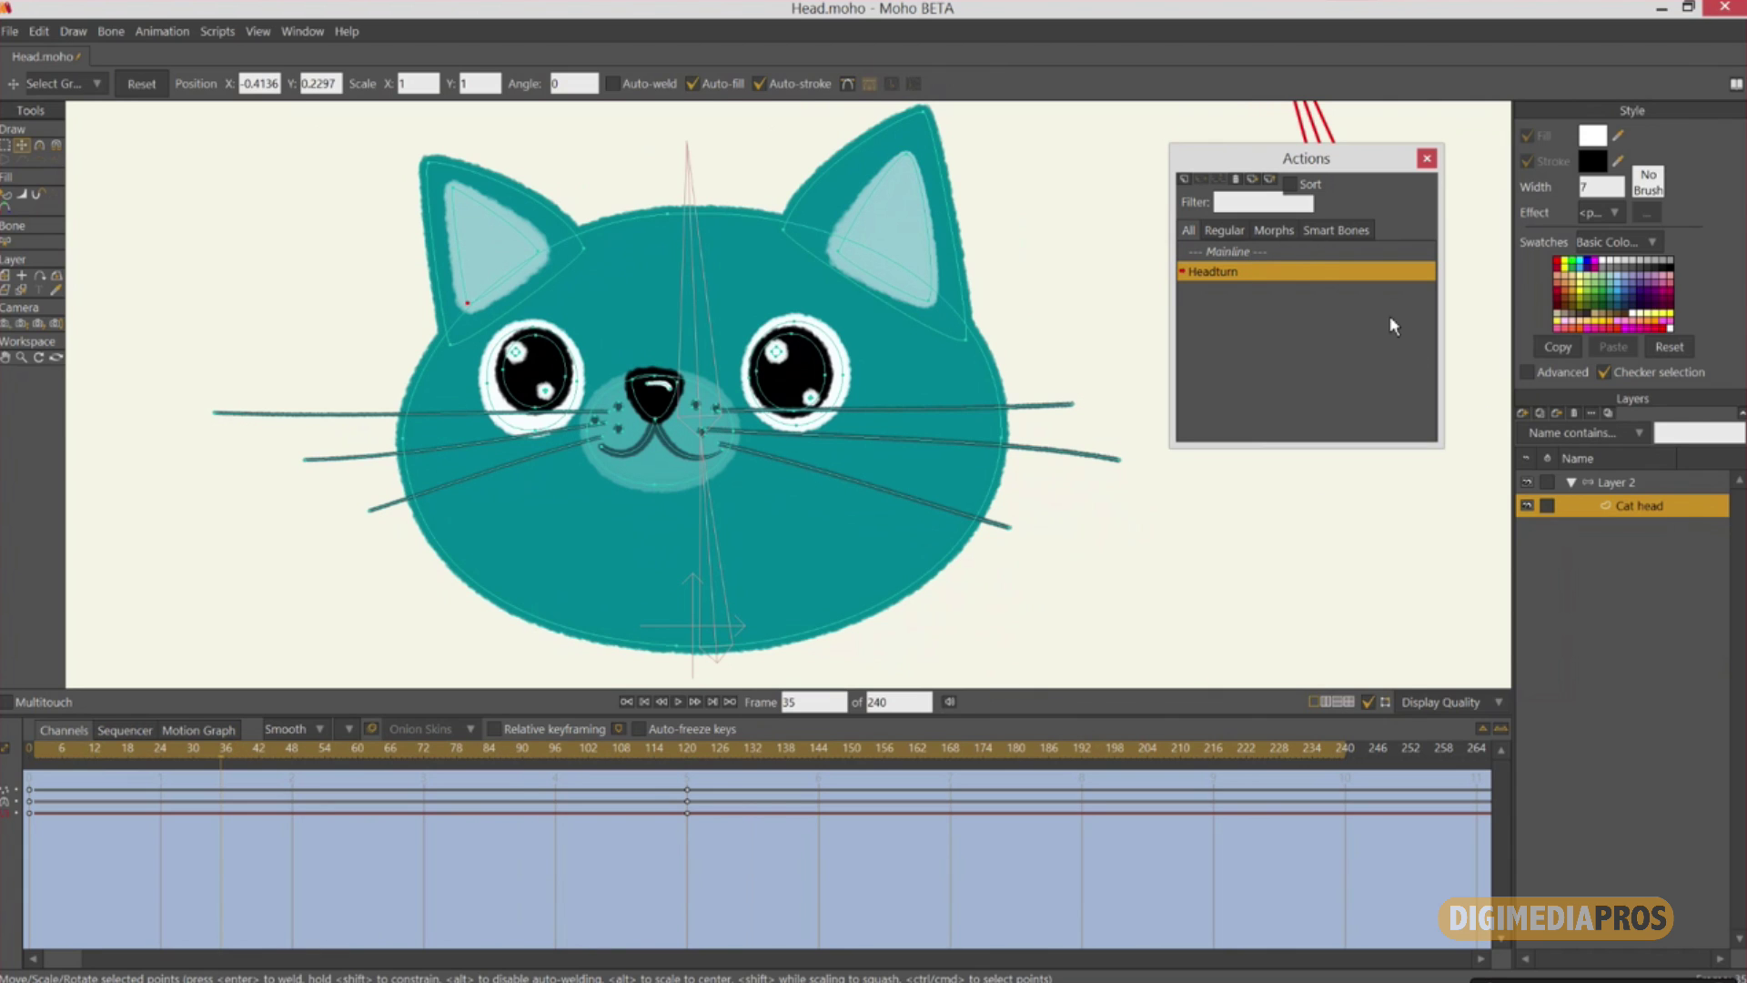
{"action": "left_click", "coordinate": [1242, 252]}
{"action": "double_click", "coordinate": [1242, 253]}
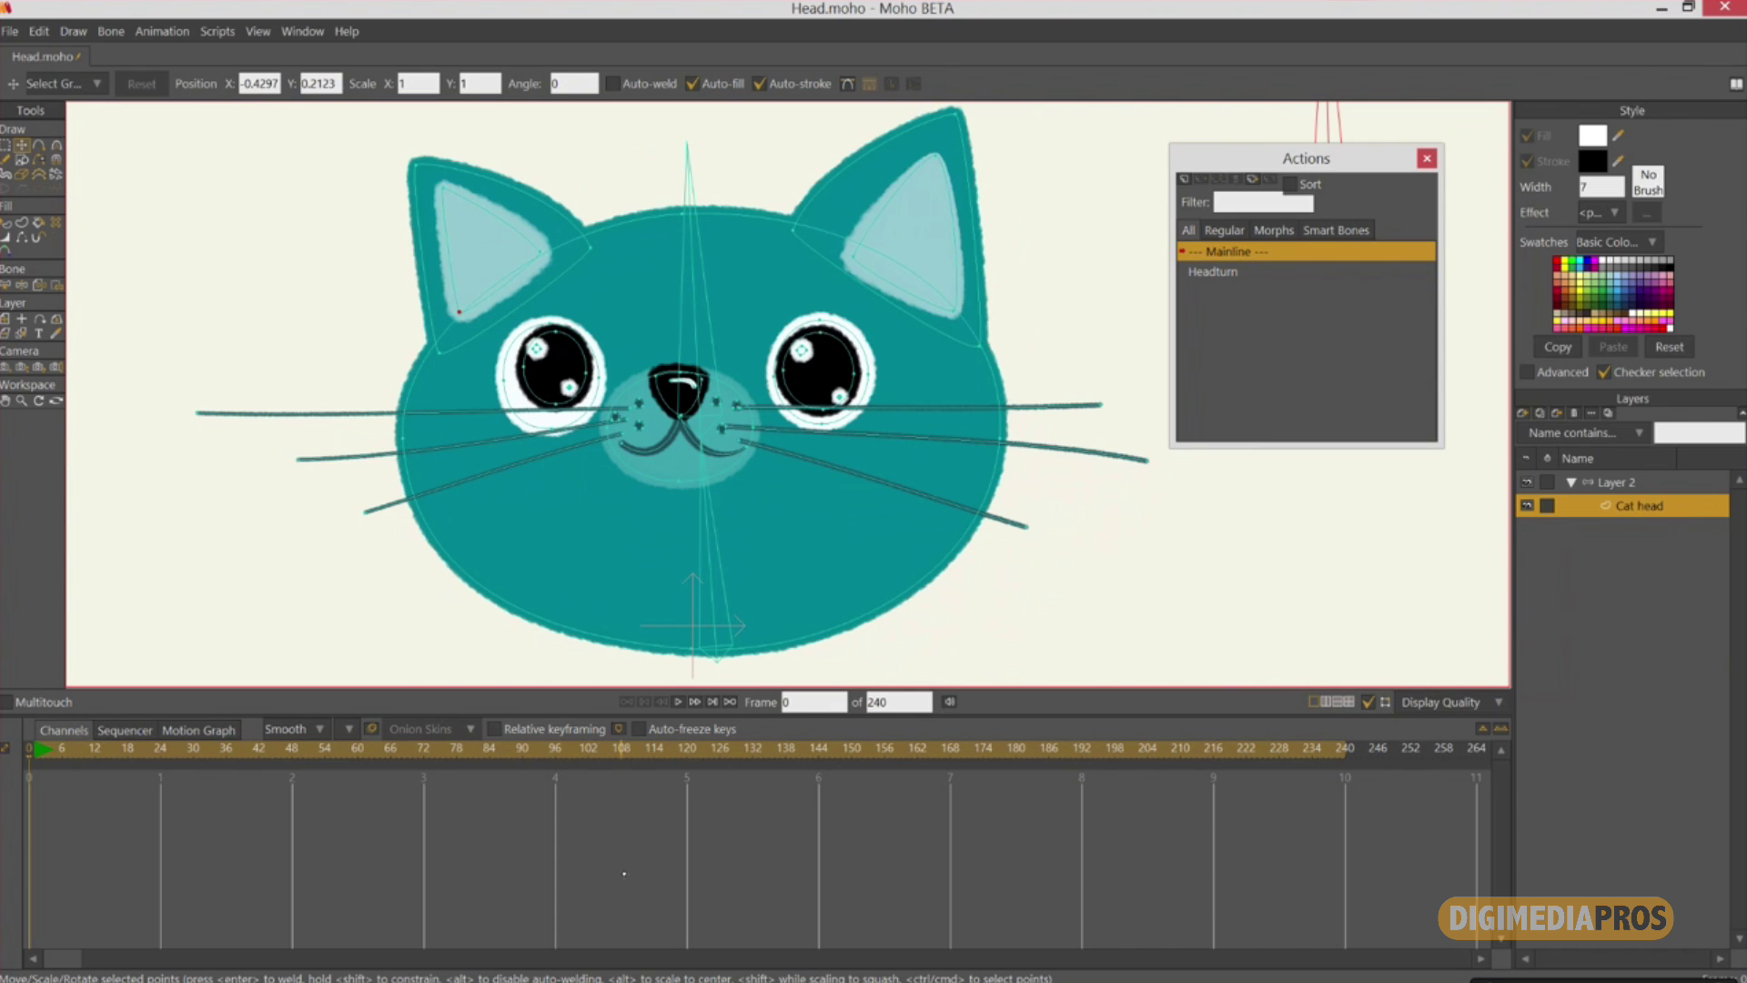
Select Layer 2 and test rotating the Headturn bone at frame 0 with the Manipulate Bones tool.
{"action": "left_click_drag", "start_coordinate": [1035, 509], "coordinate": [722, 528]}
{"action": "left_click_drag", "start_coordinate": [996, 555], "coordinate": [846, 546]}
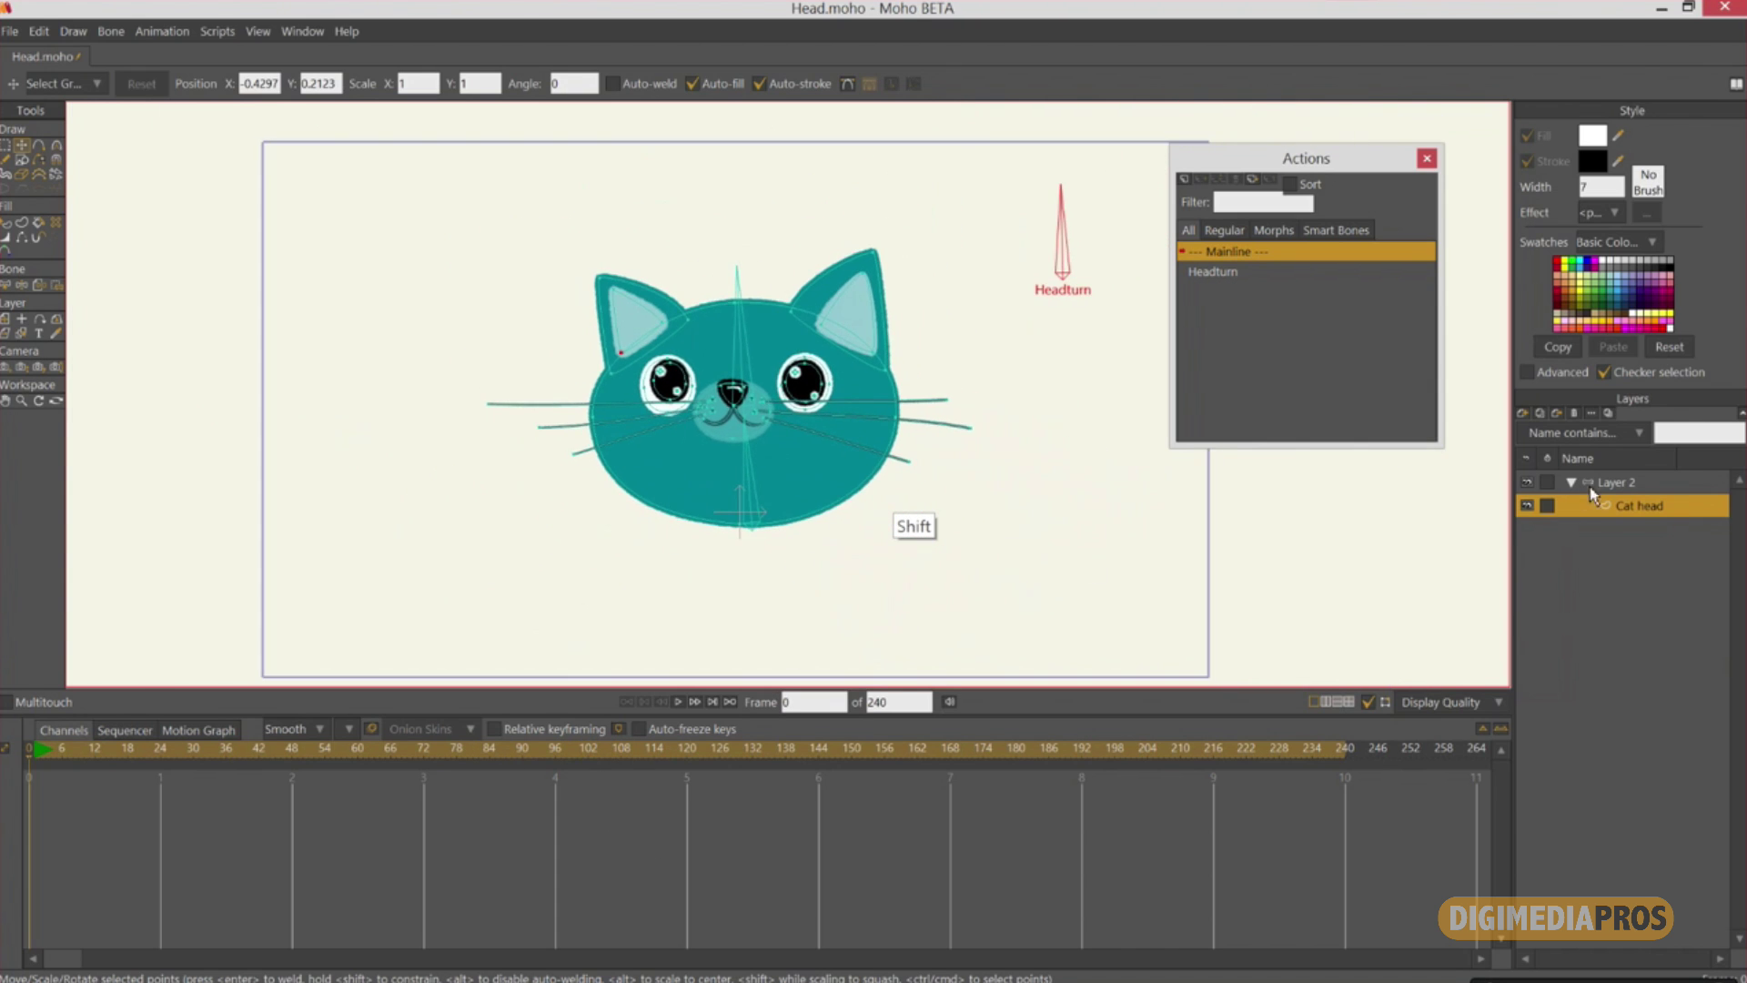
{"action": "left_click", "coordinate": [1594, 485]}
{"action": "left_click_drag", "start_coordinate": [1124, 478], "coordinate": [1103, 469]}
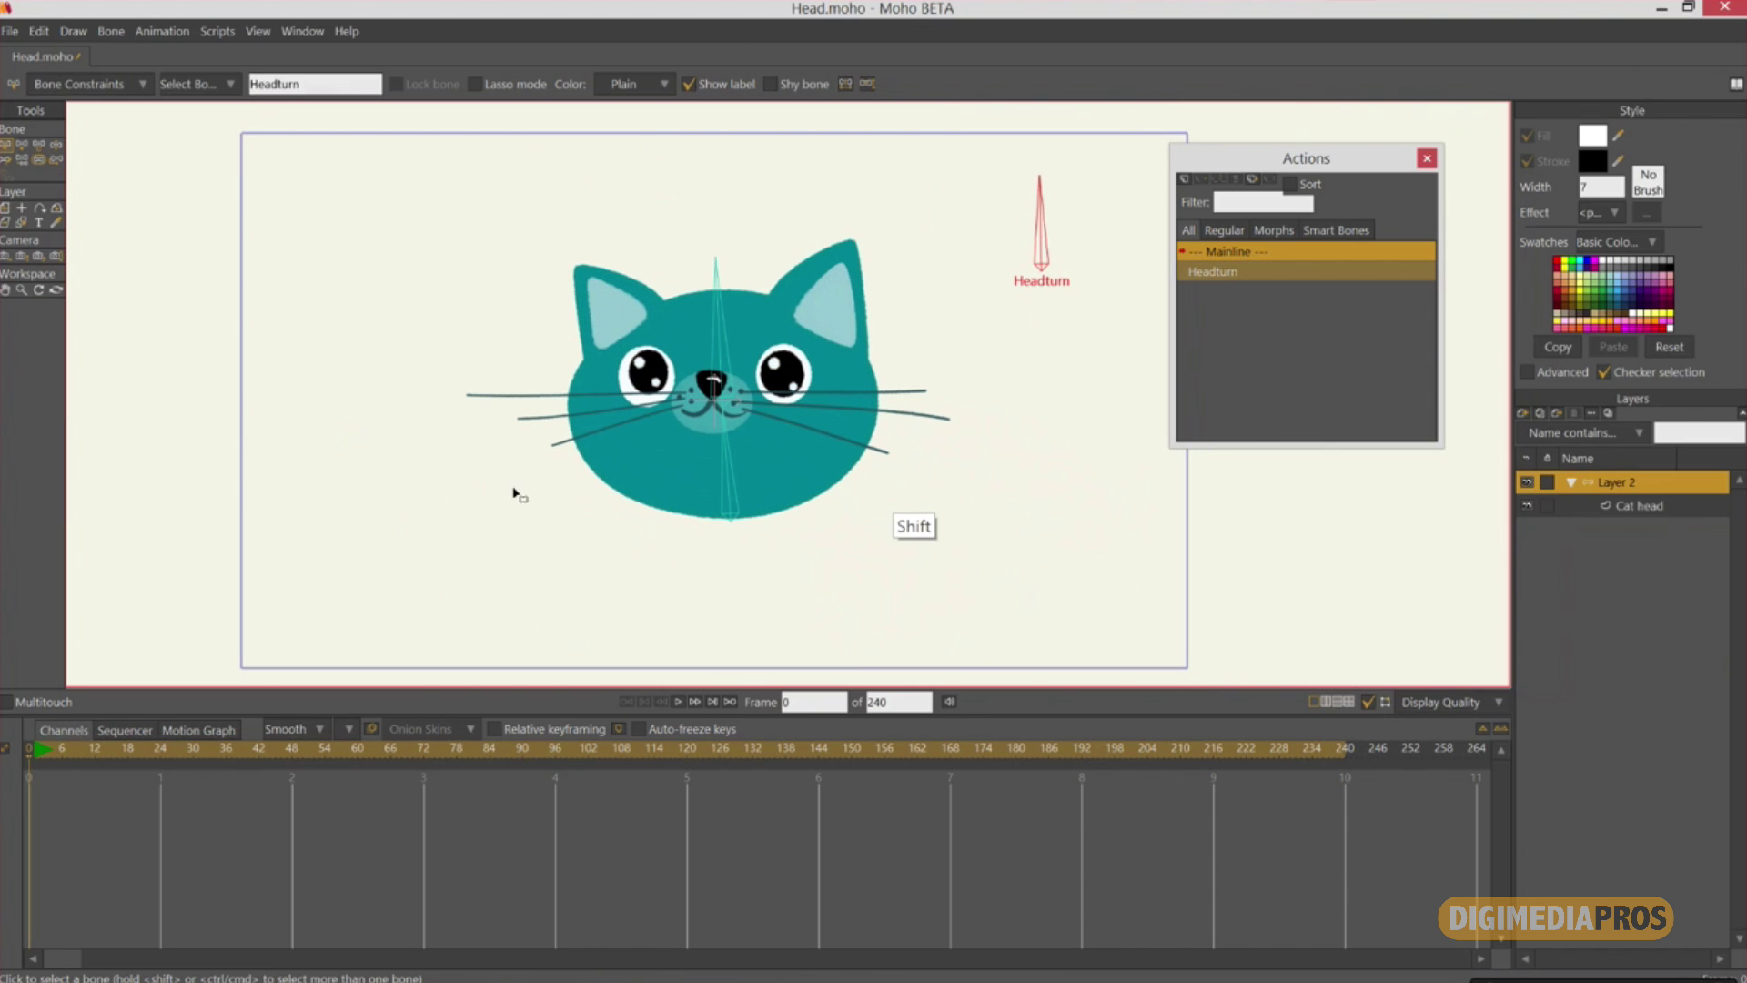
{"action": "left_click", "coordinate": [56, 146]}
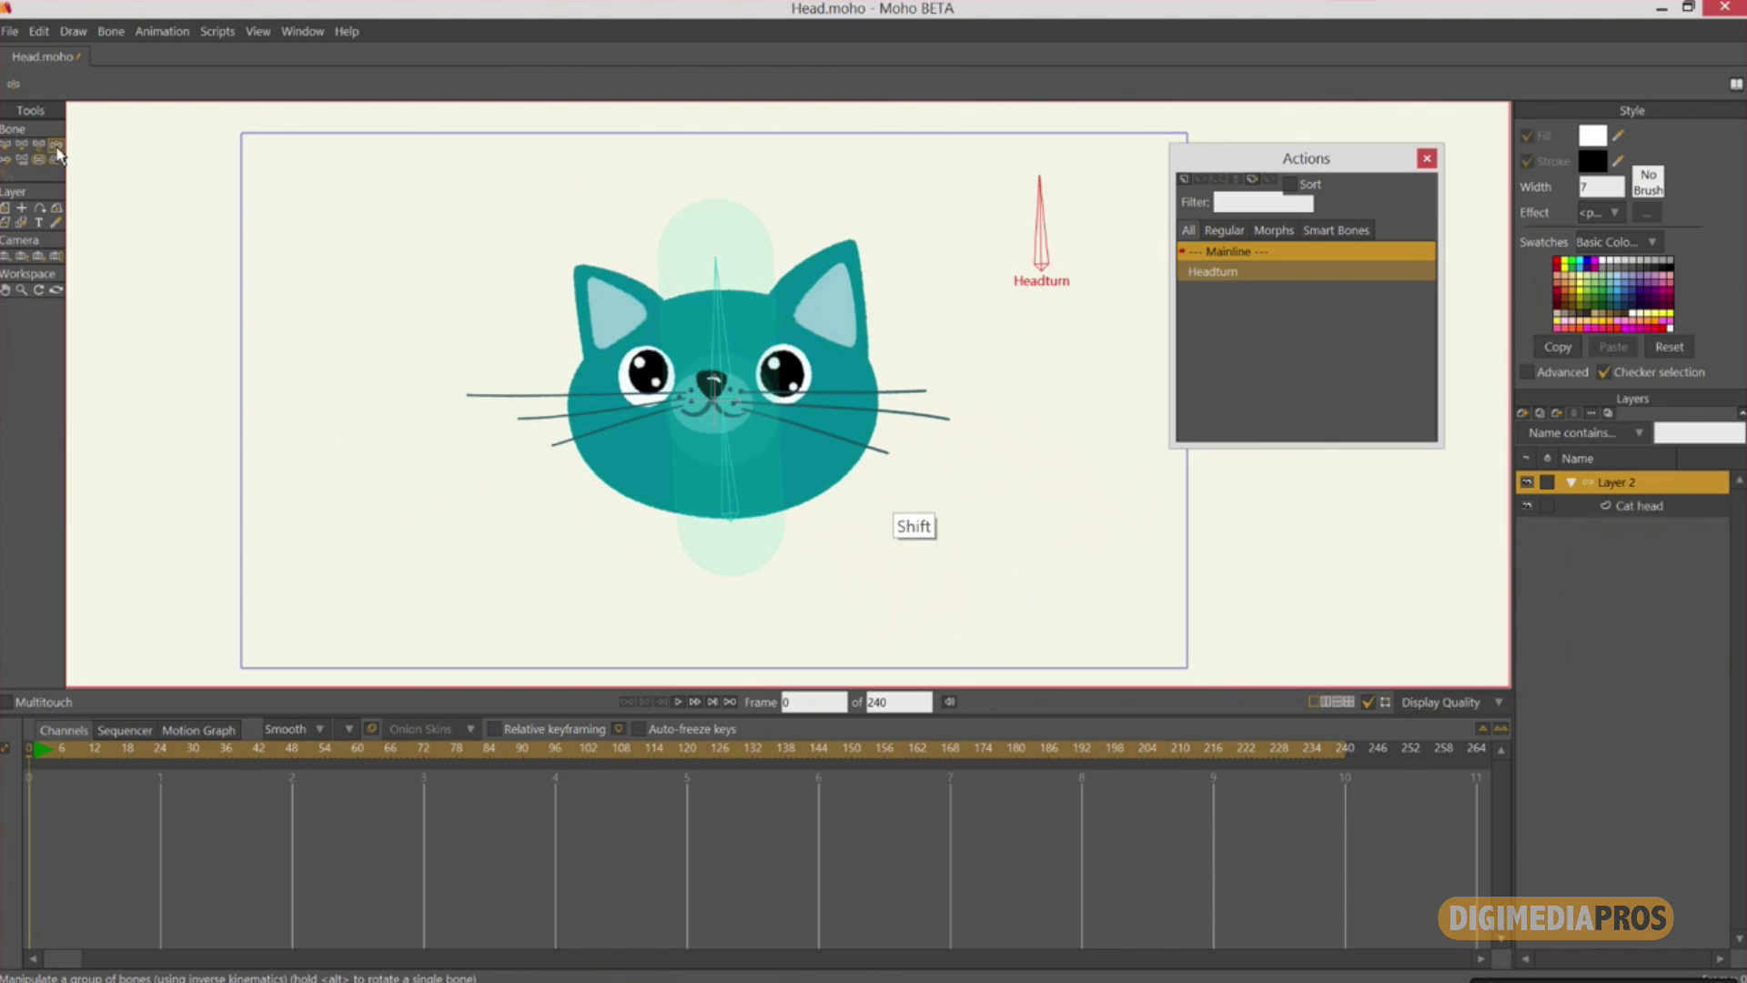
{"action": "mouse_move", "coordinate": [1044, 200]}
{"action": "left_mouse_down"}
{"action": "mouse_move", "coordinate": [1037, 184]}
{"action": "mouse_move", "coordinate": [991, 206]}
{"action": "mouse_move", "coordinate": [940, 276]}
{"action": "mouse_move", "coordinate": [1037, 175]}
{"action": "mouse_move", "coordinate": [947, 271]}
{"action": "mouse_move", "coordinate": [1078, 192]}
{"action": "mouse_move", "coordinate": [977, 222]}
{"action": "mouse_move", "coordinate": [1073, 194]}
{"action": "mouse_move", "coordinate": [1014, 207]}
{"action": "left_mouse_up"}
At frame 24 of the Mainline, rotate the Headturn bone toward the head and scrub through the animation.
{"action": "left_click_drag", "start_coordinate": [40, 750], "coordinate": [165, 780]}
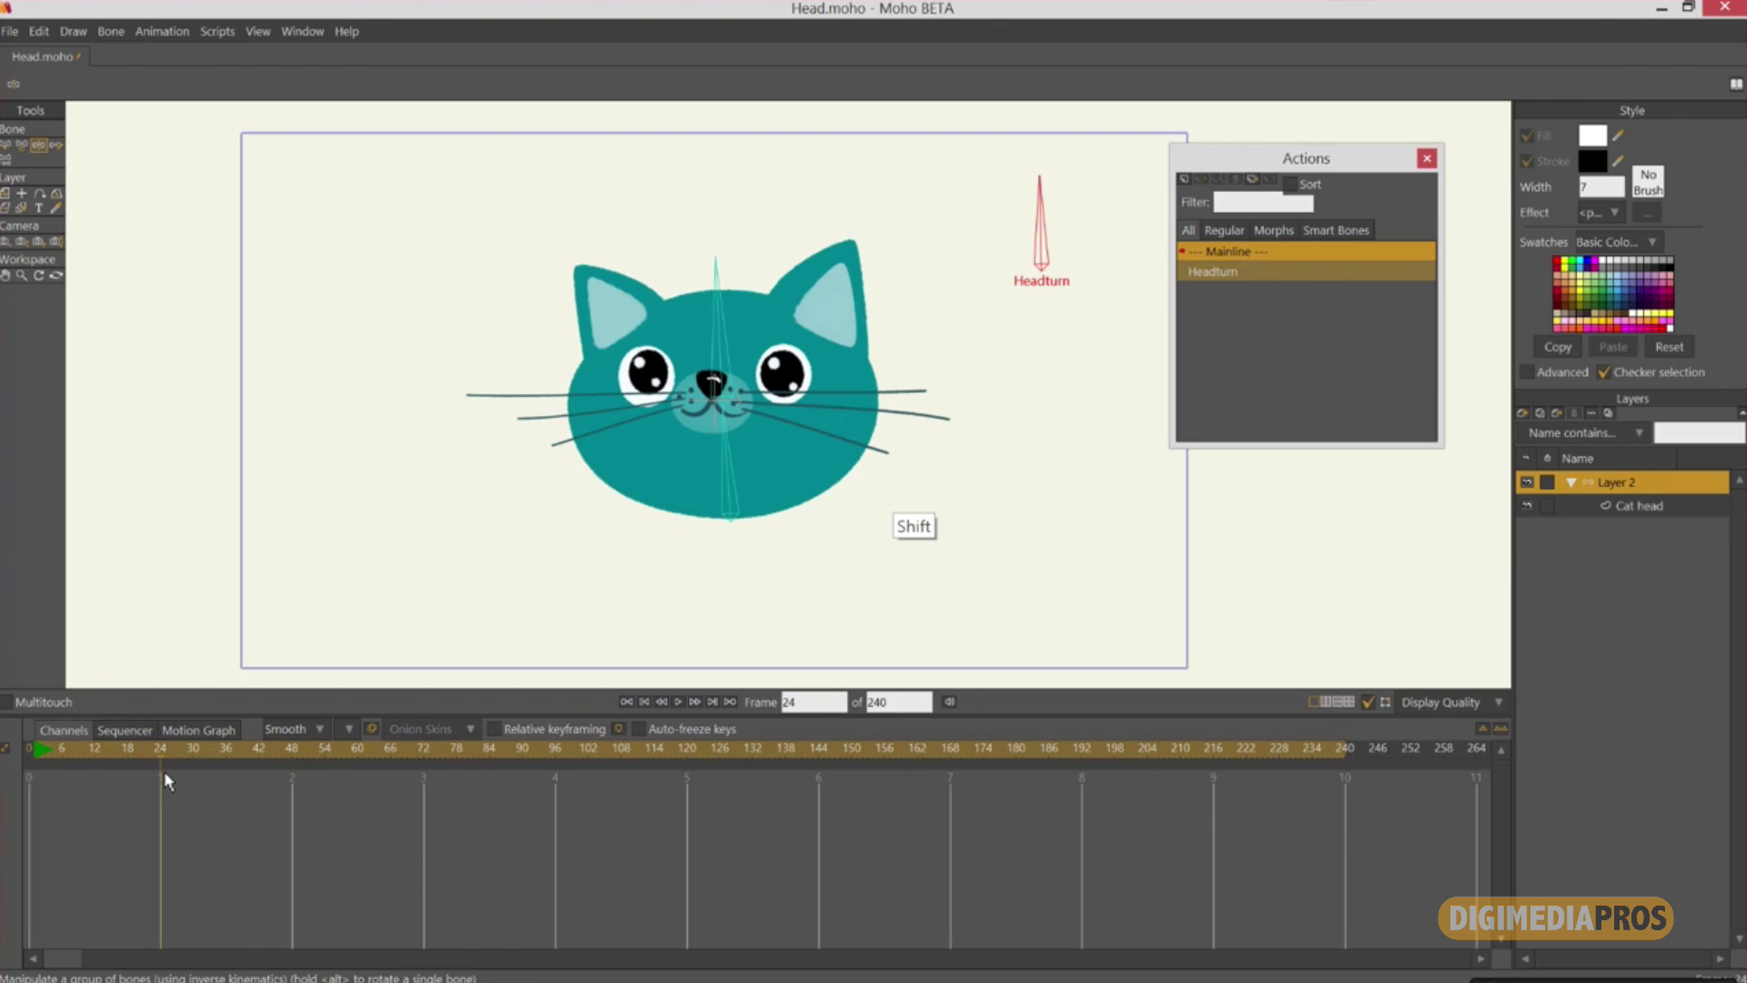
{"action": "left_click_drag", "start_coordinate": [1043, 204], "coordinate": [913, 239]}
{"action": "left_click_drag", "start_coordinate": [160, 750], "coordinate": [142, 799]}
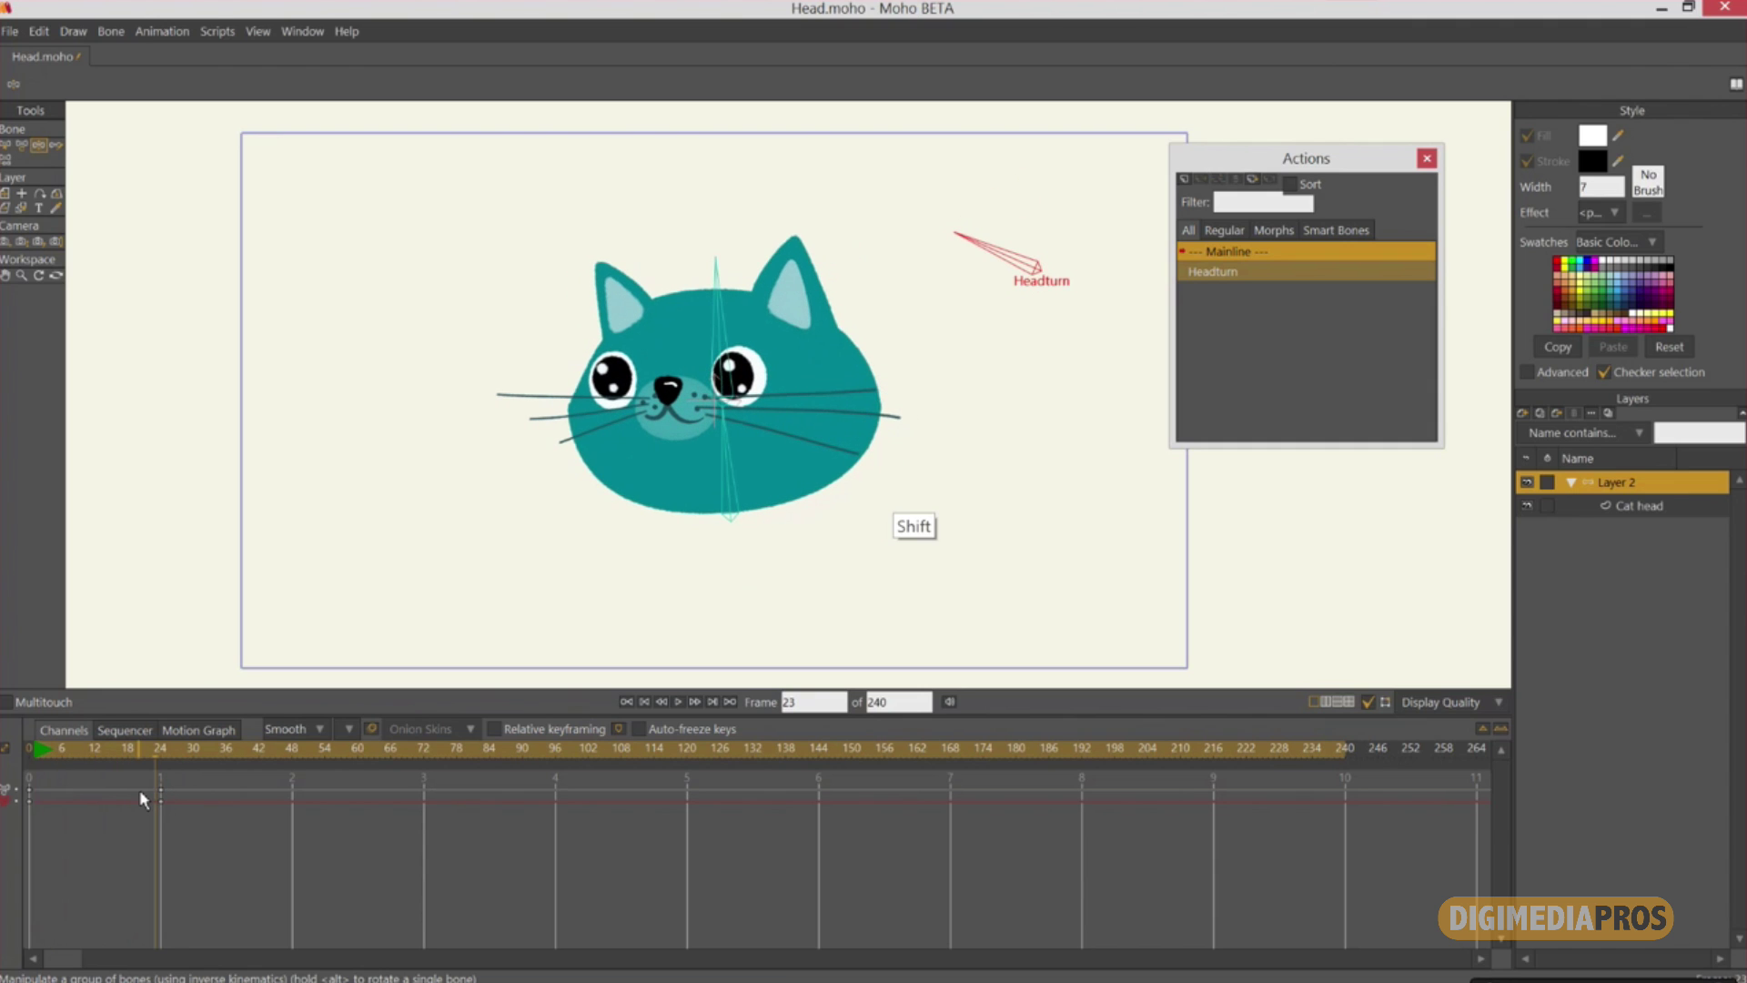
At frame 40, rotate the Headturn bone and the upper head bone together to combine the head turn with a tilt.
{"action": "left_click_drag", "start_coordinate": [47, 757], "coordinate": [249, 764]}
{"action": "left_click_drag", "start_coordinate": [980, 249], "coordinate": [1046, 205]}
{"action": "left_click_drag", "start_coordinate": [745, 272], "coordinate": [800, 308]}
{"action": "left_click_drag", "start_coordinate": [1044, 187], "coordinate": [949, 262]}
{"action": "left_click_drag", "start_coordinate": [797, 298], "coordinate": [745, 241]}
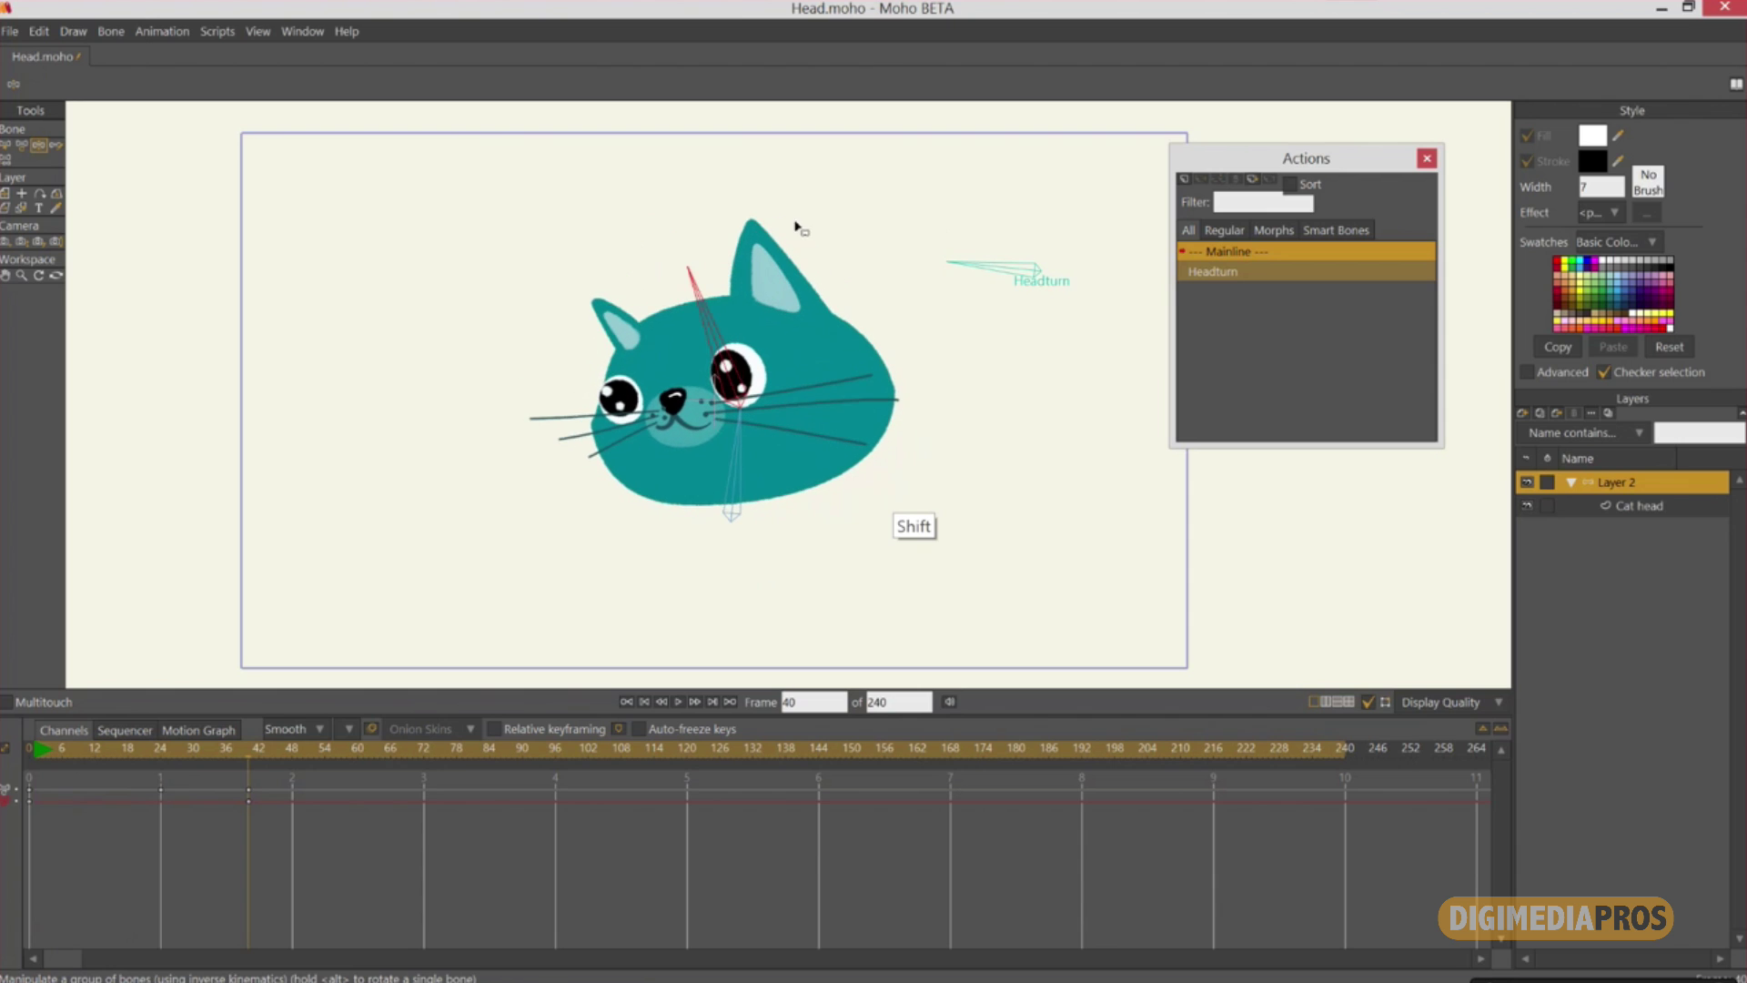
{"action": "left_click_drag", "start_coordinate": [964, 260], "coordinate": [1033, 179]}
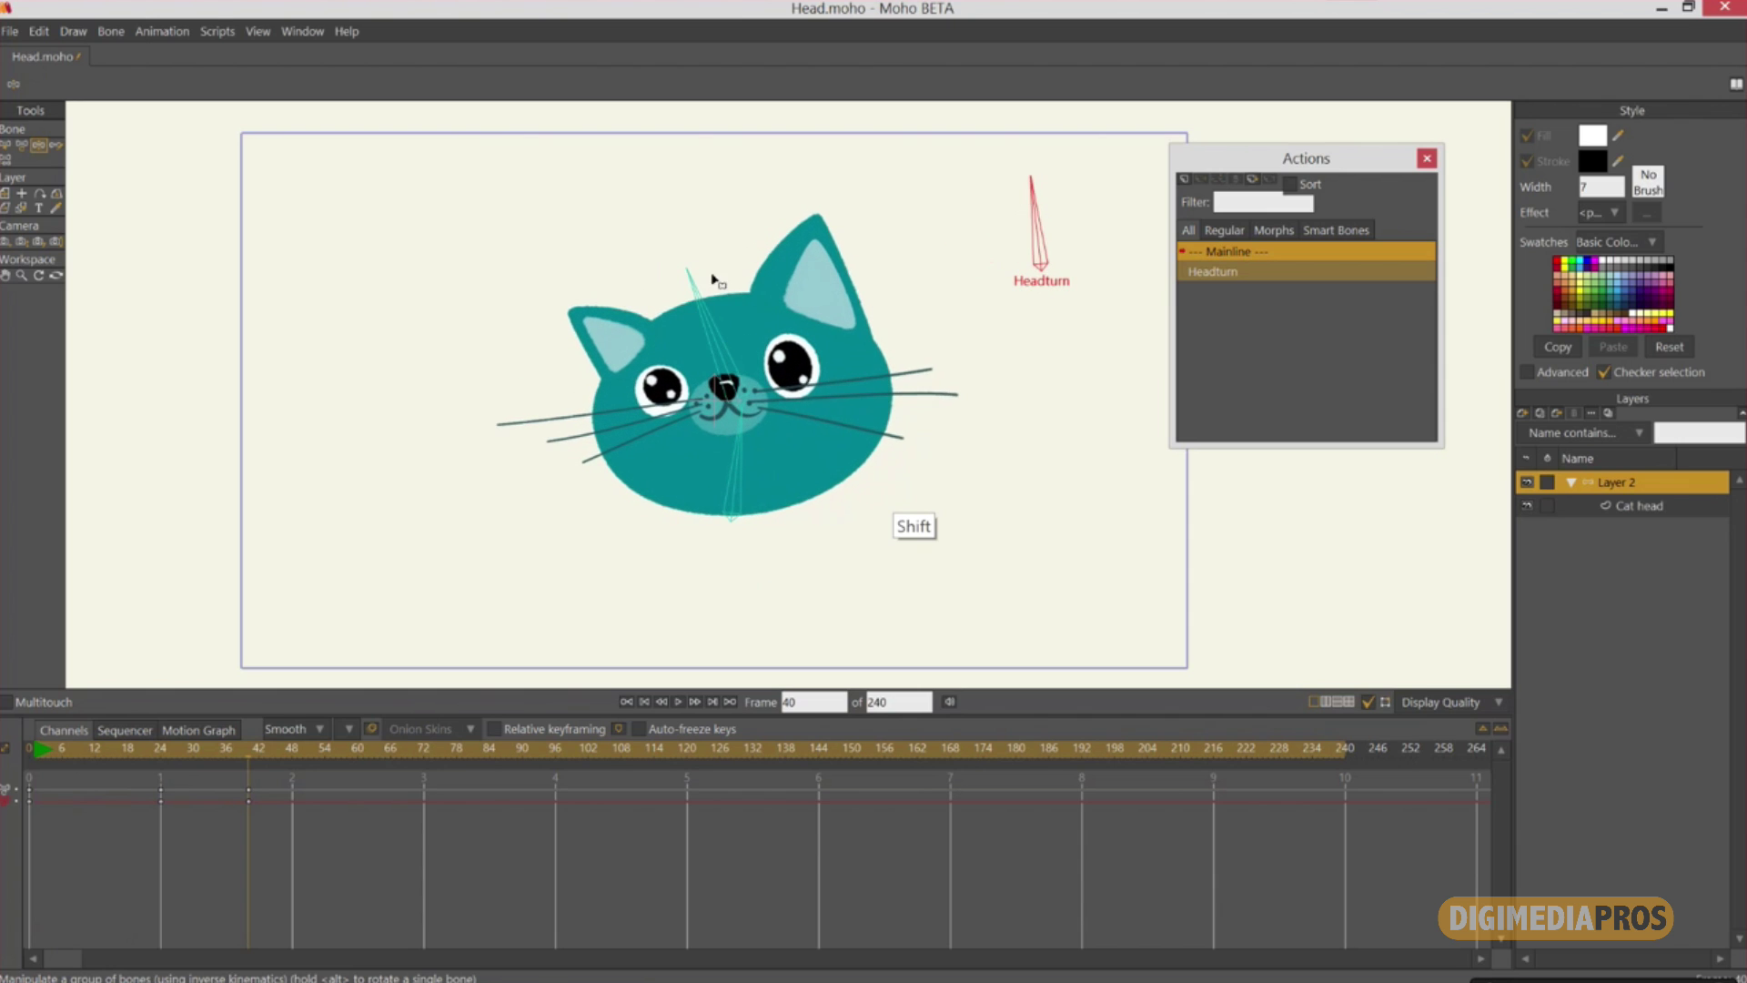
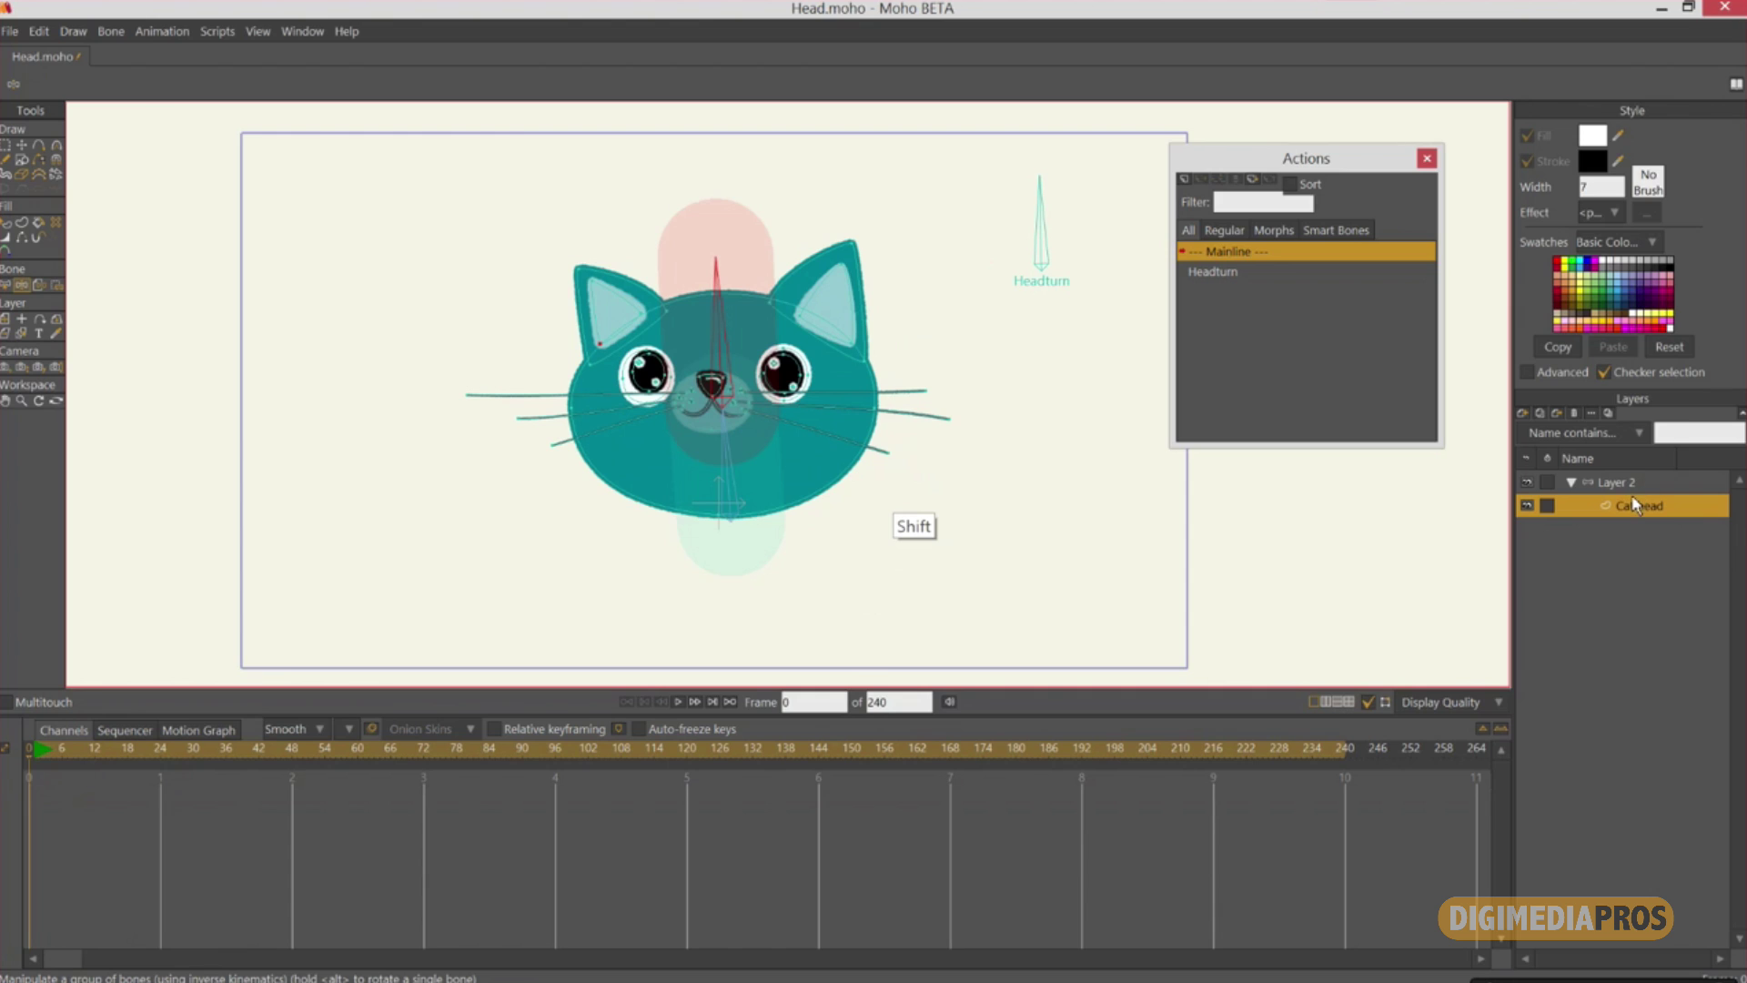
Add a new bone layer above Layer 2 and name it mouse.
{"action": "left_click", "coordinate": [1629, 494]}
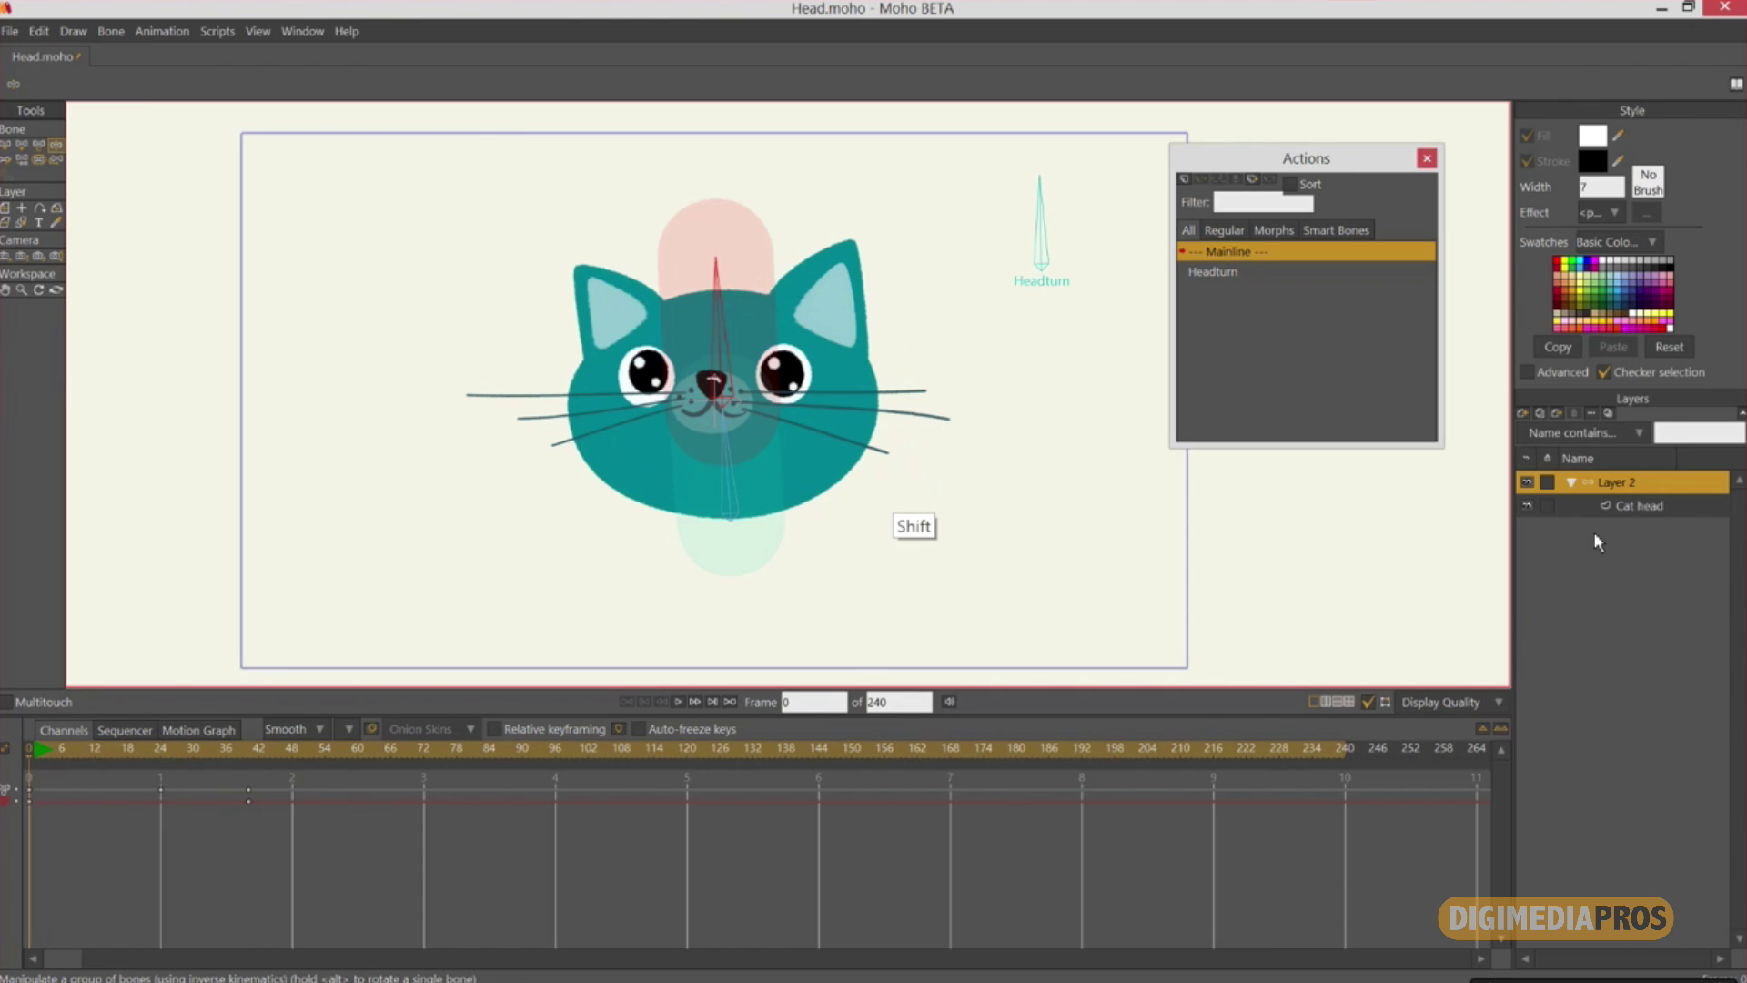
{"action": "left_click", "coordinate": [1536, 412]}
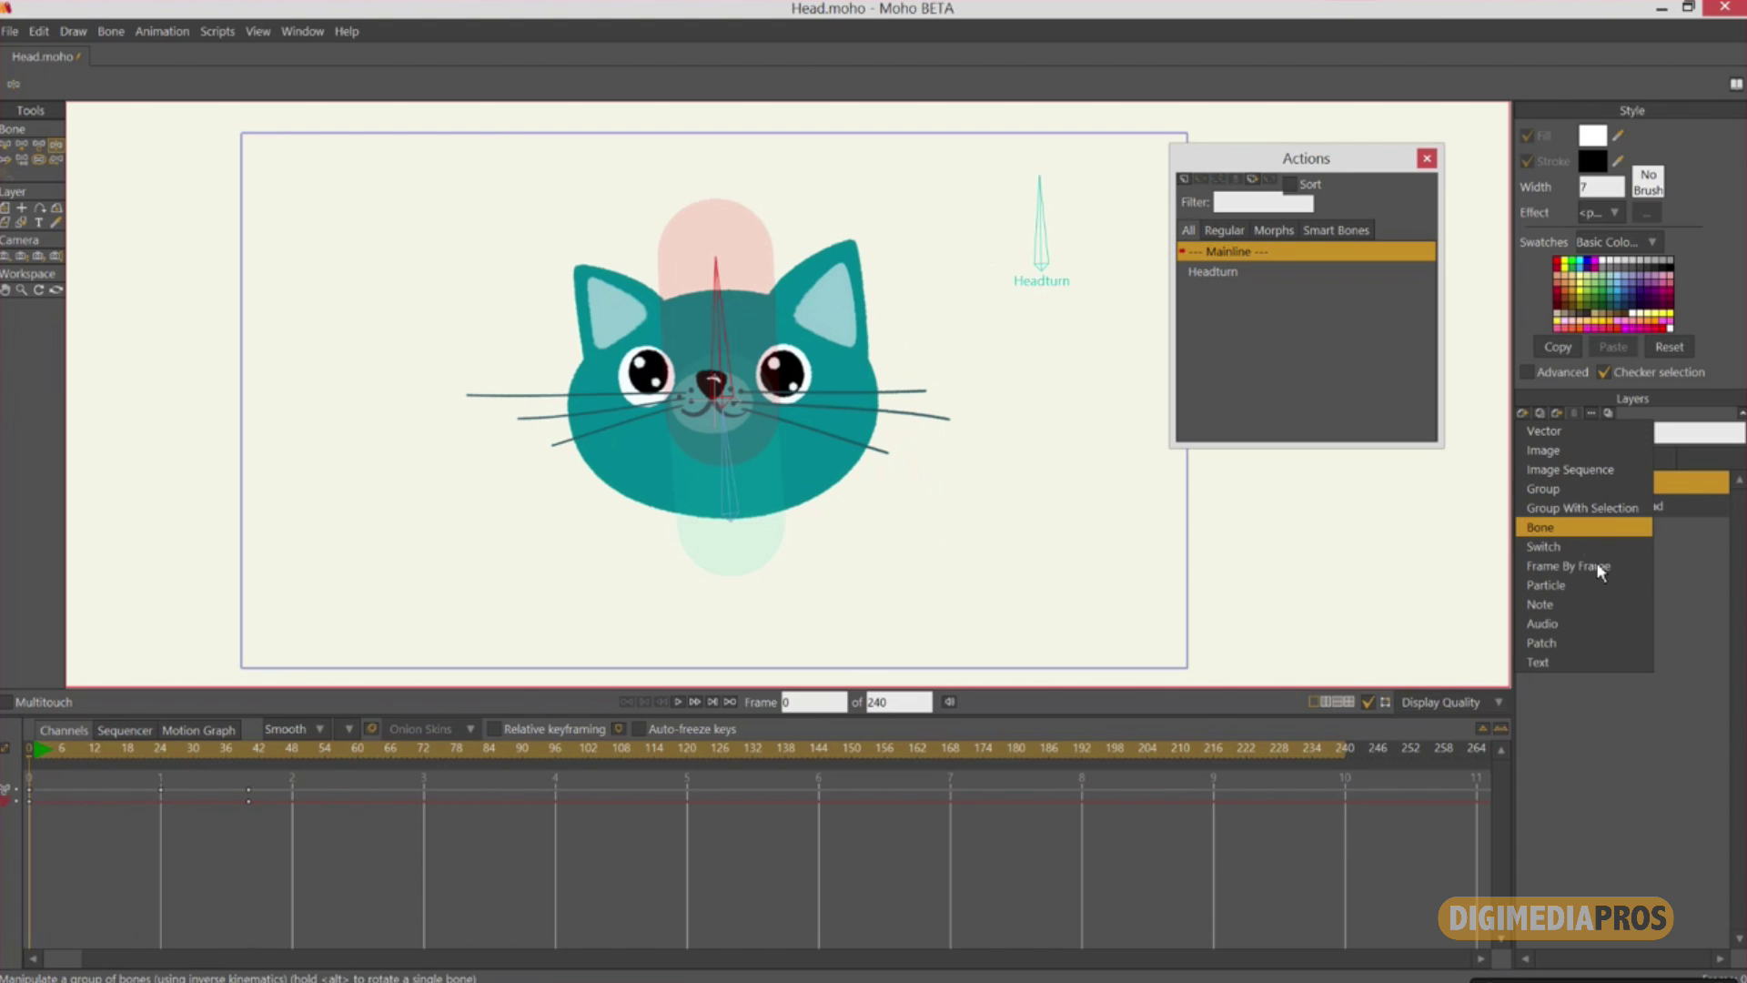
{"action": "key", "text": "Escape"}
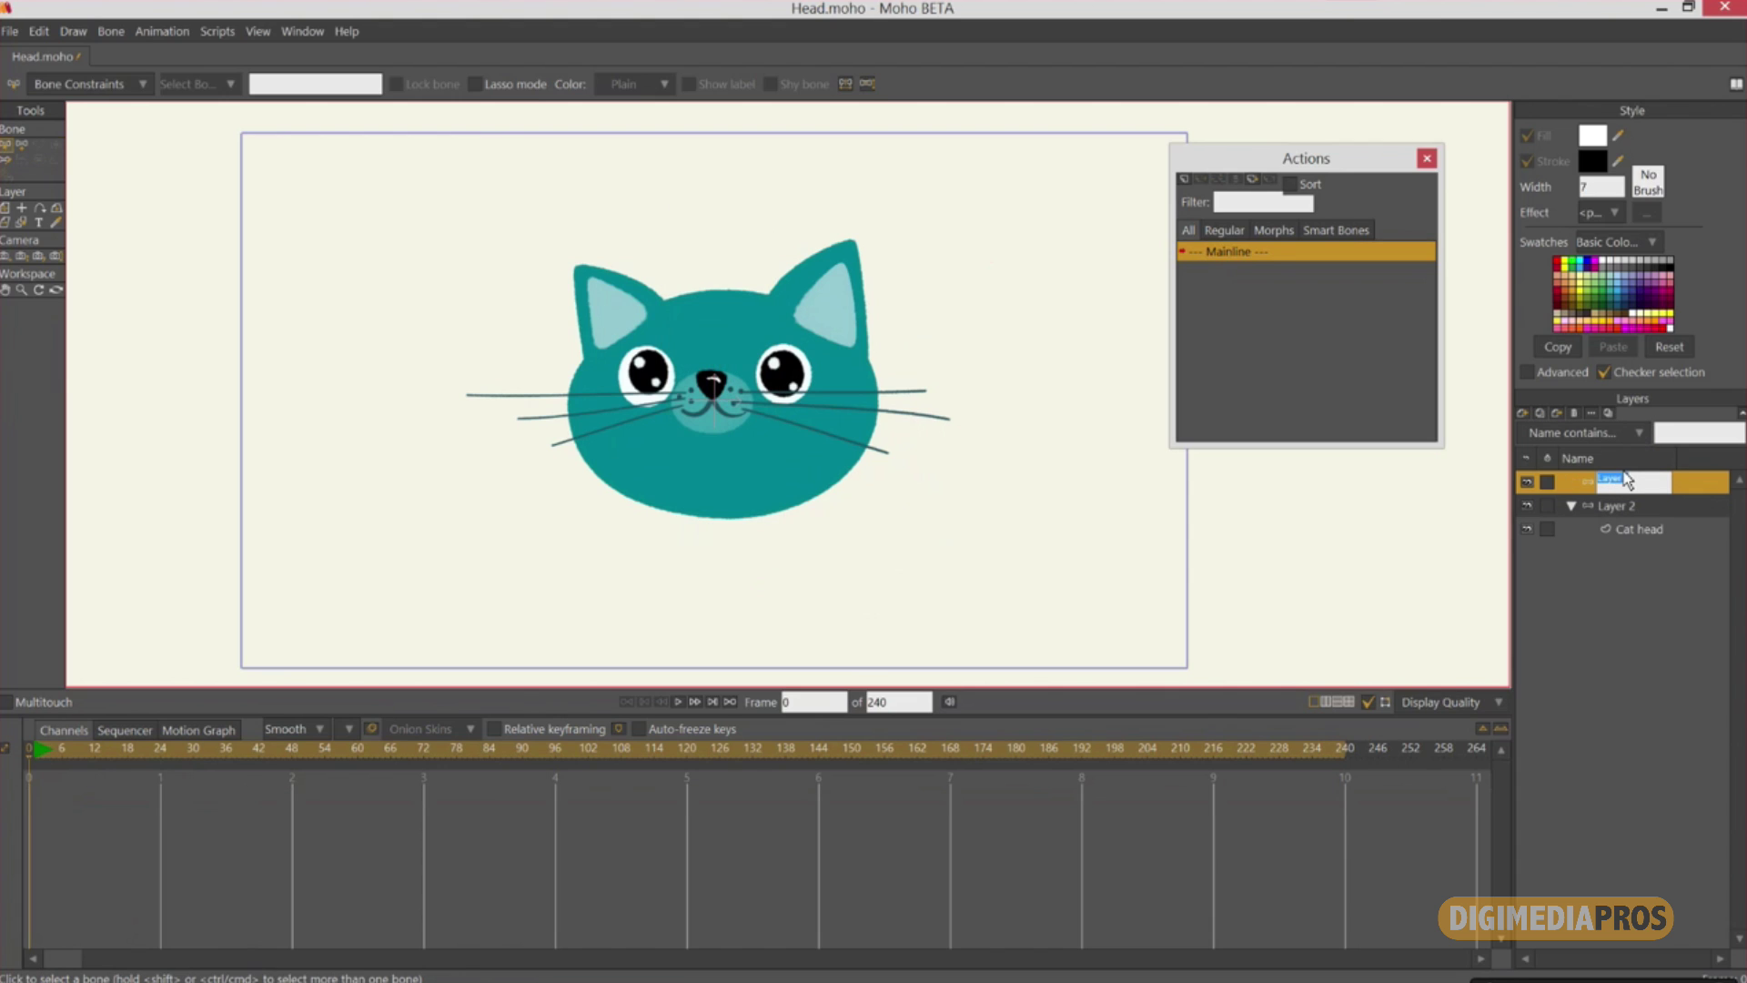
{"action": "type", "text": "mouse"}
Rename the Layer 2 bone layer to cat in its layer settings.
{"action": "left_click", "coordinate": [1625, 512]}
{"action": "double_click", "coordinate": [1619, 515]}
{"action": "type", "text": "cat"}
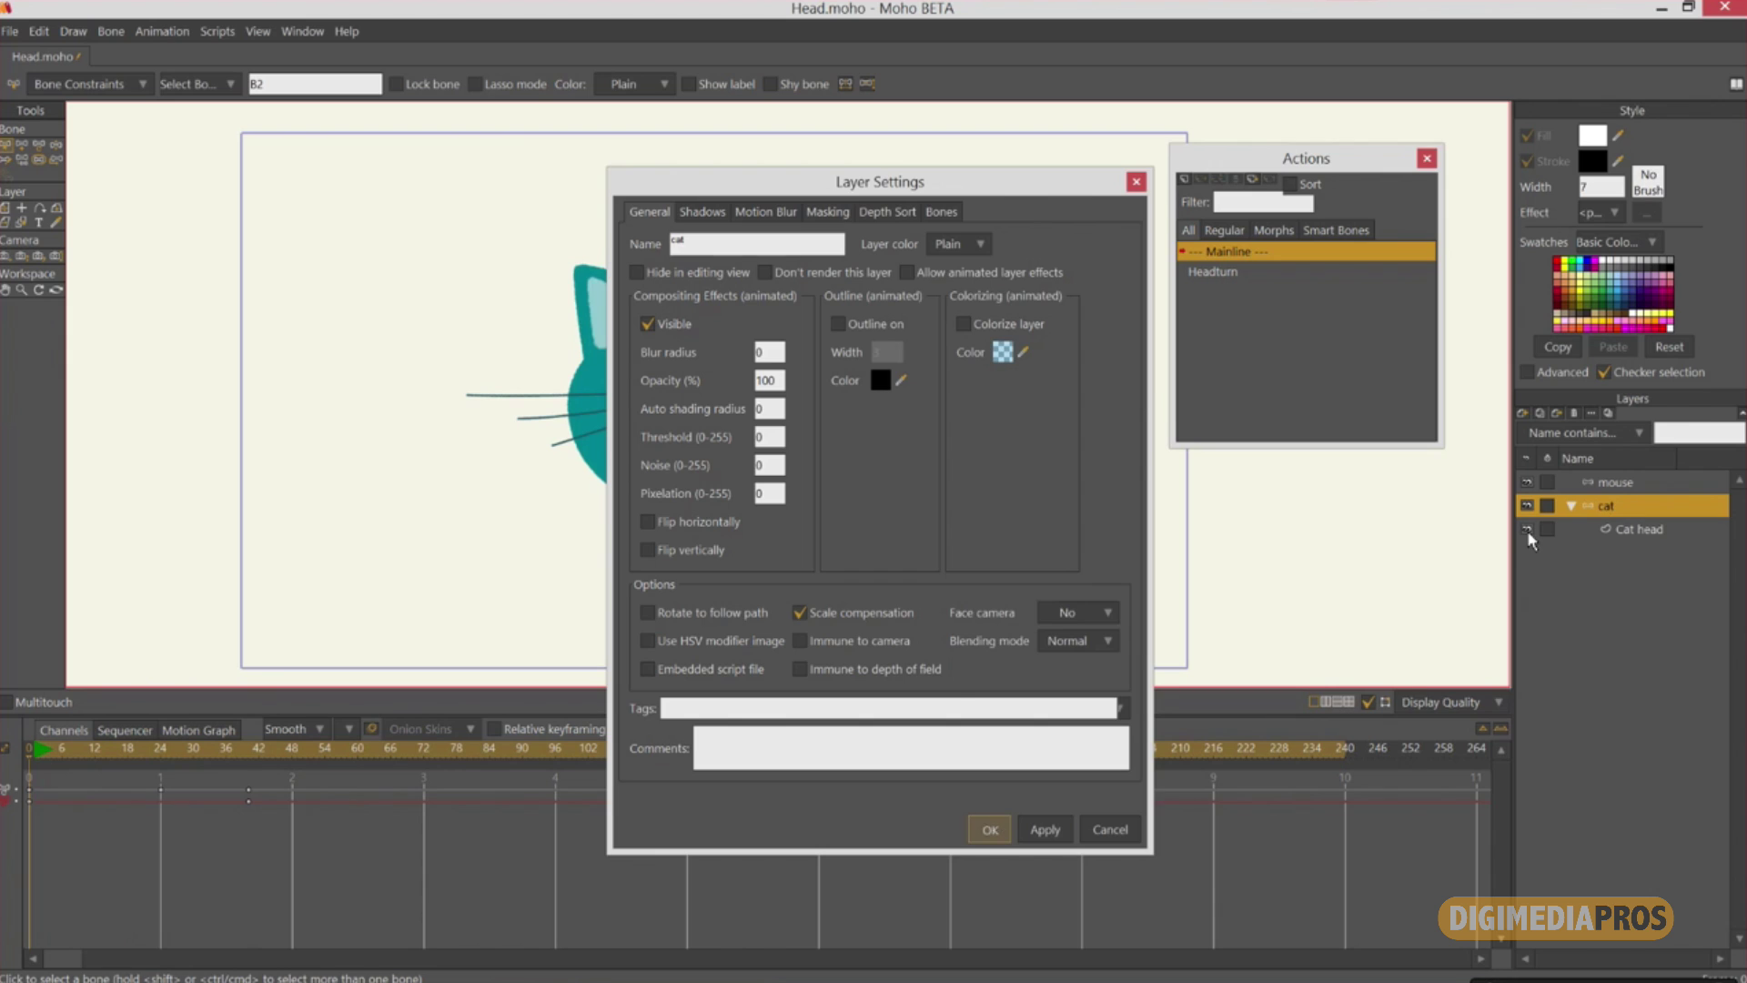
{"action": "left_click", "coordinate": [989, 829]}
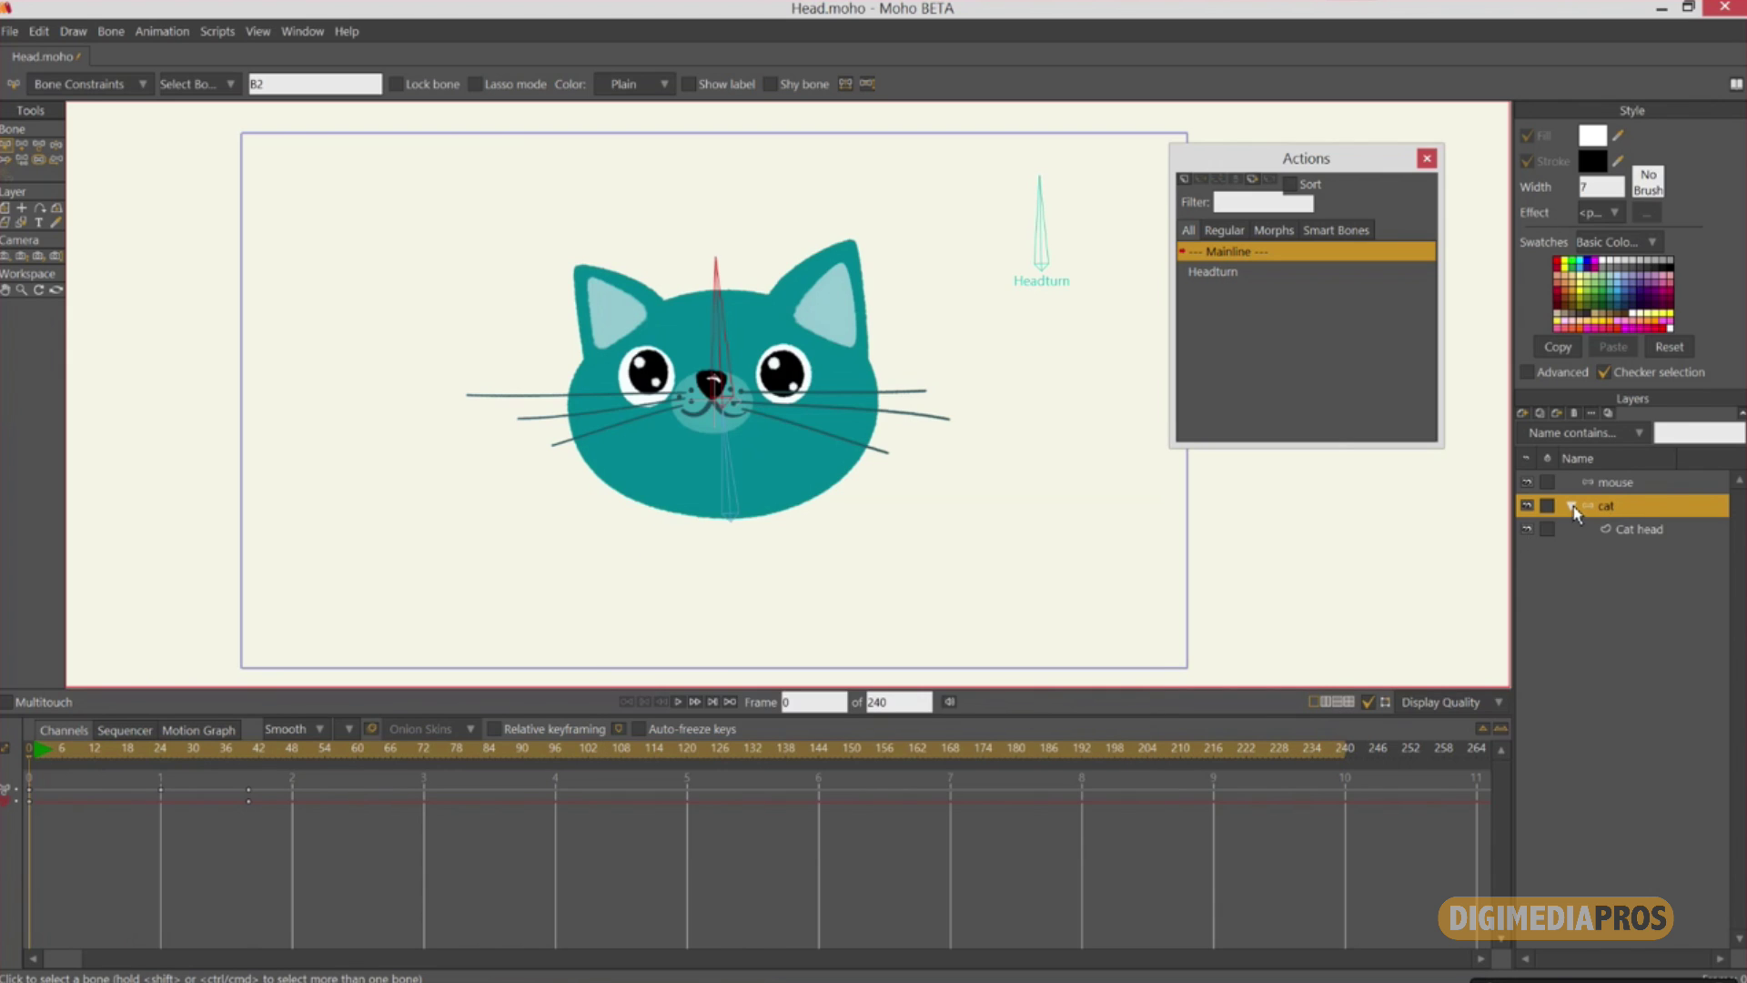
Select the mouse and cat bone layers in turn to compare the actions available to each.
{"action": "left_click", "coordinate": [1630, 483]}
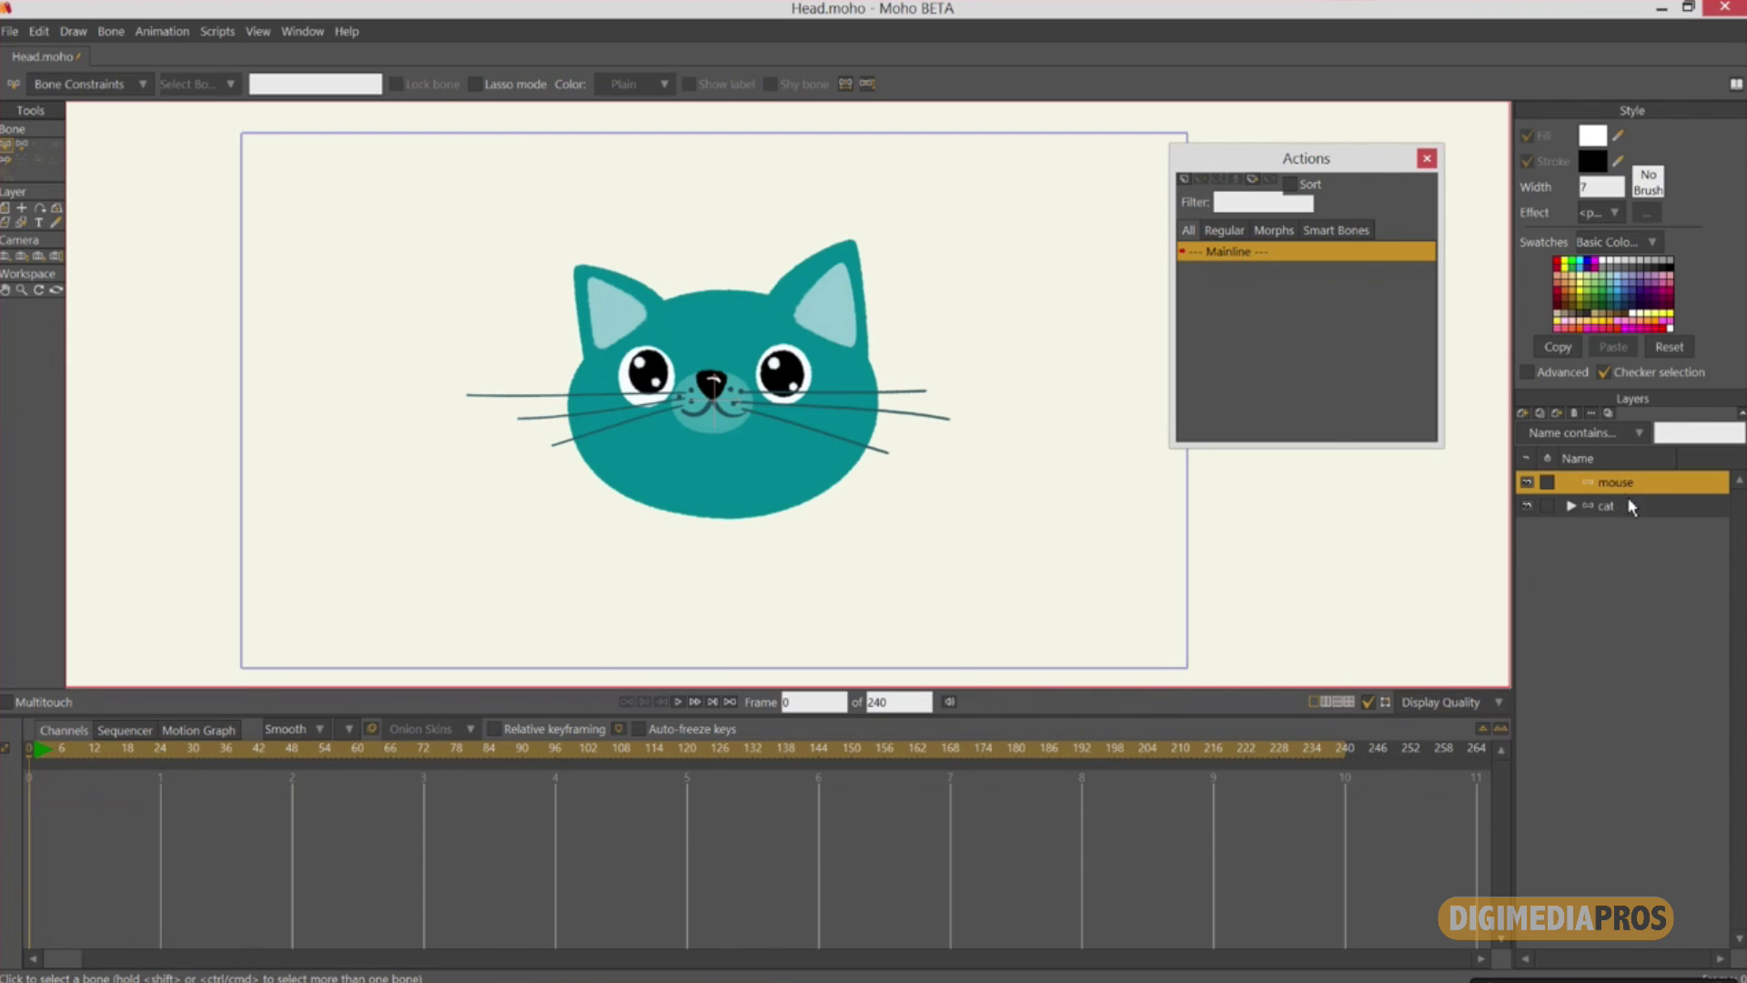
{"action": "left_click", "coordinate": [1632, 510]}
{"action": "left_click", "coordinate": [1622, 490]}
{"action": "left_click", "coordinate": [1621, 501]}
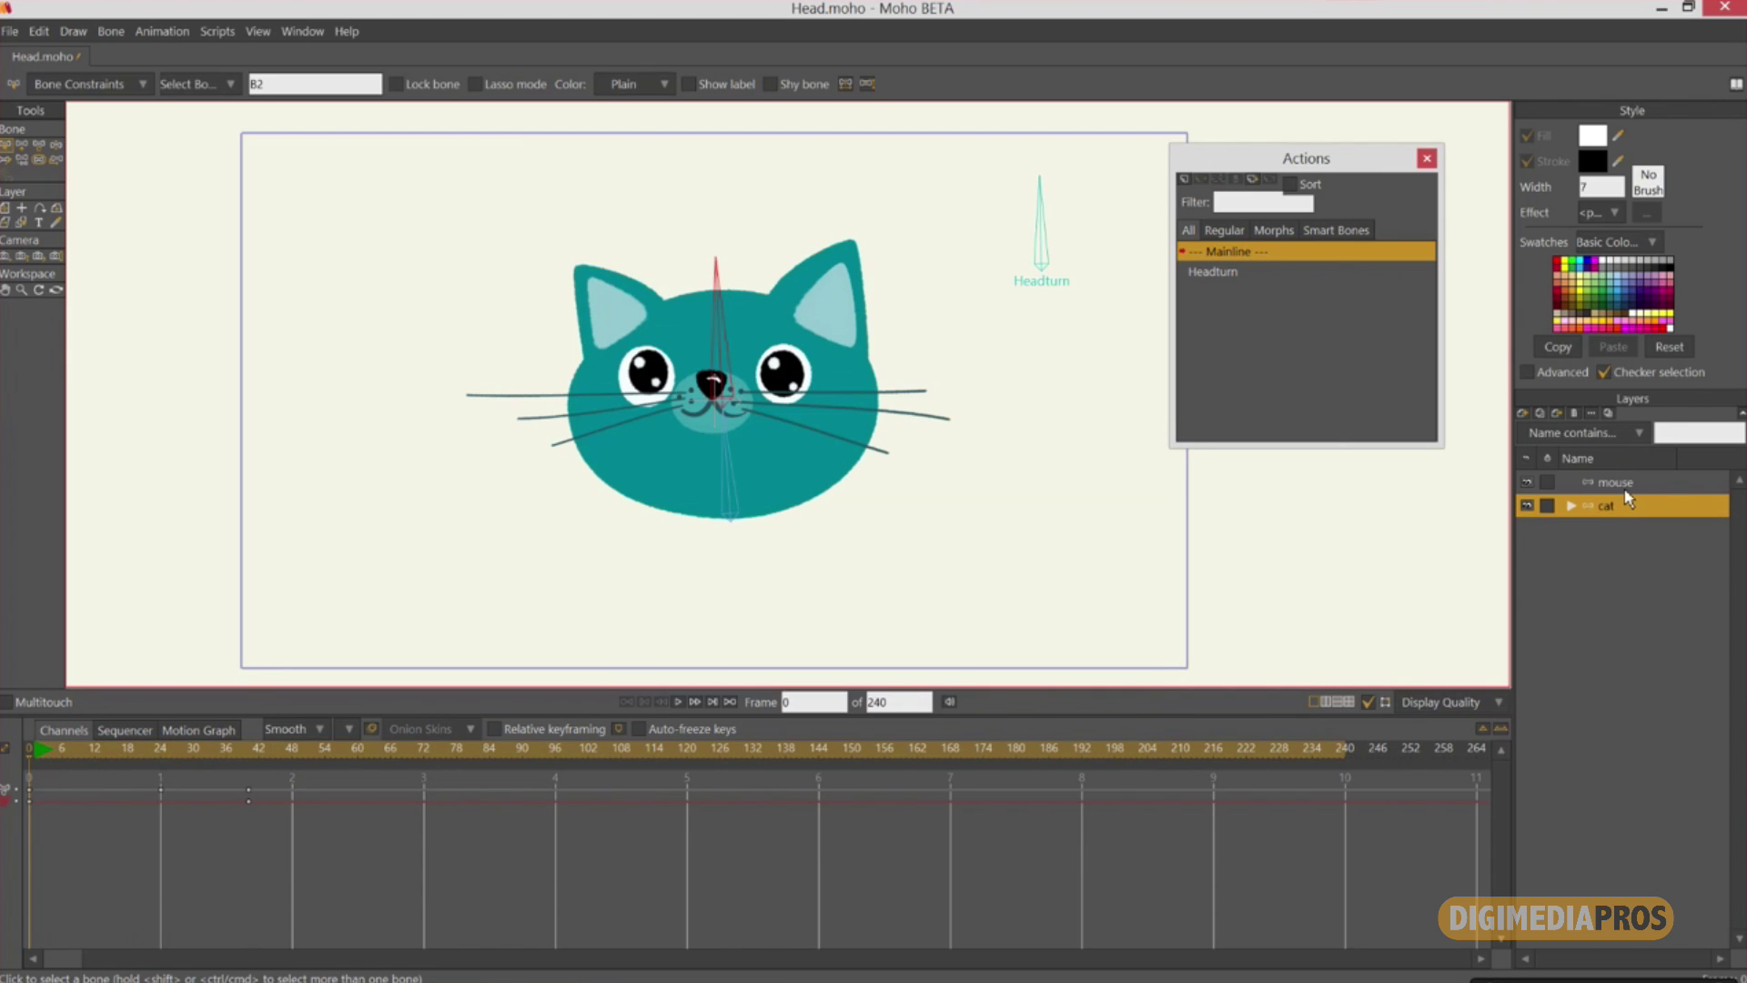
Create a second smart bone action named Headturn 2 for the Headturn bone on the cat layer.
{"action": "left_click", "coordinate": [1619, 484]}
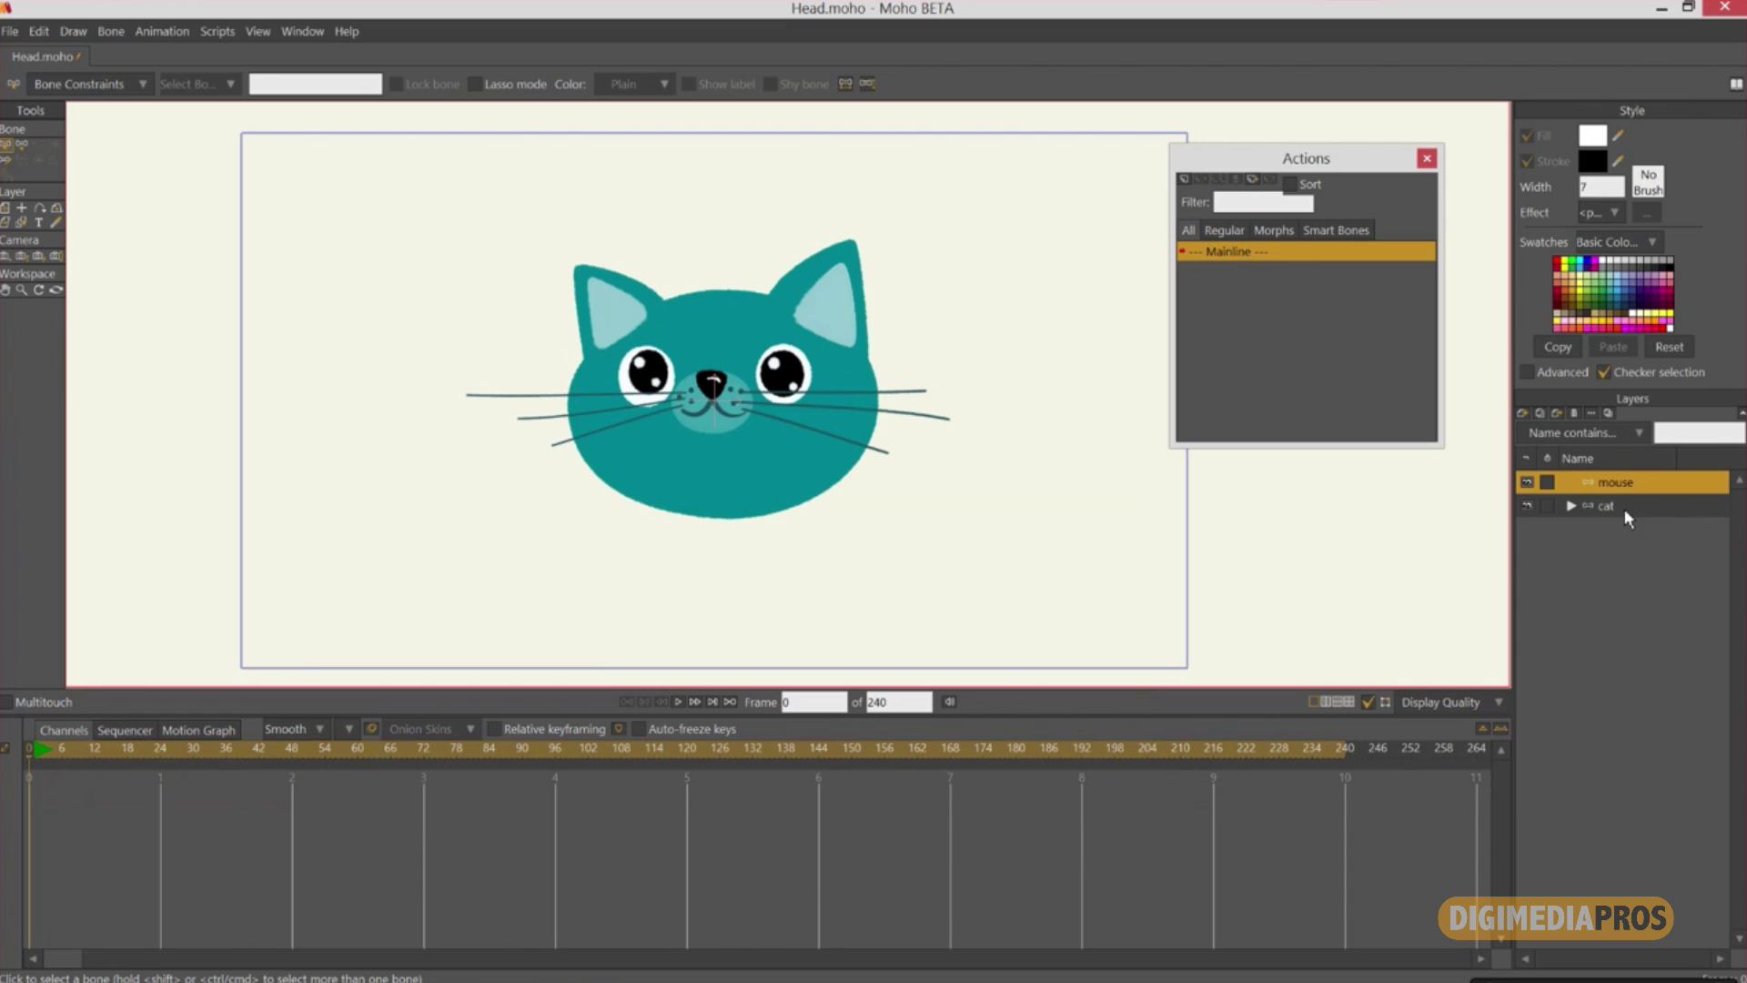
{"action": "left_click", "coordinate": [1611, 509]}
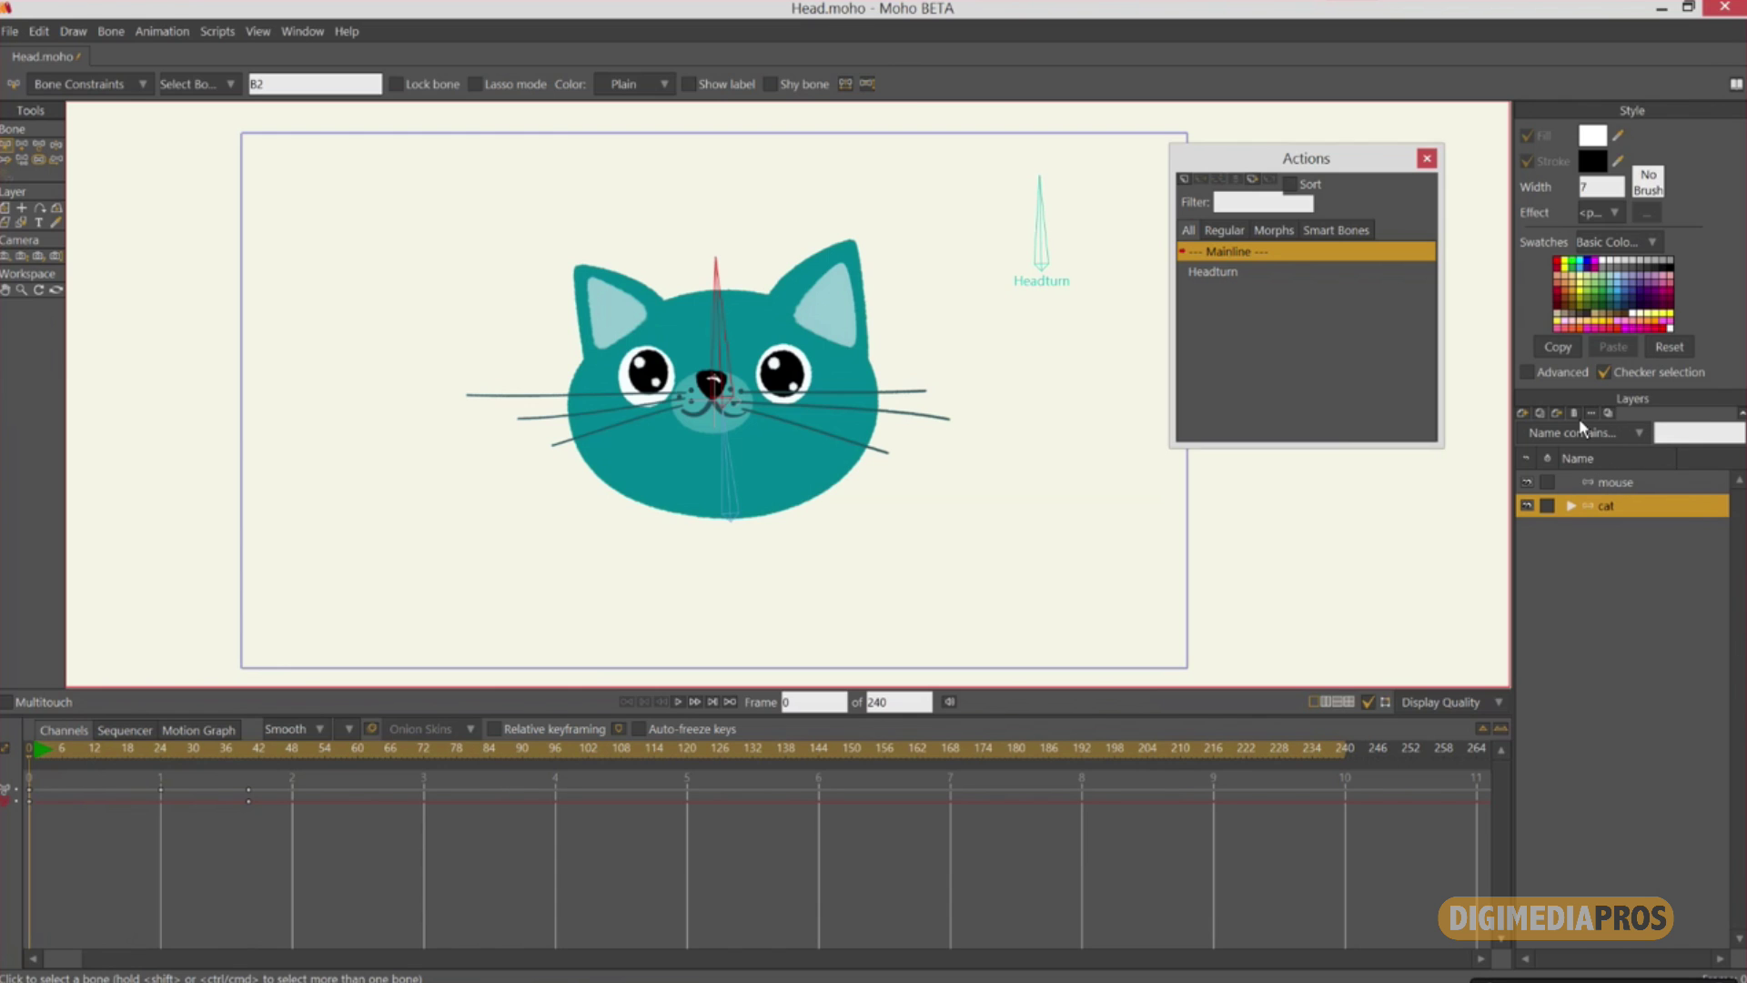
{"action": "left_click", "coordinate": [1047, 266]}
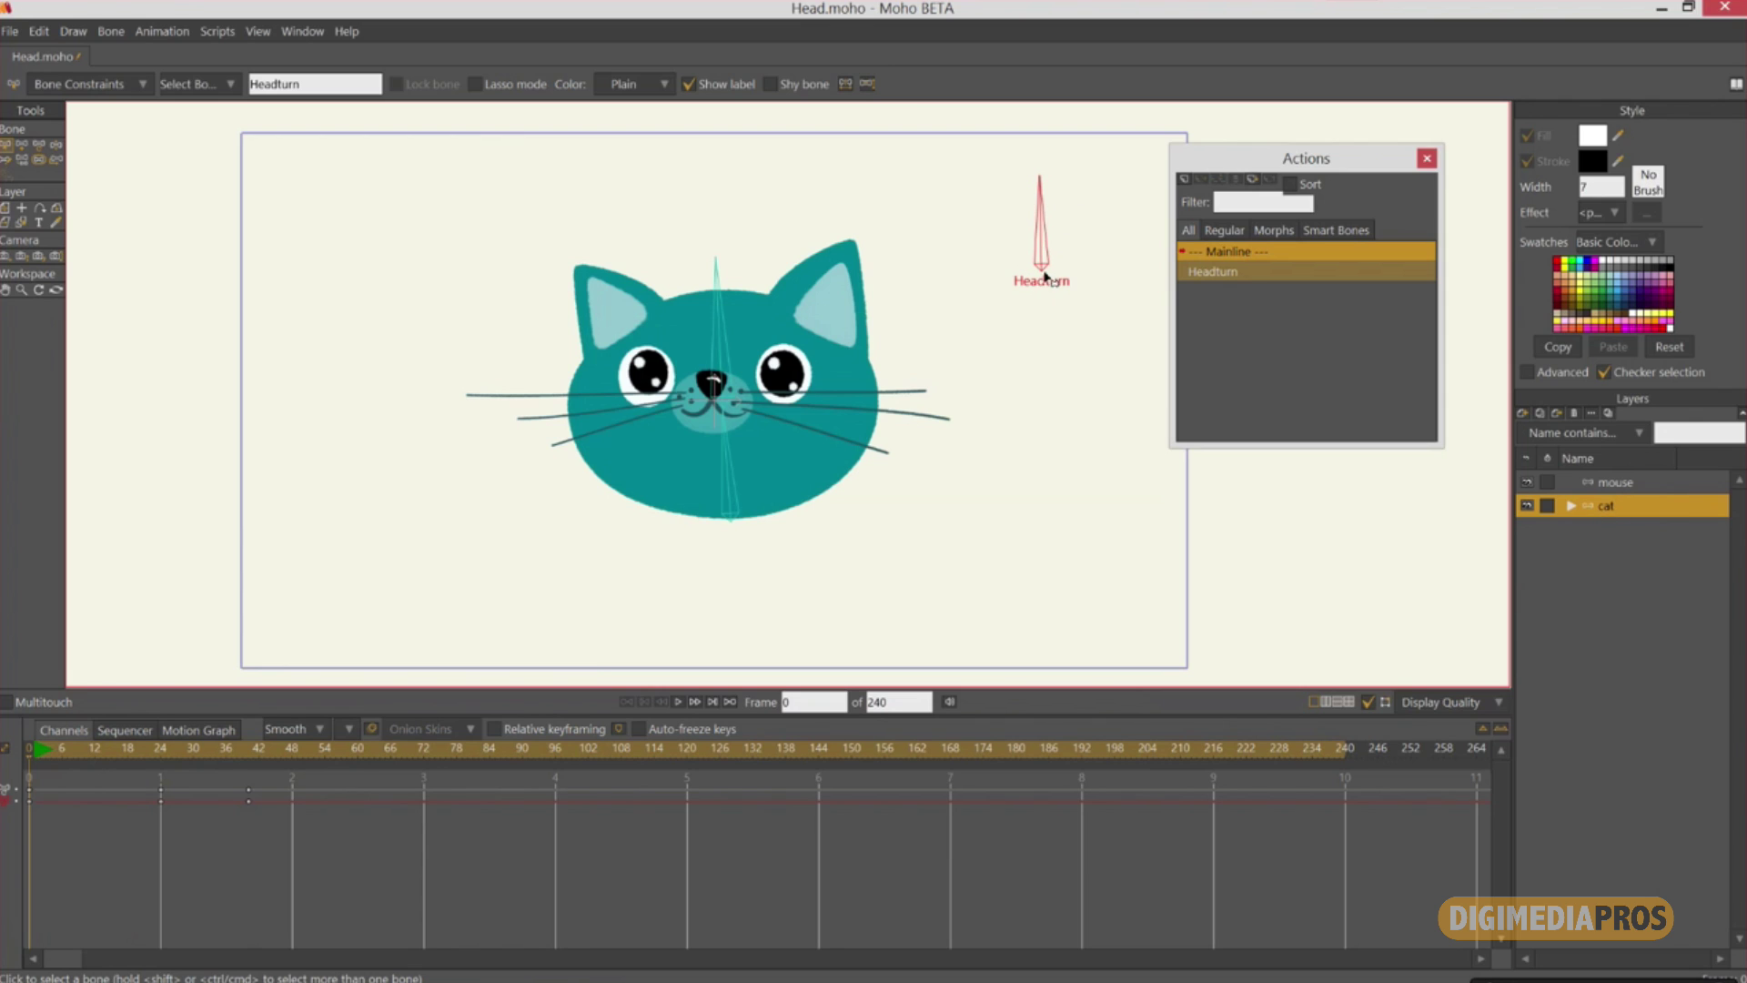
{"action": "left_click", "coordinate": [1184, 180]}
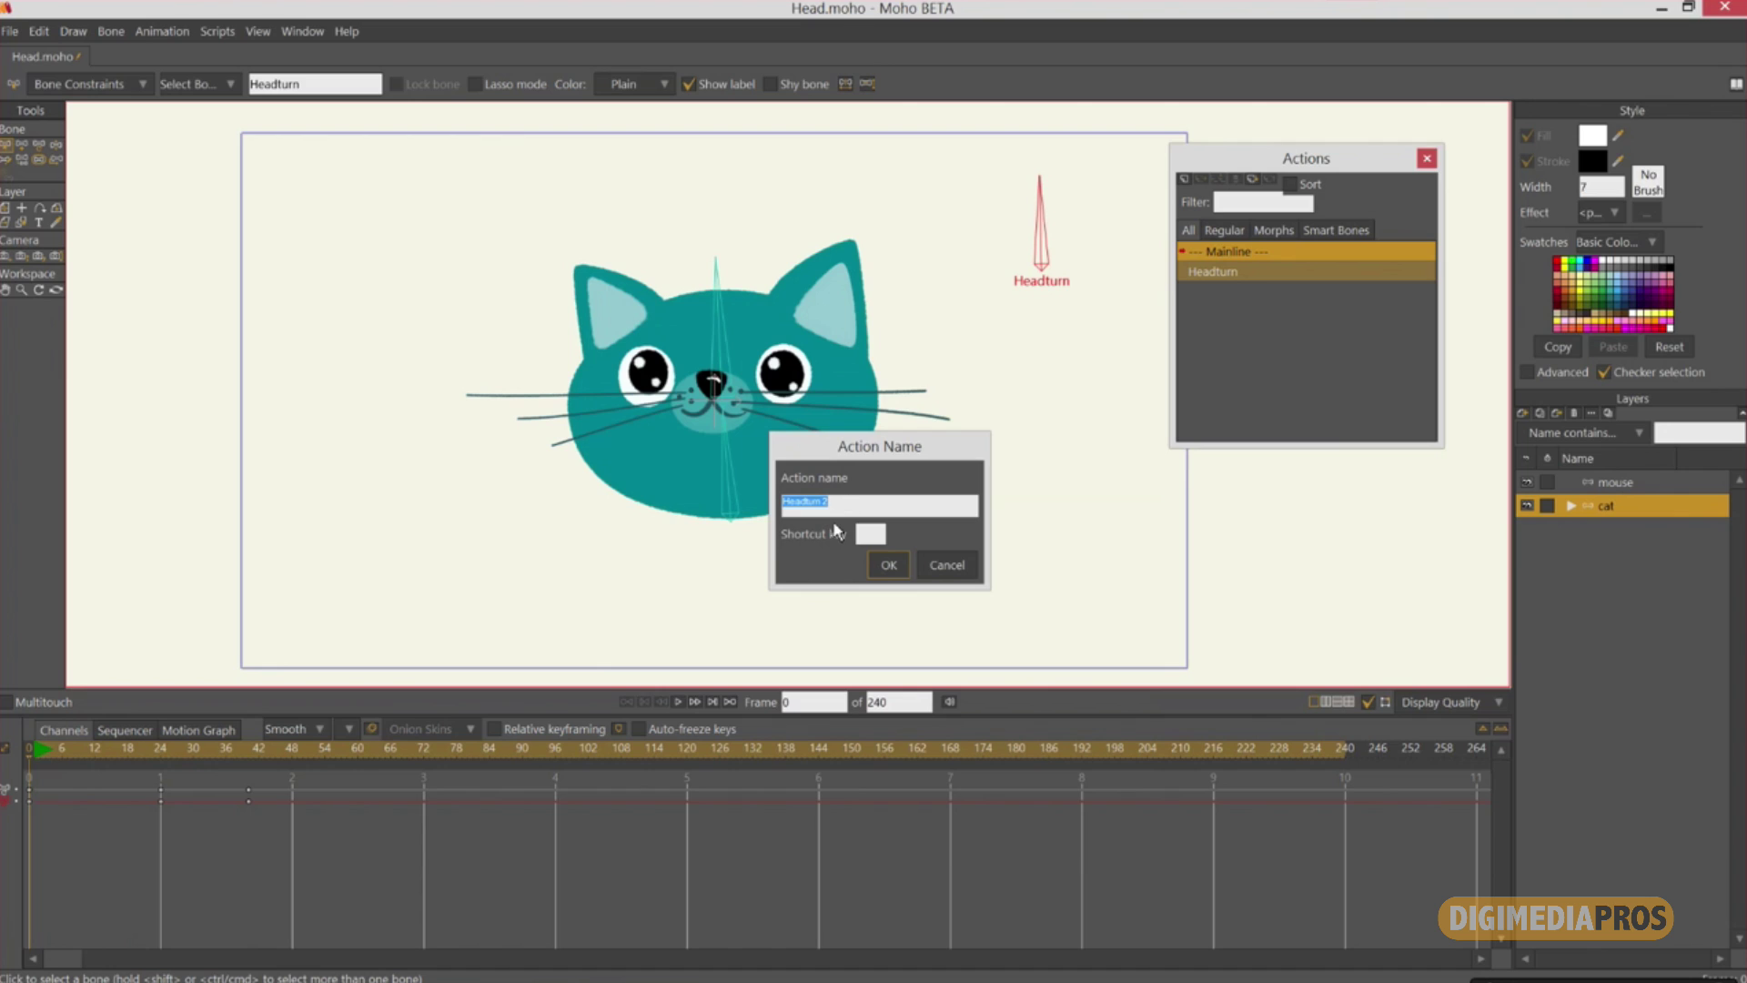
{"action": "left_click", "coordinate": [788, 506]}
{"action": "left_click", "coordinate": [890, 565]}
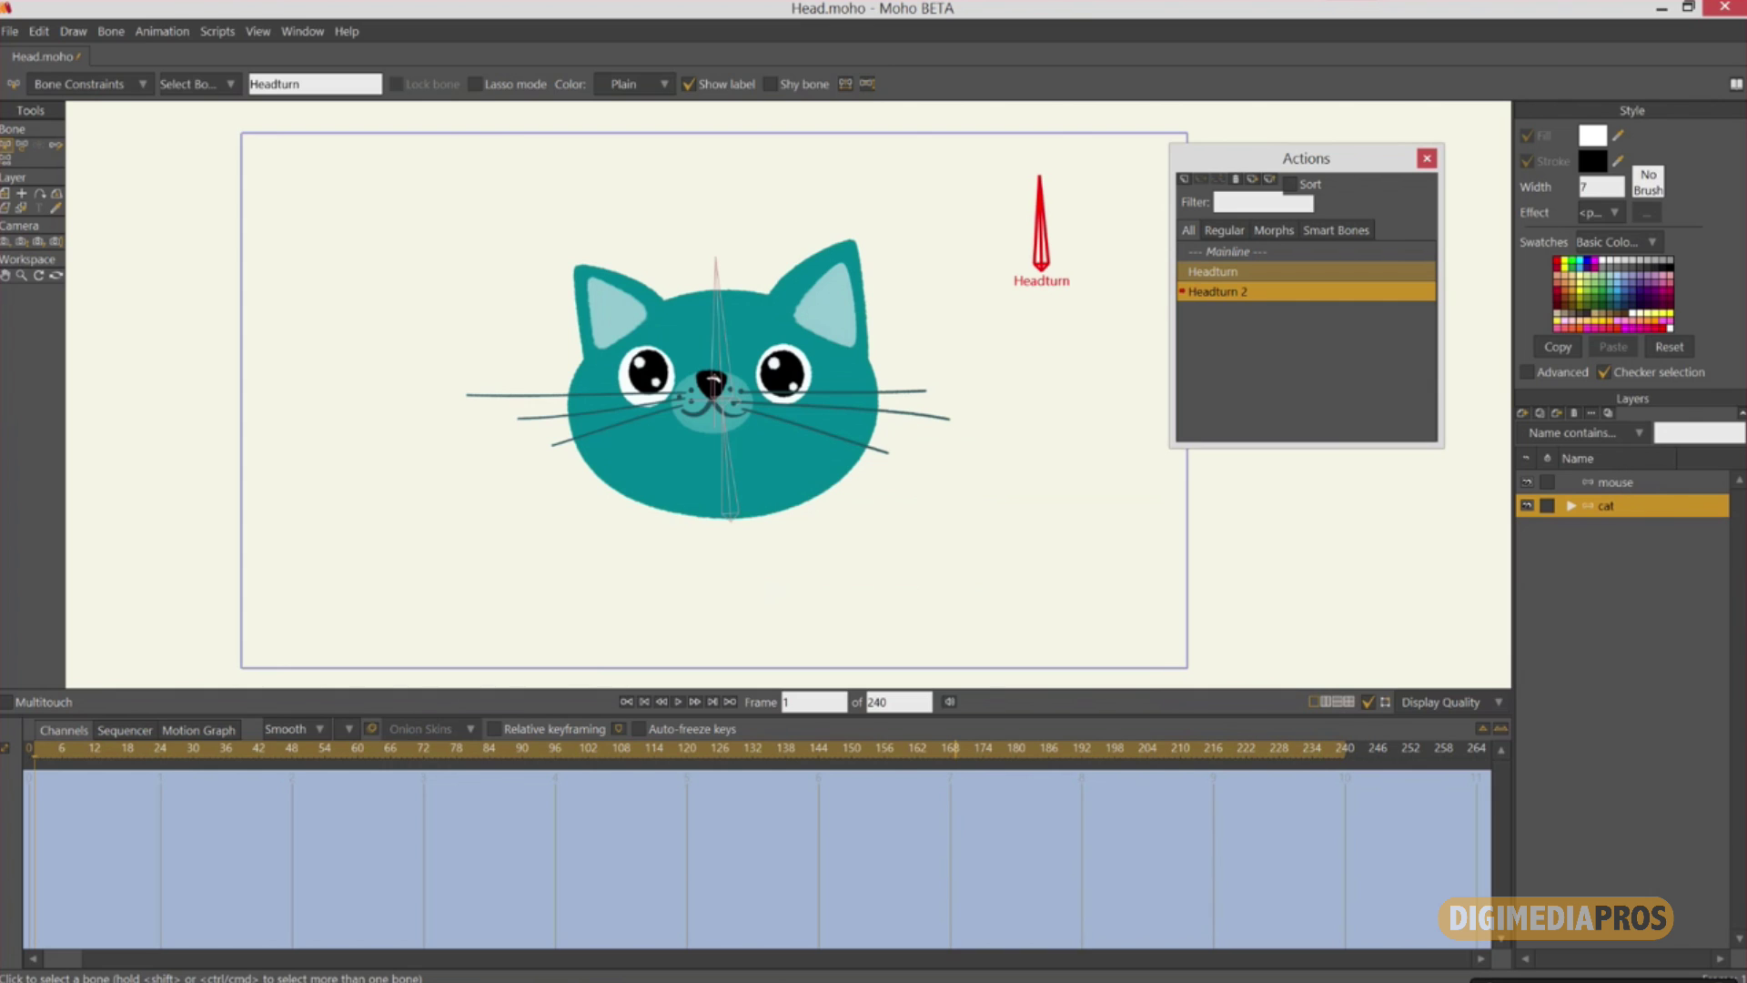
At frame 120 of the Headturn 2 action, rotate the Headturn bone clockwise to an angle of about 5 degrees.
{"action": "left_click", "coordinate": [690, 749]}
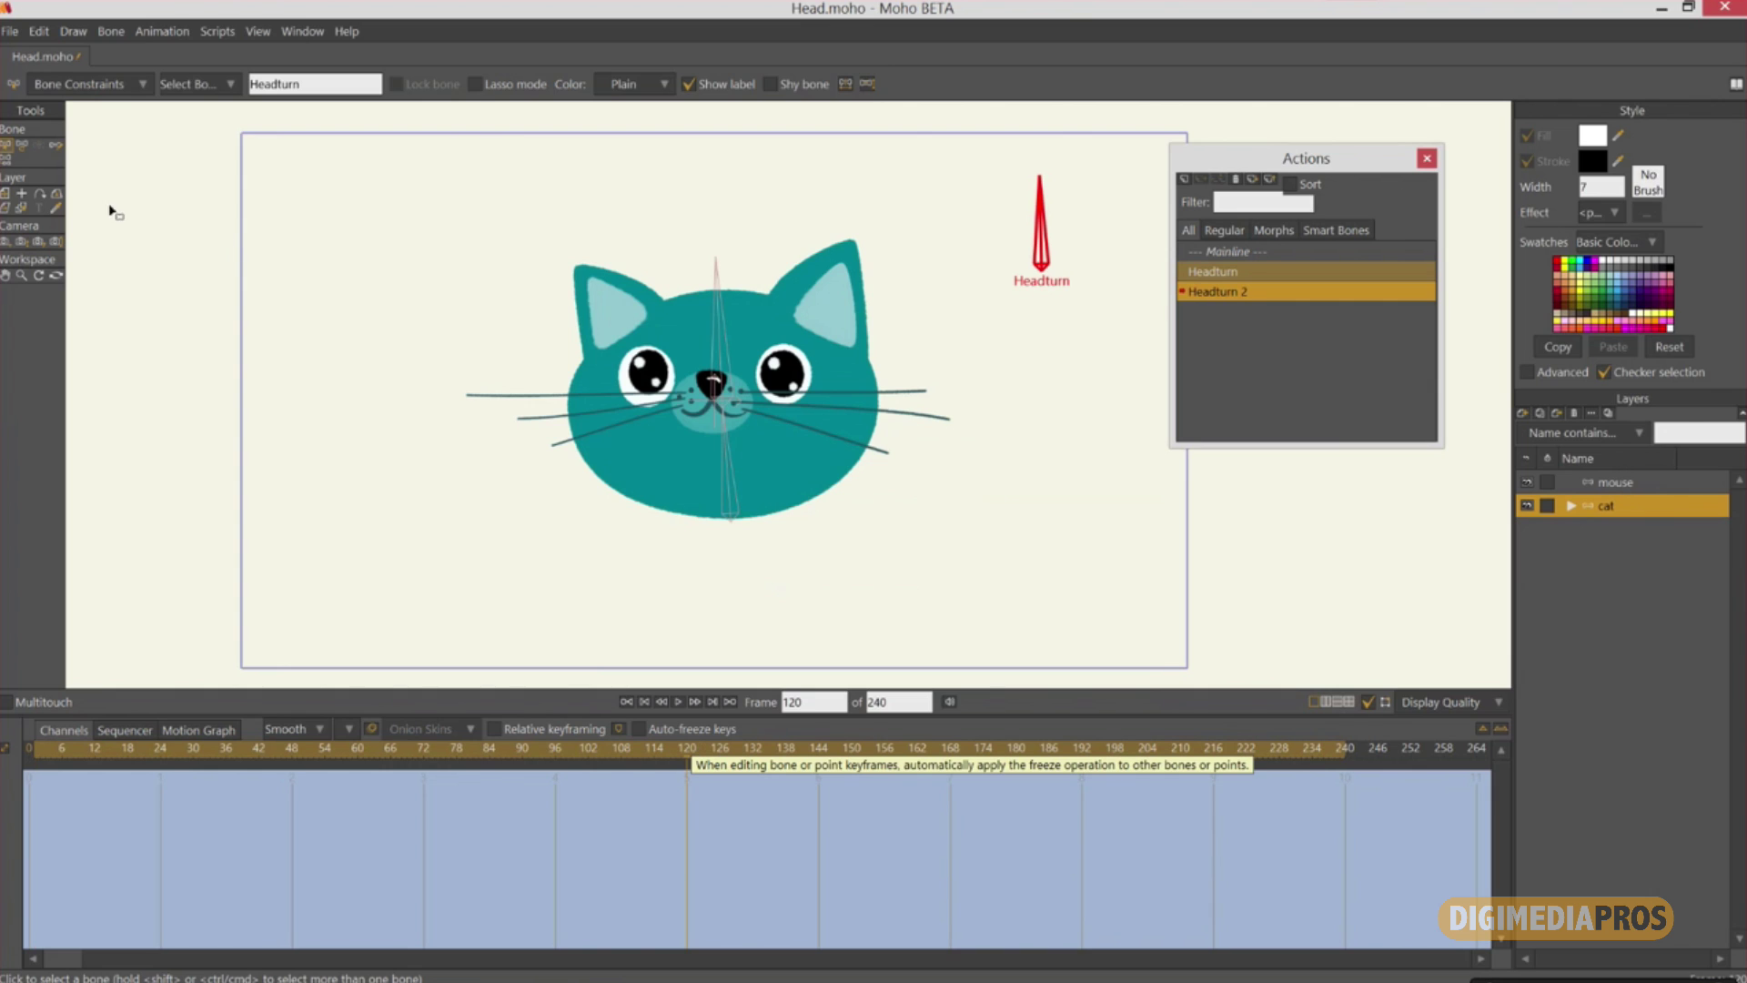
{"action": "left_click", "coordinate": [22, 144]}
{"action": "left_click_drag", "start_coordinate": [1040, 221], "coordinate": [1141, 253]}
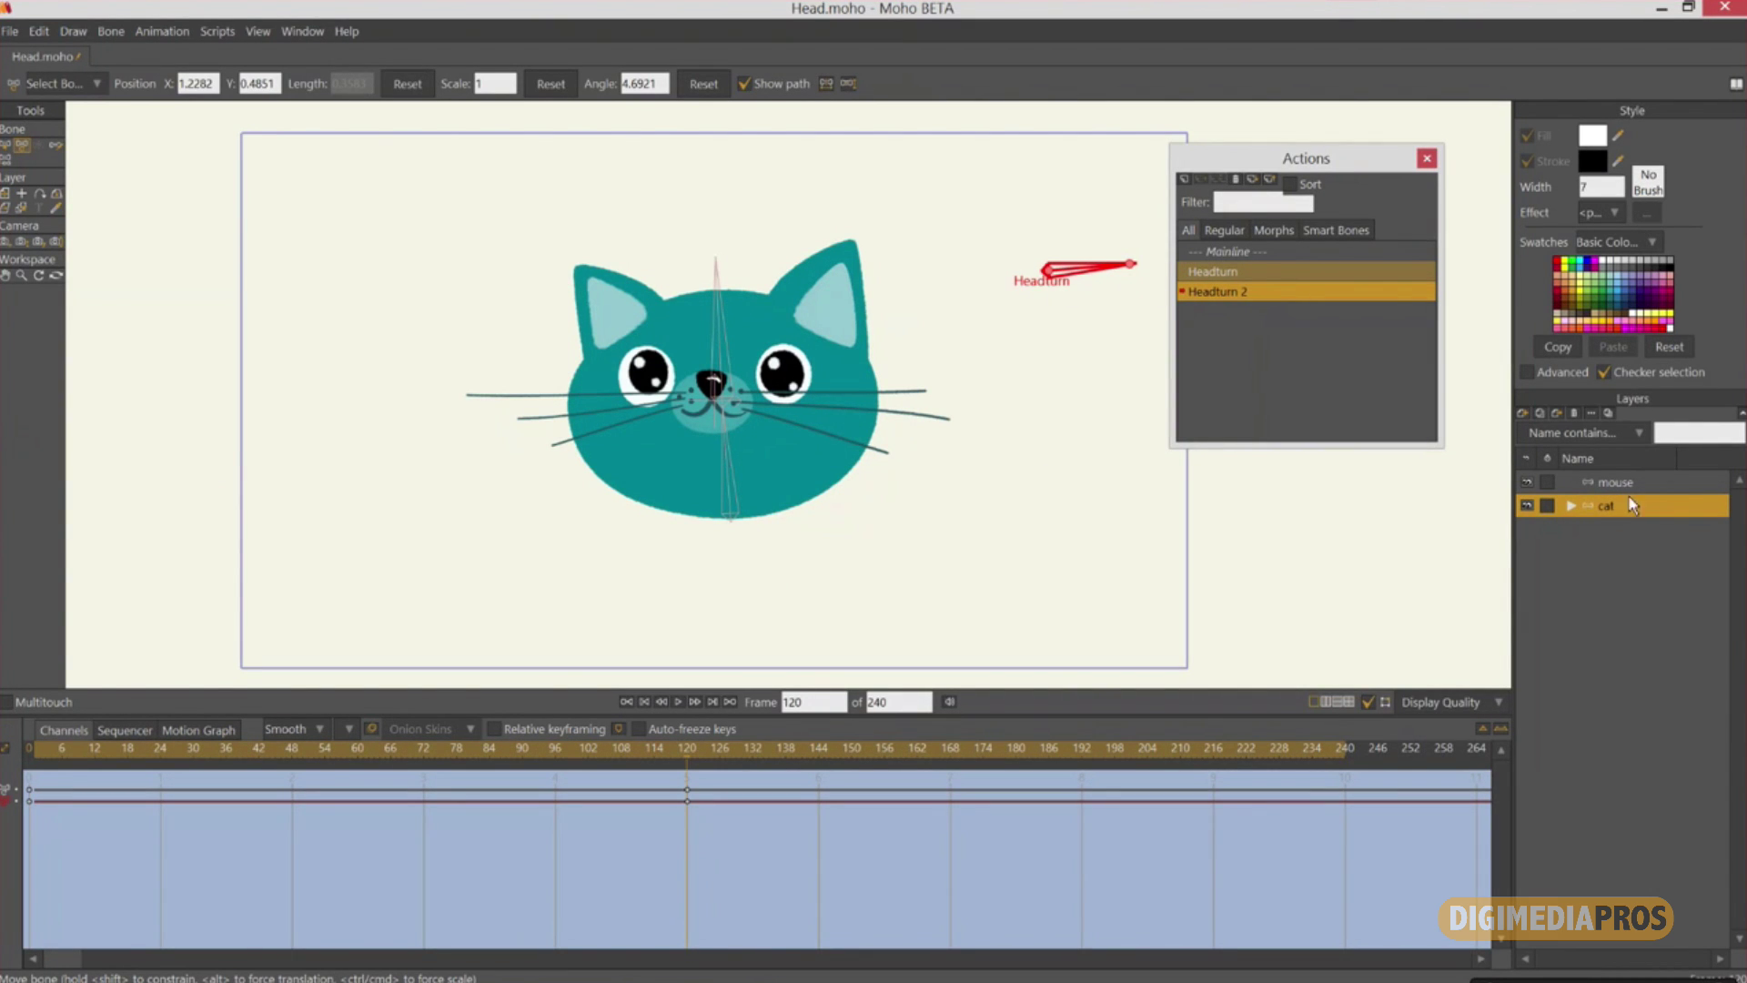
On the Cat head layer, shift the nose and muzzle points toward the right side of the face.
{"action": "left_click", "coordinate": [1629, 529]}
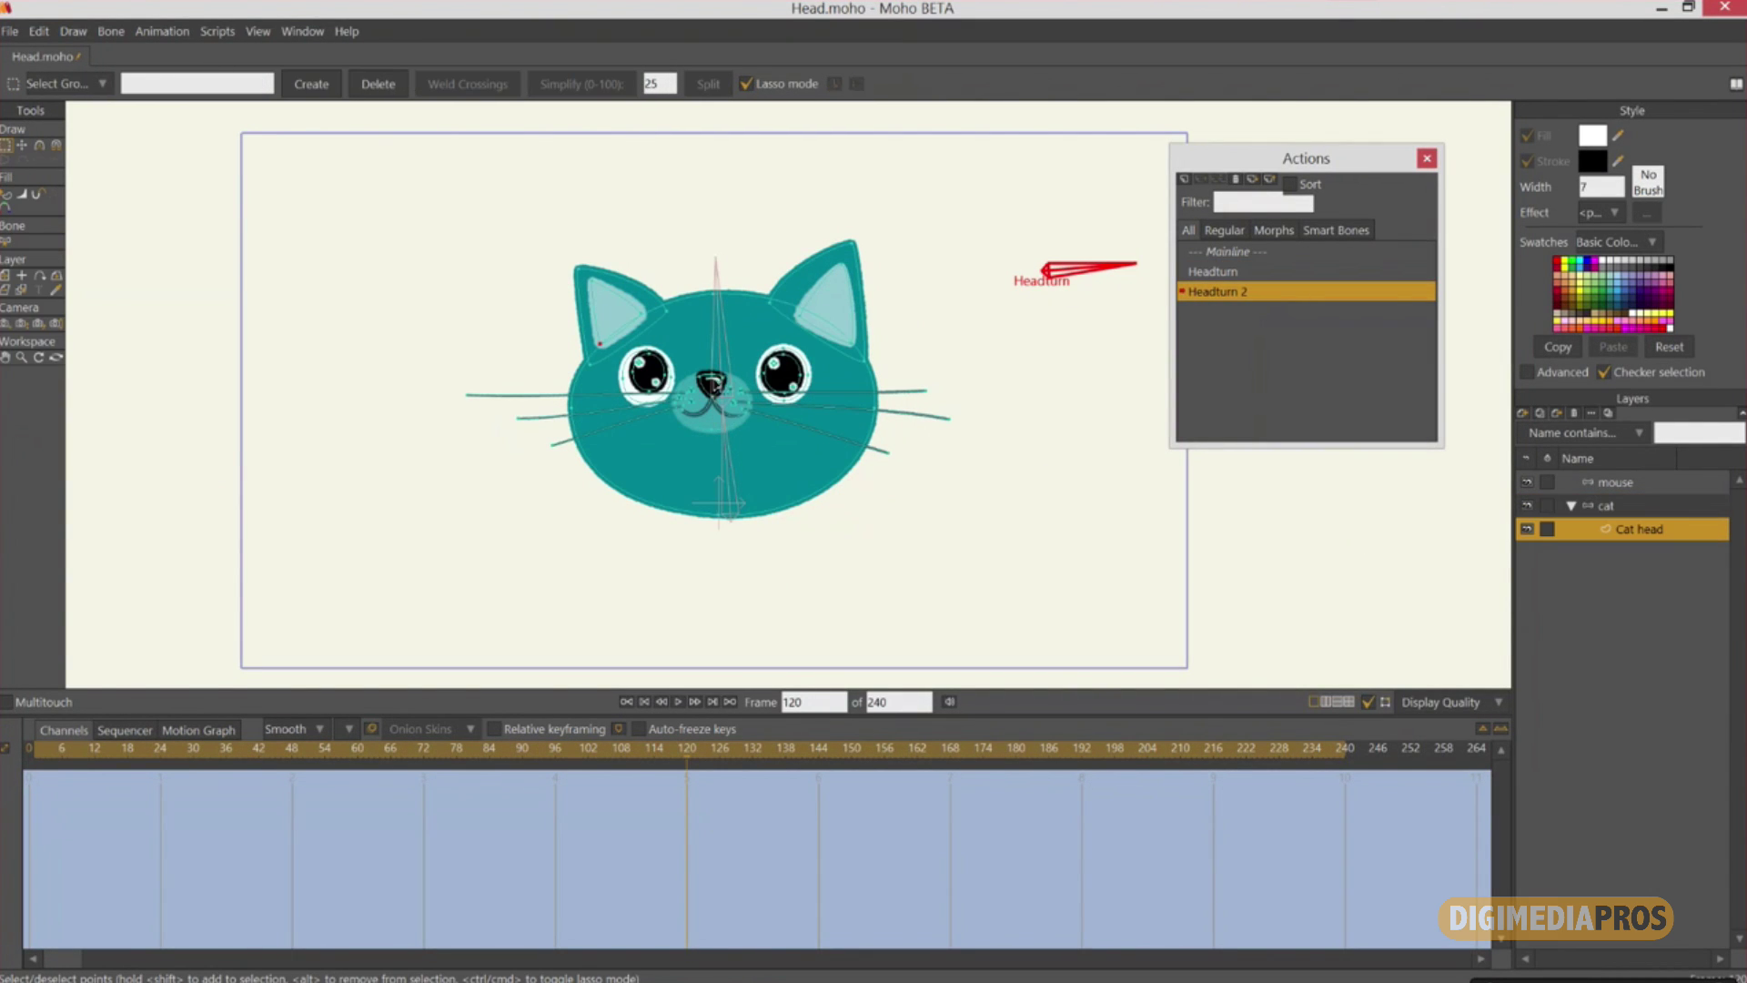
{"action": "scroll", "coordinate": [700, 364], "scroll_direction": "up", "scroll_amount": 2}
{"action": "key", "text": "t"}
{"action": "mouse_move", "coordinate": [707, 343]}
{"action": "left_mouse_down"}
{"action": "mouse_move", "coordinate": [637, 410]}
{"action": "mouse_move", "coordinate": [639, 444]}
{"action": "mouse_move", "coordinate": [739, 458]}
{"action": "mouse_move", "coordinate": [736, 363]}
{"action": "left_mouse_up"}
{"action": "left_click_drag", "start_coordinate": [807, 483], "coordinate": [892, 473]}
{"action": "mouse_move", "coordinate": [788, 329]}
{"action": "left_mouse_down"}
{"action": "mouse_move", "coordinate": [750, 371]}
{"action": "mouse_move", "coordinate": [785, 387]}
{"action": "mouse_move", "coordinate": [789, 339]}
{"action": "left_mouse_up"}
{"action": "scroll", "coordinate": [770, 415], "scroll_direction": "up", "scroll_amount": 1}
{"action": "scroll", "coordinate": [772, 419], "scroll_direction": "up", "scroll_amount": 5}
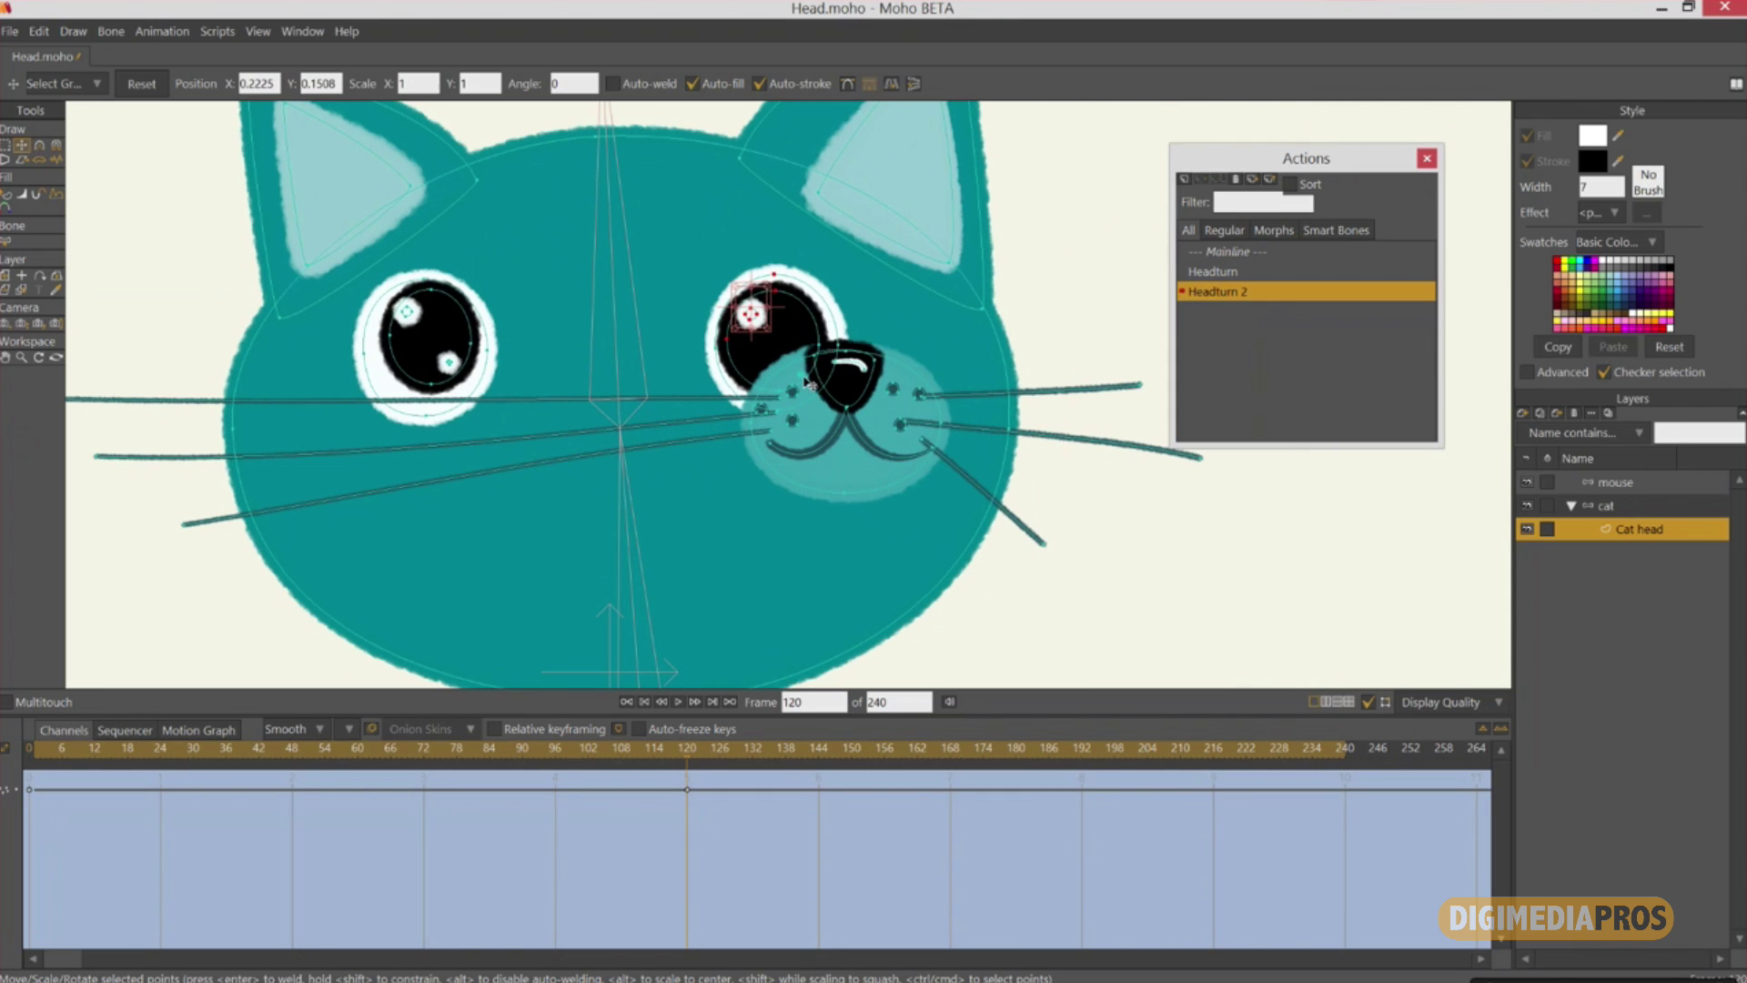
Move both eyes toward the right side of the head and pull in the tips of the left whiskers.
{"action": "left_click", "coordinate": [803, 306]}
{"action": "left_click", "coordinate": [790, 355]}
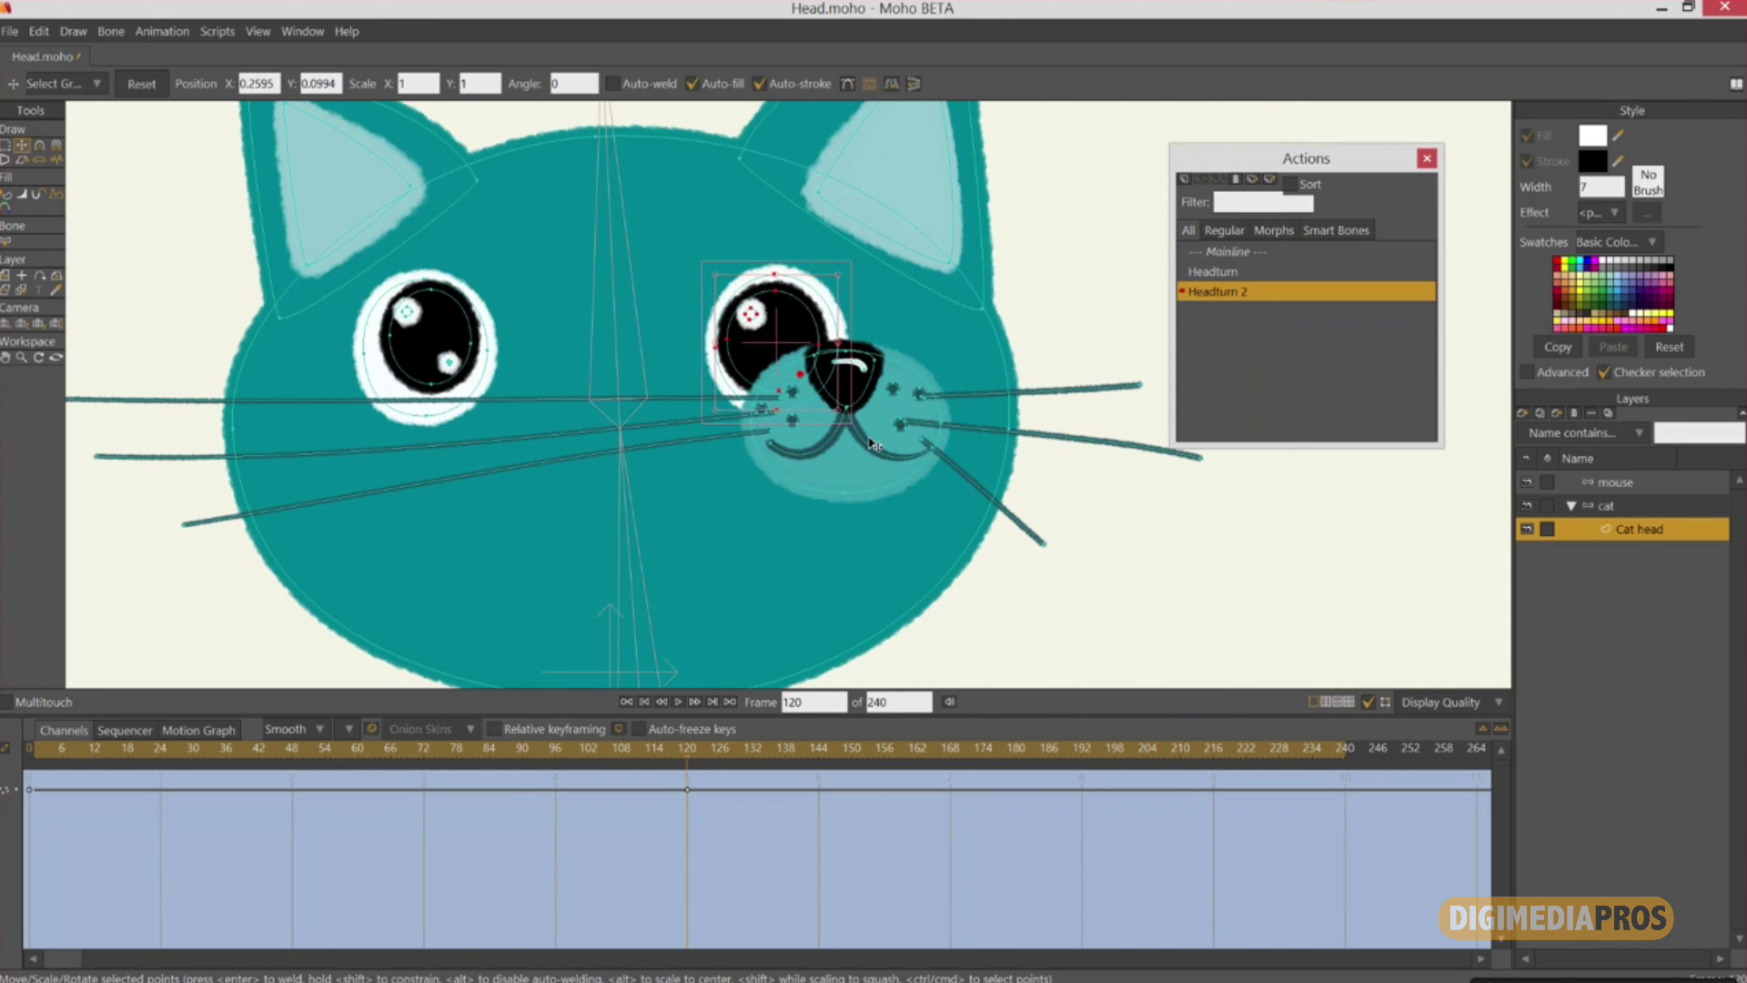
{"action": "left_click_drag", "start_coordinate": [790, 345], "coordinate": [976, 337]}
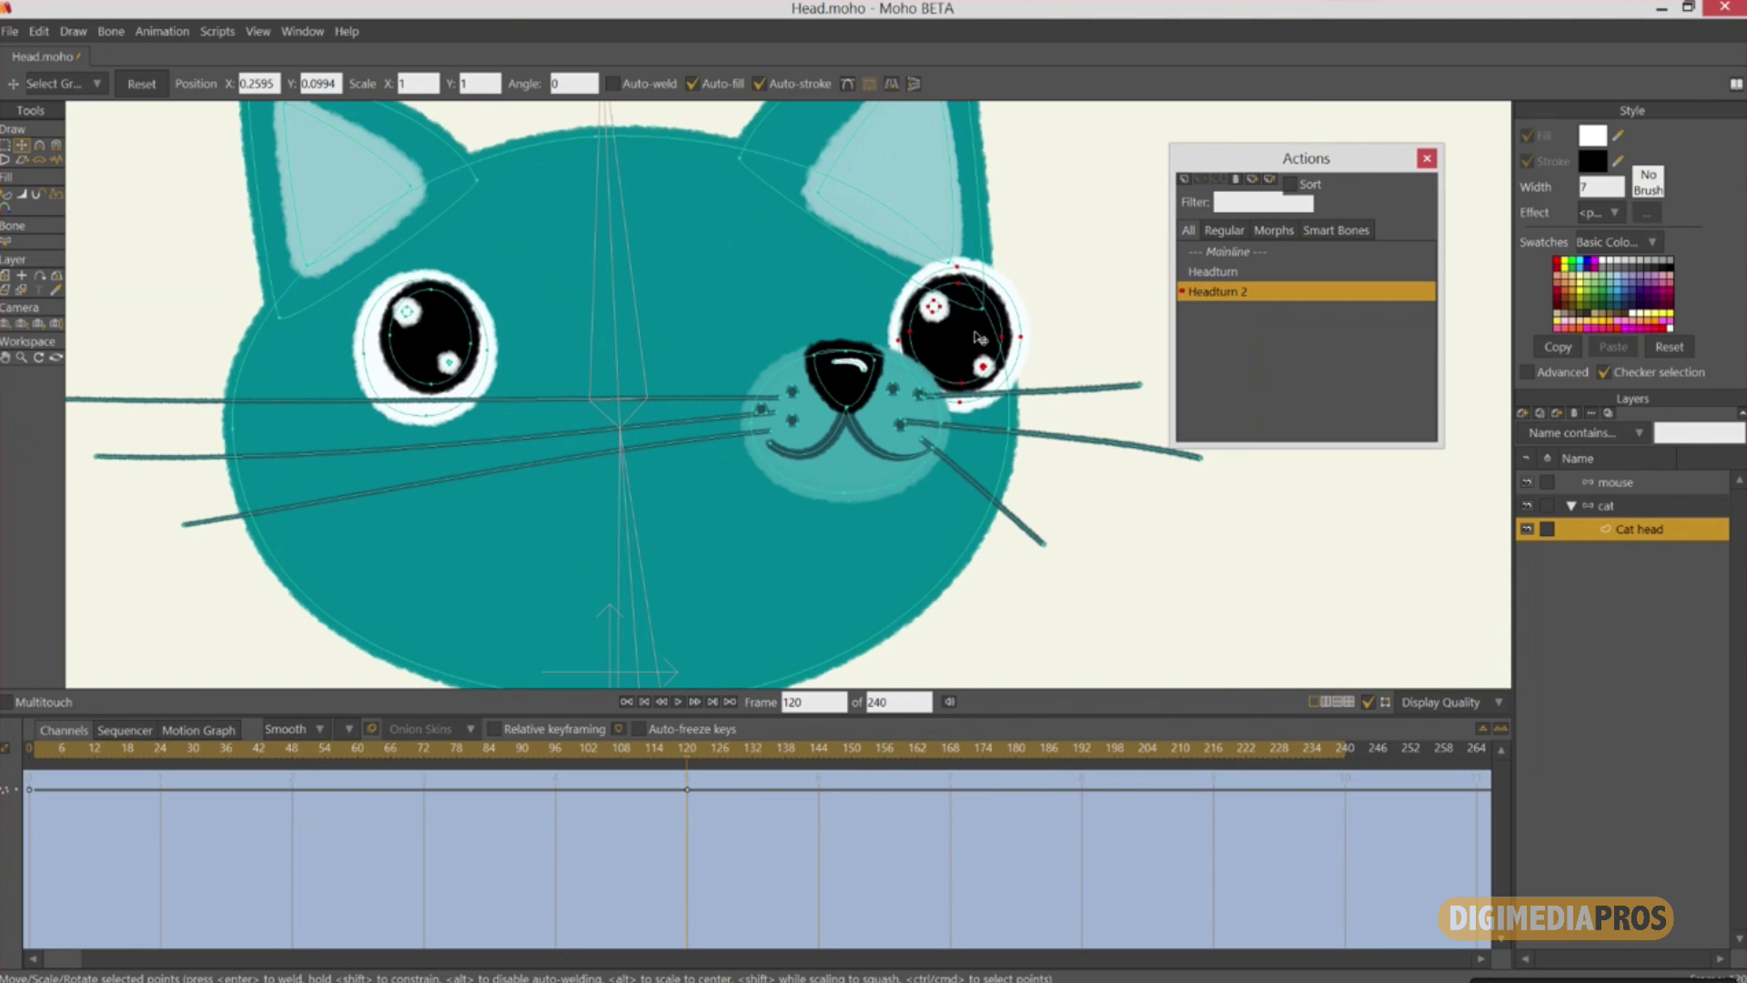
{"action": "key", "text": "g"}
{"action": "left_click_drag", "start_coordinate": [339, 366], "coordinate": [922, 309]}
{"action": "key", "text": "t"}
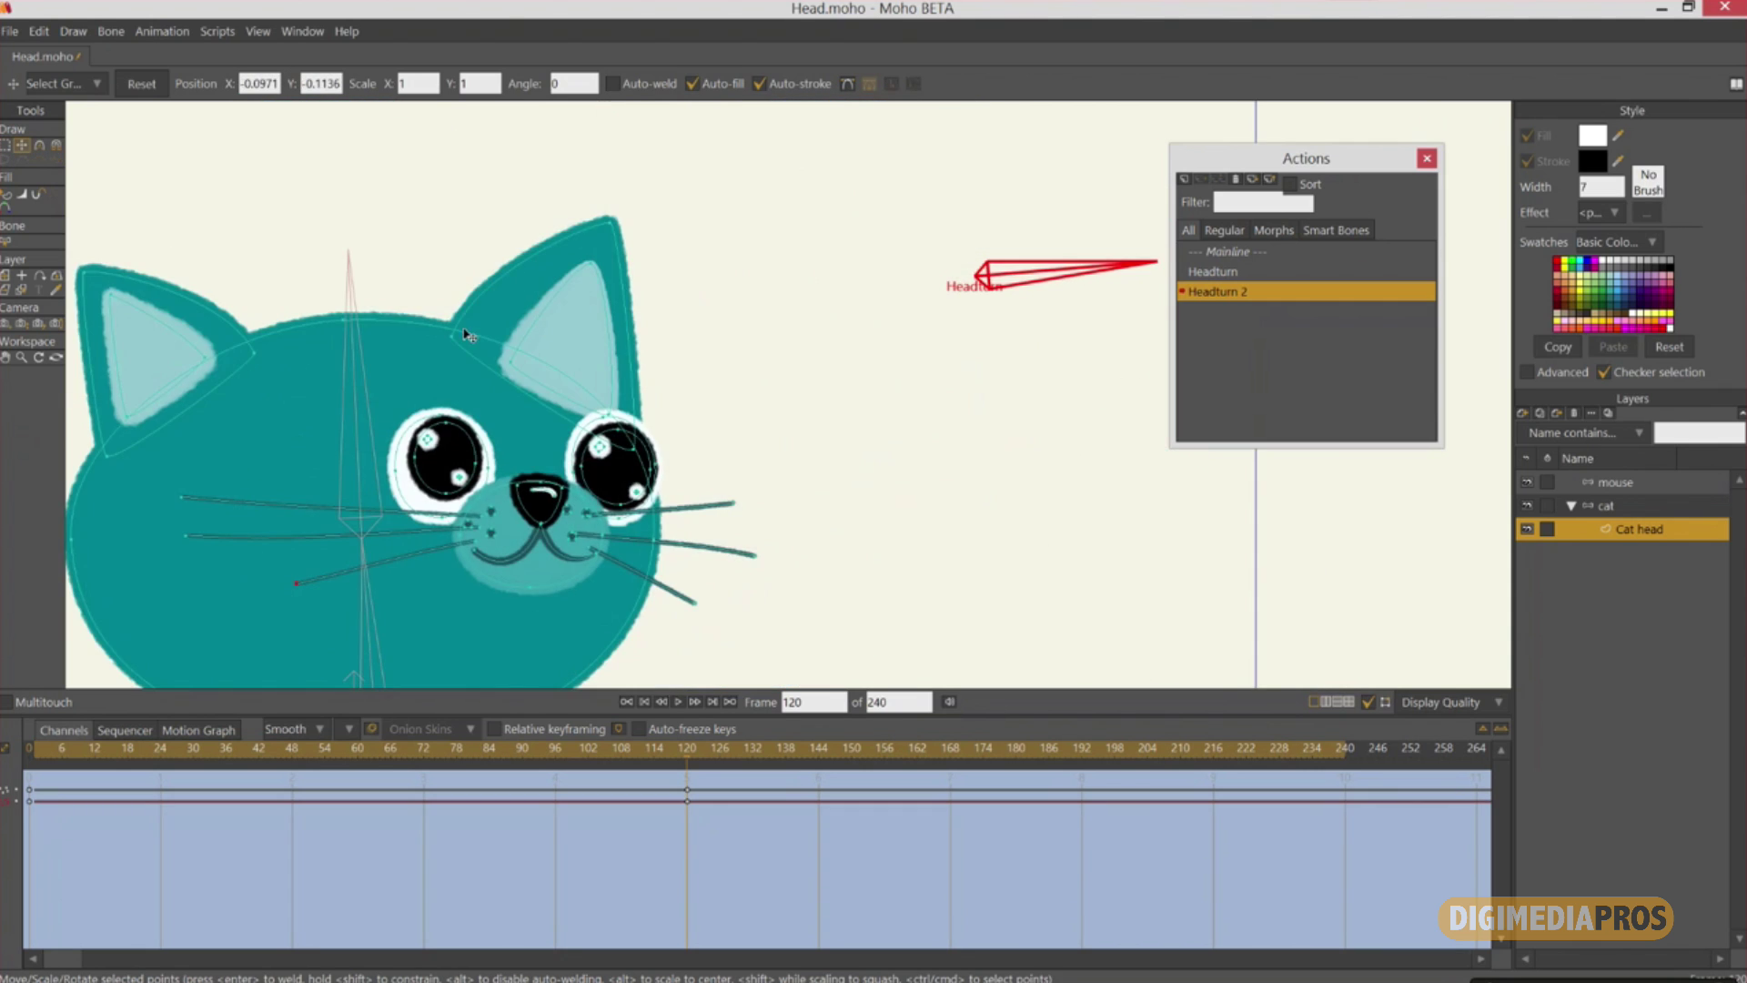
Adjust the outer and inner points of the cat's right ear to suit the turned head.
{"action": "left_click_drag", "start_coordinate": [467, 334], "coordinate": [485, 339]}
{"action": "left_click_drag", "start_coordinate": [612, 226], "coordinate": [599, 219]}
{"action": "left_click_drag", "start_coordinate": [631, 447], "coordinate": [596, 413]}
{"action": "mouse_move", "coordinate": [515, 370]}
{"action": "left_mouse_down"}
{"action": "mouse_move", "coordinate": [585, 273]}
{"action": "mouse_move", "coordinate": [620, 417]}
{"action": "mouse_move", "coordinate": [575, 397]}
{"action": "mouse_move", "coordinate": [585, 265]}
{"action": "mouse_move", "coordinate": [521, 355]}
{"action": "left_mouse_up"}
{"action": "scroll", "coordinate": [839, 335], "scroll_direction": "down", "scroll_amount": 2}
{"action": "left_click_drag", "start_coordinate": [837, 332], "coordinate": [929, 312]}
Move the cat's left ear inward and reshape it narrower and upright for the turned view.
{"action": "key", "text": "g"}
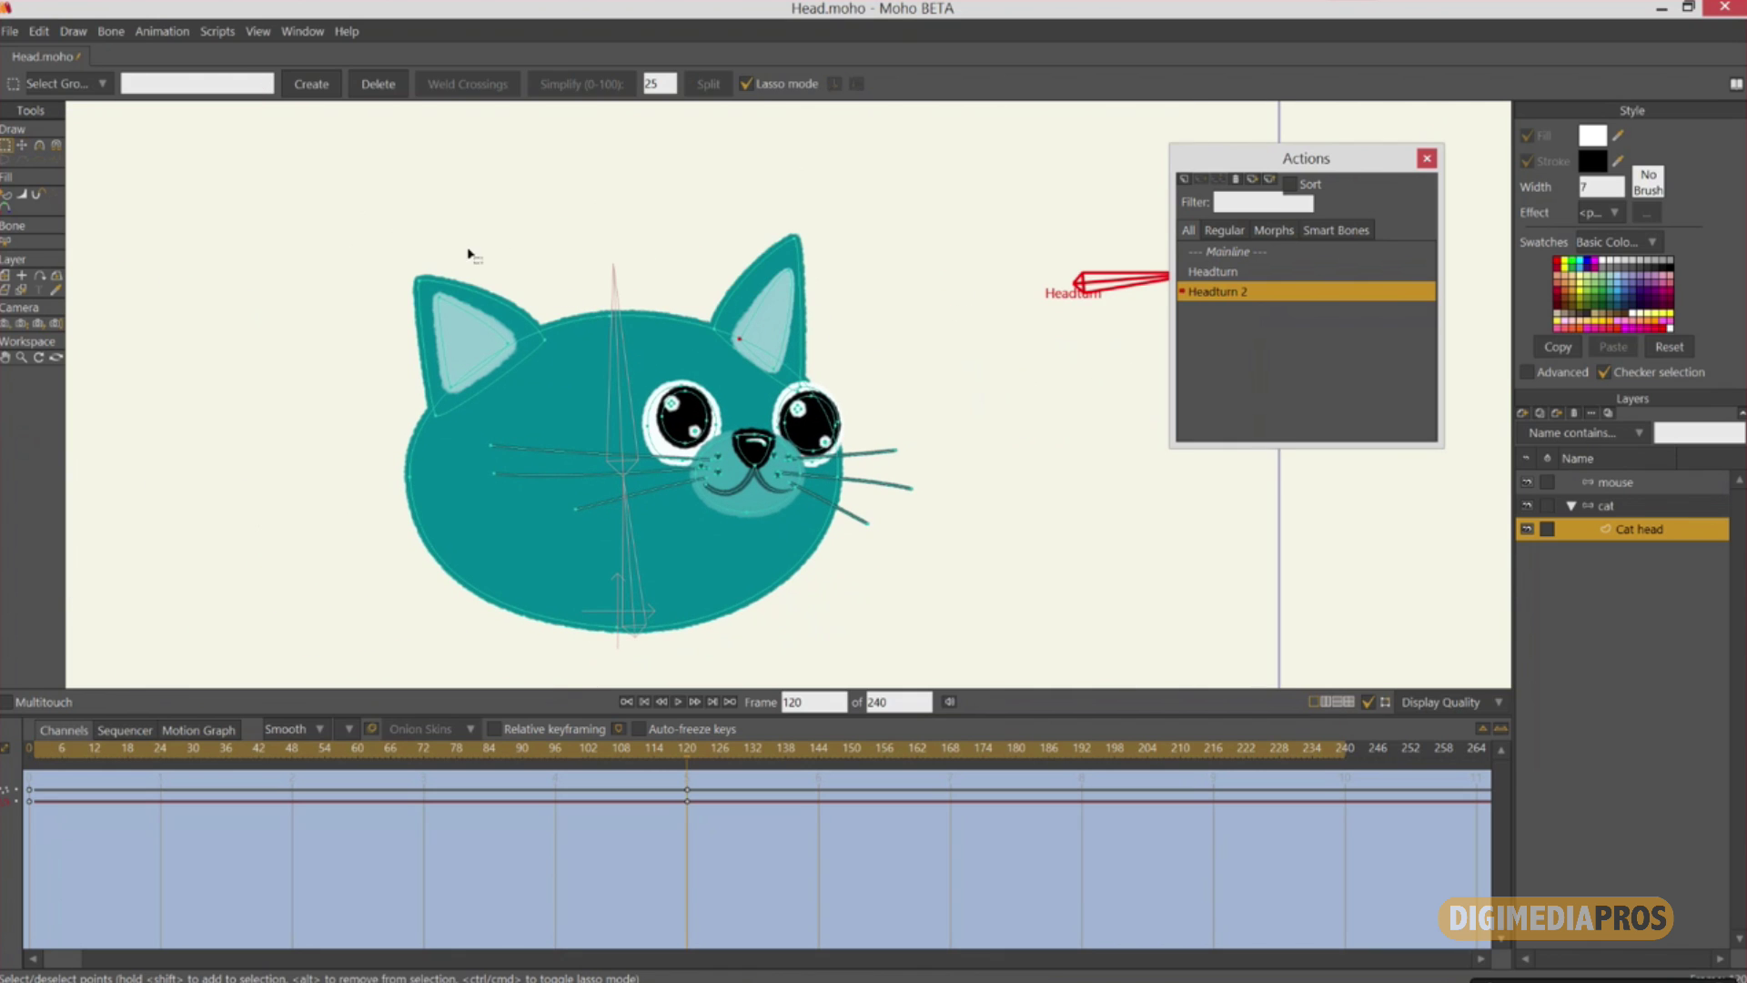
{"action": "mouse_move", "coordinate": [458, 251]}
{"action": "left_mouse_down"}
{"action": "mouse_move", "coordinate": [417, 252]}
{"action": "mouse_move", "coordinate": [512, 255]}
{"action": "left_mouse_up"}
{"action": "key", "text": "Tab"}
{"action": "key", "text": "t"}
{"action": "left_click_drag", "start_coordinate": [921, 315], "coordinate": [1008, 302]}
{"action": "key", "text": "Escape"}
{"action": "left_click_drag", "start_coordinate": [546, 378], "coordinate": [590, 300]}
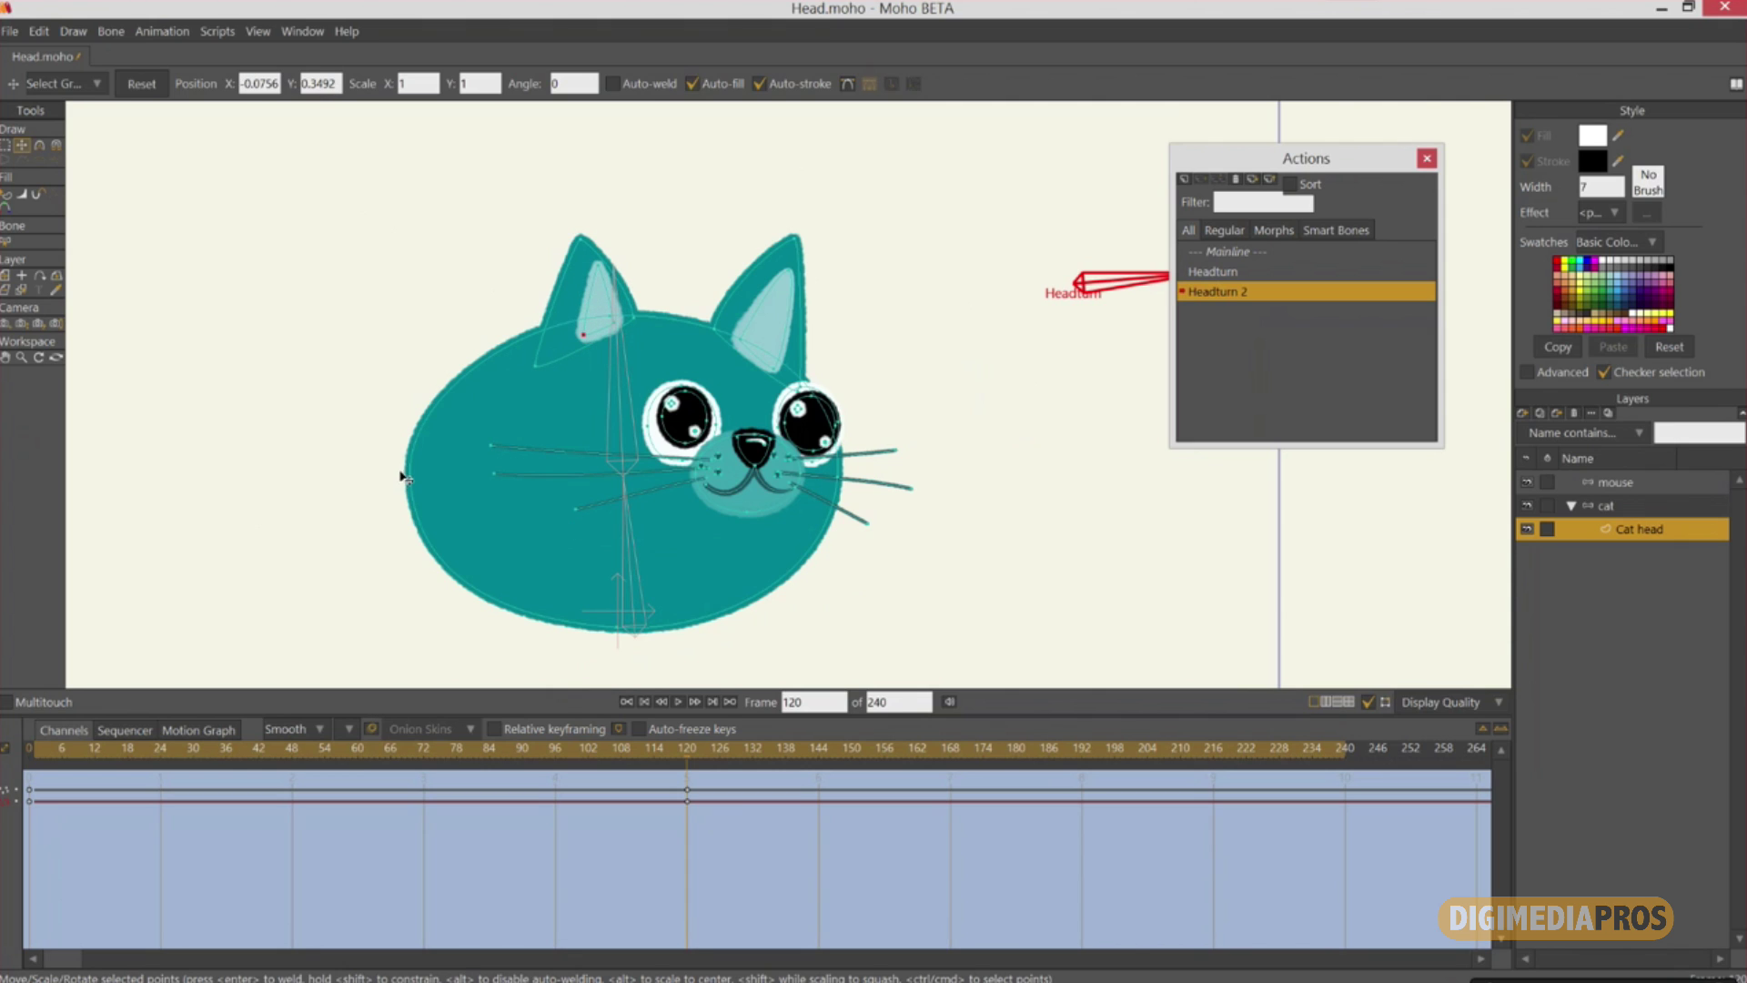
Pull in the left side of the head outline and adjust its lower points and curvature.
{"action": "left_click_drag", "start_coordinate": [404, 476], "coordinate": [444, 475]}
{"action": "left_click_drag", "start_coordinate": [652, 628], "coordinate": [754, 615]}
{"action": "left_click_drag", "start_coordinate": [444, 474], "coordinate": [443, 467]}
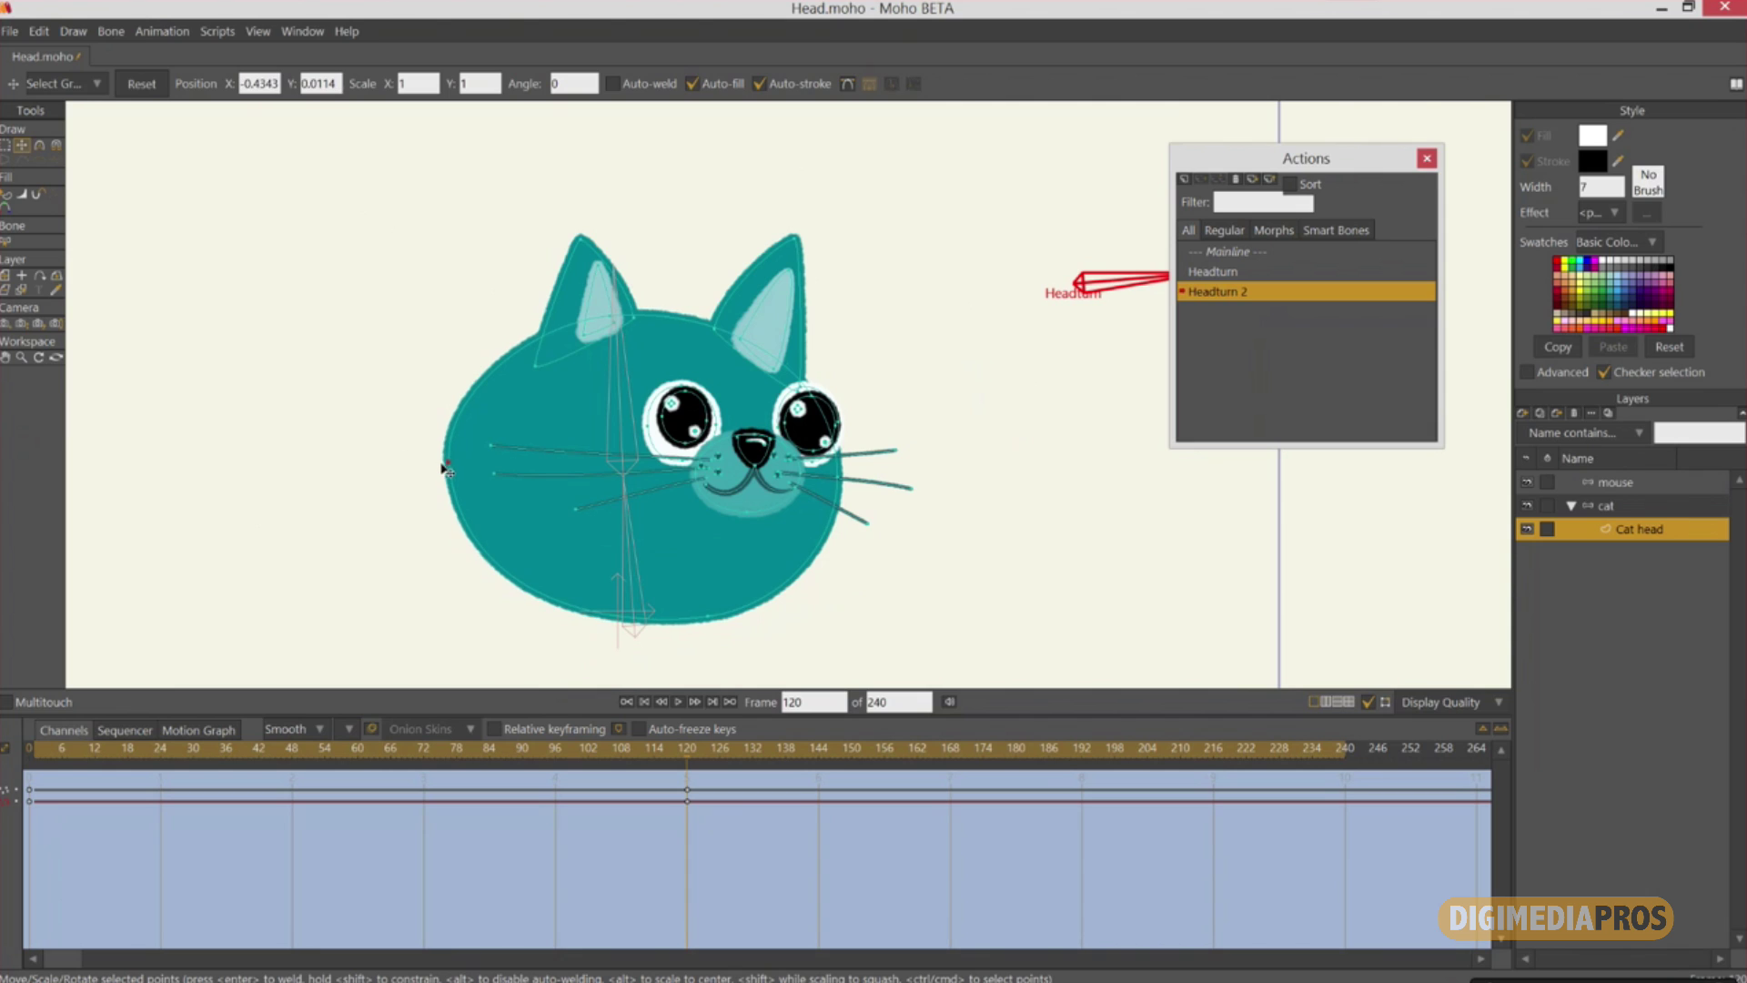
{"action": "key", "text": "c"}
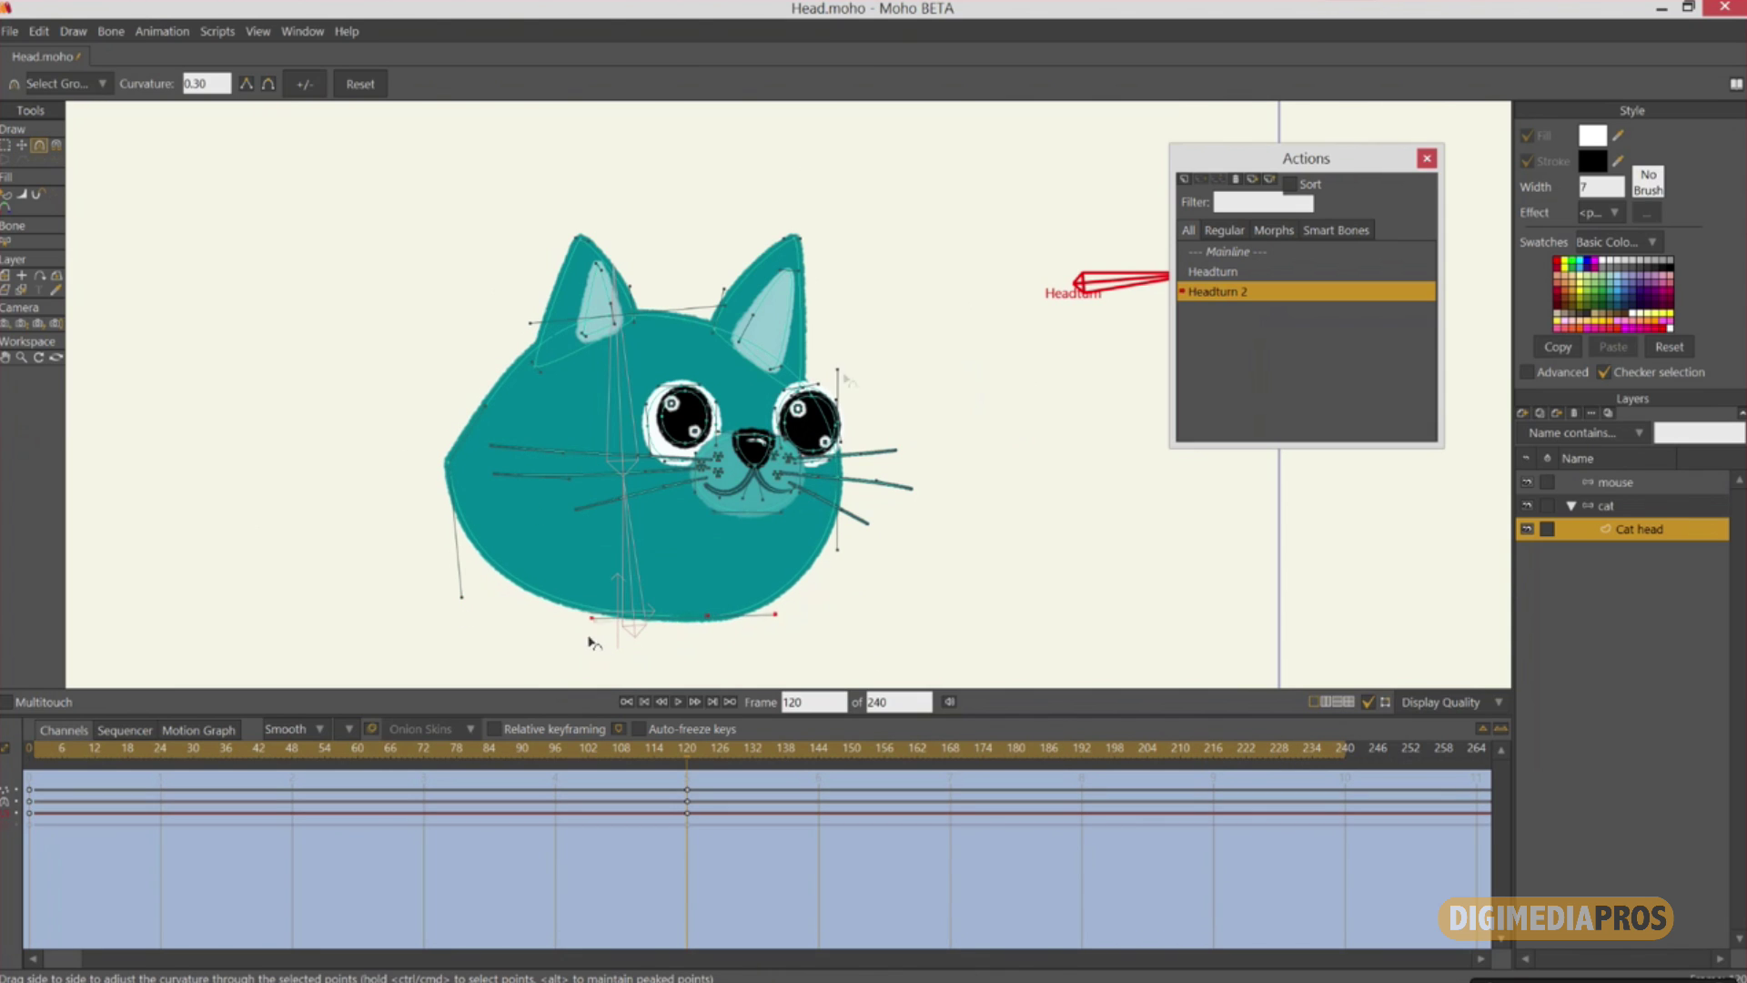
{"action": "left_click", "coordinate": [839, 478]}
{"action": "key", "text": "t"}
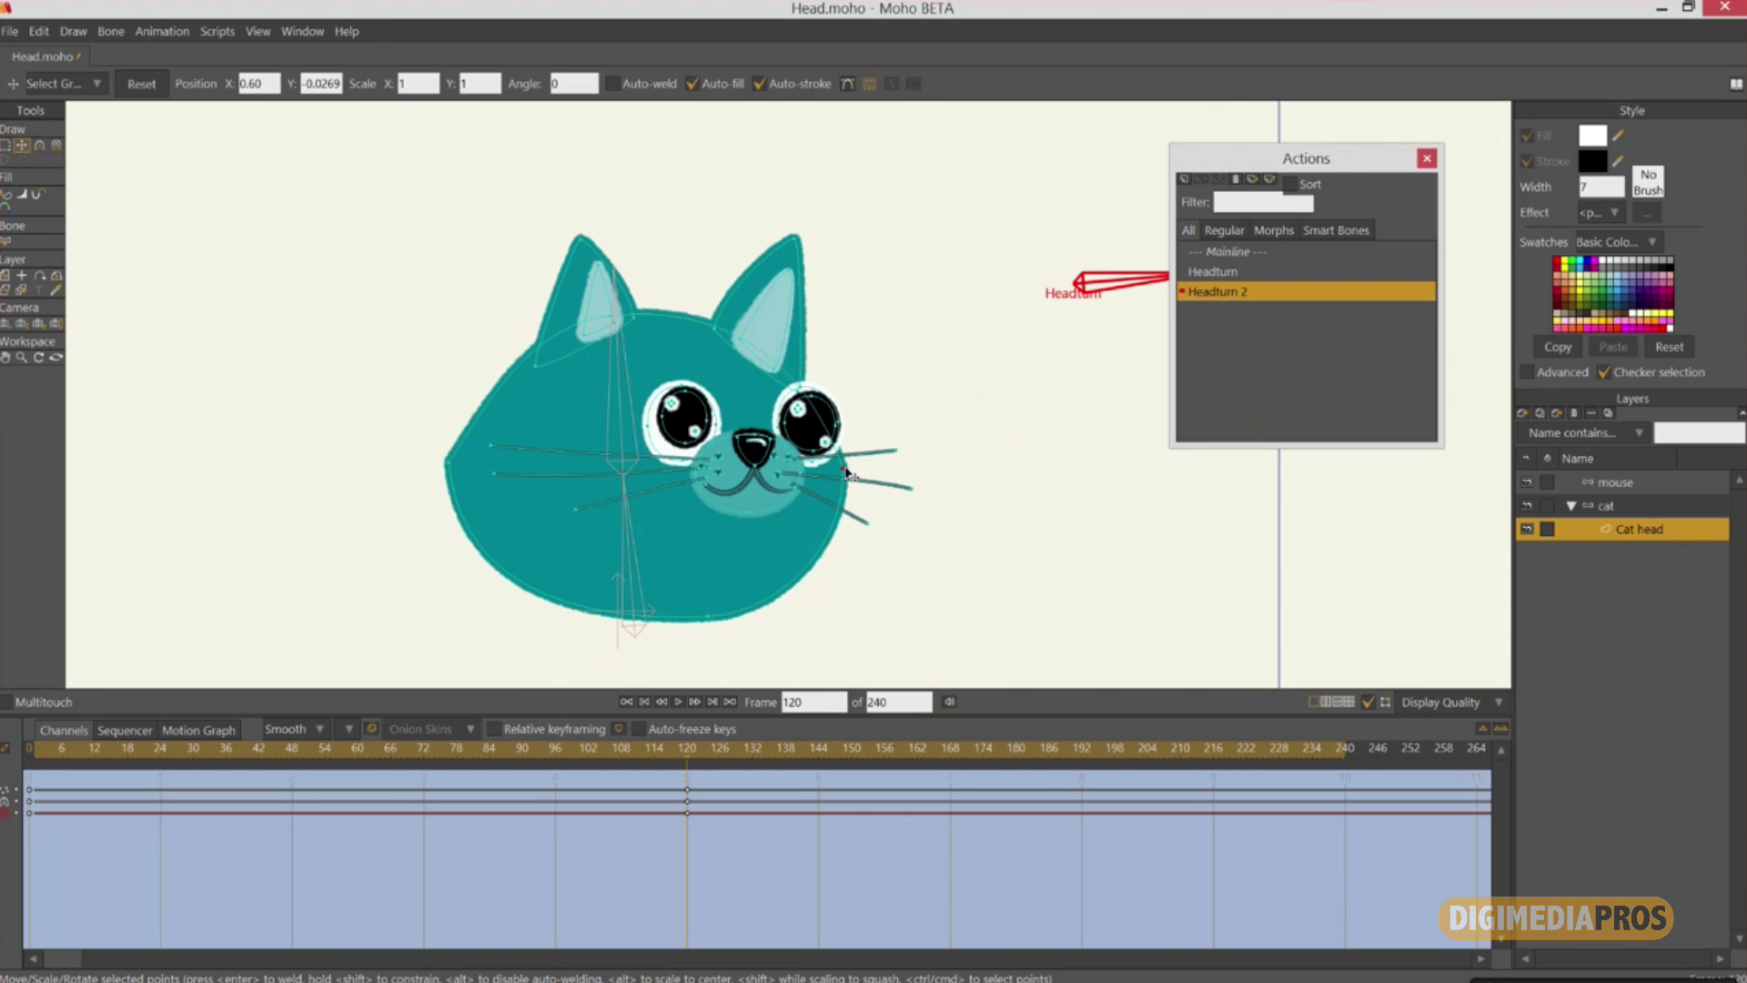
{"action": "left_click", "coordinate": [446, 445]}
{"action": "left_click_drag", "start_coordinate": [456, 462], "coordinate": [459, 468]}
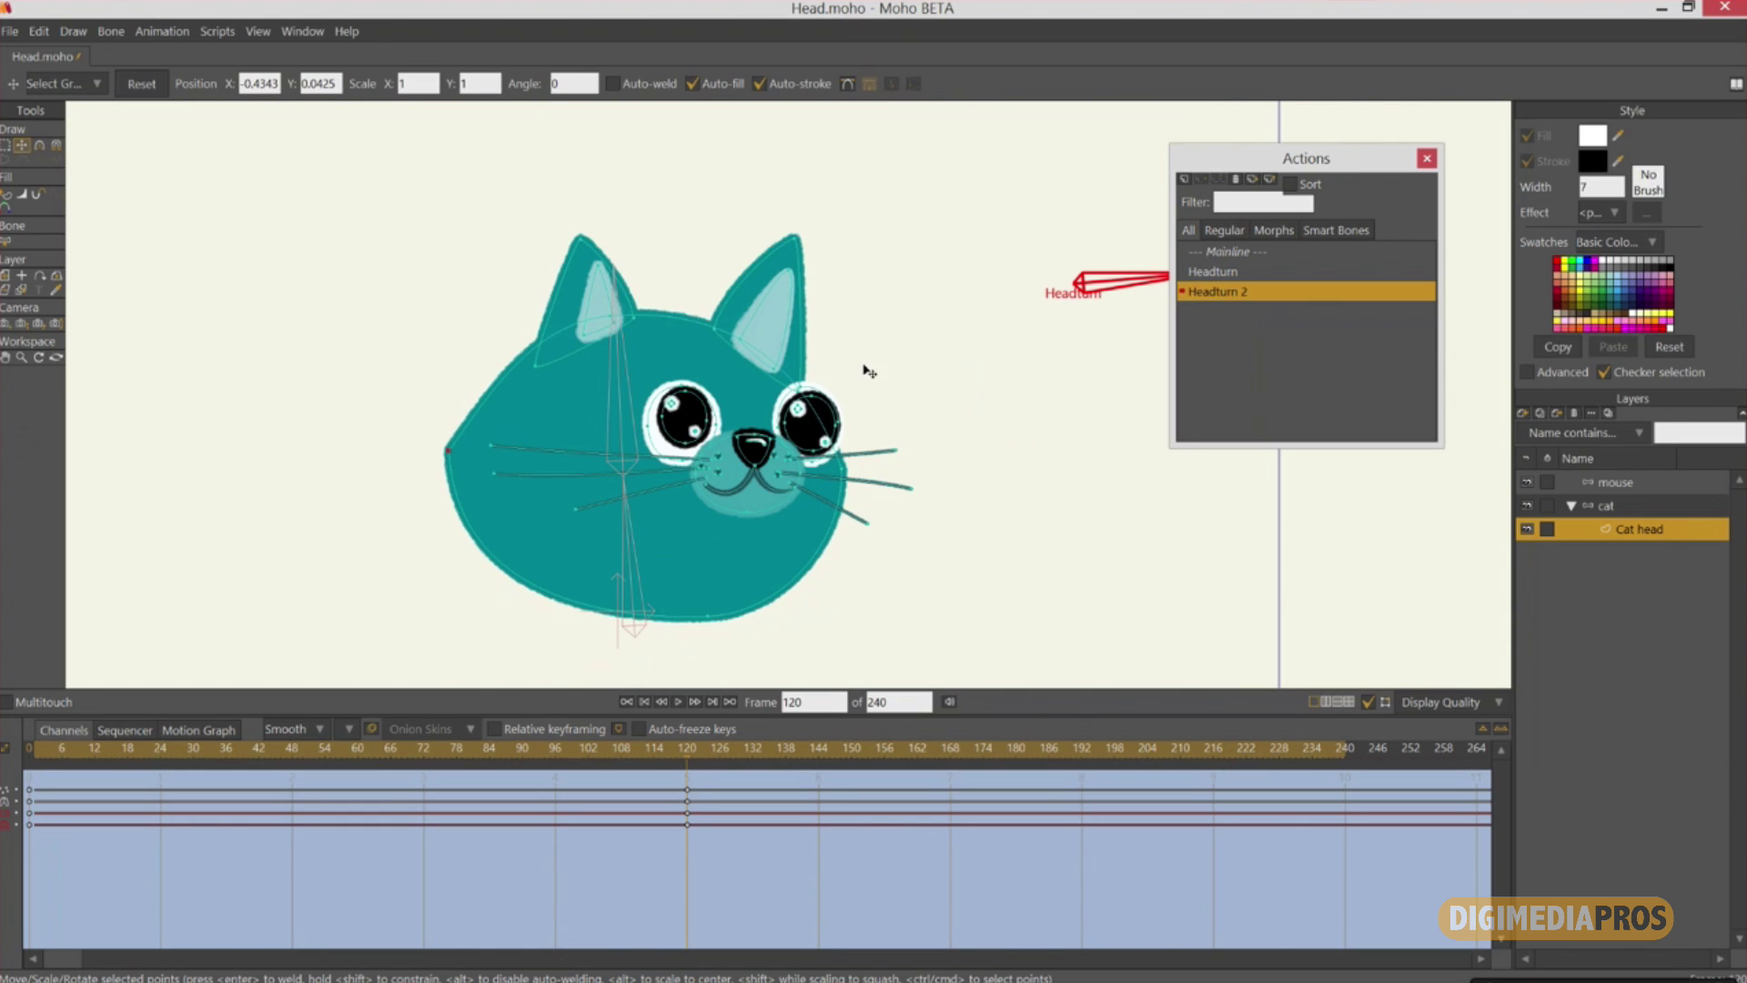
Try to stretch the right ear and its inner shape upward and round them with the Curvature tool.
{"action": "scroll", "coordinate": [865, 370], "scroll_direction": "up", "scroll_amount": 5}
{"action": "left_click", "coordinate": [784, 355]}
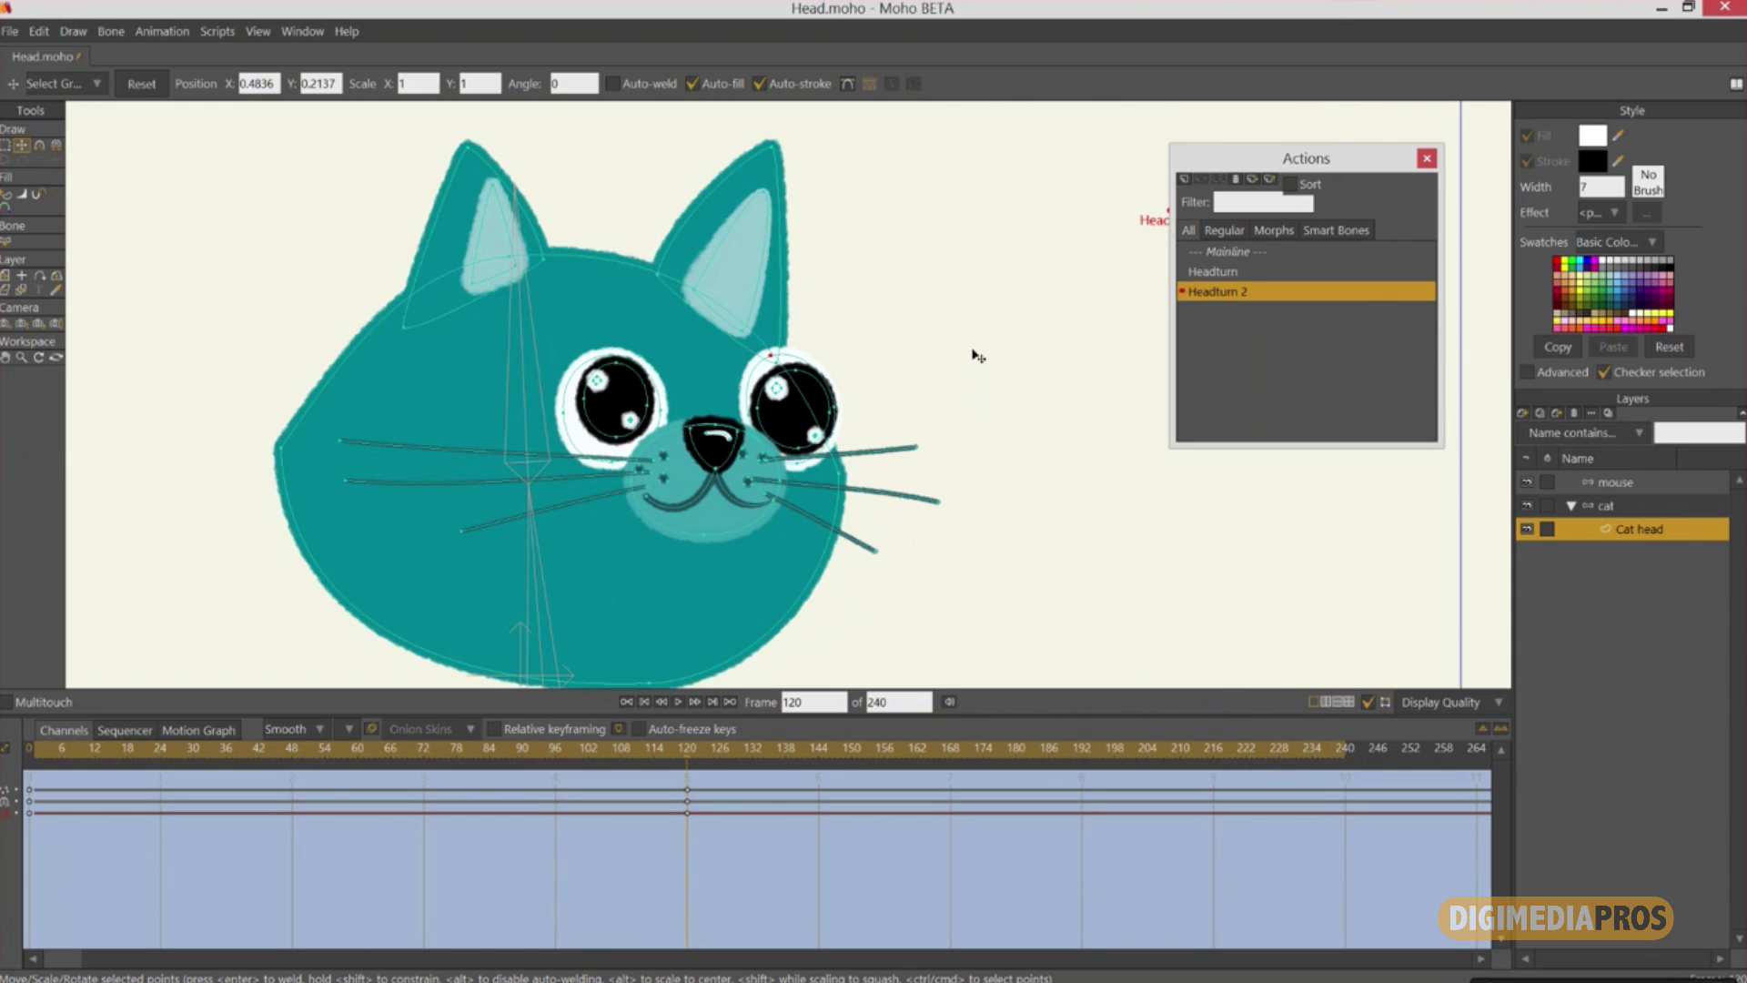
{"action": "left_click_drag", "start_coordinate": [974, 352], "coordinate": [998, 372]}
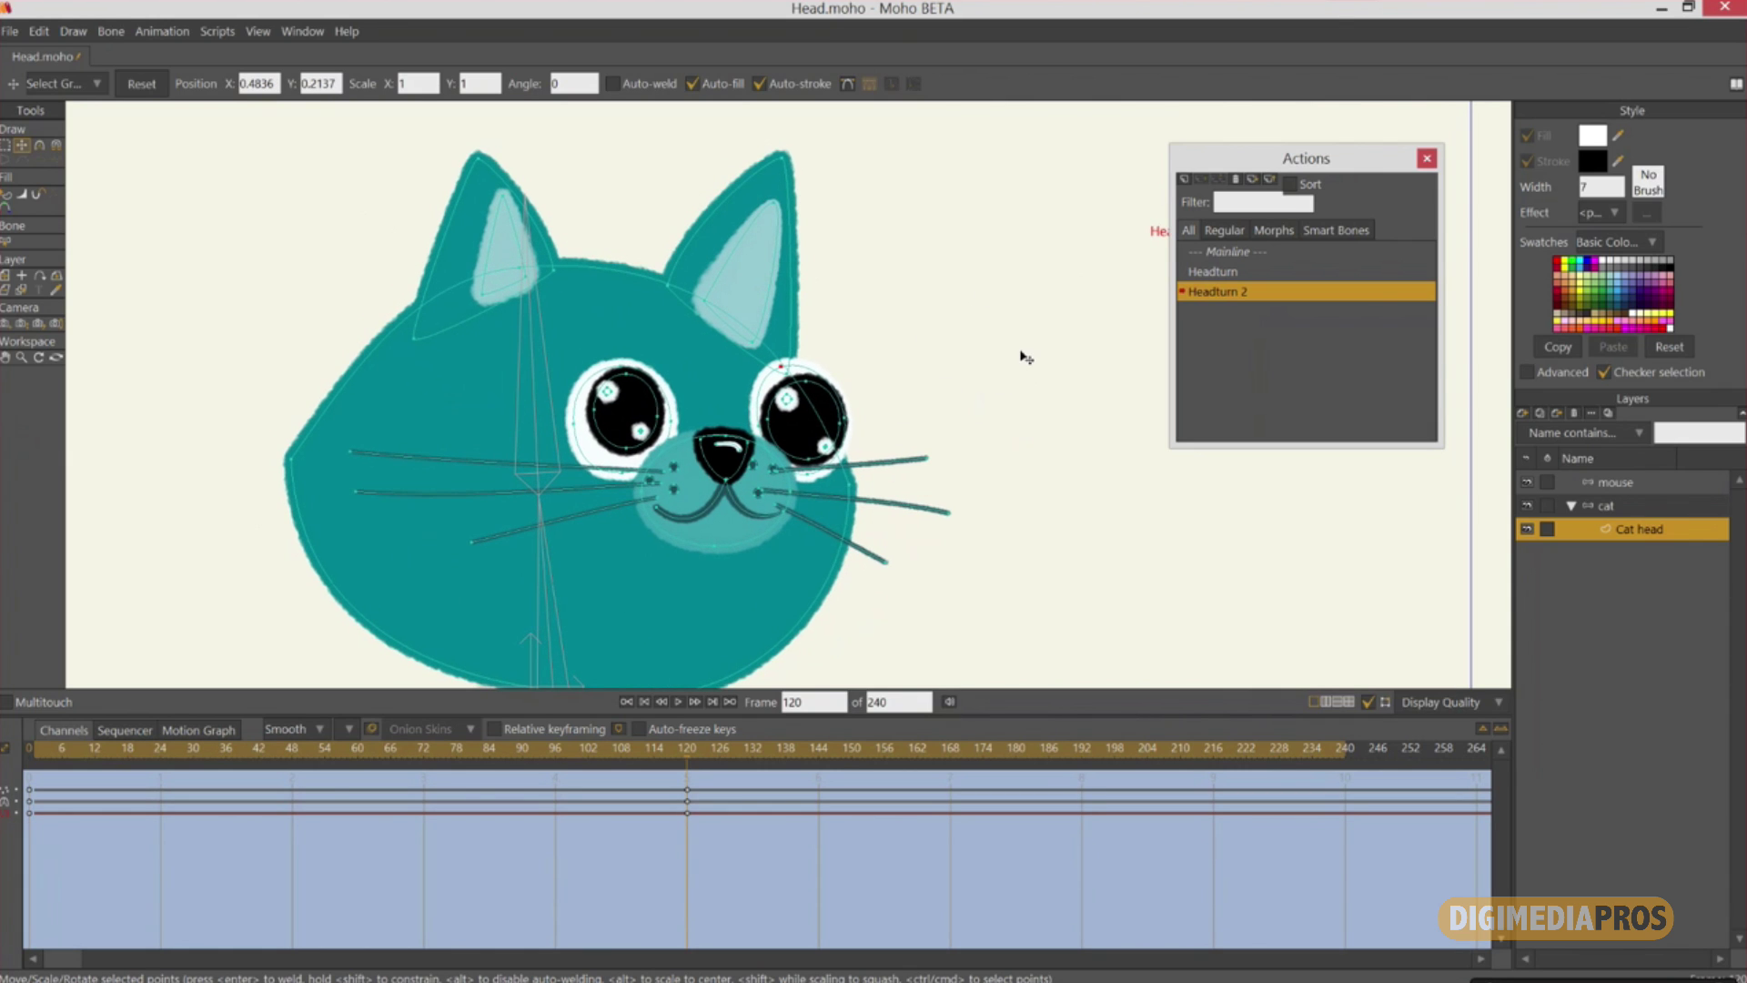
{"action": "scroll", "coordinate": [967, 397], "scroll_direction": "down", "scroll_amount": 5}
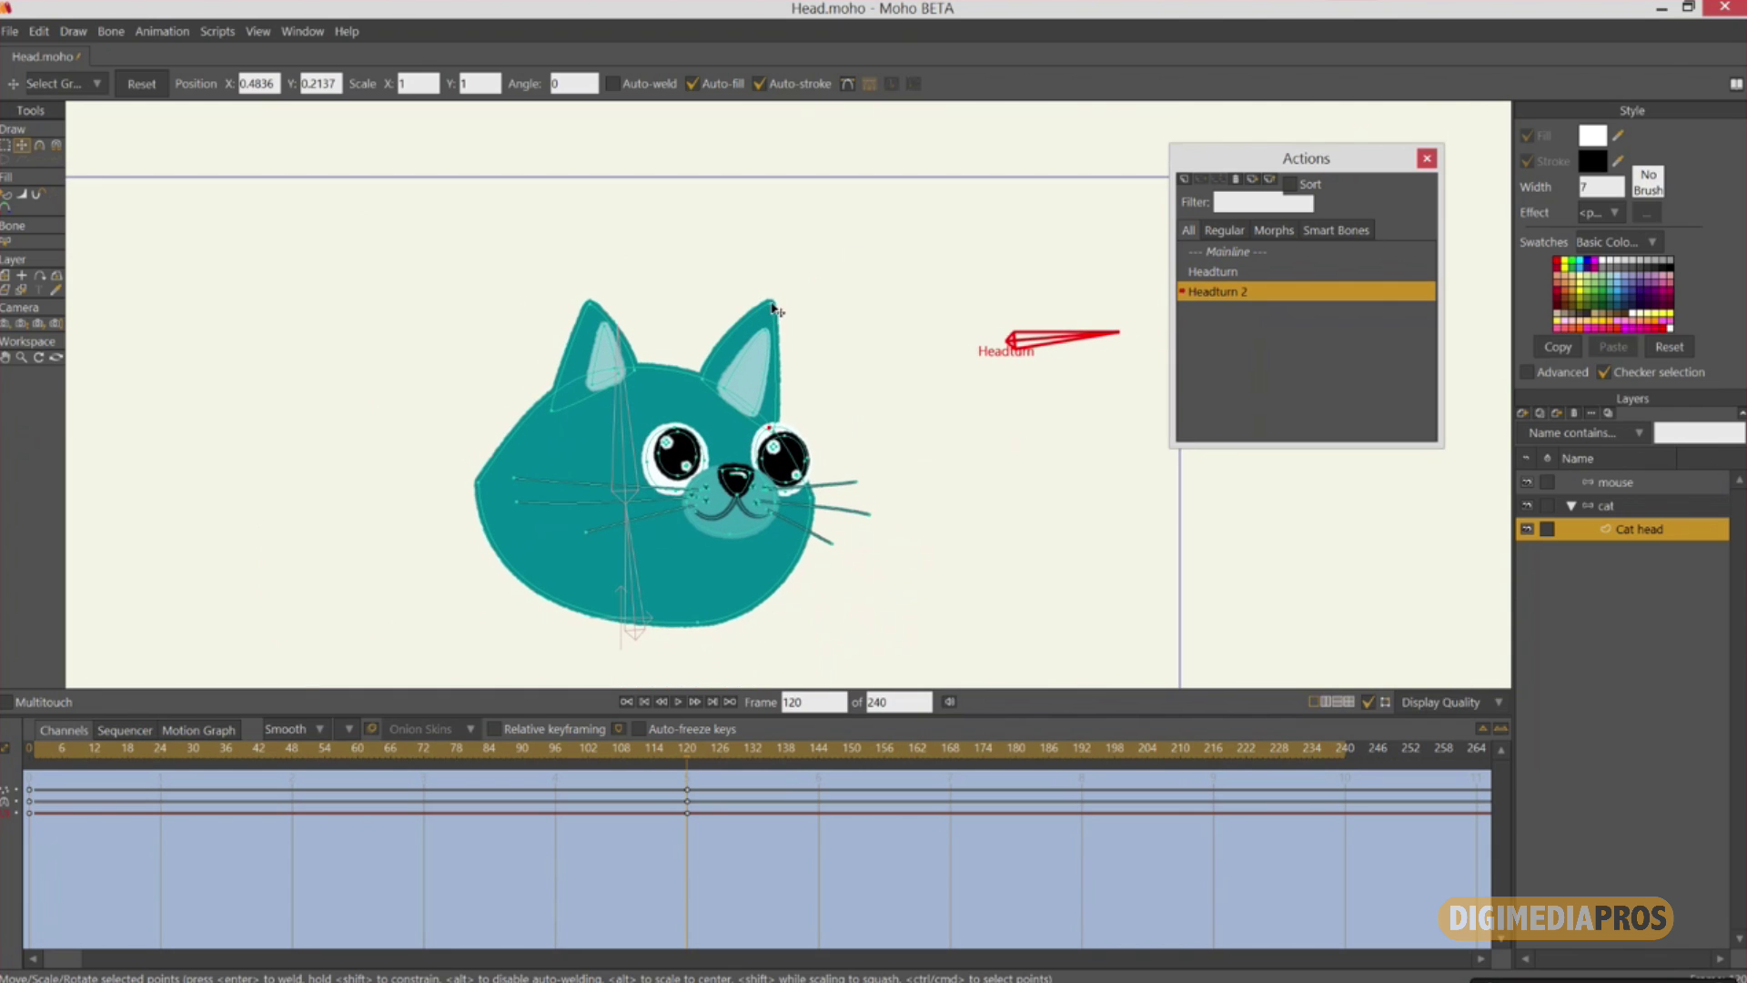
{"action": "left_click_drag", "start_coordinate": [776, 310], "coordinate": [954, 229]}
{"action": "key", "text": "c"}
{"action": "left_click_drag", "start_coordinate": [759, 215], "coordinate": [651, 210]}
{"action": "key", "text": "t"}
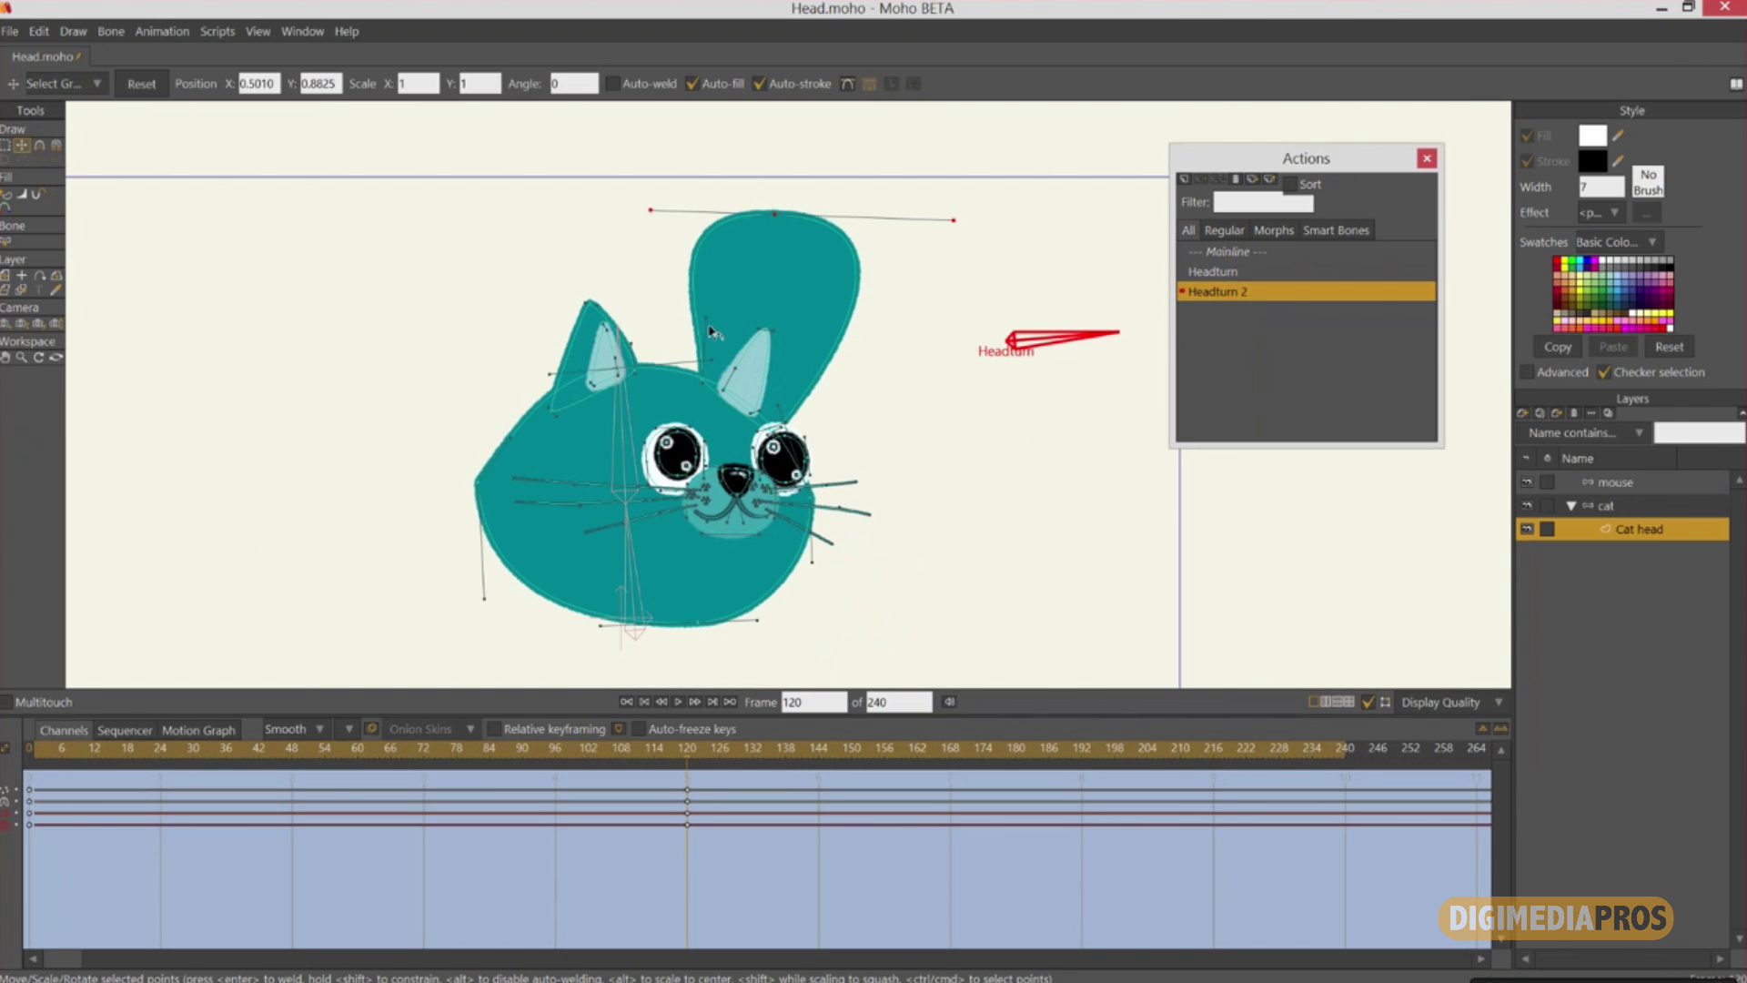
{"action": "key", "text": "c"}
{"action": "left_click_drag", "start_coordinate": [706, 318], "coordinate": [661, 310]}
{"action": "key", "text": "t"}
{"action": "left_click_drag", "start_coordinate": [763, 329], "coordinate": [868, 290]}
{"action": "key", "text": "c"}
{"action": "left_click_drag", "start_coordinate": [750, 269], "coordinate": [683, 256]}
Try to enlarge the left ear and its inner shape into a tall, rounded rabbit-like ear.
{"action": "left_click_drag", "start_coordinate": [737, 352], "coordinate": [667, 226]}
{"action": "key", "text": "t"}
{"action": "key", "text": "c"}
{"action": "left_click_drag", "start_coordinate": [548, 237], "coordinate": [548, 191]}
{"action": "key", "text": "t"}
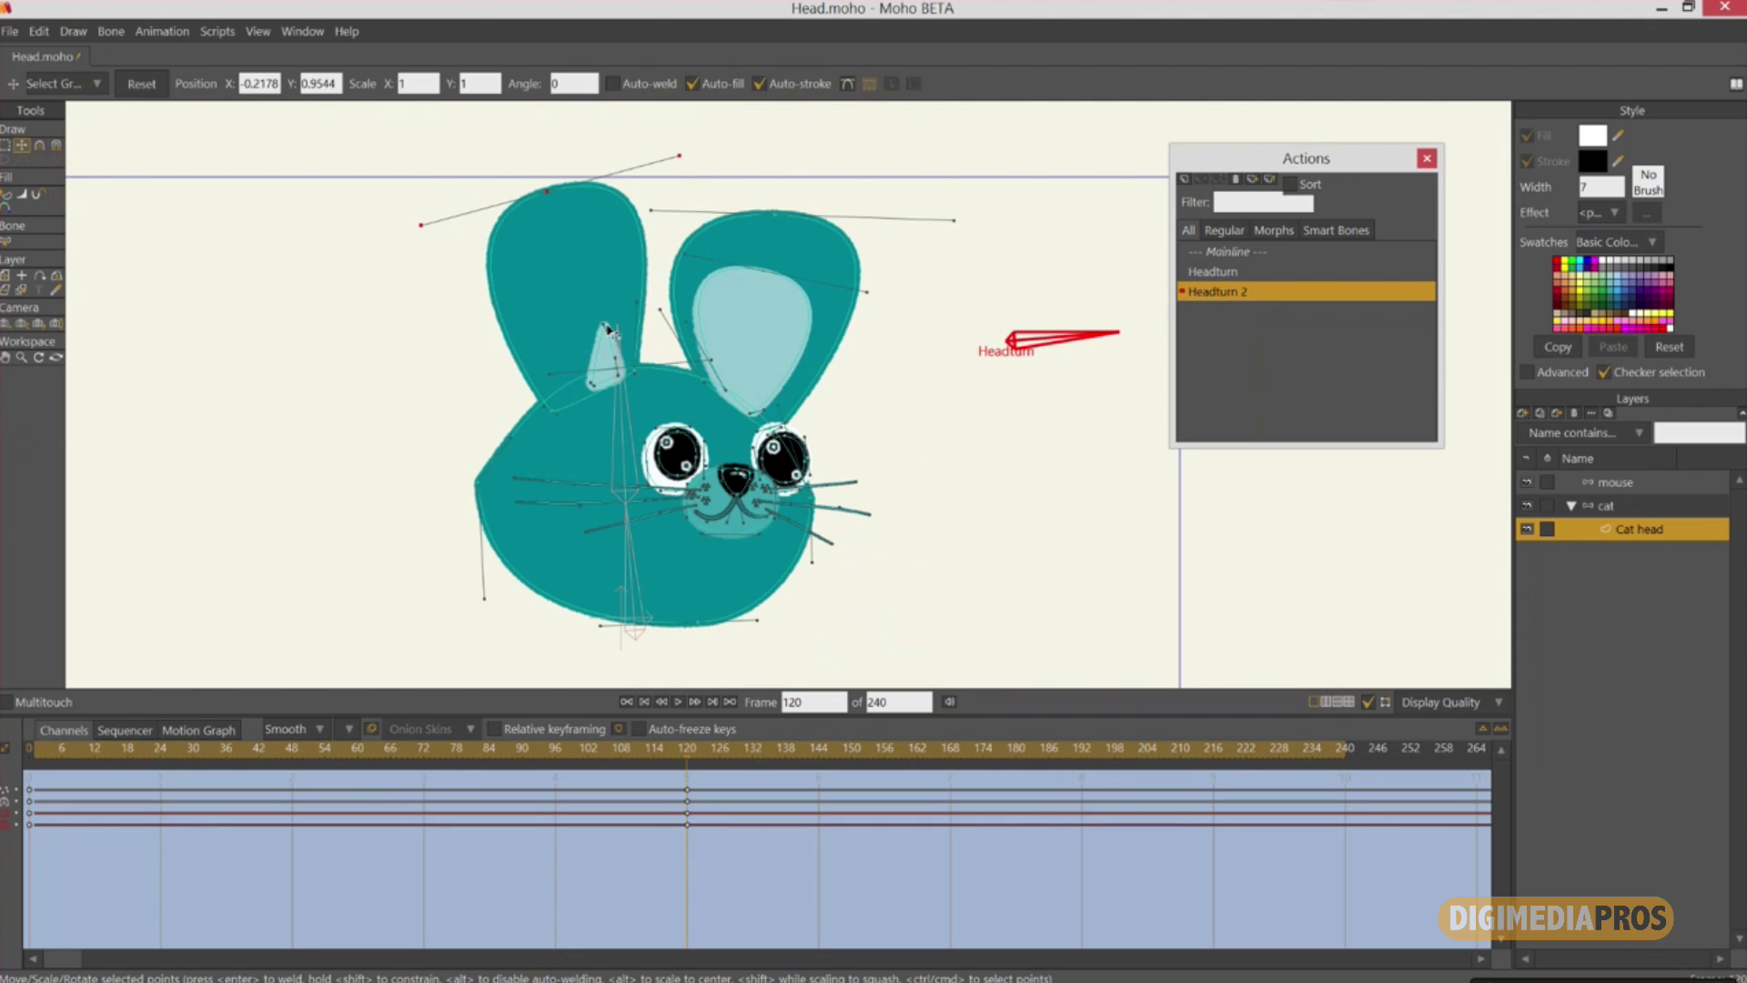
{"action": "key", "text": "c"}
{"action": "key", "text": "t"}
{"action": "left_click_drag", "start_coordinate": [604, 325], "coordinate": [589, 249]}
{"action": "key", "text": "c"}
{"action": "key", "text": "t"}
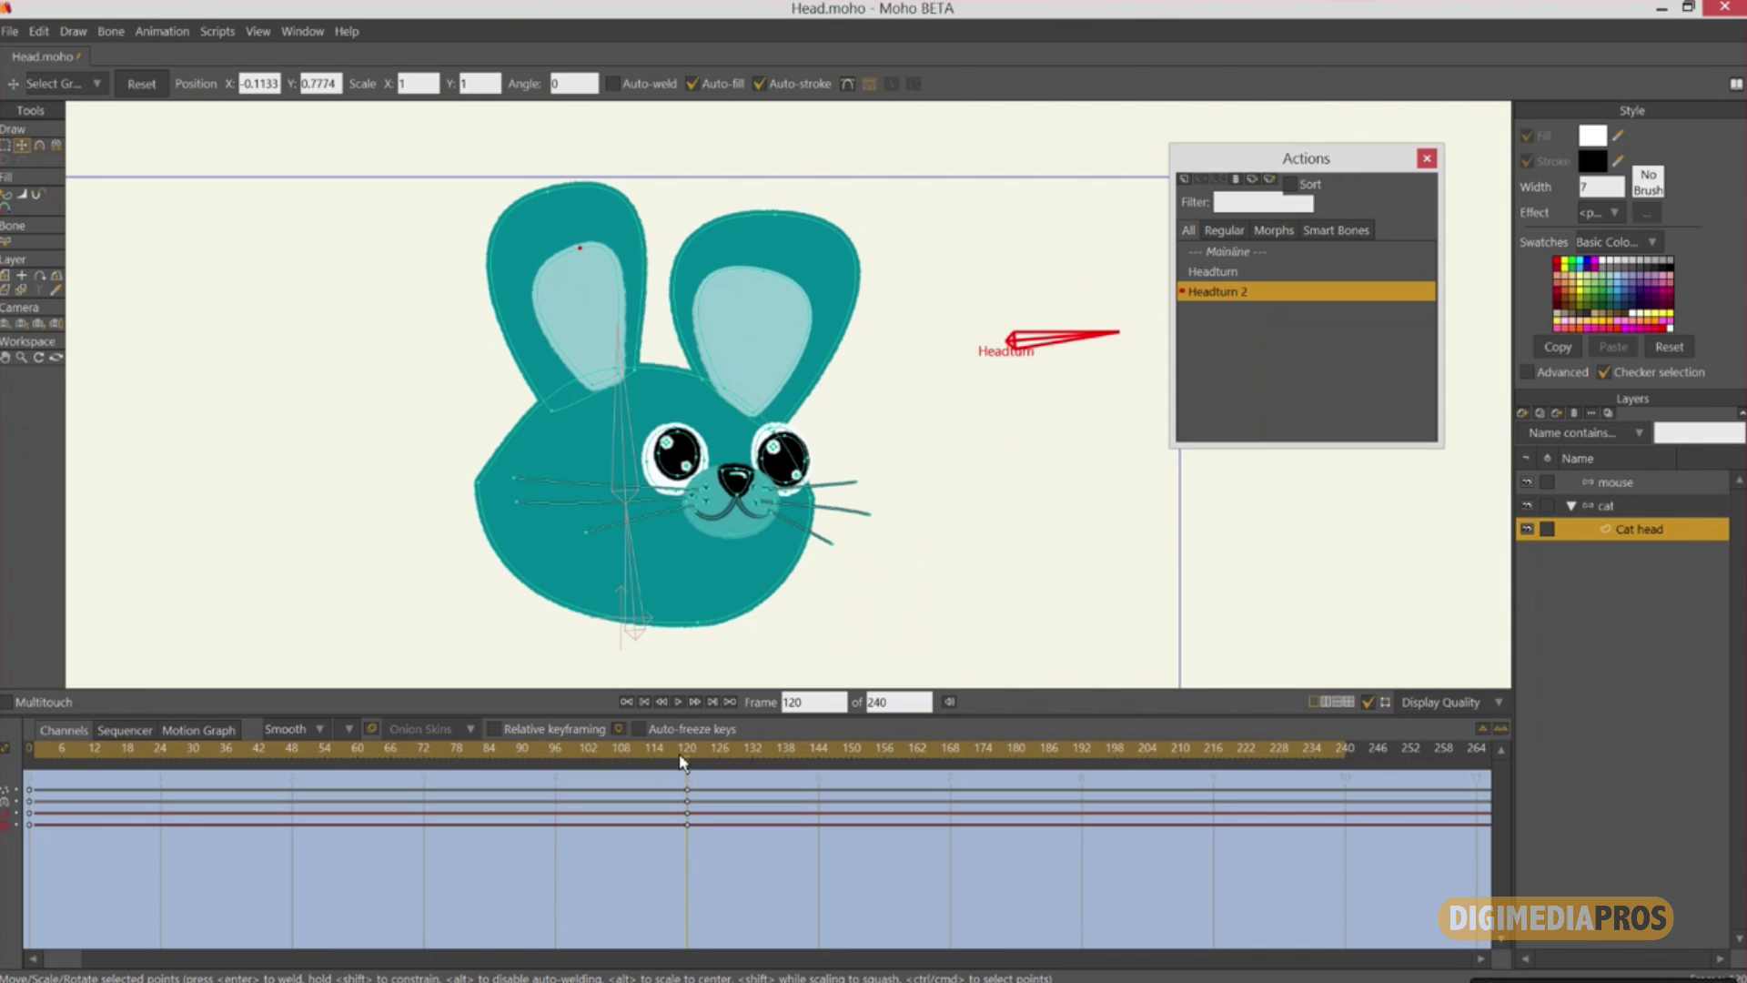
Scrub the timeline to preview the ear morph, then undo the enlarged and rounded ear edits.
{"action": "left_click_drag", "start_coordinate": [680, 755], "coordinate": [204, 755]}
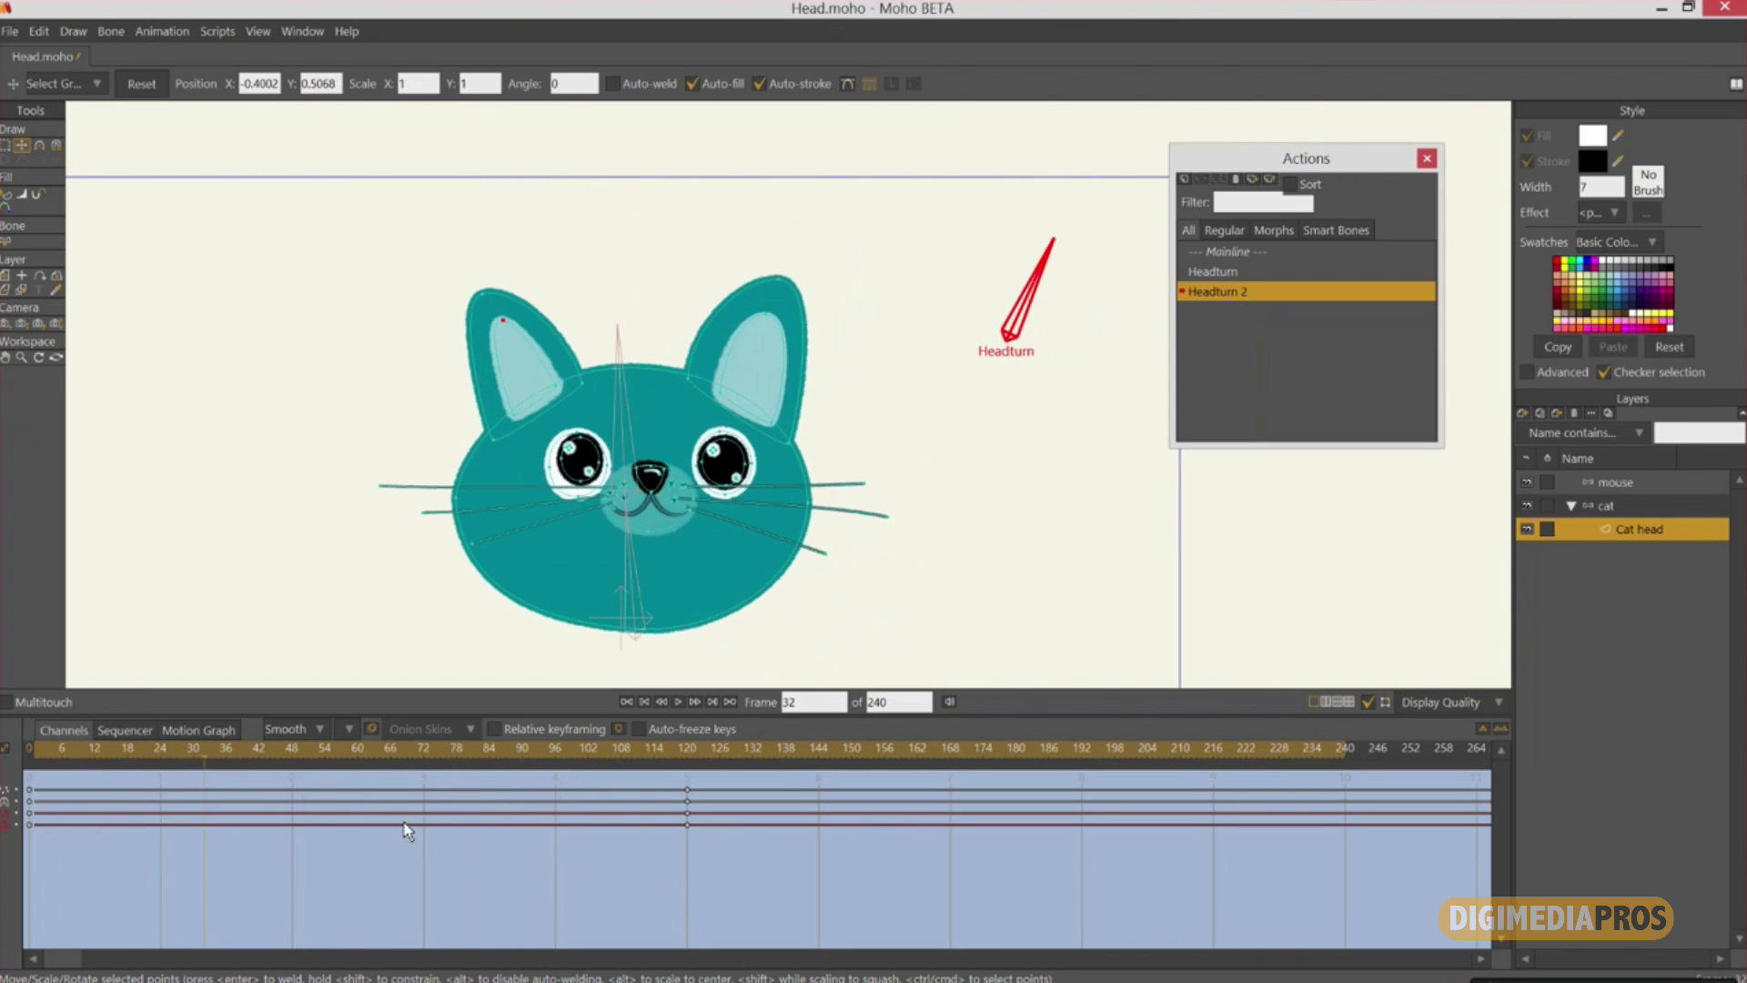
{"action": "left_click", "coordinate": [681, 818]}
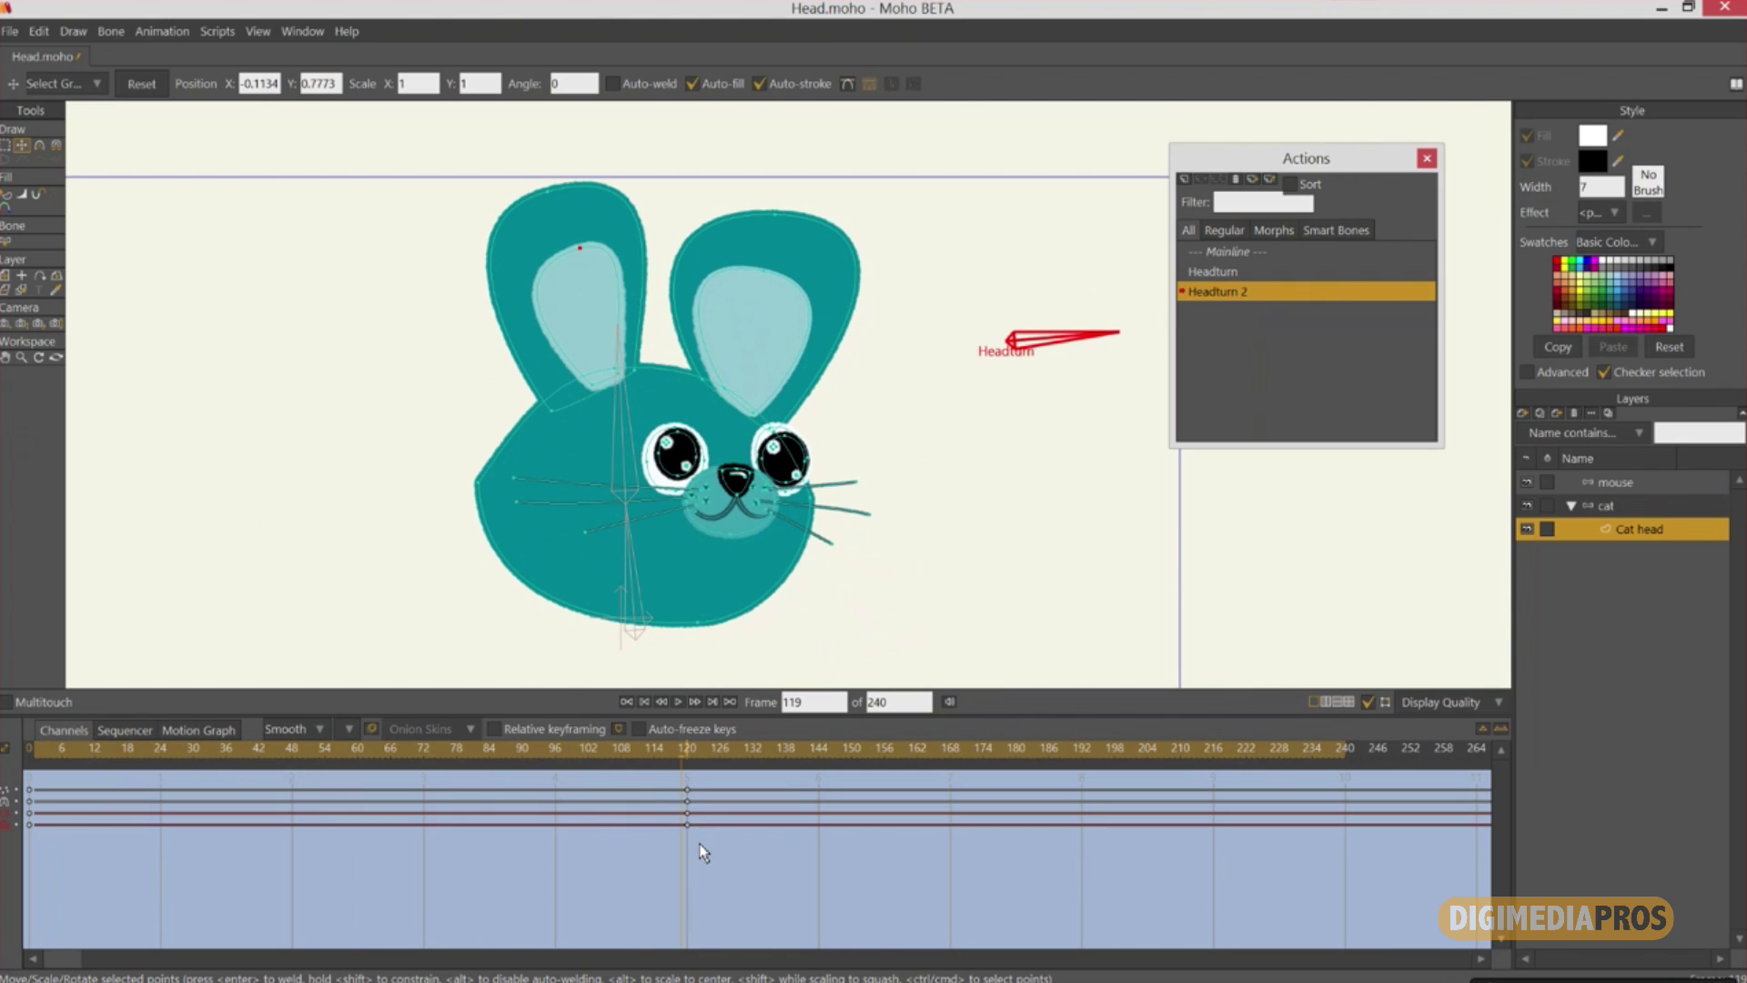
{"action": "key", "text": "ctrl+z"}
{"action": "key", "text": "ctrl+z"}
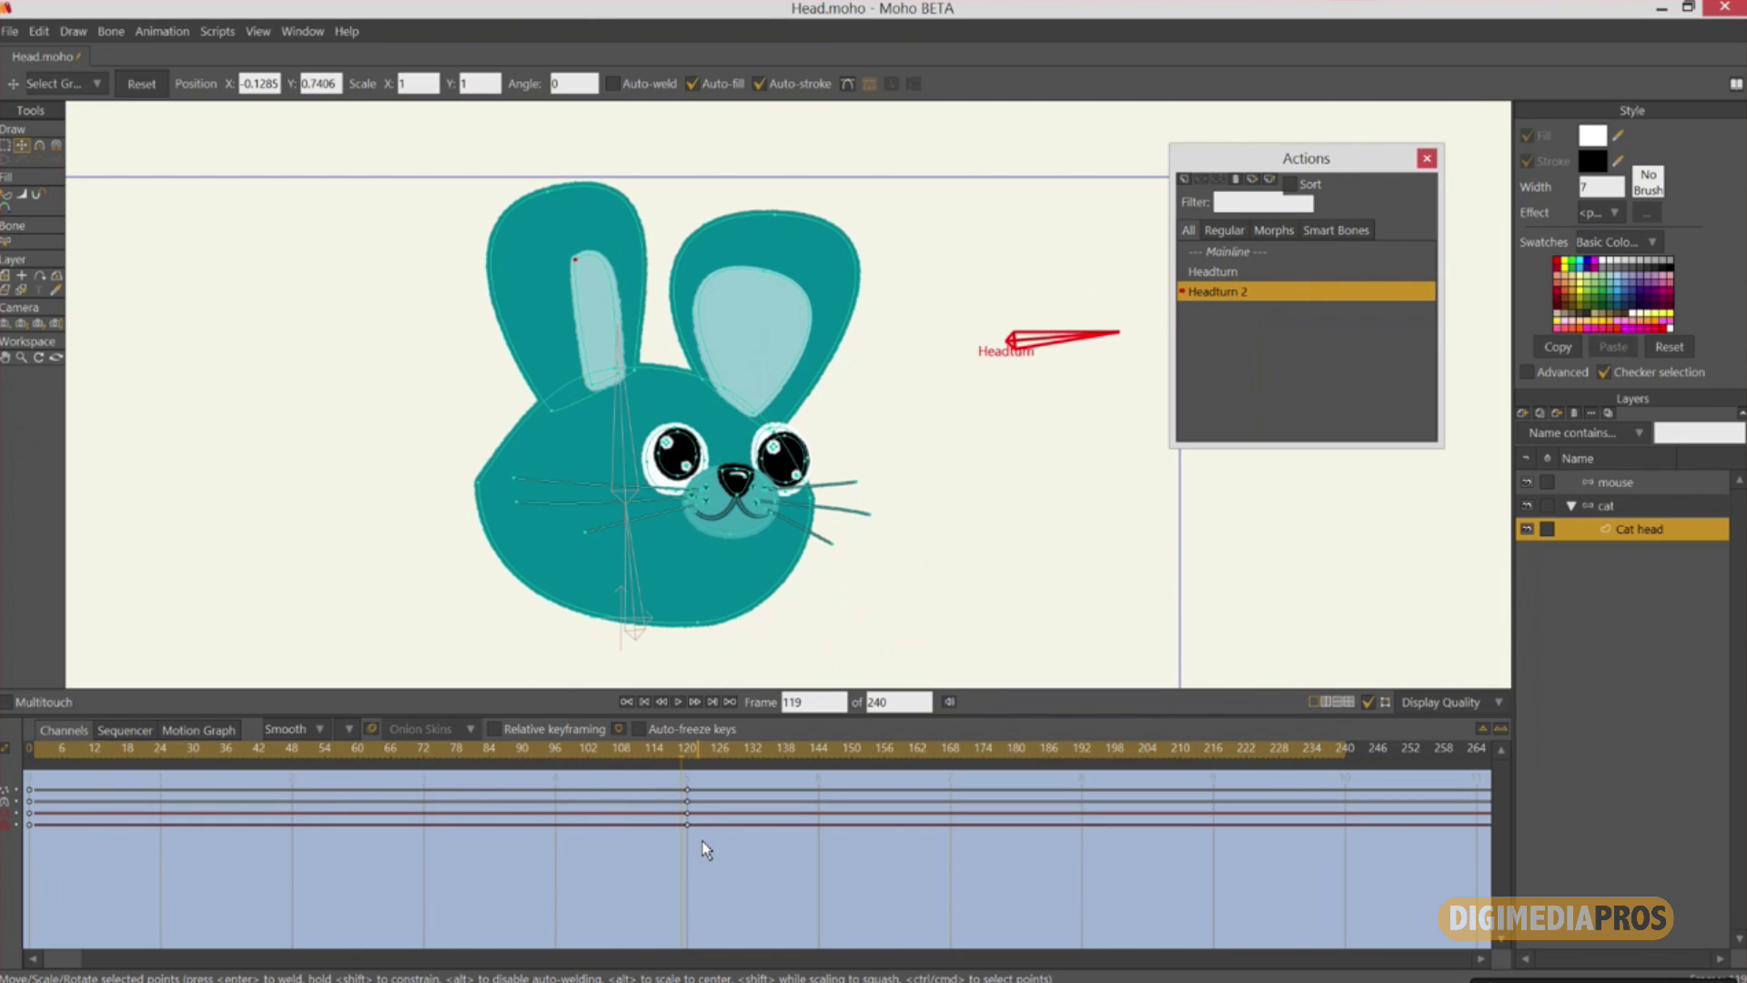
{"action": "key", "text": "ctrl+z"}
{"action": "key", "text": "ctrl+z"}
{"action": "key", "text": "ctrl+z"}
{"action": "key", "text": "ctrl+z"}
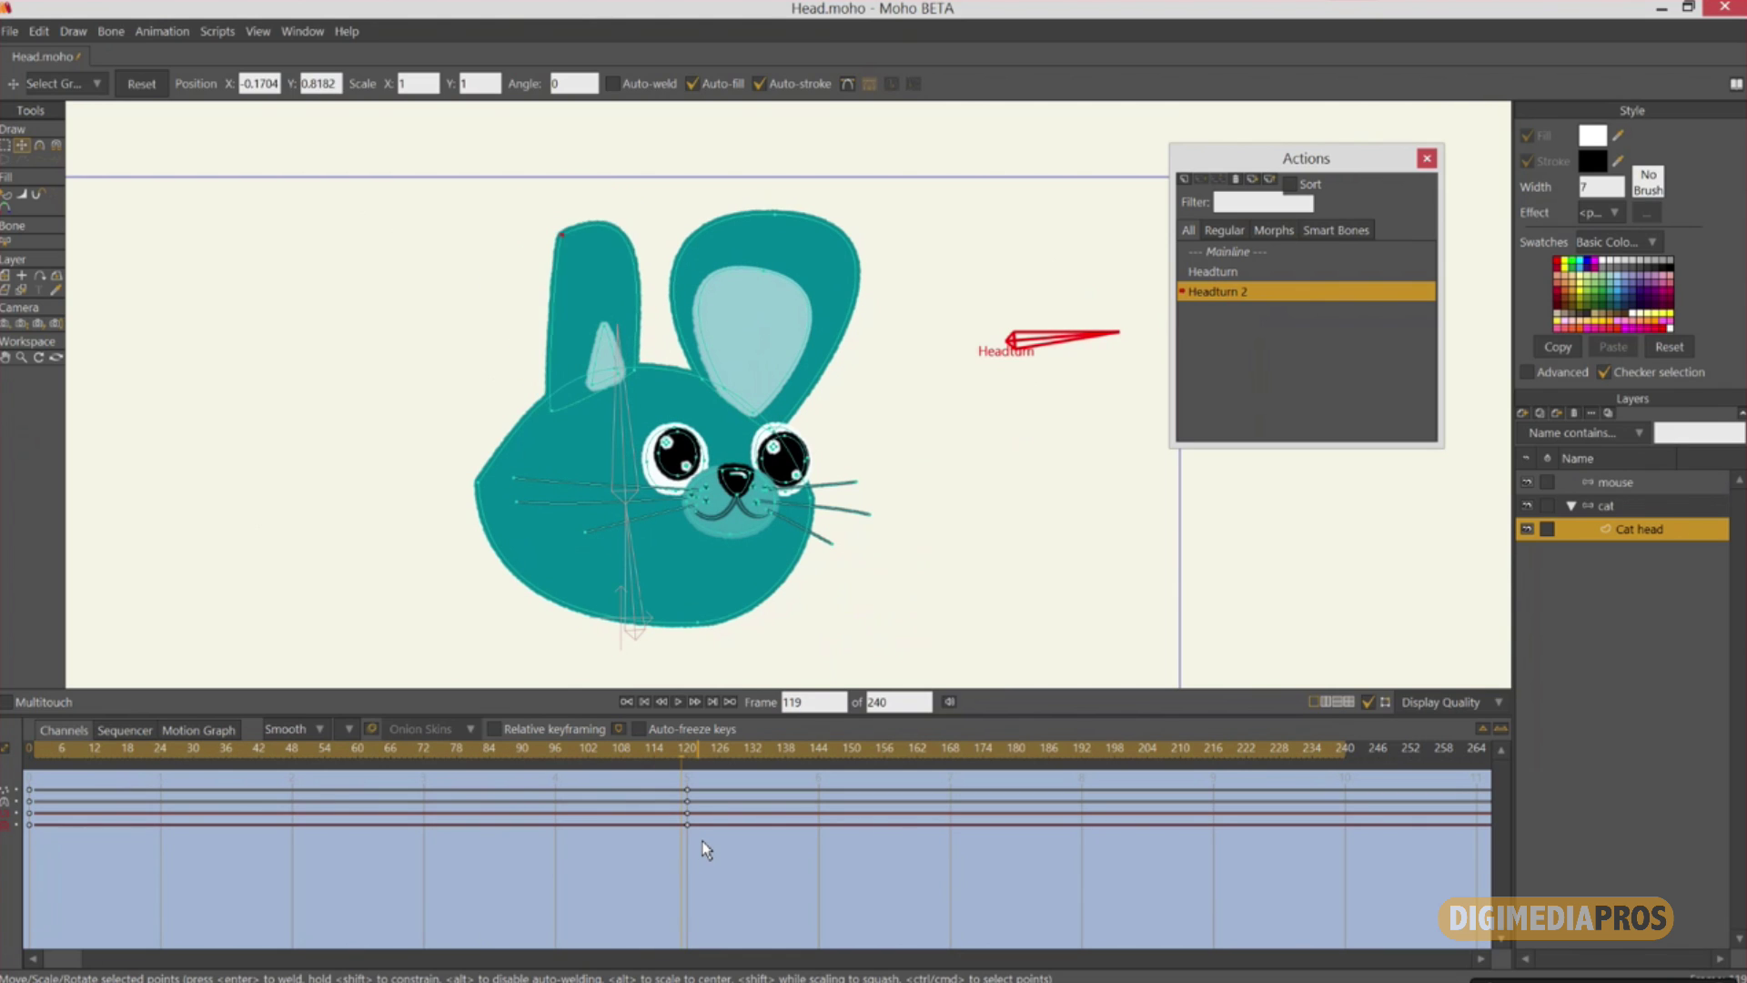
{"action": "key", "text": "ctrl+z"}
{"action": "key", "text": "ctrl+z"}
{"action": "key", "text": "ctrl+z"}
{"action": "key", "text": "ctrl+z"}
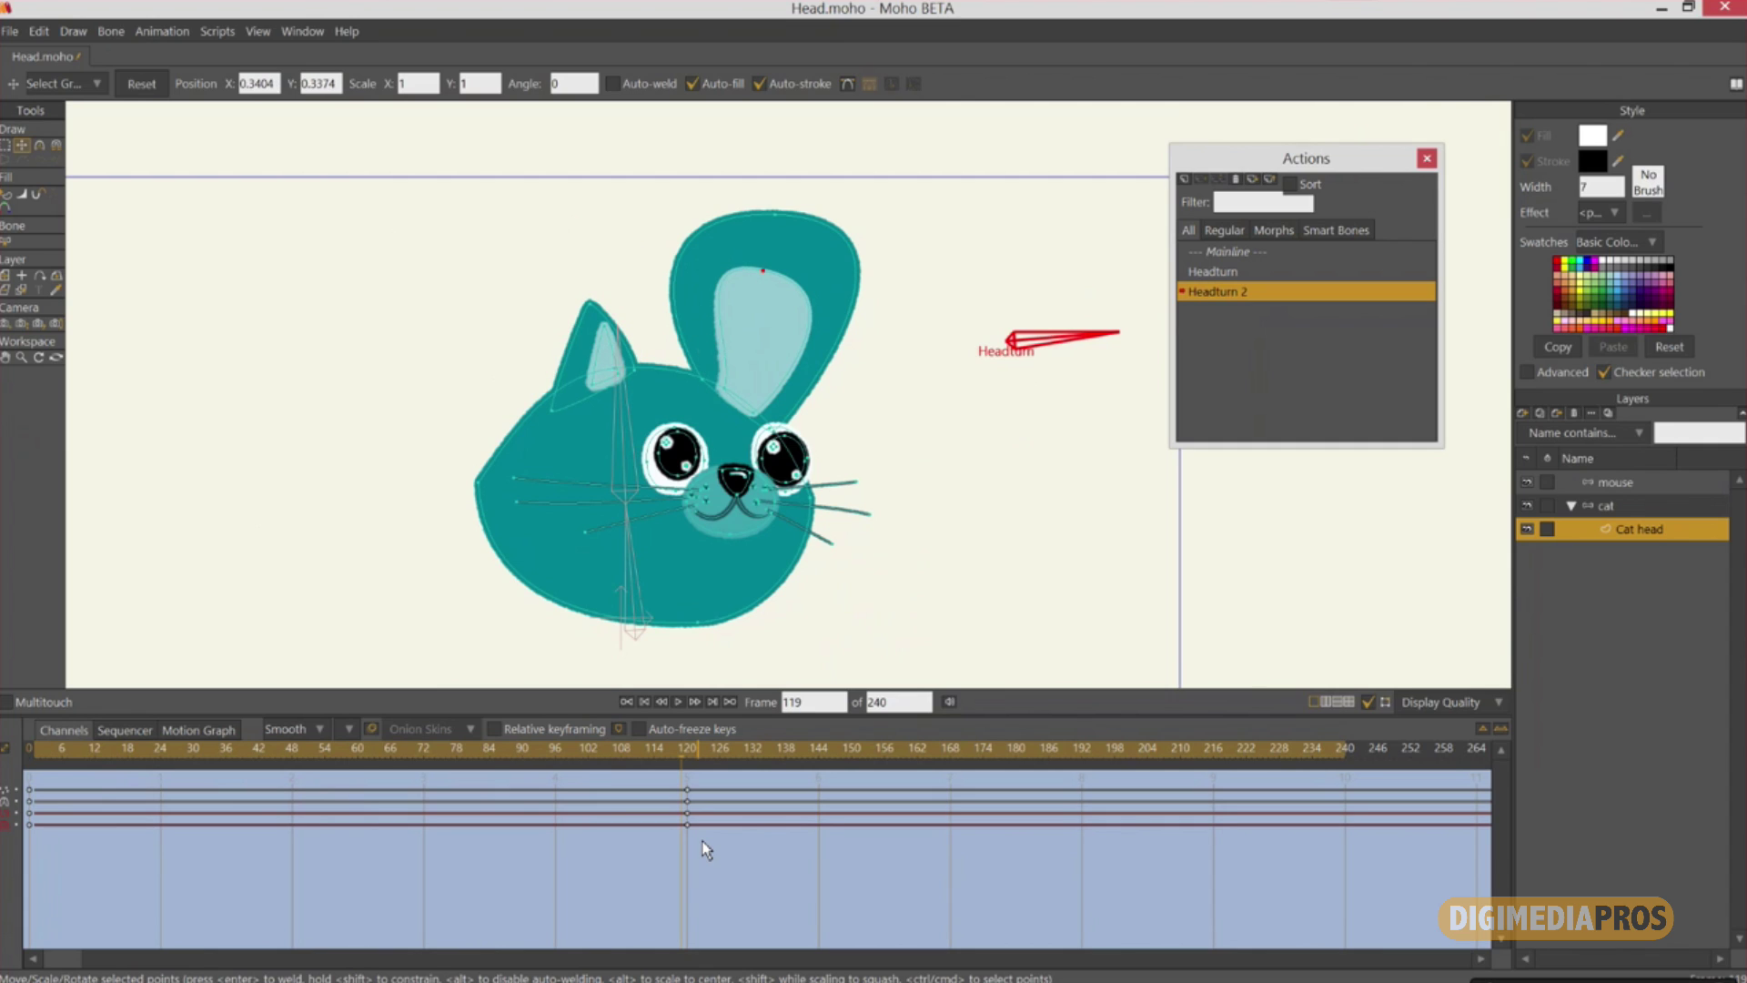
{"action": "key", "text": "ctrl+z"}
{"action": "key", "text": "ctrl+z"}
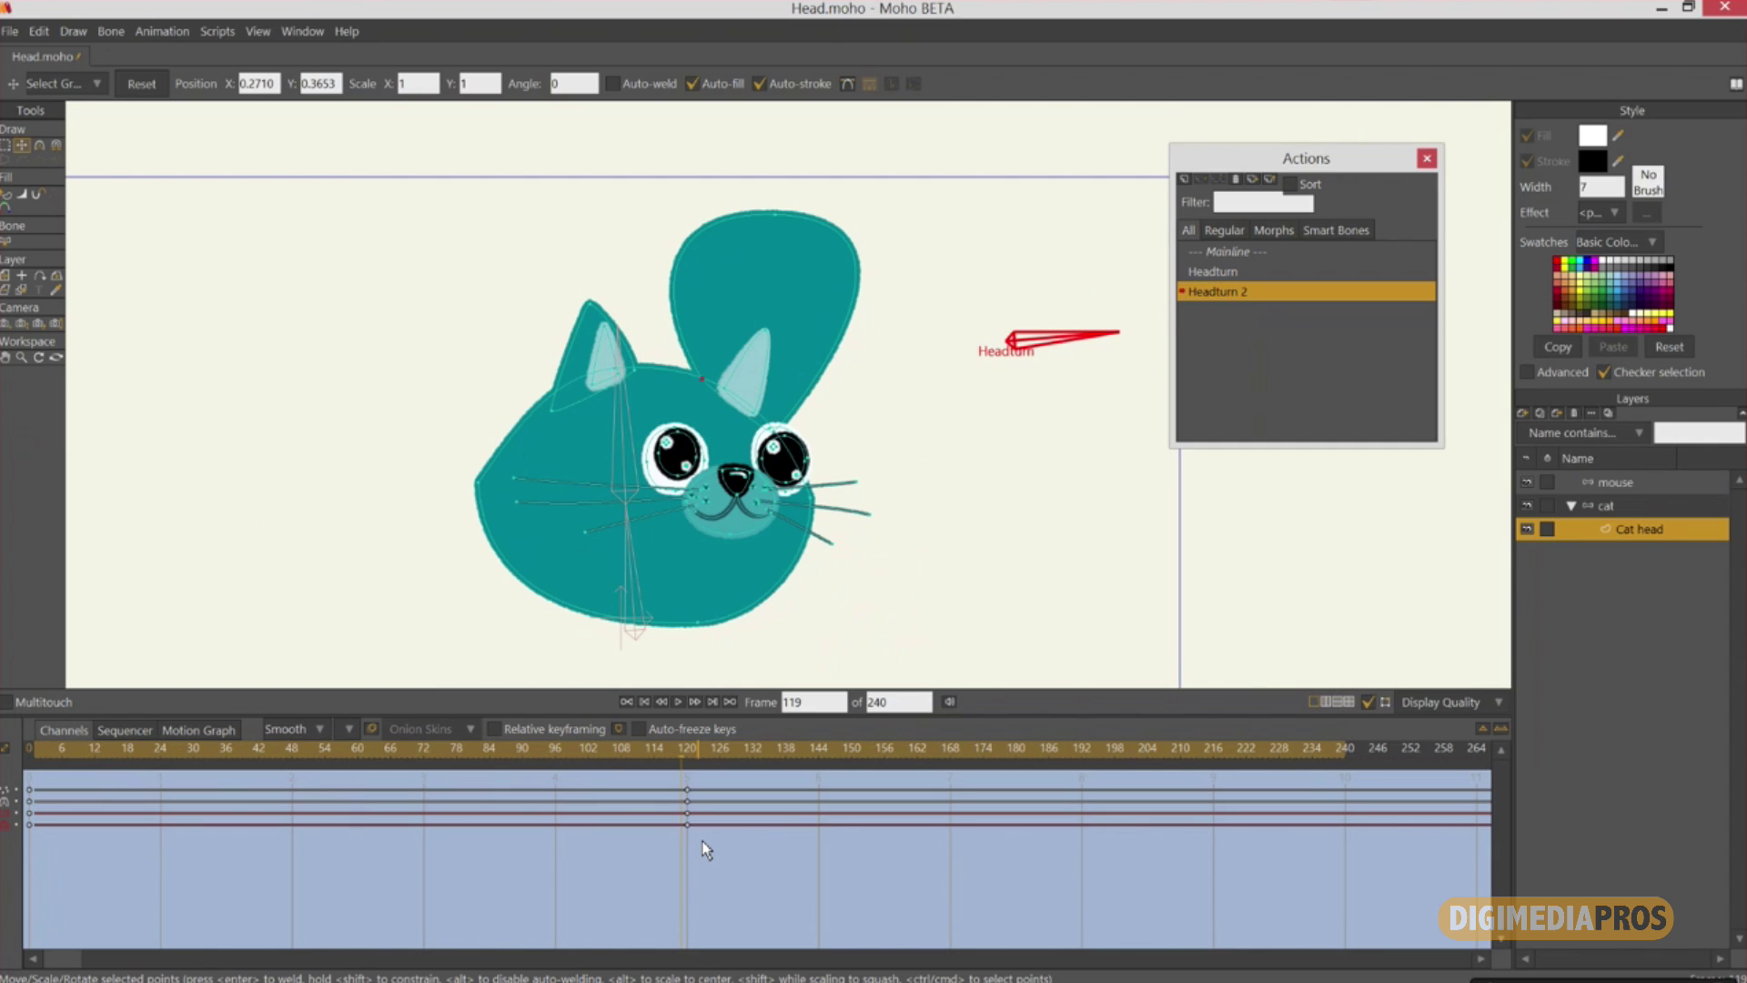
{"action": "key", "text": "ctrl+z"}
{"action": "key", "text": "ctrl+z"}
{"action": "key", "text": "ctrl+z"}
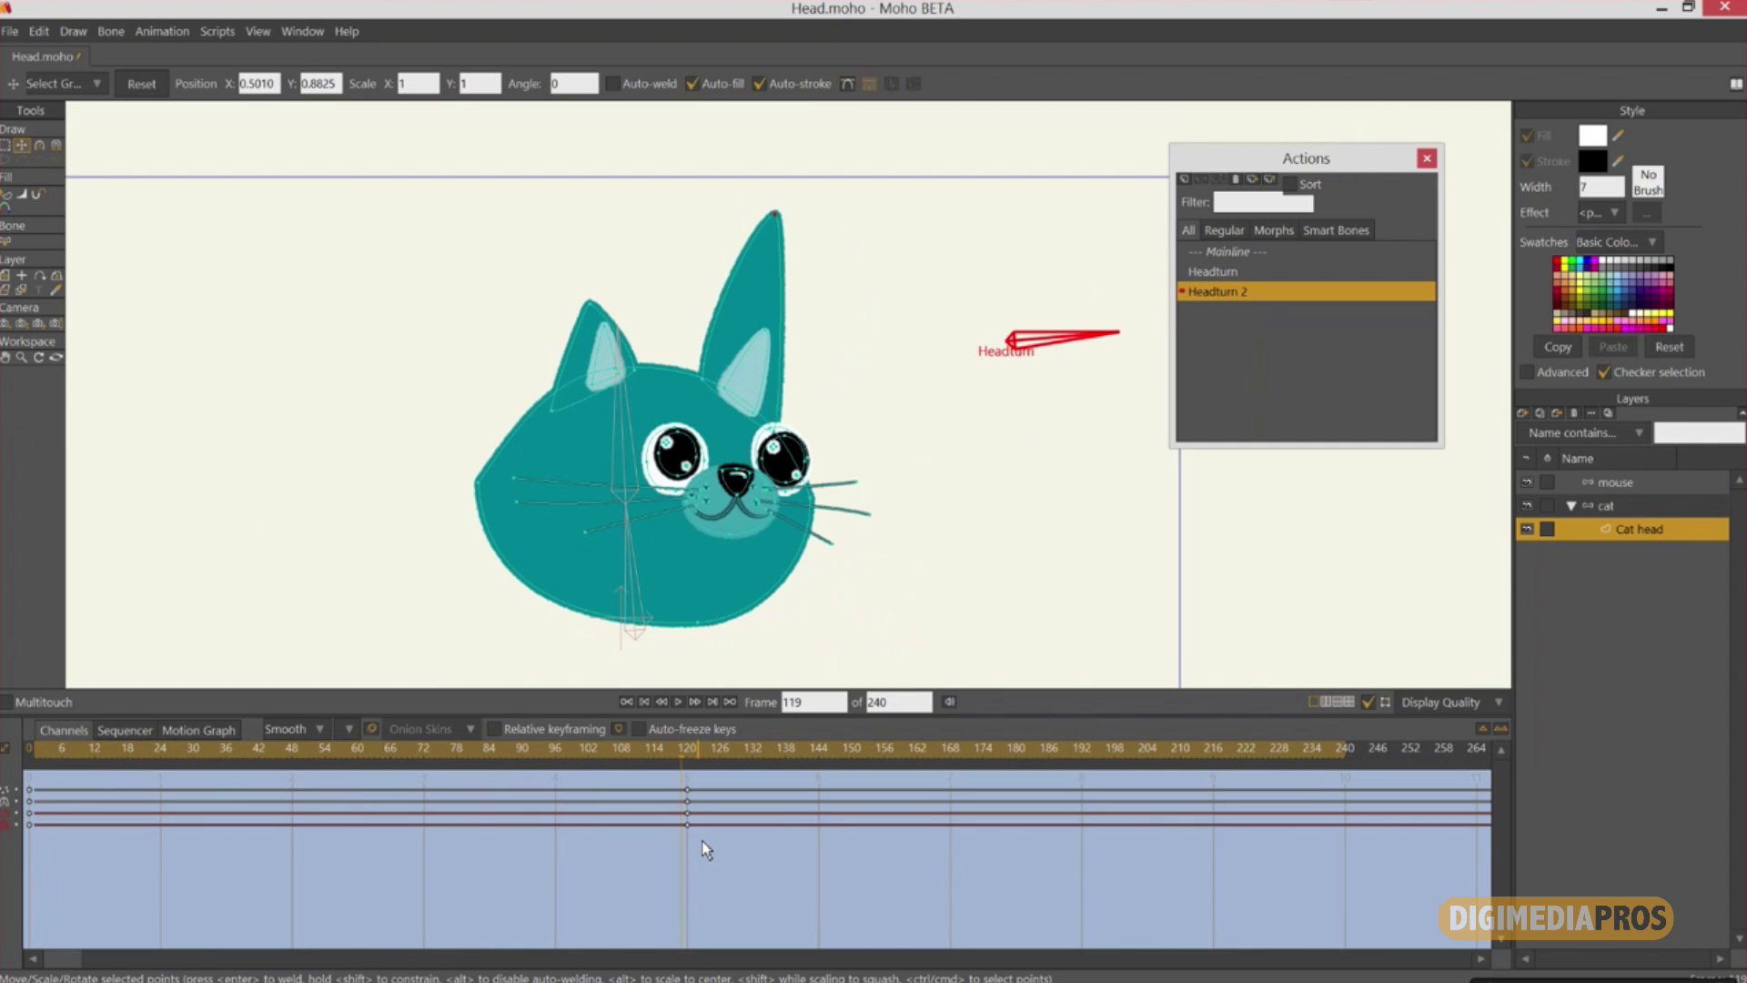
Return to frame 0 on the Mainline and add a new upright bone below the Headturn bone on the cat layer.
{"action": "left_click_drag", "start_coordinate": [682, 748], "coordinate": [2, 780]}
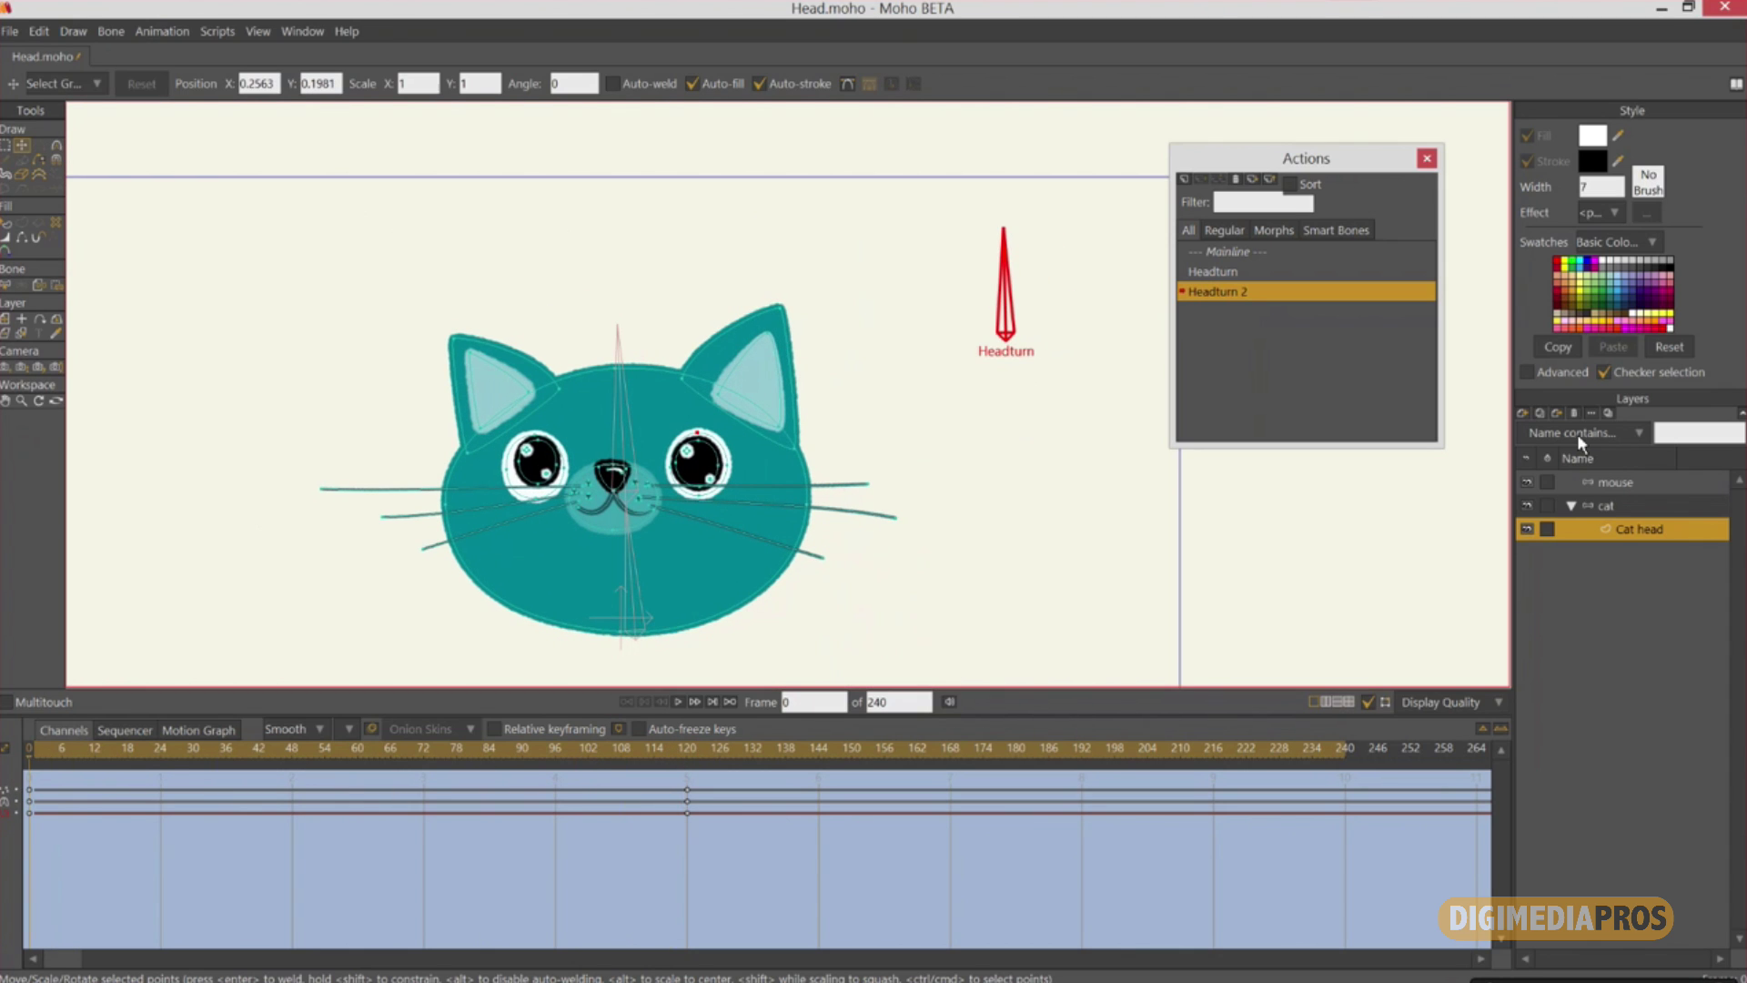
{"action": "double_click", "coordinate": [1236, 252]}
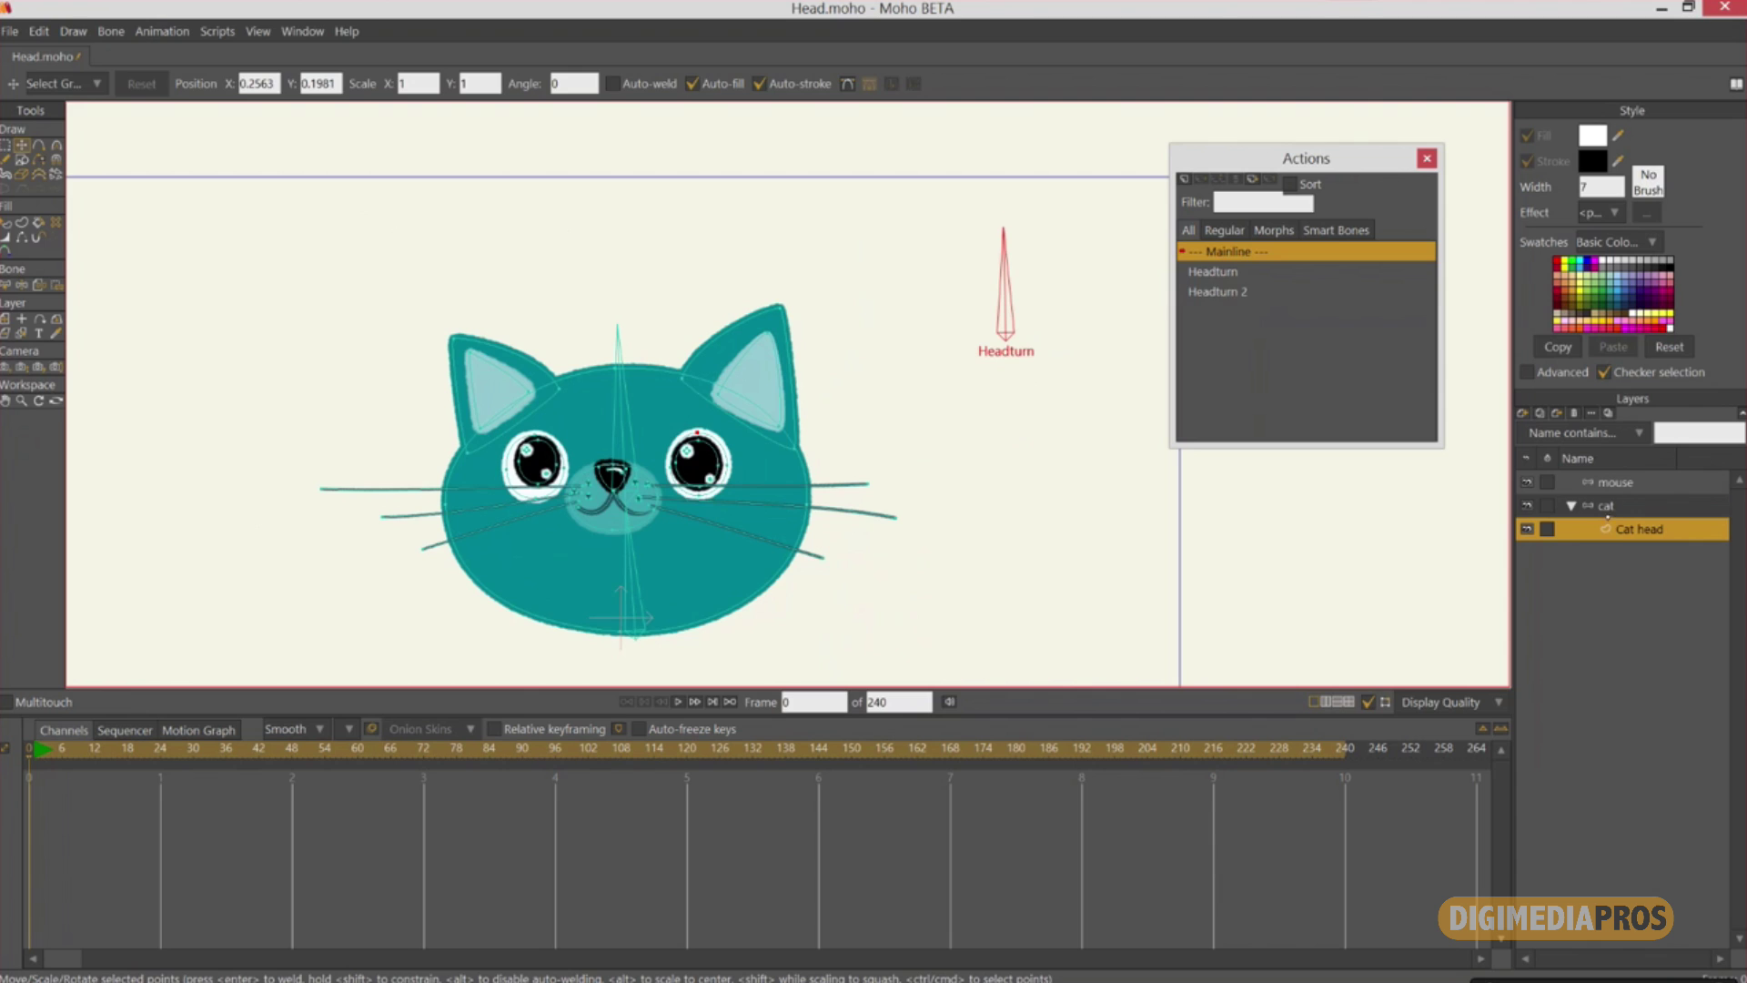
{"action": "left_click", "coordinate": [1609, 510]}
{"action": "left_click_drag", "start_coordinate": [1073, 554], "coordinate": [908, 486]}
{"action": "key", "text": "a"}
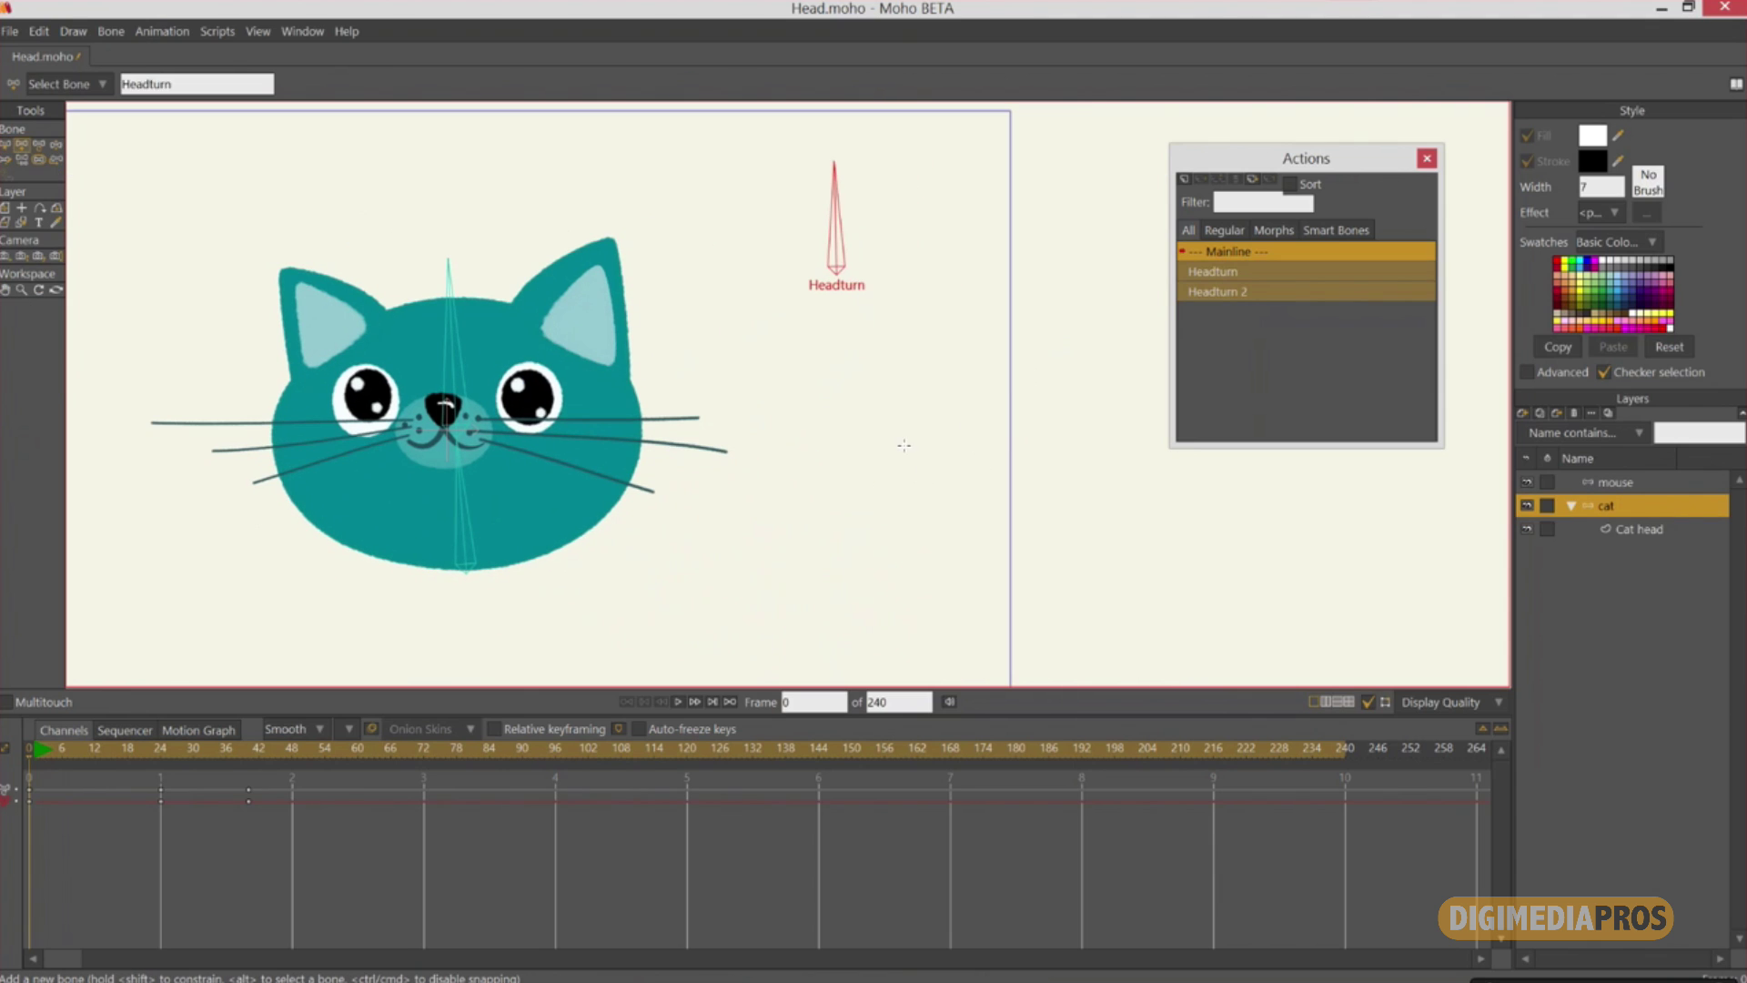
{"action": "left_click", "coordinate": [846, 444]}
{"action": "left_click_drag", "start_coordinate": [855, 392], "coordinate": [851, 361]}
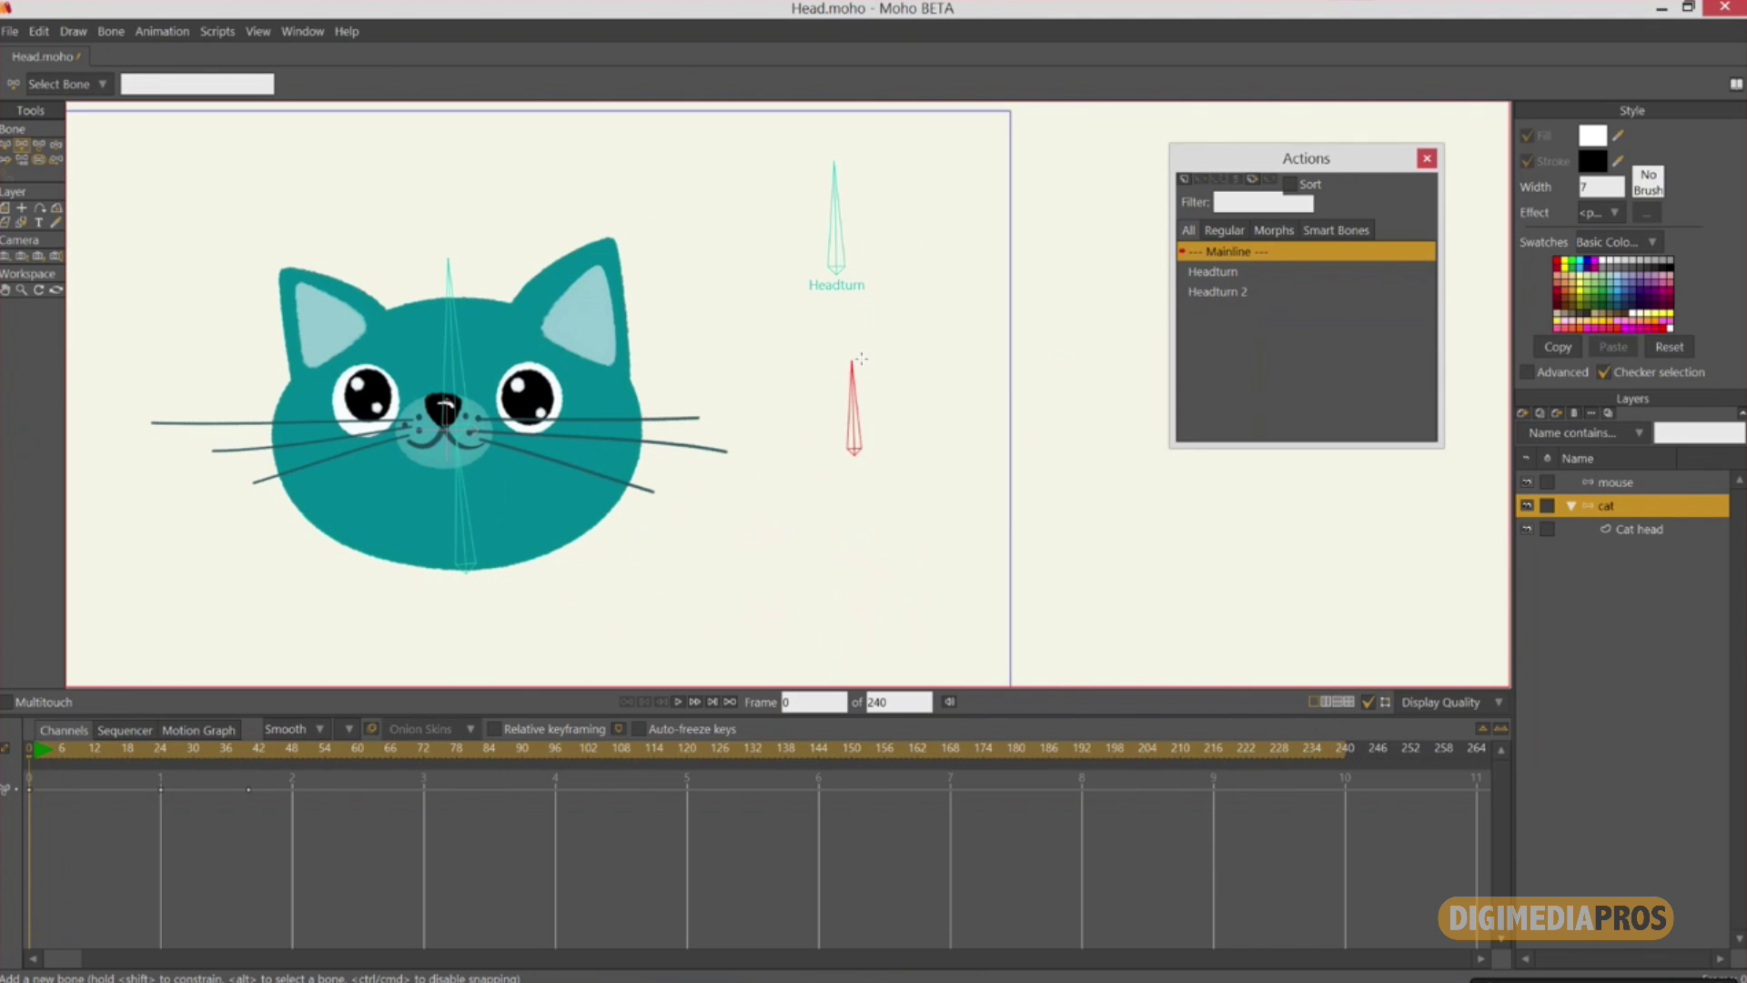
Reduce the new bone's strength to zero so that it has no influence on the artwork.
{"action": "key", "text": "s"}
{"action": "left_click_drag", "start_coordinate": [819, 440], "coordinate": [421, 596]}
{"action": "key", "text": "b"}
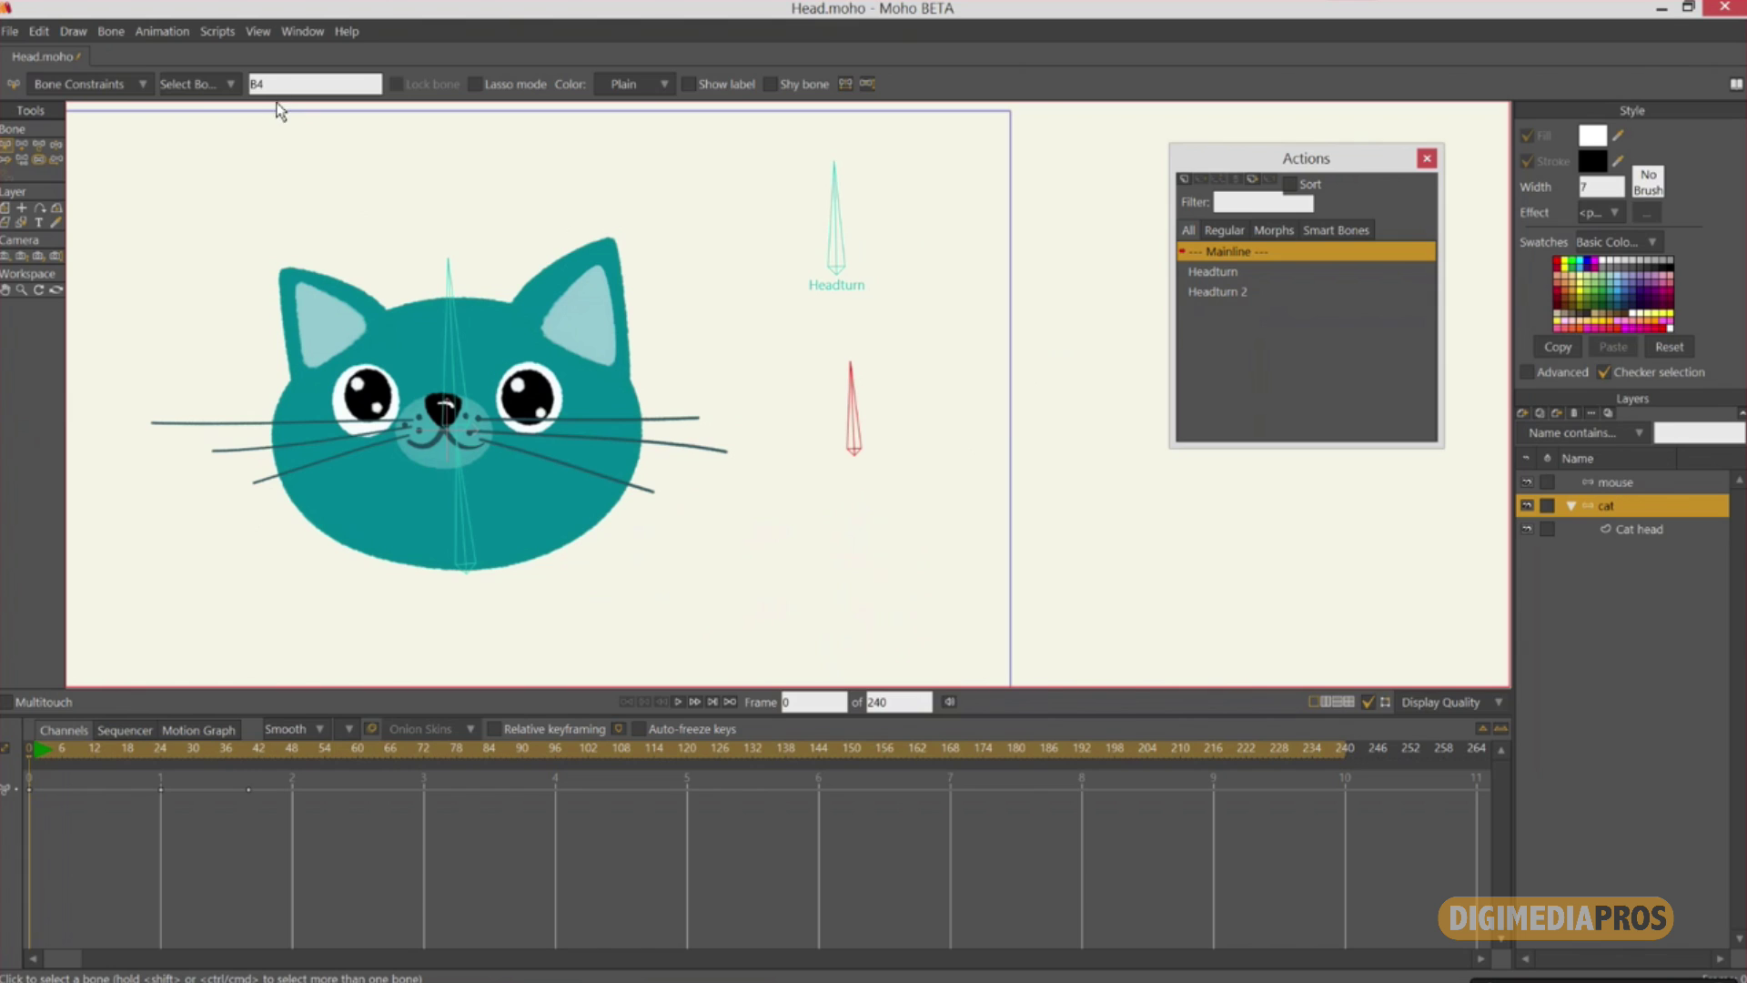
Name the new bone Color and show its label on the canvas.
{"action": "left_click_drag", "start_coordinate": [273, 87], "coordinate": [184, 129]}
{"action": "type", "text": "Colo"}
{"action": "type", "text": "r"}
{"action": "key", "text": "Return"}
{"action": "left_click", "coordinate": [728, 84]}
Create a smart bone action for the Color bone and rotate the bone clockwise to about 19 degrees at frame 120.
{"action": "left_click", "coordinate": [1189, 178]}
{"action": "left_click", "coordinate": [890, 562]}
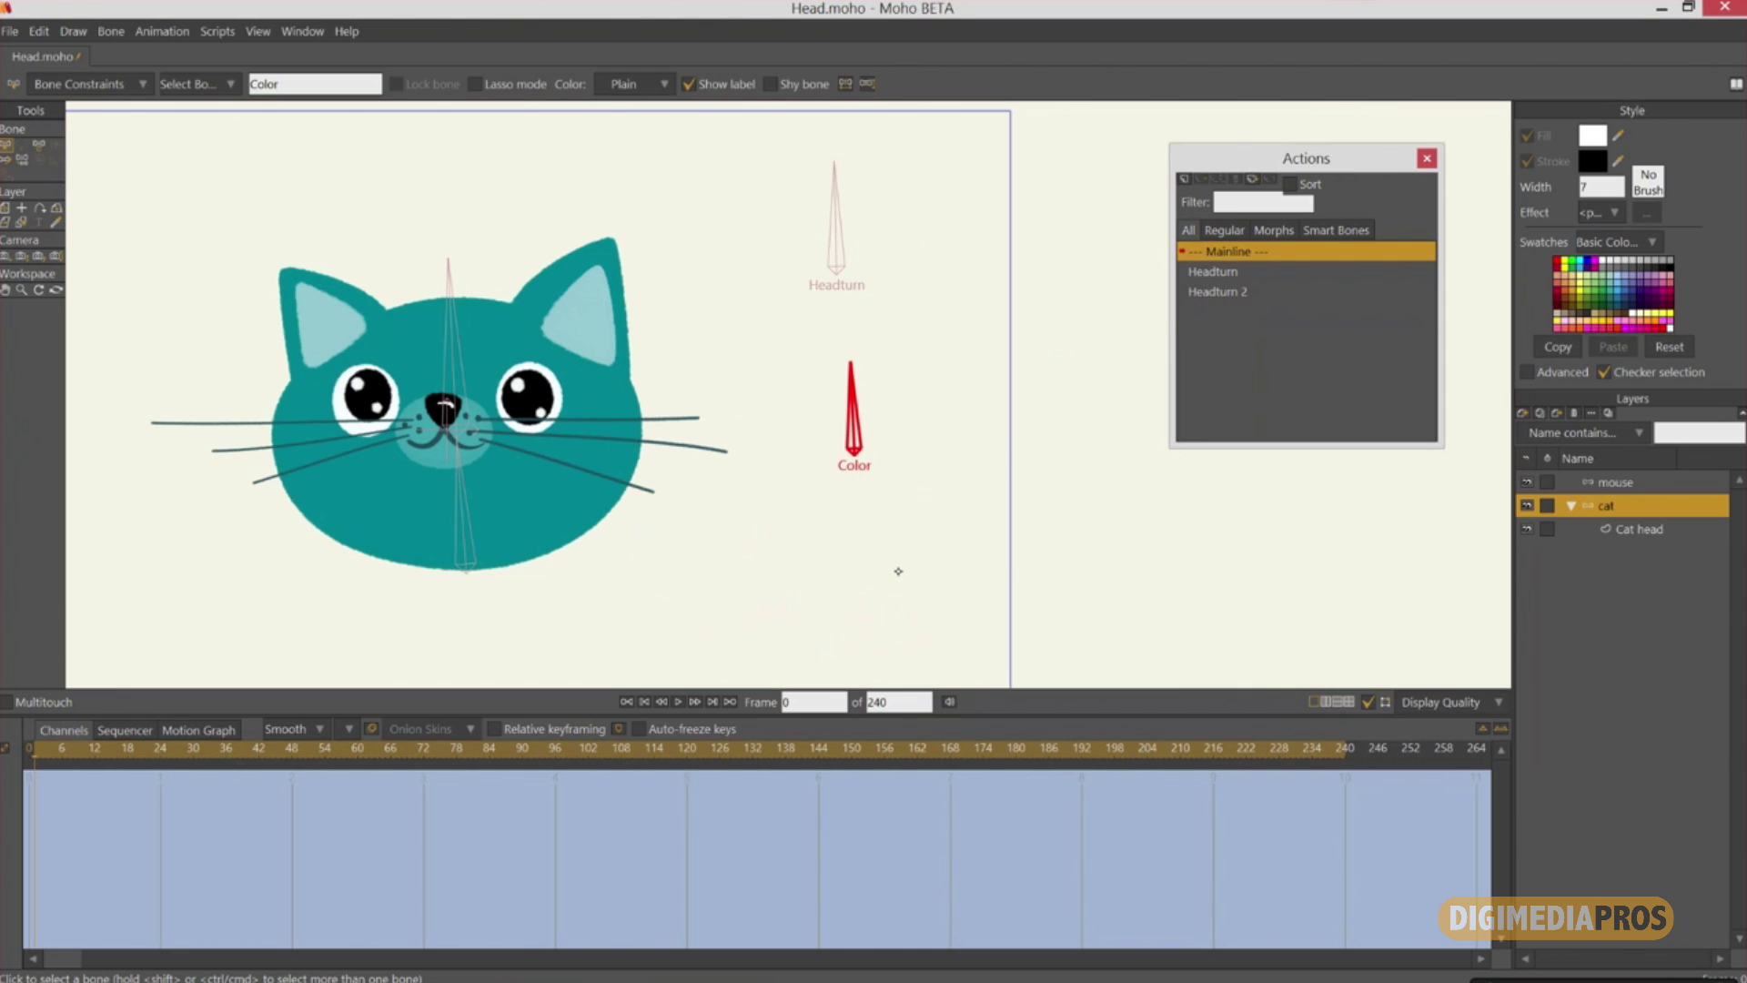
{"action": "left_click", "coordinate": [689, 752]}
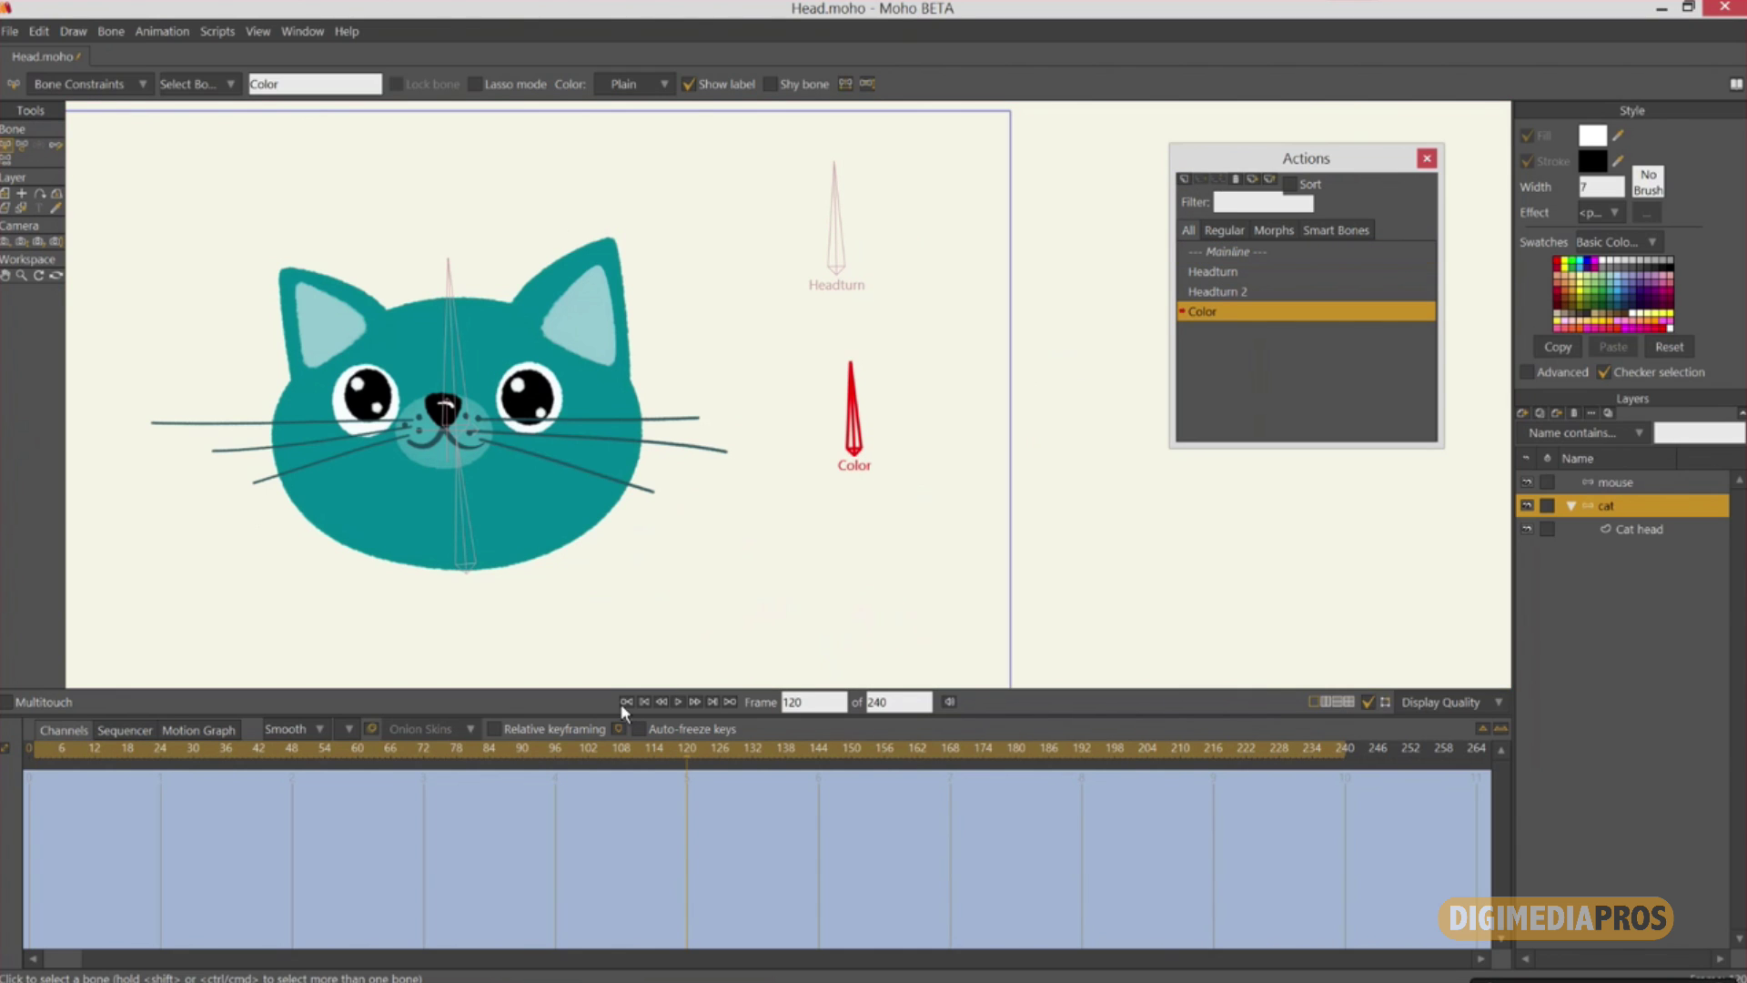
{"action": "left_click", "coordinate": [30, 145]}
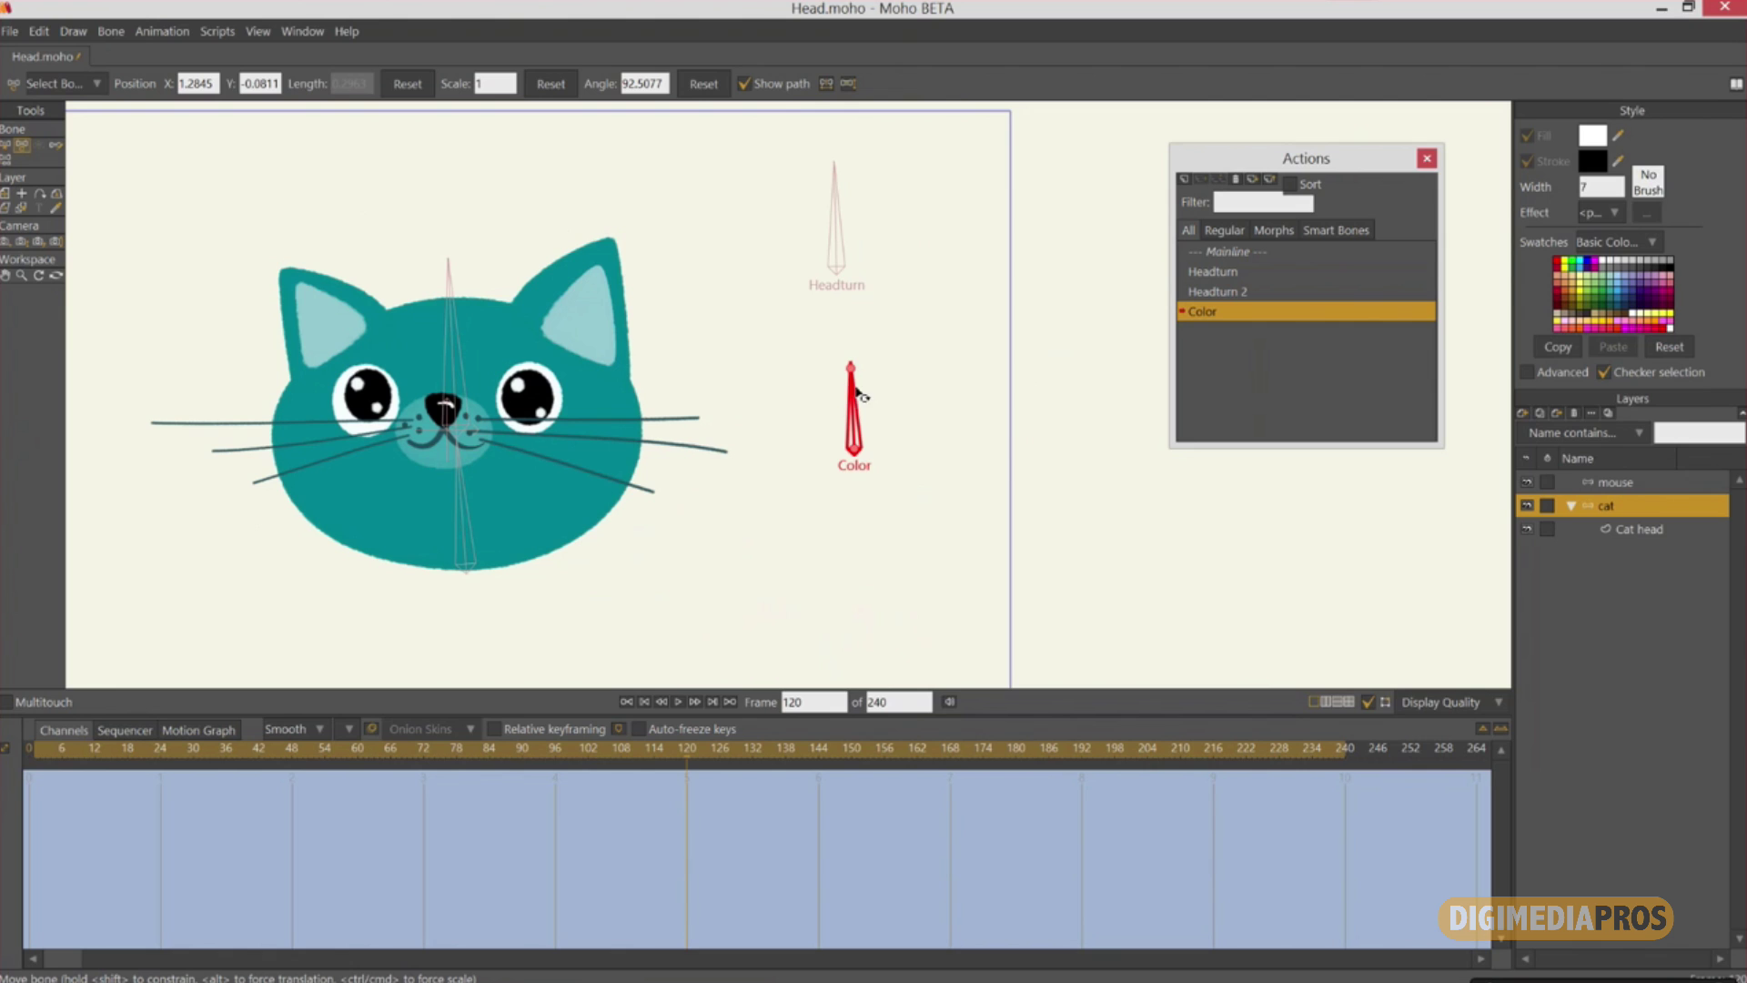
{"action": "left_click_drag", "start_coordinate": [855, 398], "coordinate": [922, 421]}
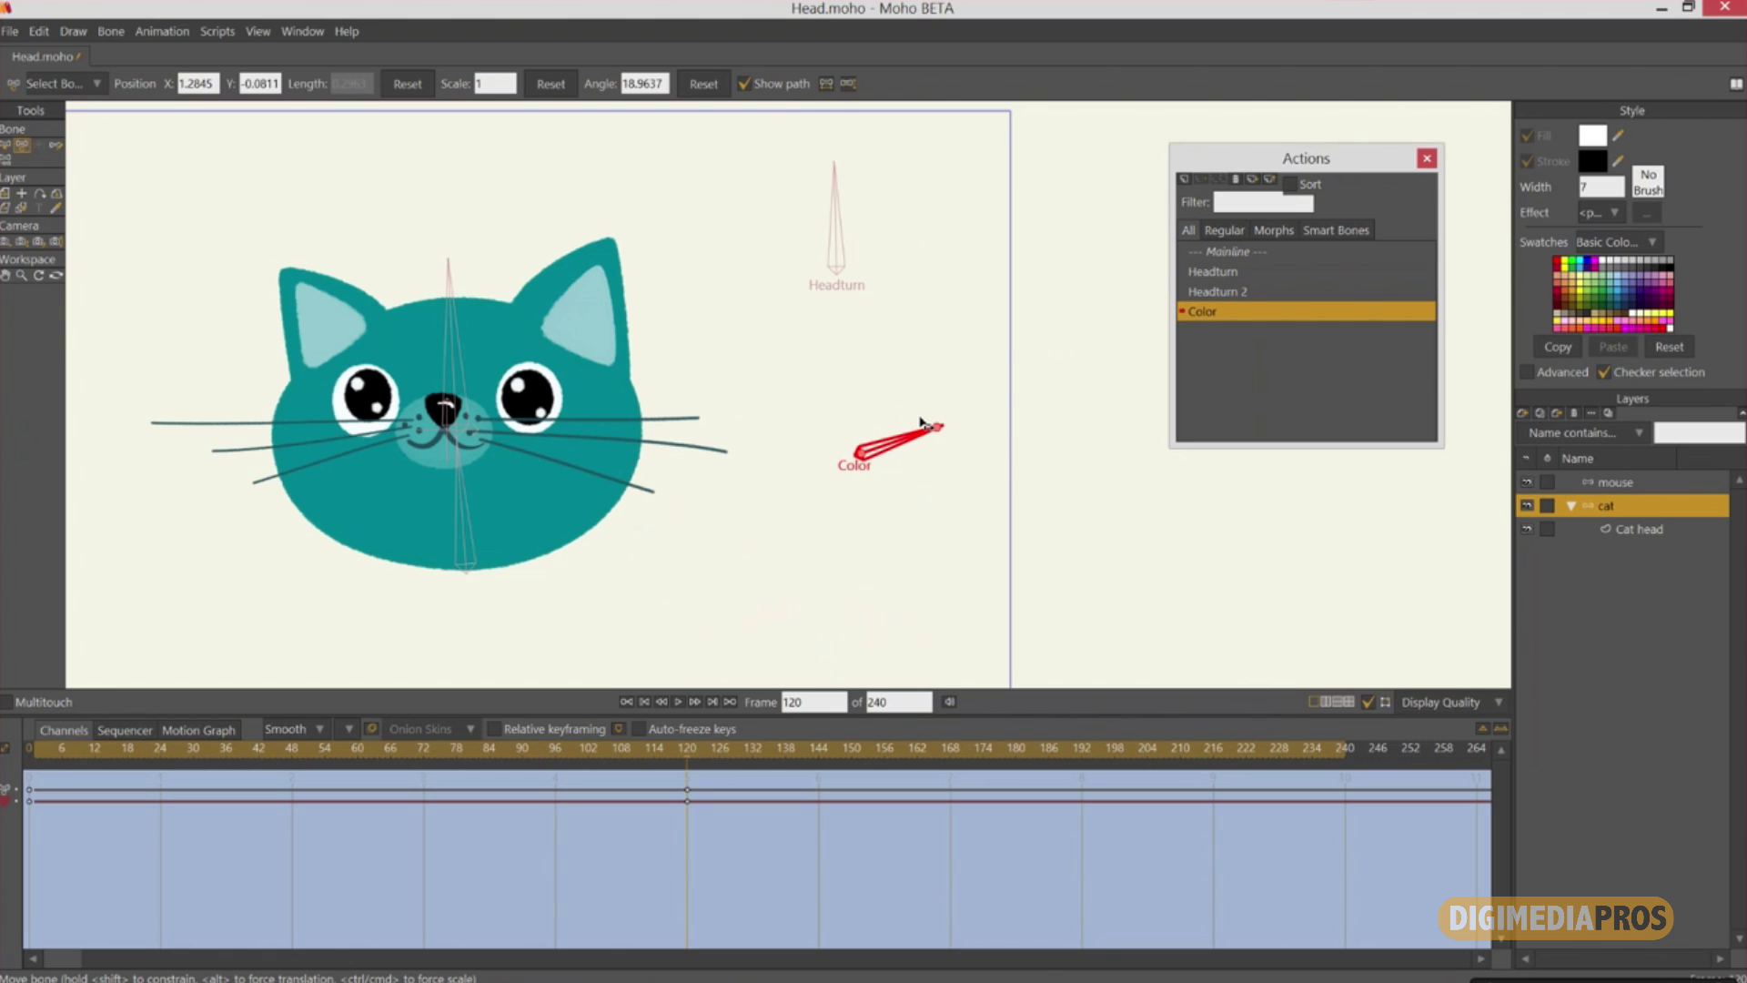
On the Cat head layer at frame 120, change the fill and stroke of the face and both outer ears to green.
{"action": "left_click", "coordinate": [1629, 529]}
{"action": "key", "text": "q"}
{"action": "left_click", "coordinate": [564, 480]}
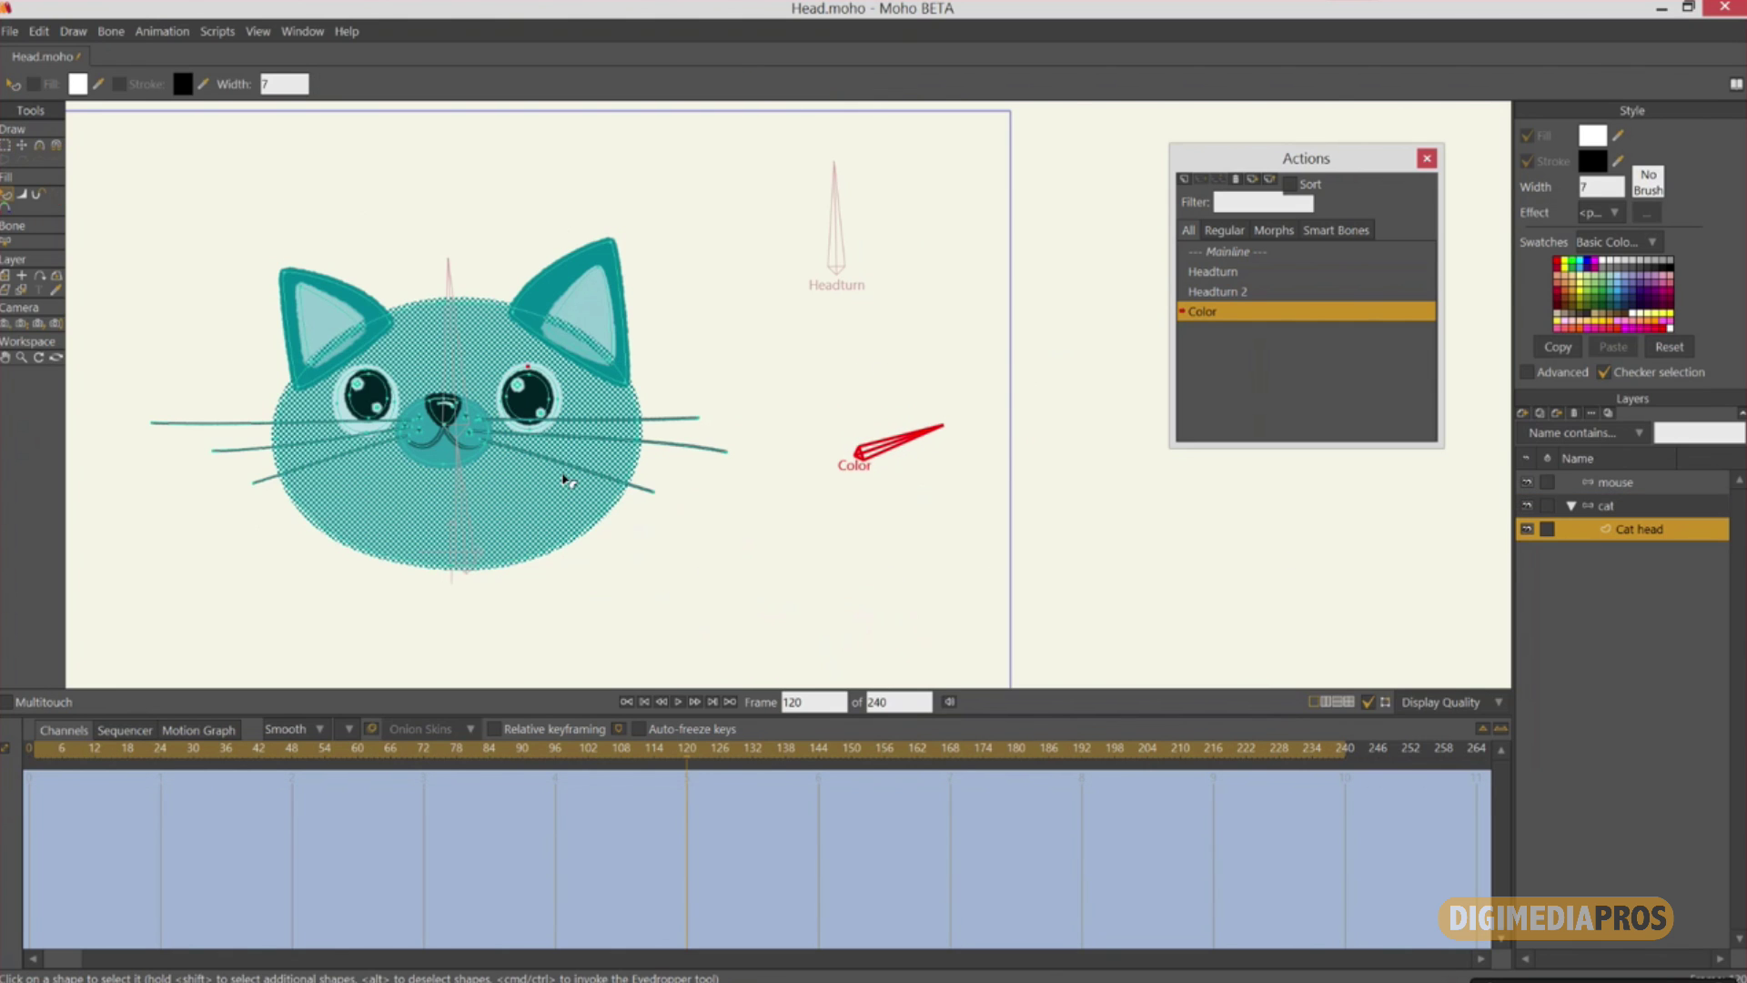
{"action": "left_click", "coordinate": [547, 302], "text": "shift"}
{"action": "left_click", "coordinate": [375, 309], "text": "shift"}
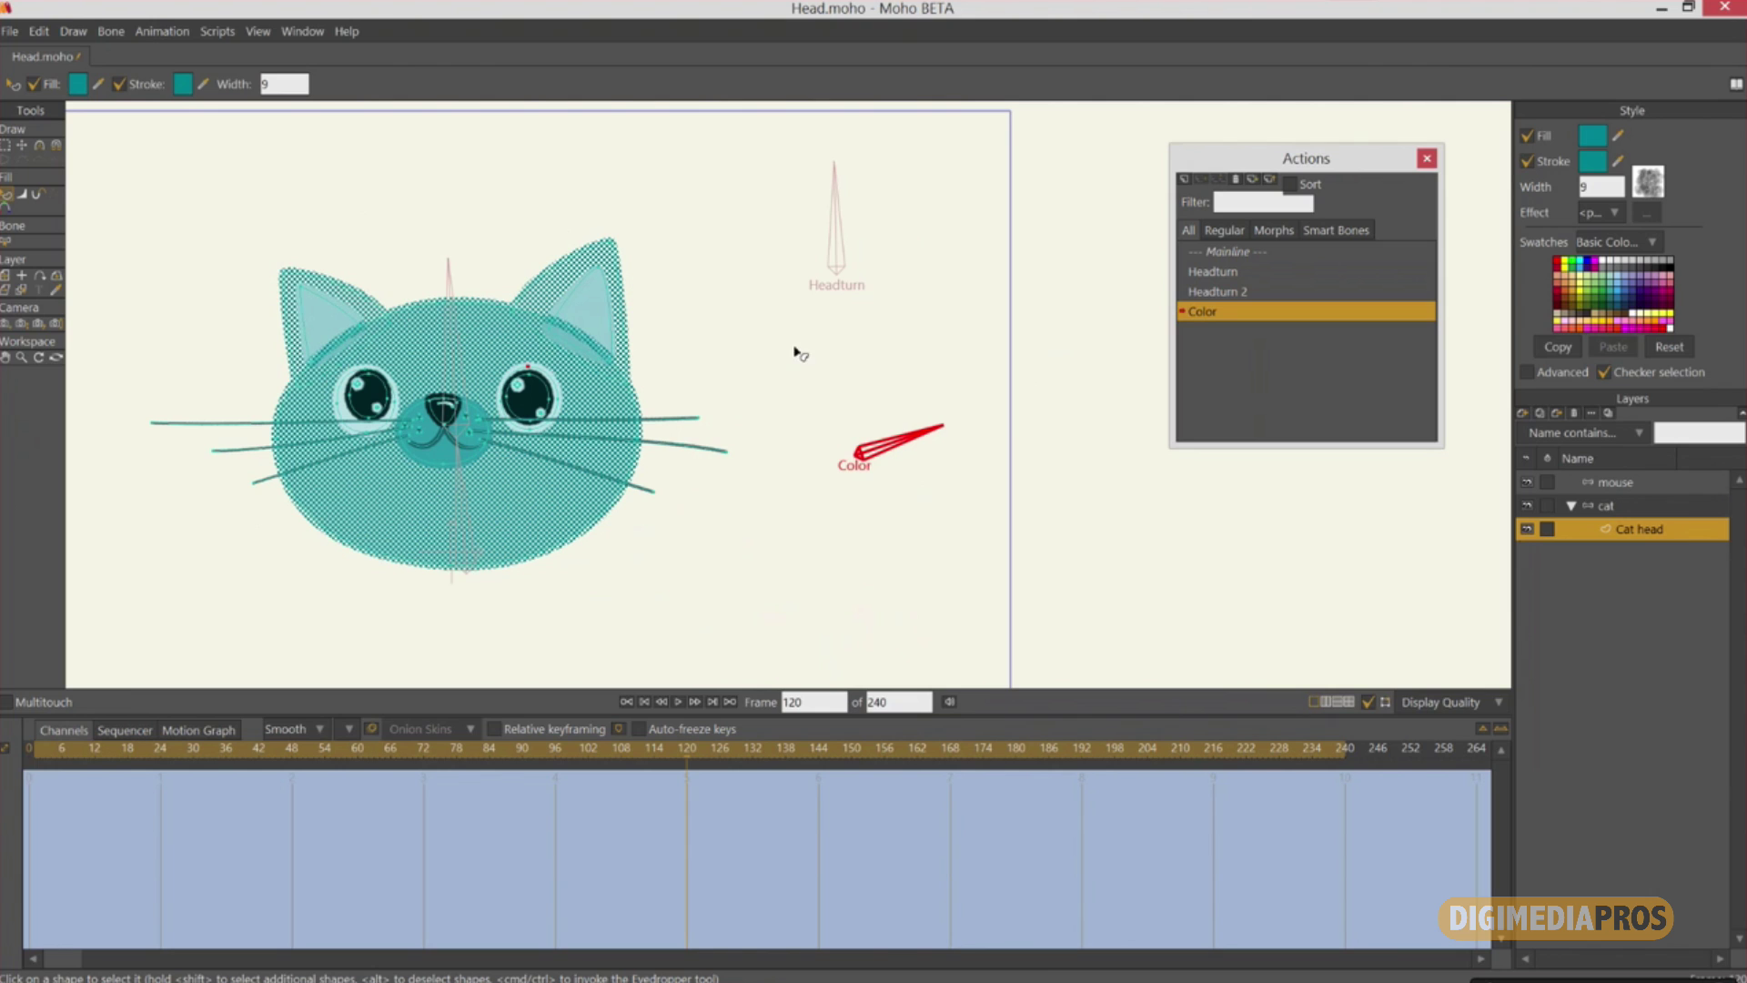
{"action": "left_click", "coordinate": [1593, 135]}
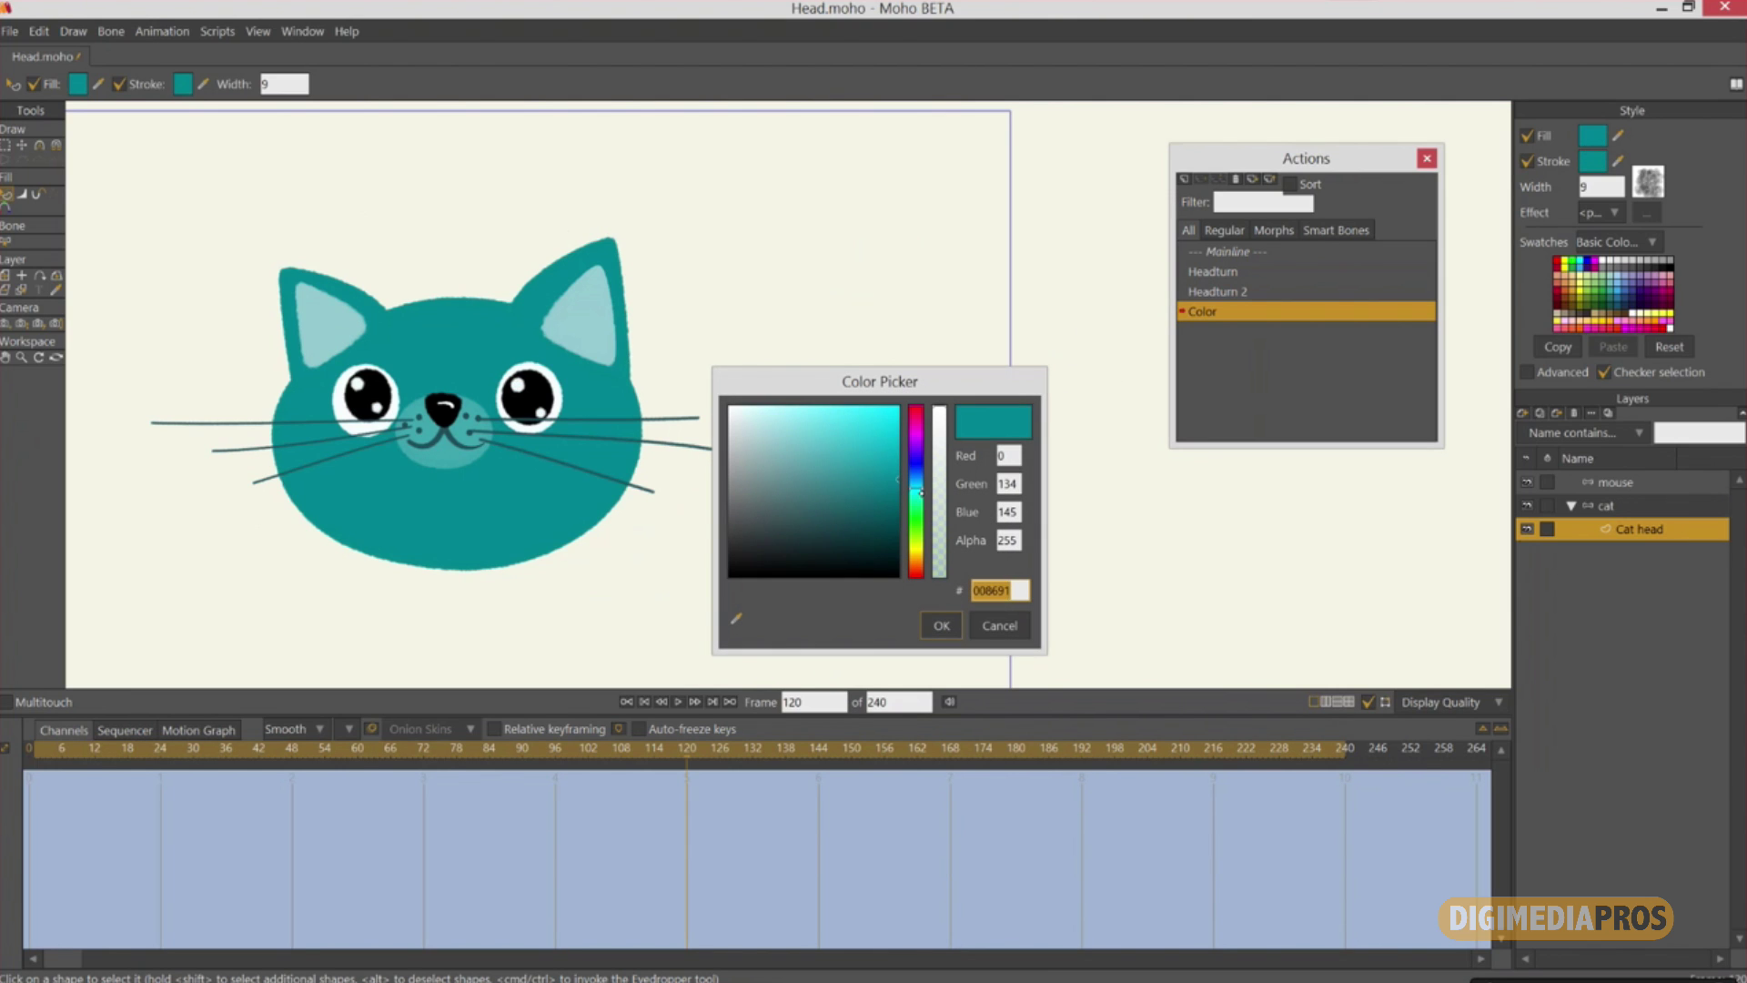
{"action": "mouse_move", "coordinate": [921, 493]}
{"action": "left_mouse_down"}
{"action": "mouse_move", "coordinate": [919, 461]}
{"action": "mouse_move", "coordinate": [919, 517]}
{"action": "left_mouse_up"}
{"action": "left_click", "coordinate": [942, 626]}
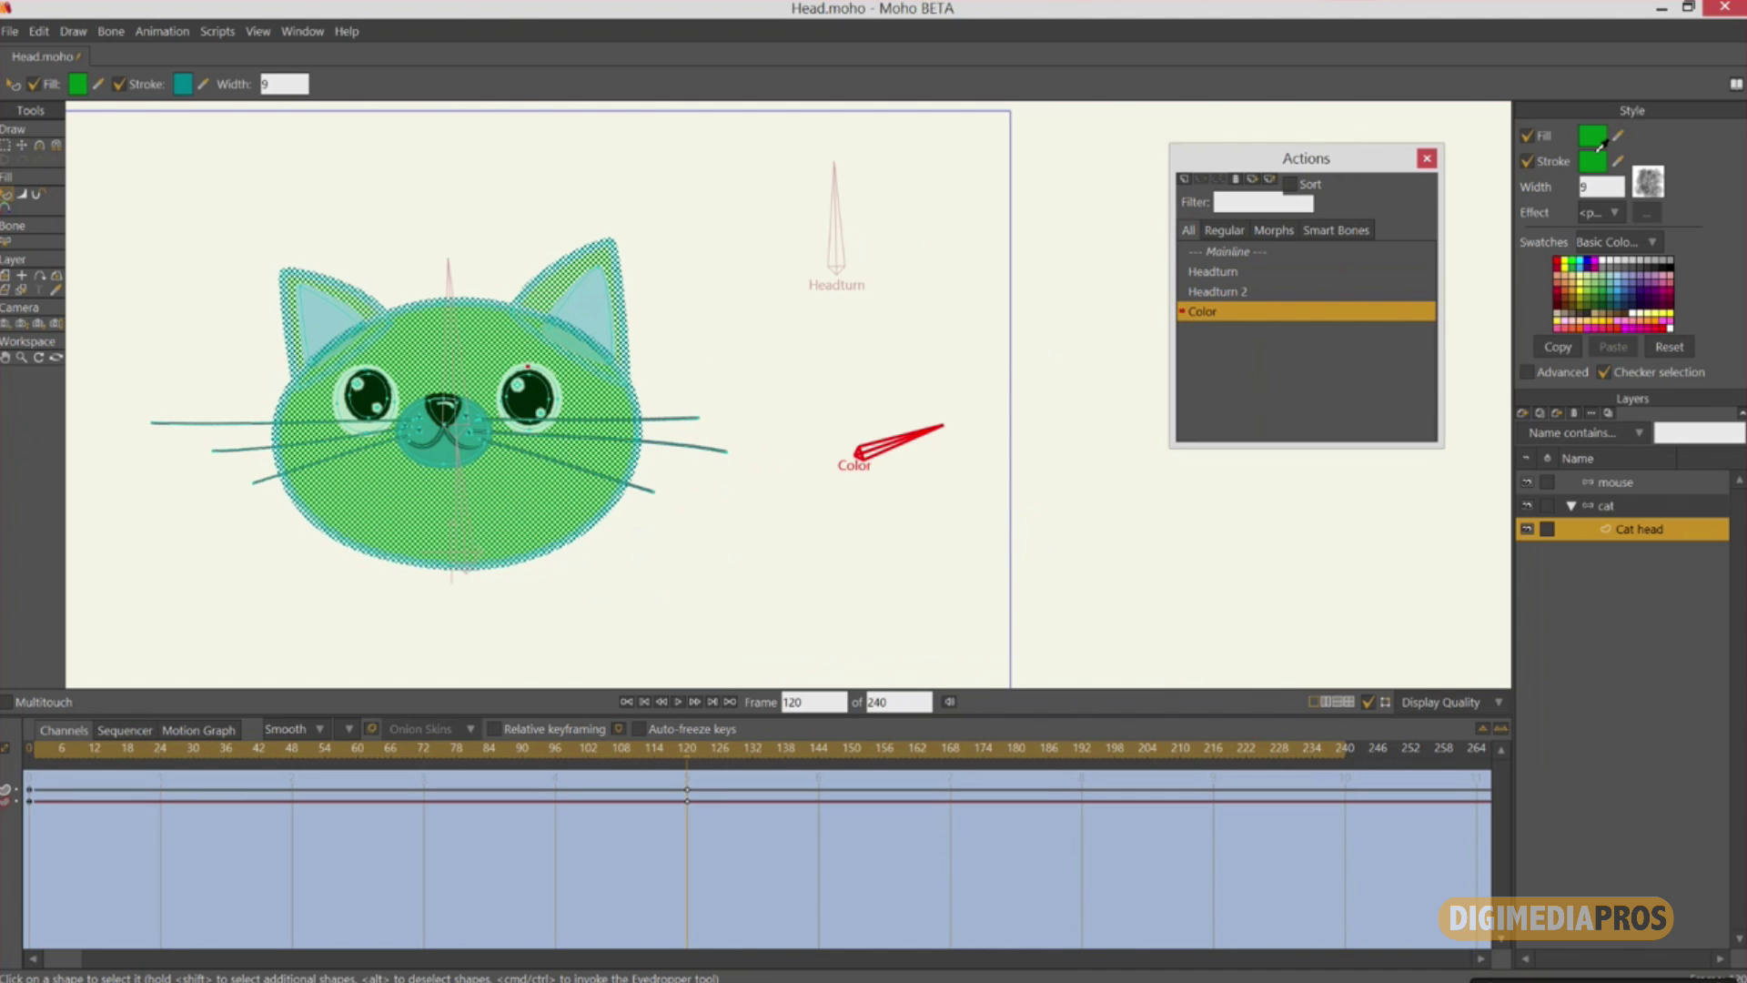
{"action": "left_click_drag", "start_coordinate": [1596, 136], "coordinate": [1595, 162]}
{"action": "left_click", "coordinate": [1064, 476]}
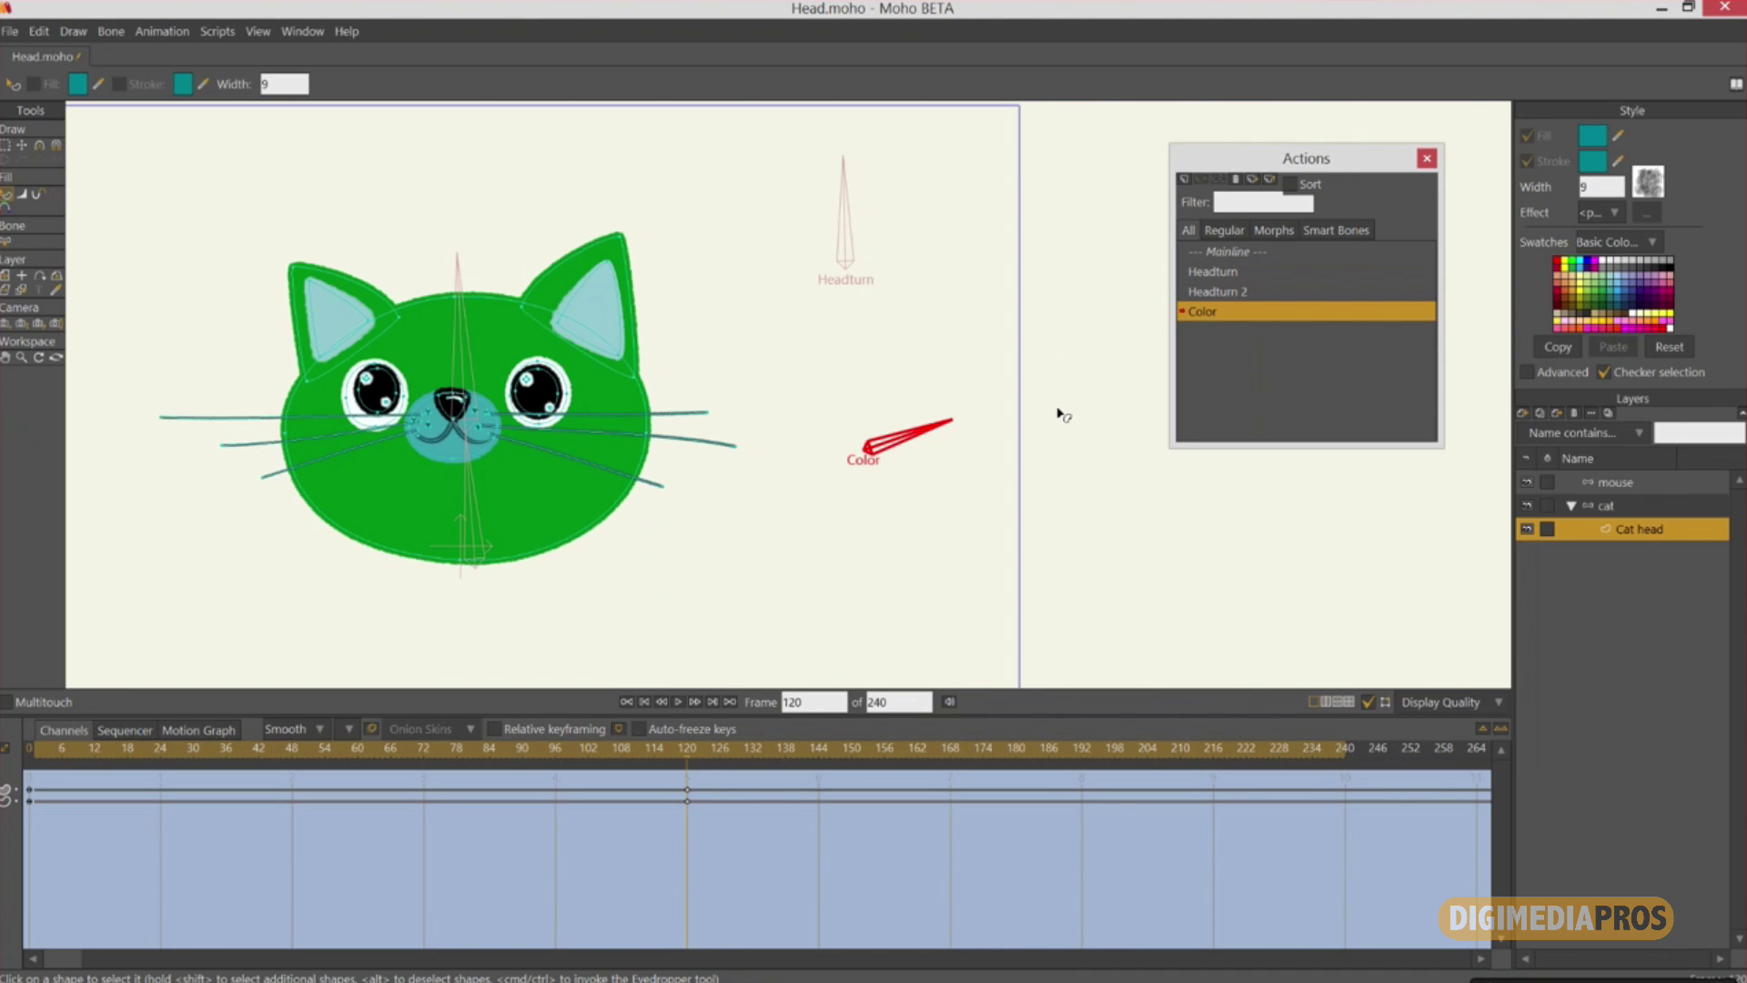
Return to the Mainline and test the Headturn and Color bones together on the cat layer with Manipulate Bones.
{"action": "double_click", "coordinate": [1272, 254]}
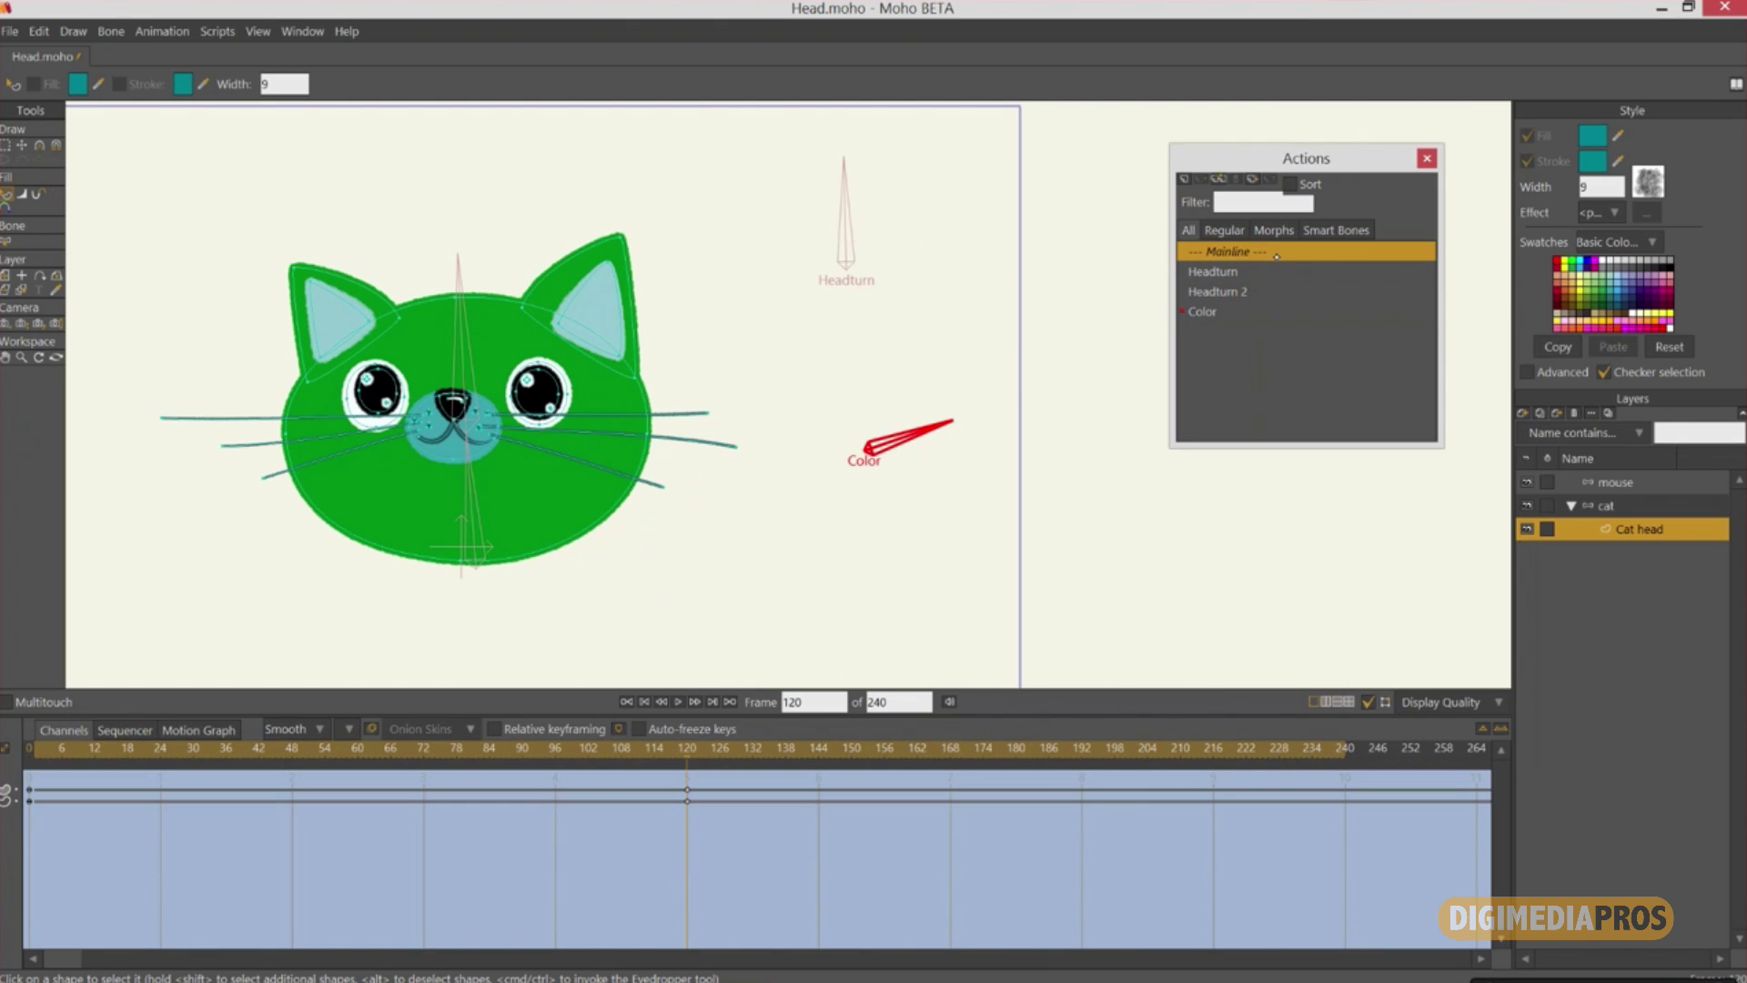
{"action": "left_click", "coordinate": [1609, 506]}
{"action": "left_click", "coordinate": [830, 196]}
{"action": "left_click_drag", "start_coordinate": [830, 195], "coordinate": [780, 215]}
{"action": "left_click_drag", "start_coordinate": [878, 382], "coordinate": [937, 390]}
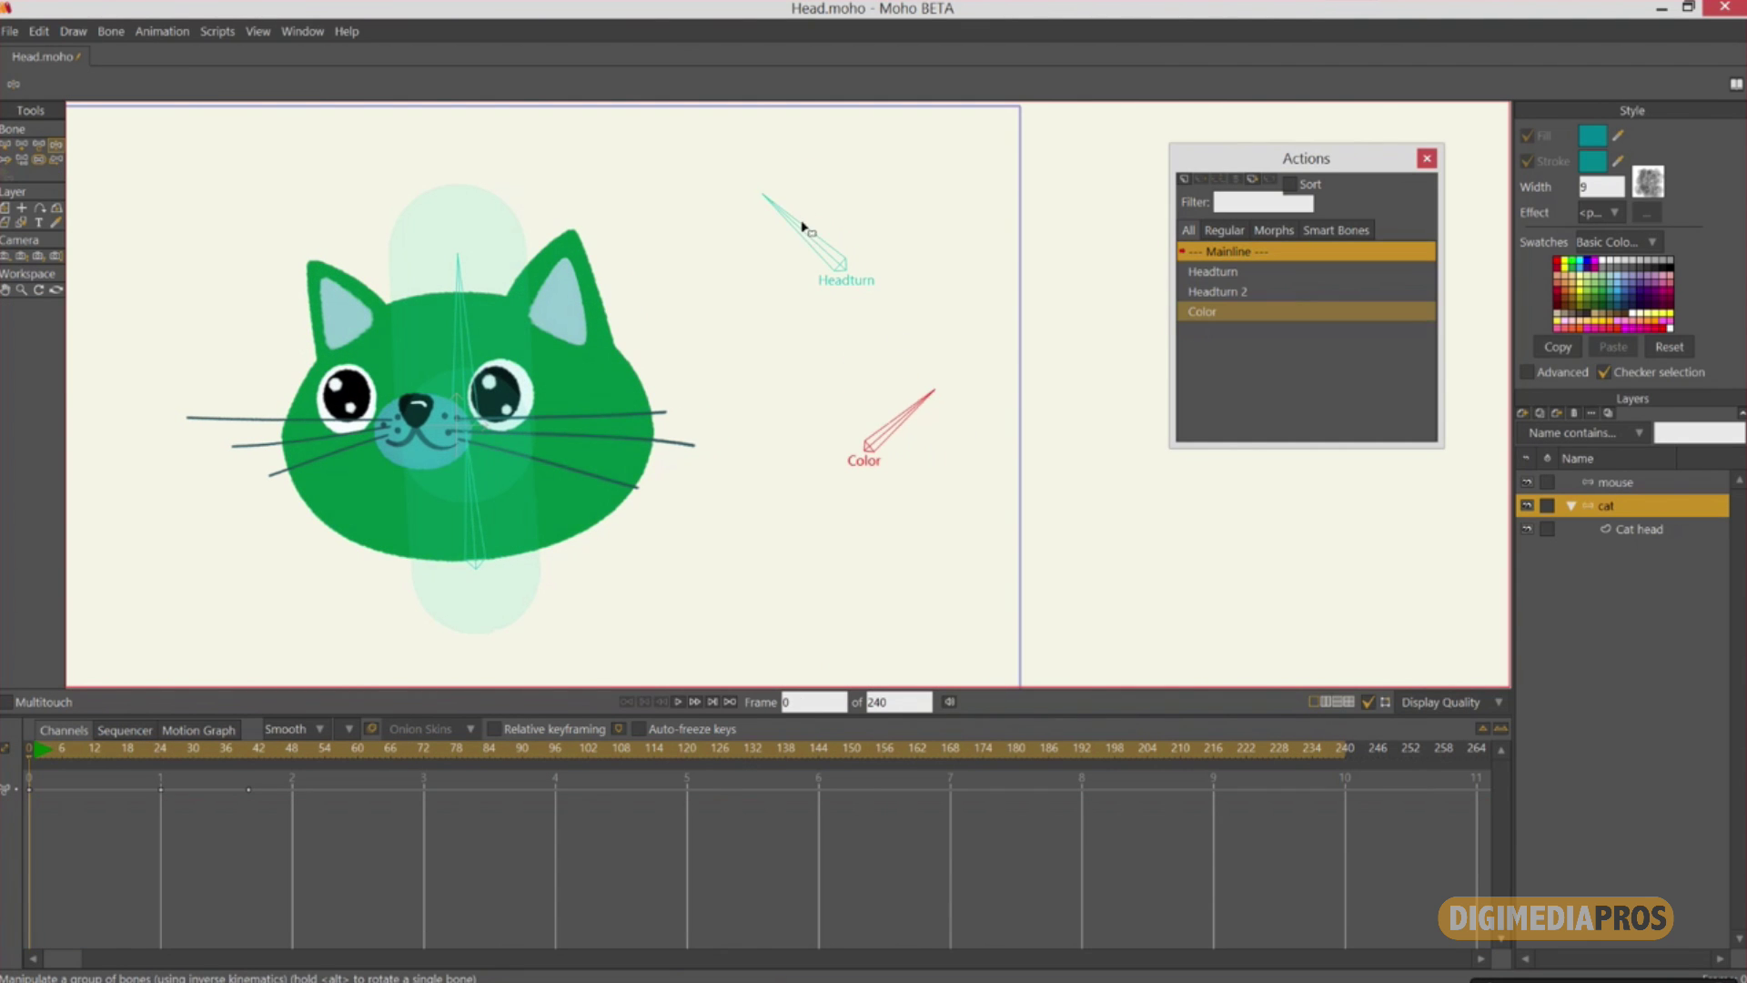
{"action": "left_click_drag", "start_coordinate": [802, 225], "coordinate": [766, 239]}
{"action": "left_click", "coordinate": [926, 379]}
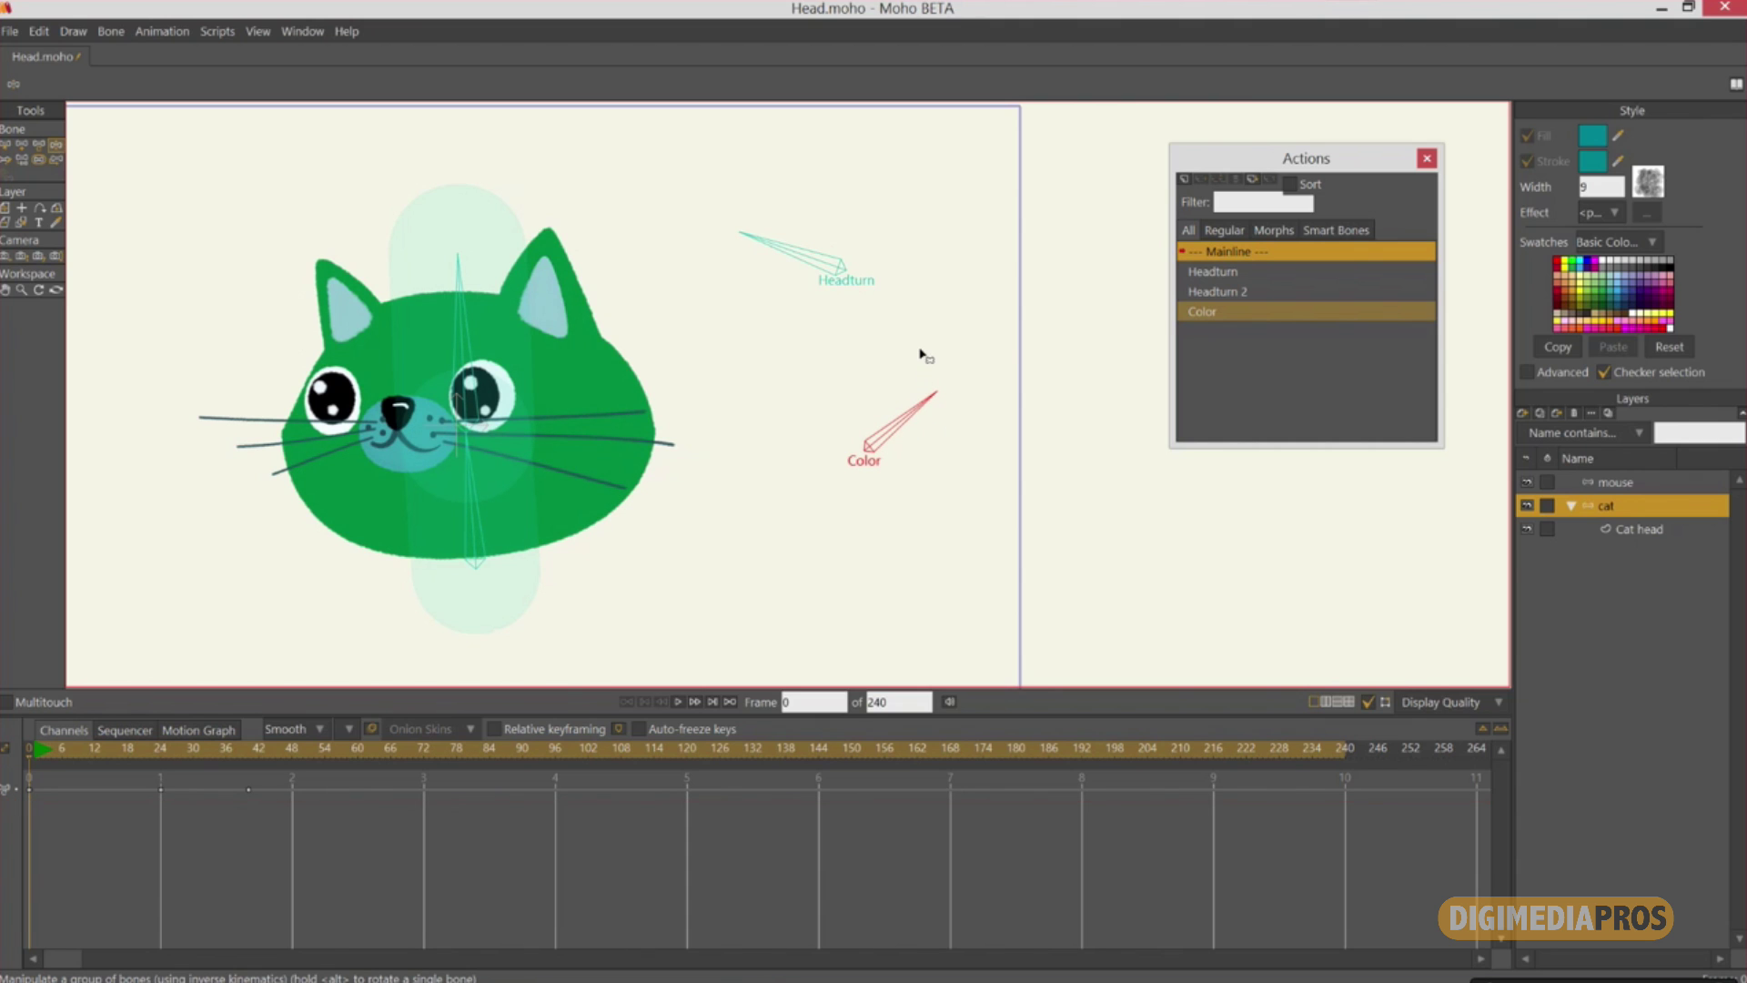
{"action": "mouse_move", "coordinate": [932, 401]}
{"action": "left_mouse_down"}
{"action": "mouse_move", "coordinate": [913, 379]}
{"action": "mouse_move", "coordinate": [947, 393]}
{"action": "left_mouse_up"}
{"action": "left_click_drag", "start_coordinate": [761, 241], "coordinate": [751, 260]}
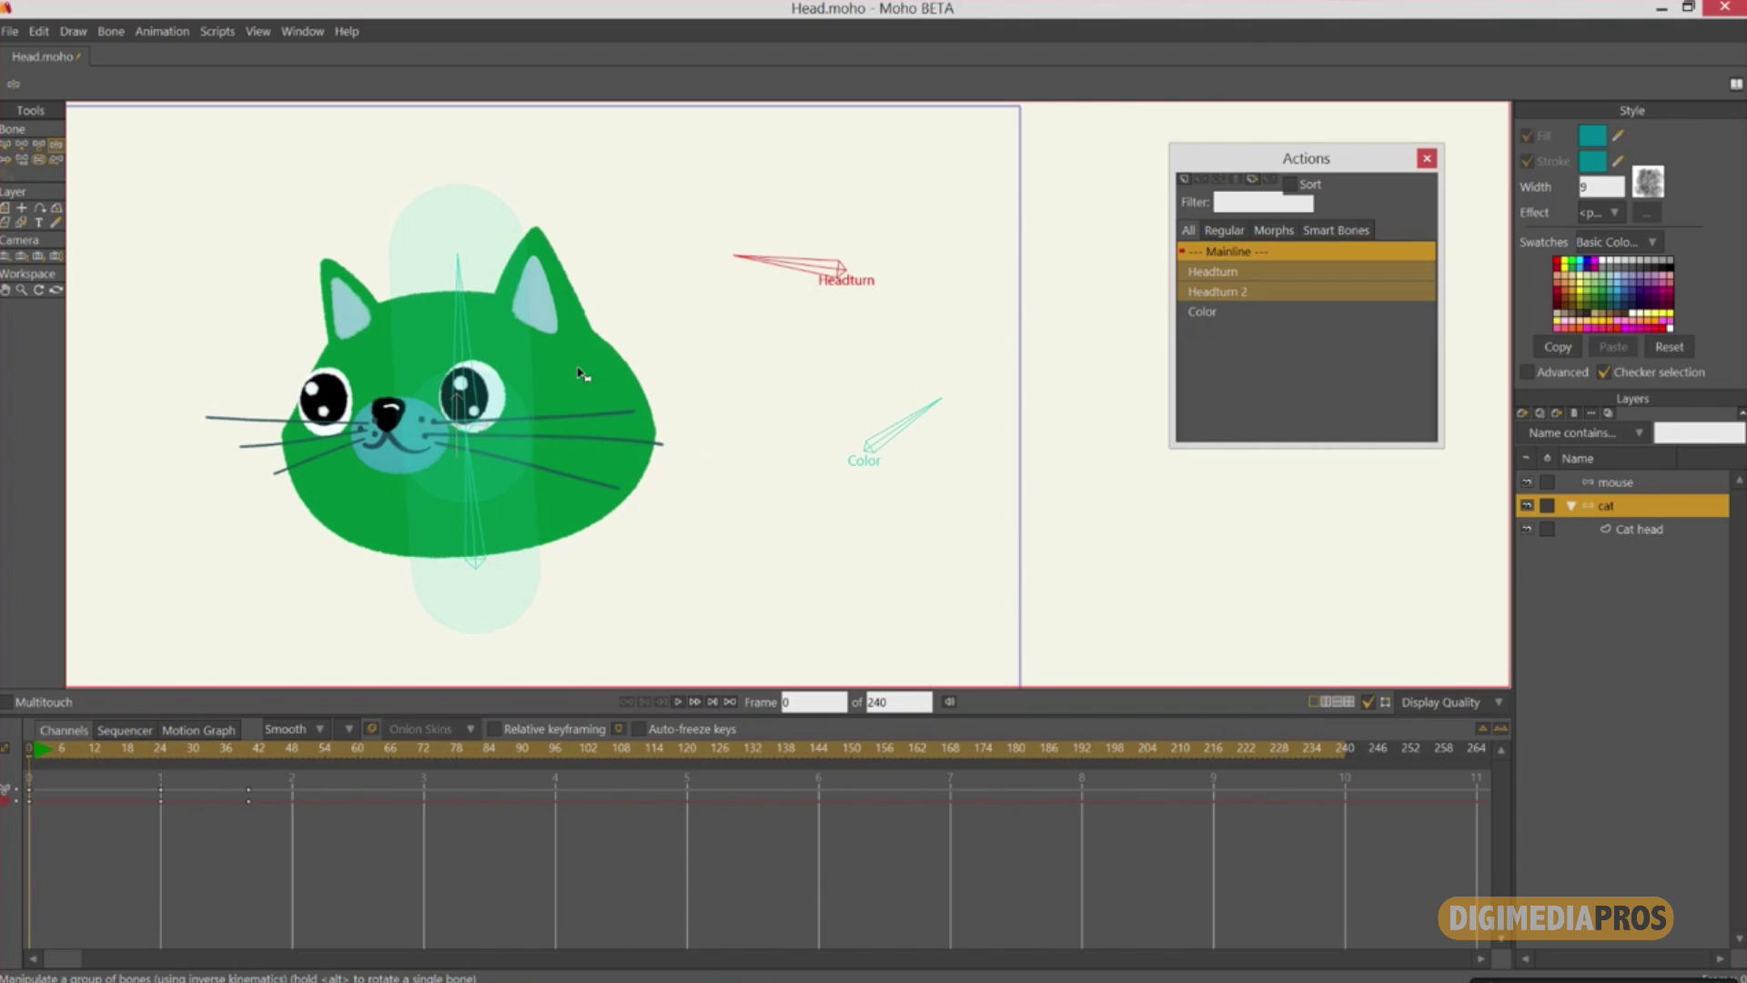
Test tilting the upper head bone in combination with the Headturn and Color bones, then end the bone manipulation.
{"action": "left_click", "coordinate": [496, 283]}
{"action": "left_click_drag", "start_coordinate": [496, 282], "coordinate": [564, 355]}
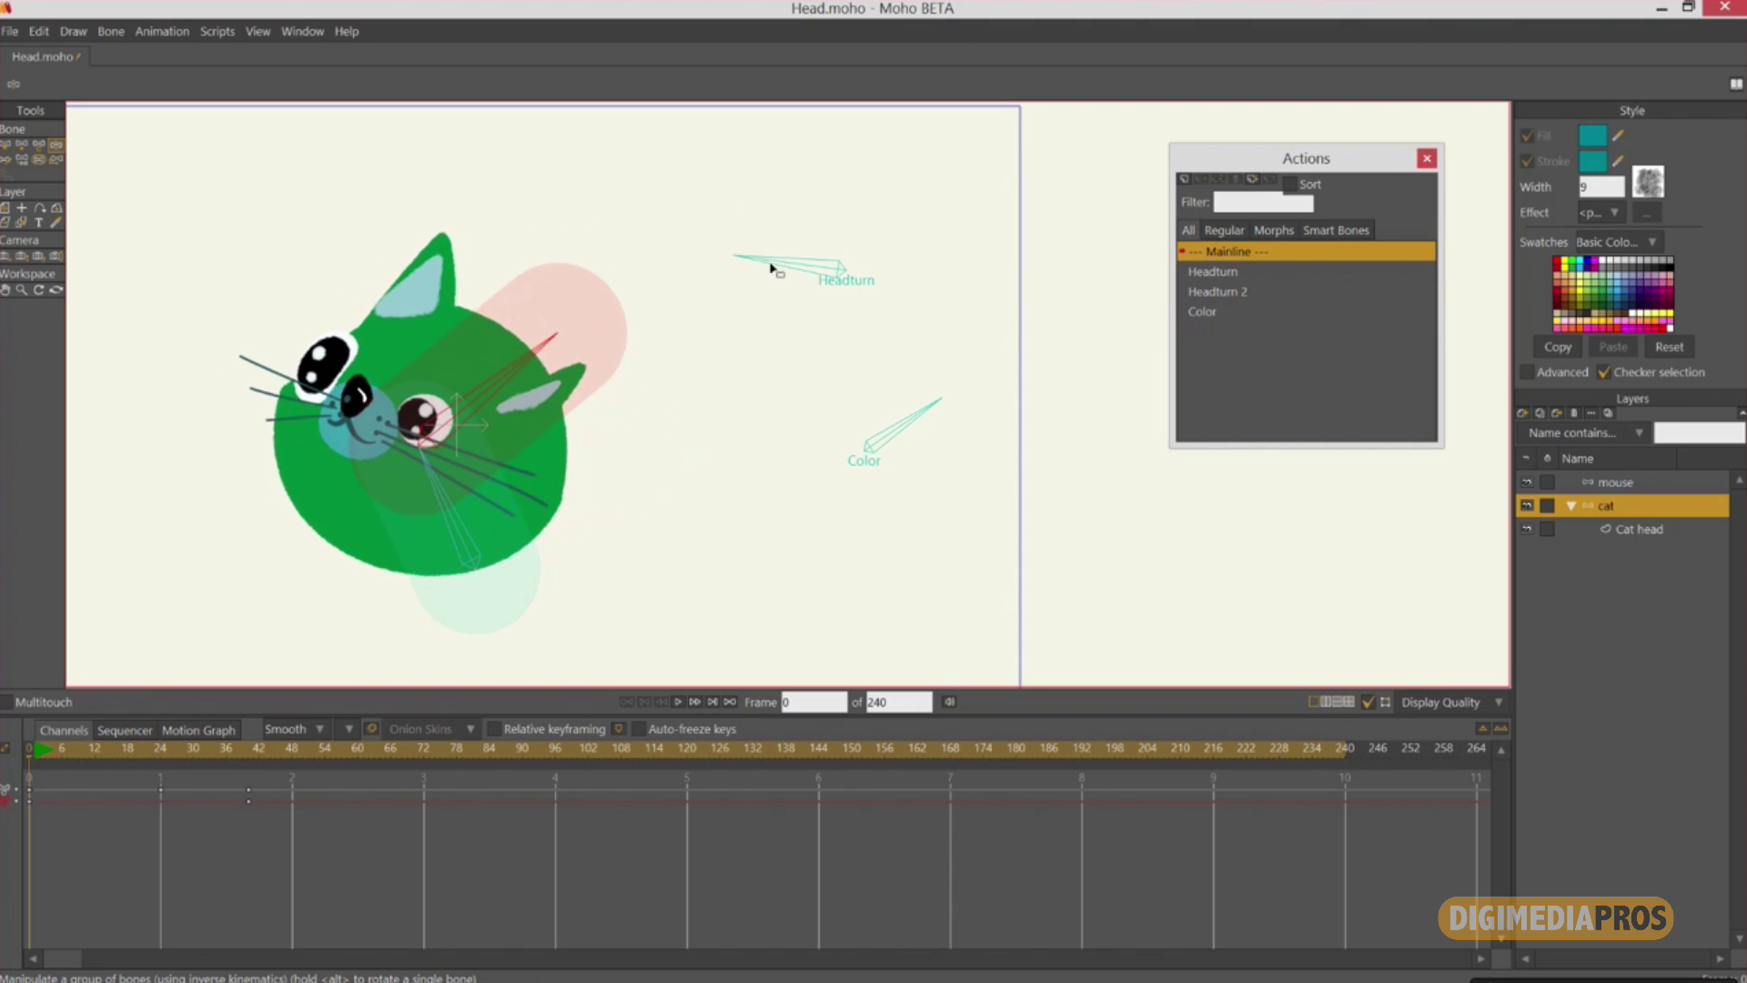
{"action": "left_click_drag", "start_coordinate": [776, 268], "coordinate": [879, 164]}
{"action": "mouse_move", "coordinate": [947, 398]}
{"action": "left_mouse_down"}
{"action": "mouse_move", "coordinate": [928, 354]}
{"action": "mouse_move", "coordinate": [873, 334]}
{"action": "mouse_move", "coordinate": [807, 378]}
{"action": "mouse_move", "coordinate": [909, 363]}
{"action": "mouse_move", "coordinate": [959, 413]}
{"action": "mouse_move", "coordinate": [936, 389]}
{"action": "left_mouse_up"}
{"action": "left_click_drag", "start_coordinate": [879, 189], "coordinate": [774, 179]}
{"action": "left_click_drag", "start_coordinate": [555, 337], "coordinate": [496, 233]}
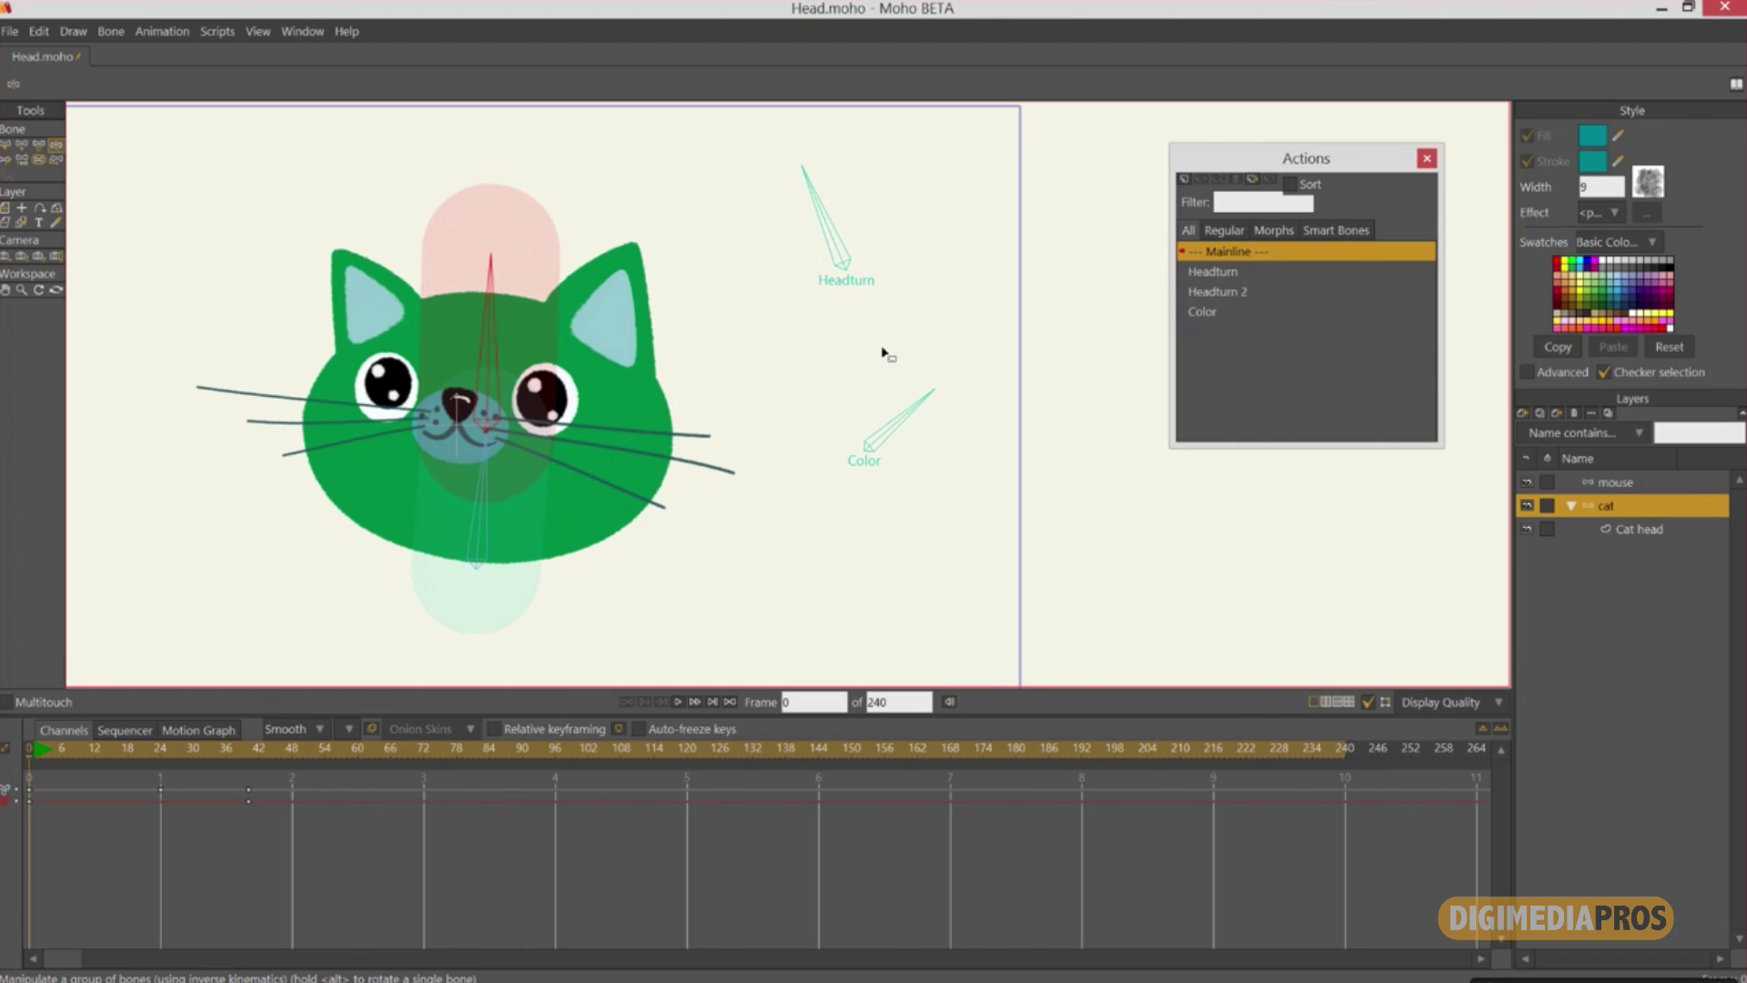
{"action": "left_click", "coordinate": [5, 144]}
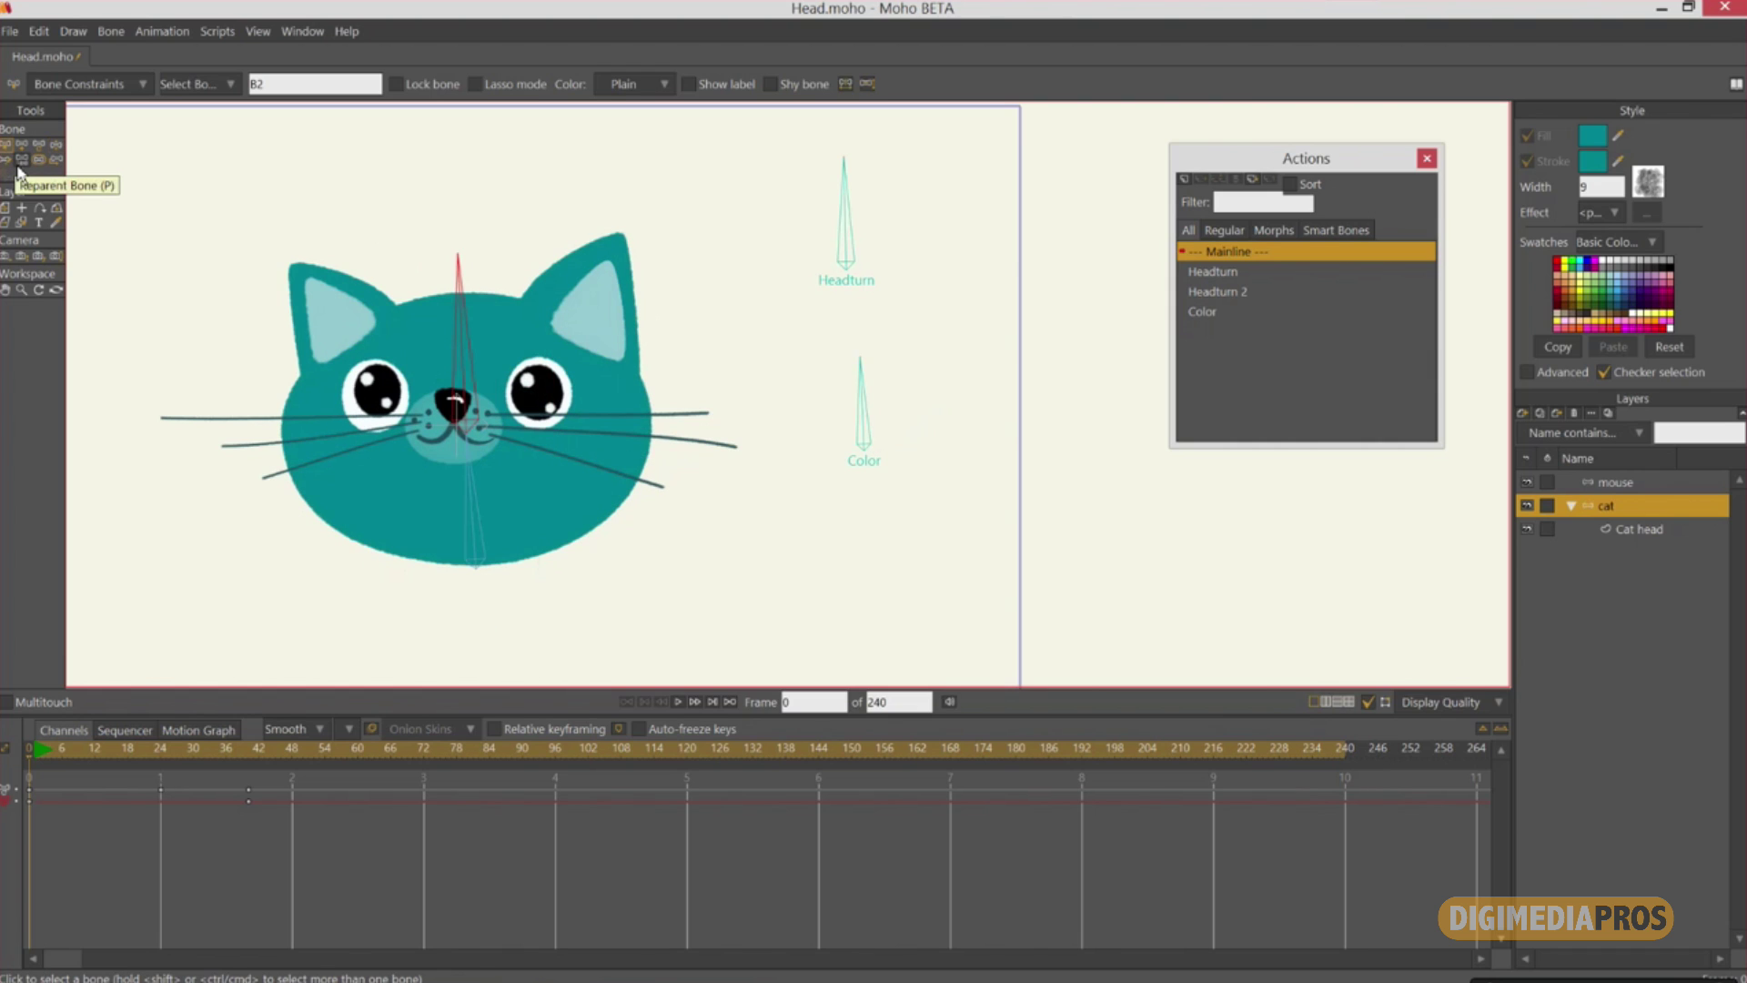